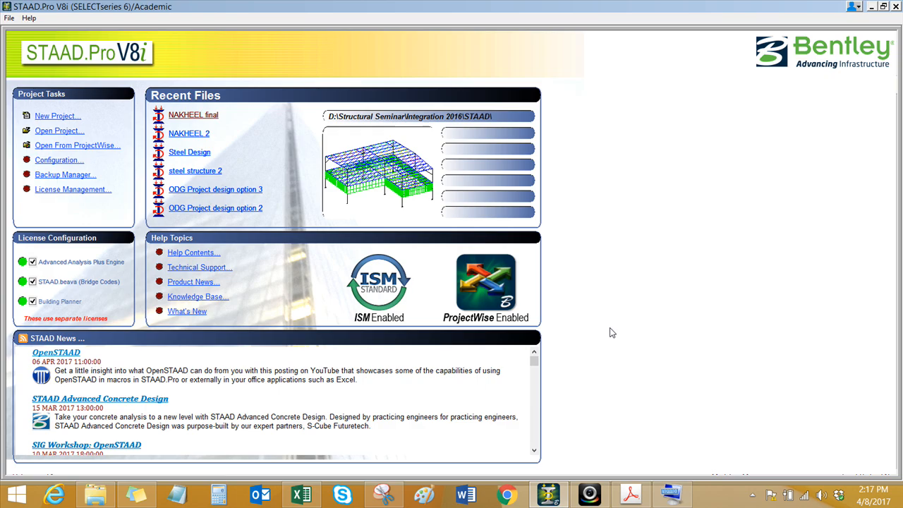
Step: Open the recent NAKHEEL final model, examine its layout against the dimensioned reference image in Snipping Tool, and close the model
{"action": "left_click", "coordinate": [189, 117]}
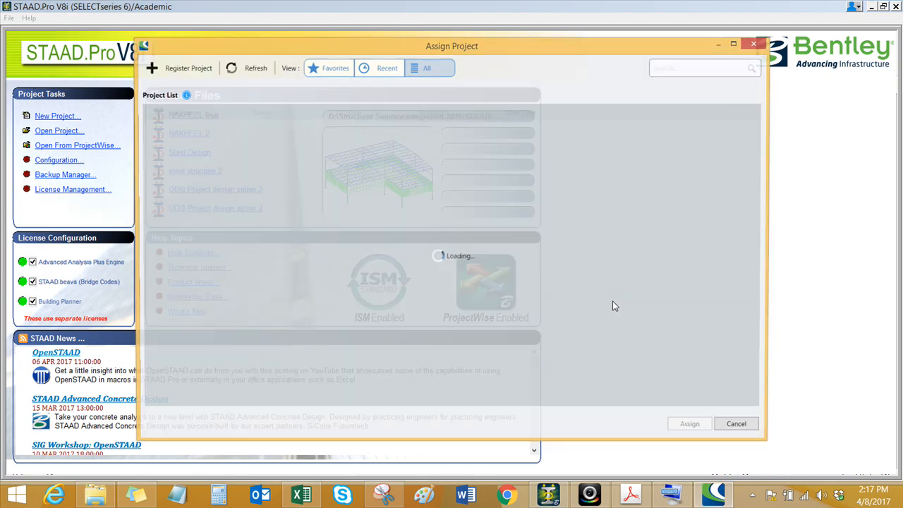
{"action": "left_click", "coordinate": [740, 425]}
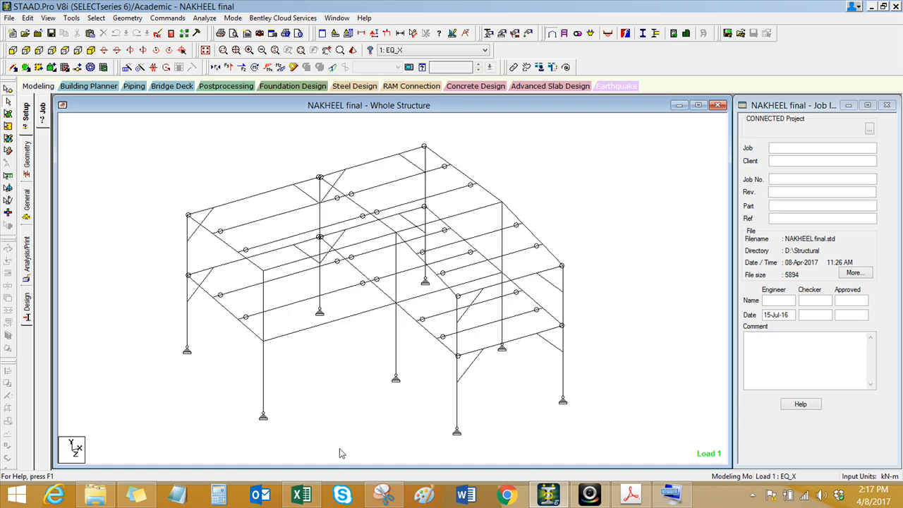
{"action": "left_click", "coordinate": [383, 495]}
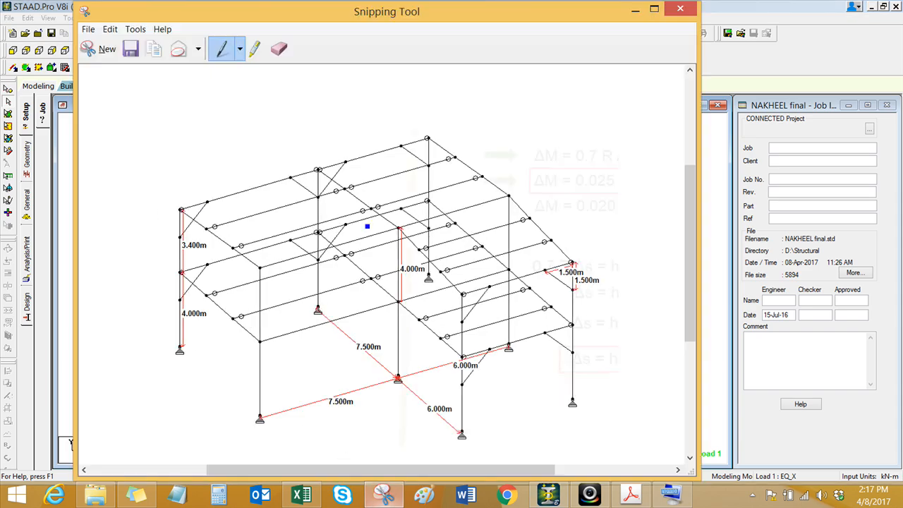
{"action": "left_click", "coordinate": [706, 213]}
{"action": "left_click", "coordinate": [38, 33]}
{"action": "left_click", "coordinate": [383, 495]}
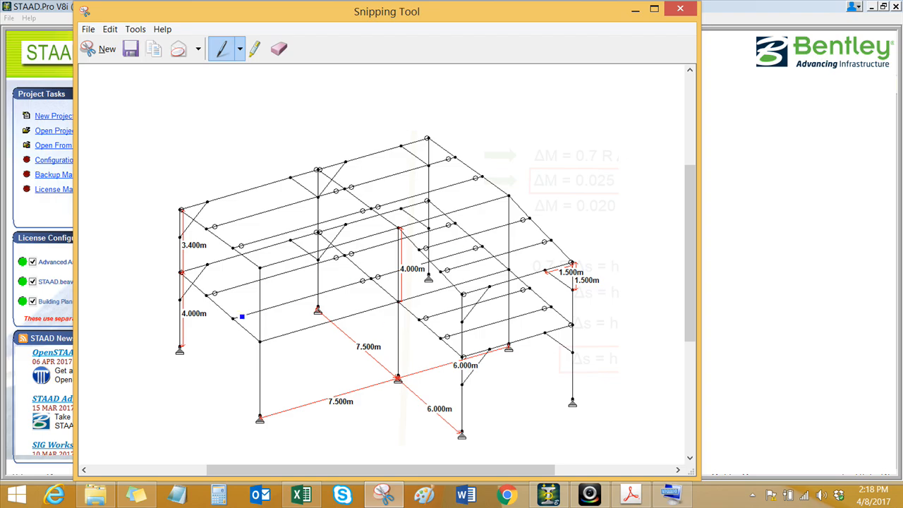
{"action": "left_click", "coordinate": [635, 9]}
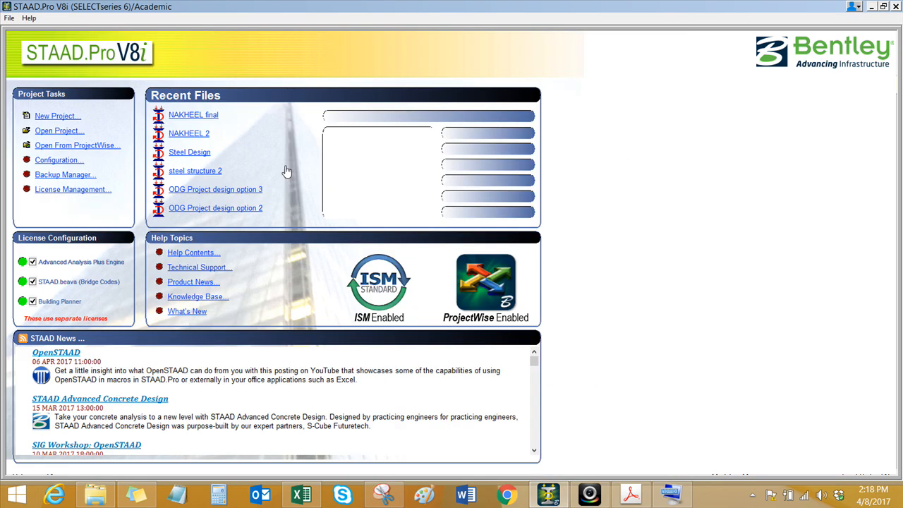
Step: Start a new project as a Space structure with the file name Steel Design
{"action": "left_click", "coordinate": [43, 119]}
{"action": "left_click", "coordinate": [724, 431]}
{"action": "left_click", "coordinate": [340, 175]}
{"action": "double_click", "coordinate": [513, 187]}
{"action": "type", "text": "sig"}
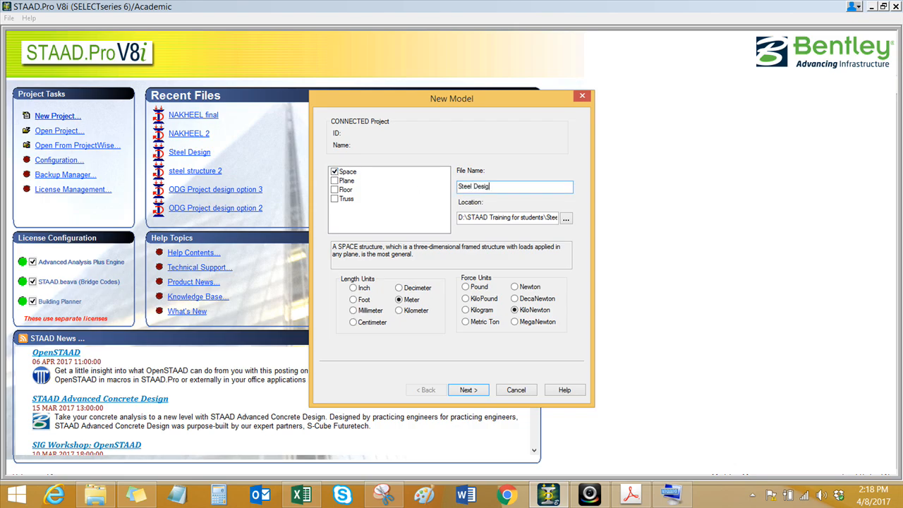
Step: Check the Steel Design folder in File Explorer and confirm it, under STAAD Training for students, as the model's location
{"action": "left_click", "coordinate": [590, 494]}
{"action": "left_click", "coordinate": [97, 498]}
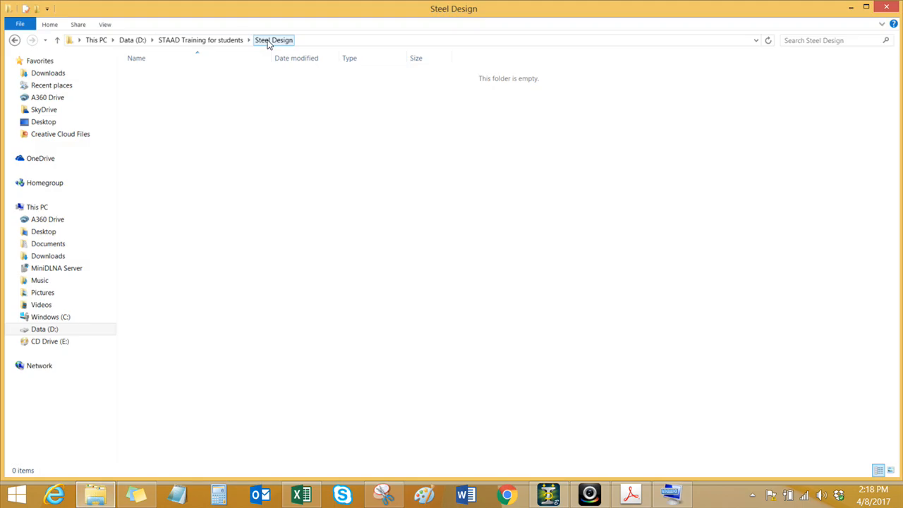
{"action": "left_click", "coordinate": [538, 496]}
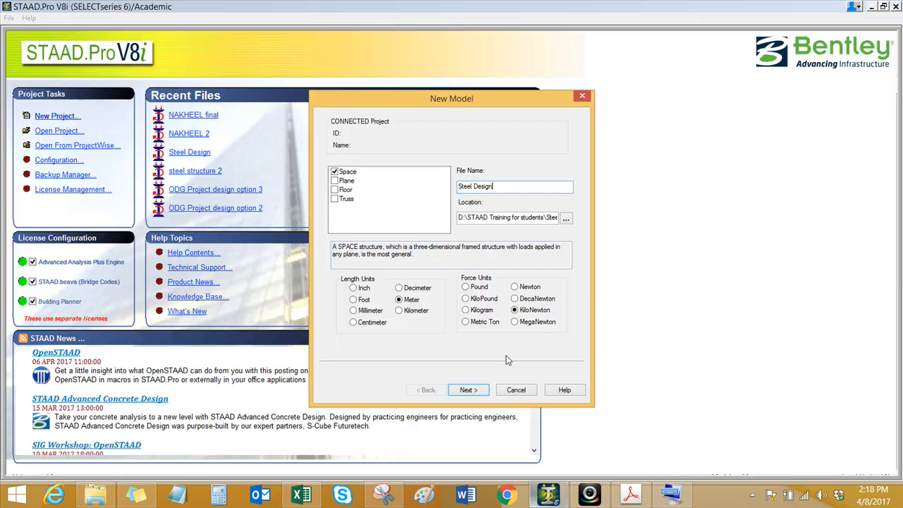
{"action": "left_click", "coordinate": [566, 218]}
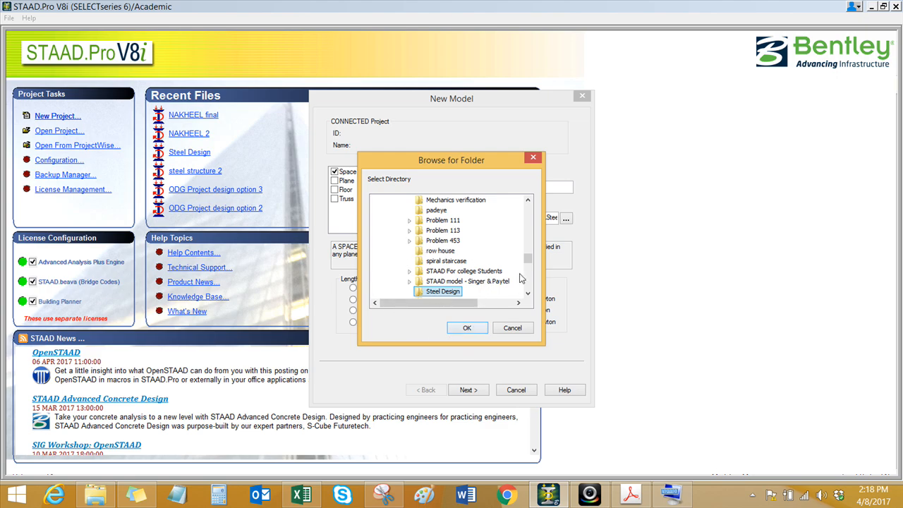
{"action": "left_click", "coordinate": [527, 200]}
{"action": "left_click", "coordinate": [528, 200]}
{"action": "left_click", "coordinate": [528, 201]}
{"action": "left_click", "coordinate": [528, 200]}
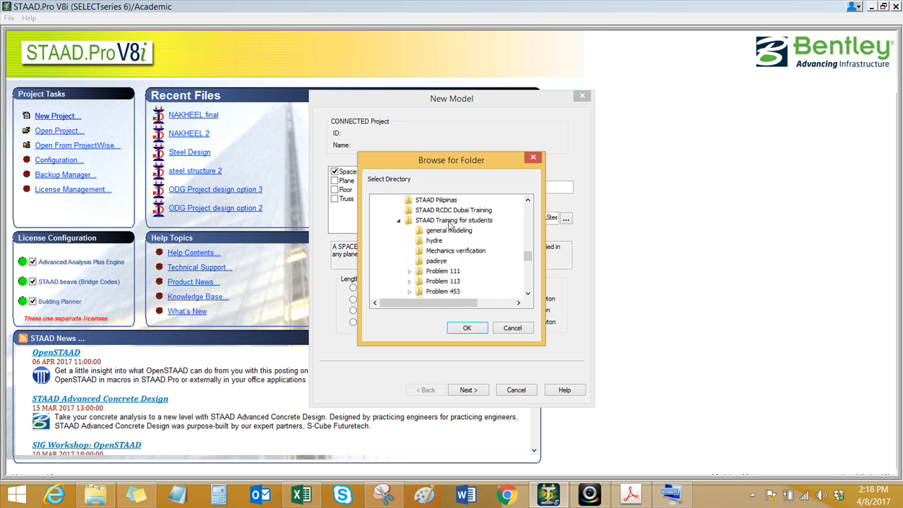
{"action": "left_click", "coordinate": [468, 330]}
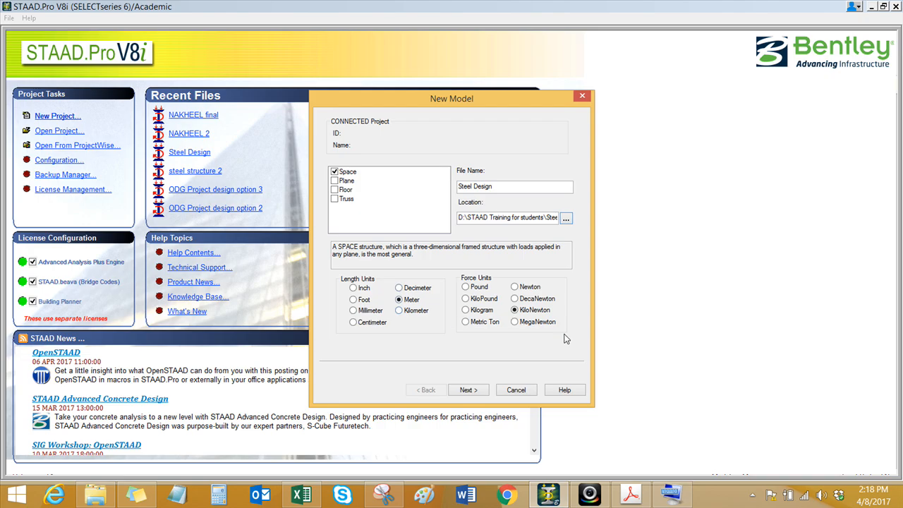
Step: Create the model with Edit Job Information as the starting task
{"action": "left_click", "coordinate": [472, 391]}
{"action": "left_click", "coordinate": [337, 219]}
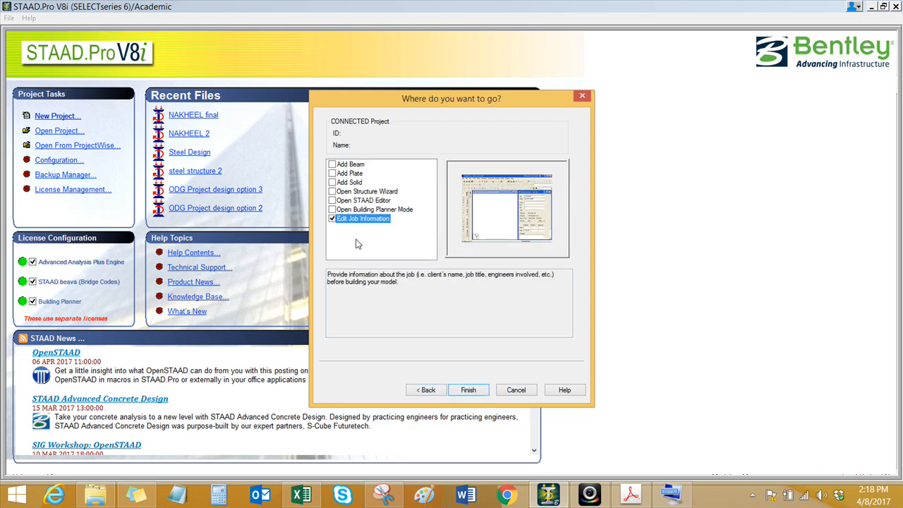
{"action": "left_click", "coordinate": [467, 390]}
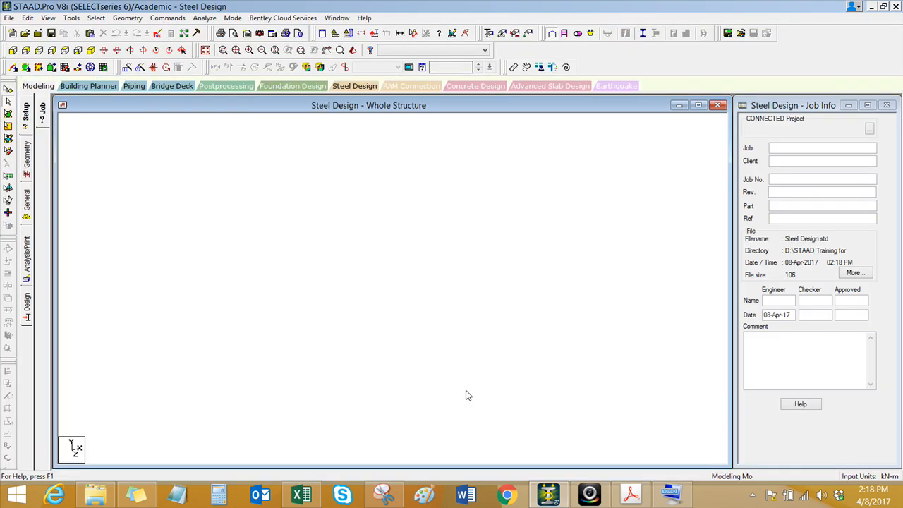
Step: Fill in the job information with job name Steel Design, job number 001 and the engineer's initials
{"action": "left_click", "coordinate": [802, 150]}
{"action": "type", "text": "Steel Design"}
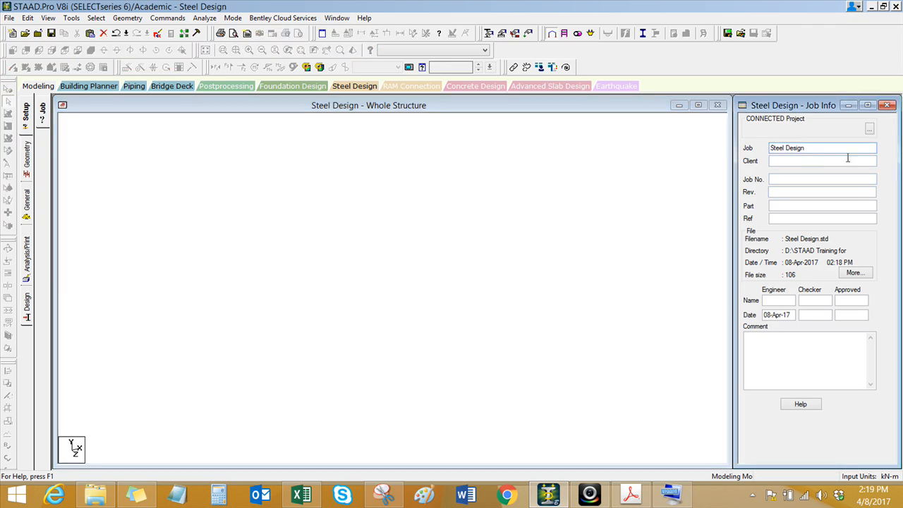
{"action": "left_click", "coordinate": [791, 181]}
{"action": "type", "text": "001"}
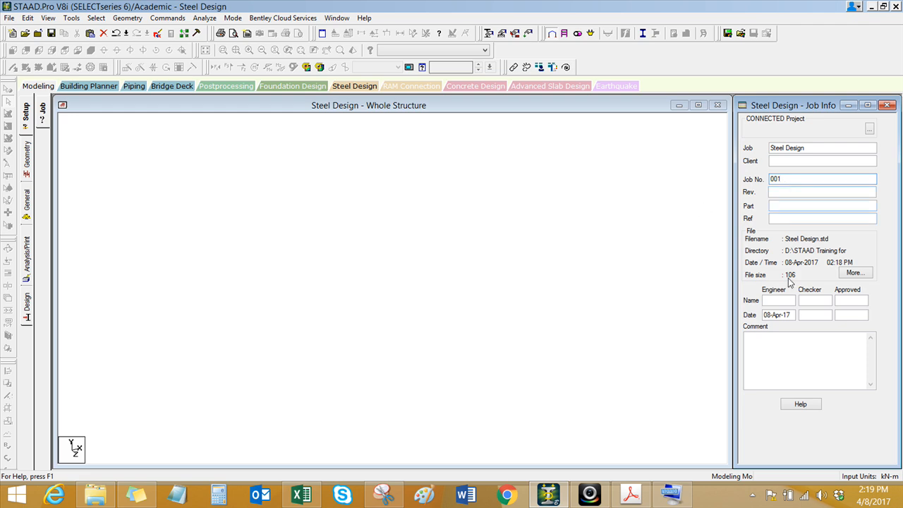
{"action": "left_click", "coordinate": [785, 302]}
{"action": "type", "text": "JP"}
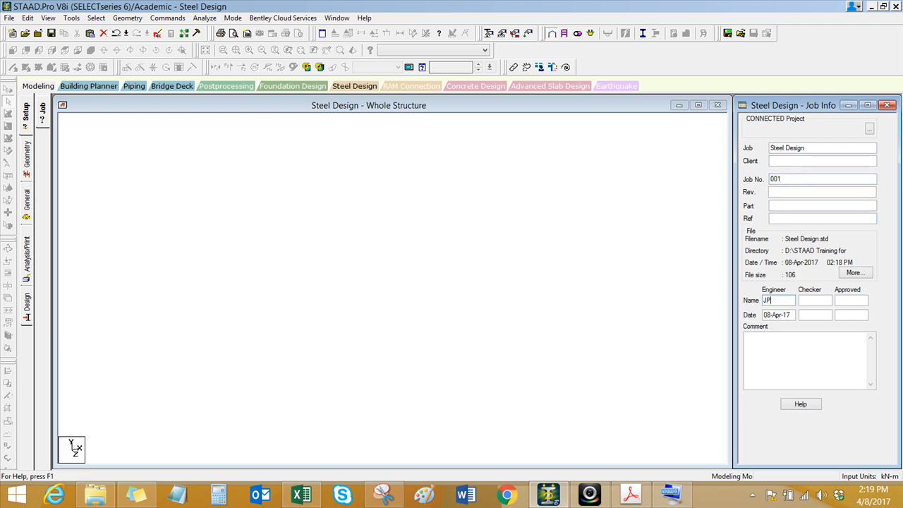
Step: Go to the beam geometry tables and add the first node at X 0, Y 0, Z 0
{"action": "left_click", "coordinate": [373, 295]}
{"action": "left_click", "coordinate": [27, 161]}
{"action": "left_click_drag", "start_coordinate": [812, 107], "coordinate": [499, 94]}
{"action": "left_click", "coordinate": [551, 91]}
{"action": "left_click", "coordinate": [782, 136]}
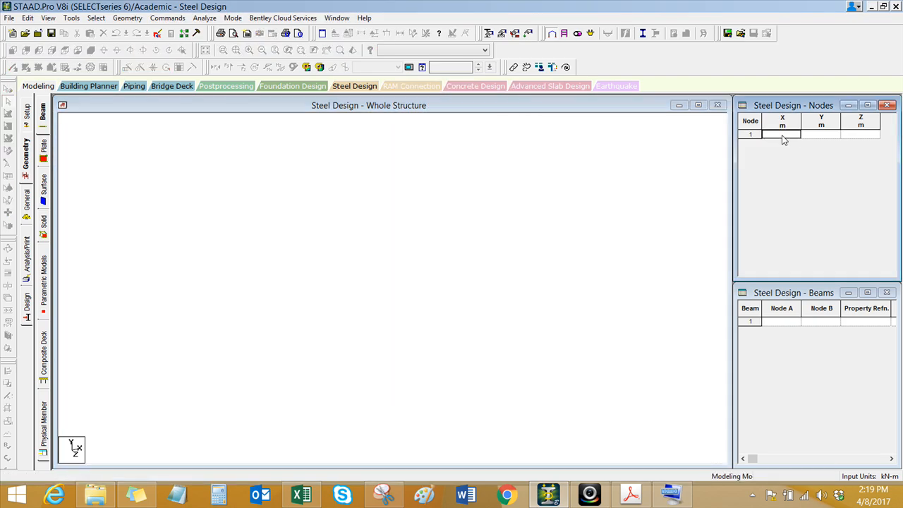
{"action": "type", "text": "0"}
{"action": "key", "text": "Tab"}
{"action": "left_click", "coordinate": [494, 355]}
Step: Create a 4 m column by repeating the origin node once along Y with Translational Repeat and Link Steps
{"action": "middle_click_drag", "start_coordinate": [451, 322], "coordinate": [268, 393]}
{"action": "scroll", "coordinate": [238, 313], "scroll_direction": "up", "scroll_amount": 1}
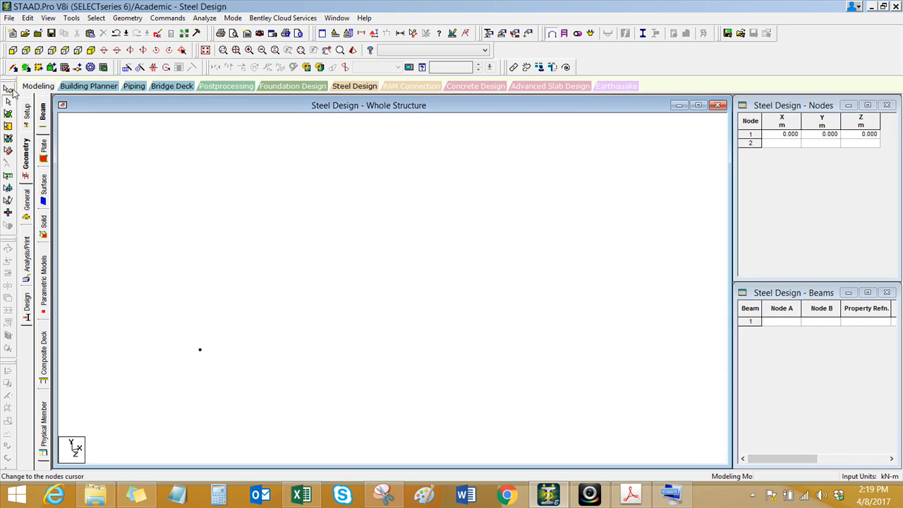
{"action": "left_click", "coordinate": [9, 90]}
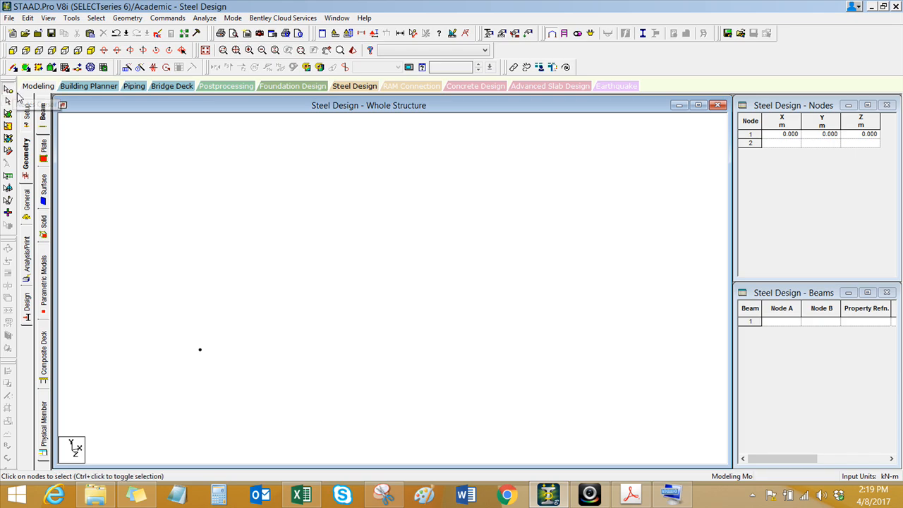
{"action": "left_click_drag", "start_coordinate": [185, 336], "coordinate": [201, 395]}
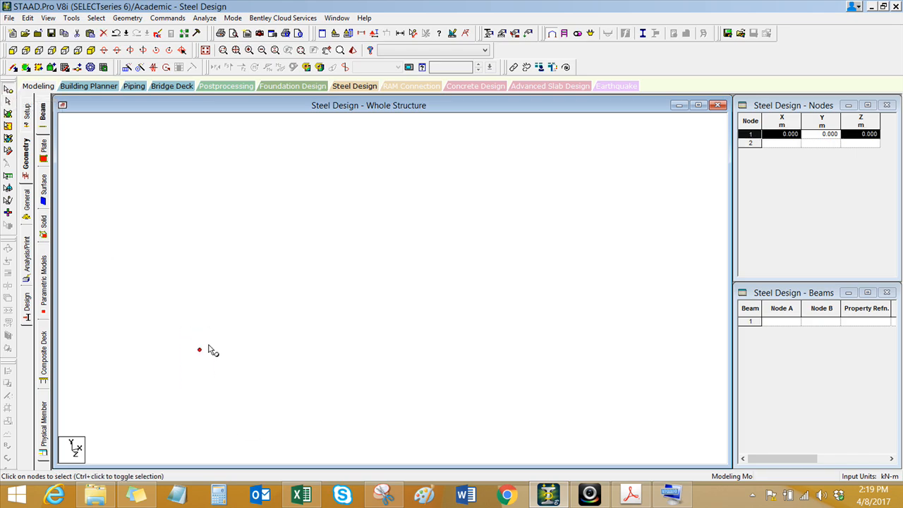
{"action": "left_click_drag", "start_coordinate": [182, 323], "coordinate": [221, 379]}
{"action": "middle_click_drag", "start_coordinate": [221, 380], "coordinate": [185, 379]}
{"action": "left_click", "coordinate": [127, 17]}
{"action": "left_click", "coordinate": [162, 173]}
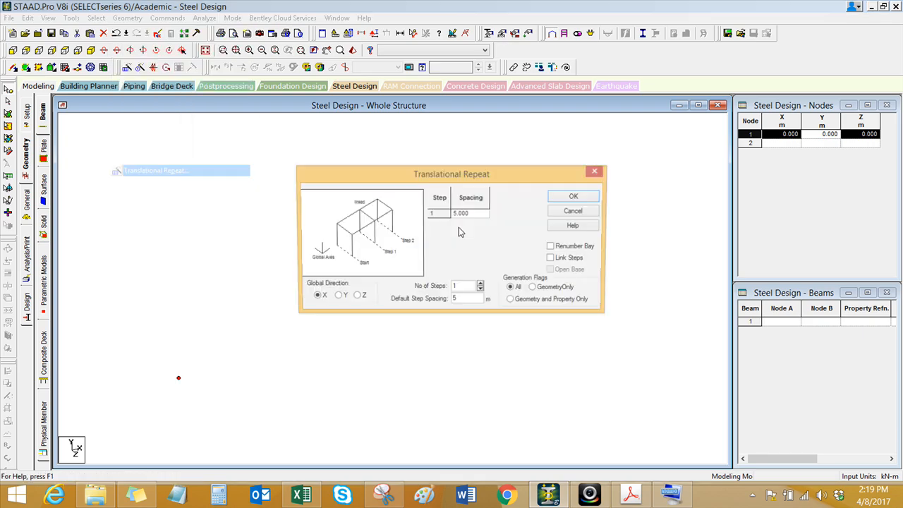
{"action": "left_click", "coordinate": [379, 279]}
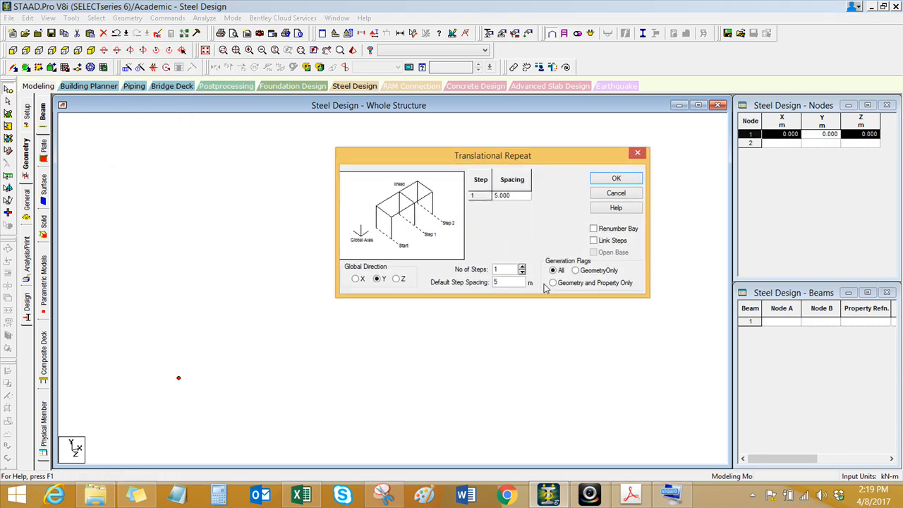
{"action": "double_click", "coordinate": [497, 283]}
{"action": "type", "text": "4"}
{"action": "left_click", "coordinate": [595, 241]}
{"action": "left_click", "coordinate": [617, 180]}
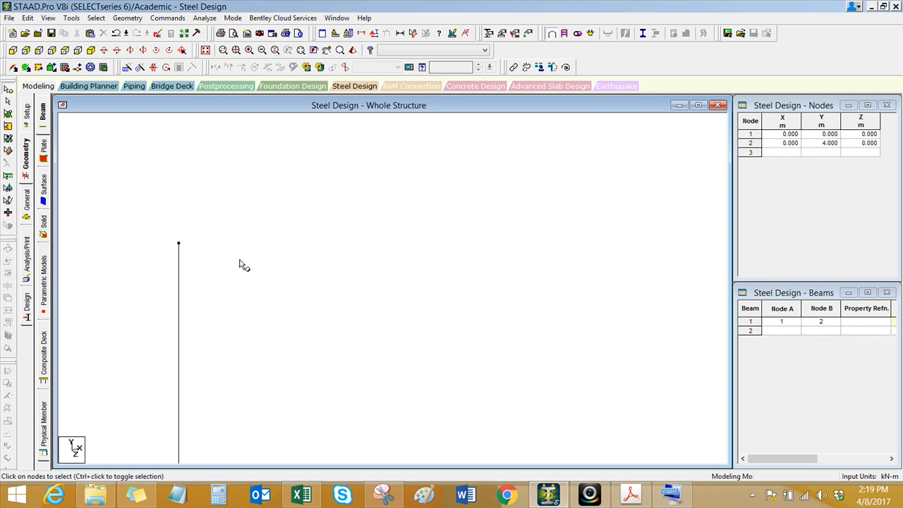
Step: Set up a Translational Repeat of the column along X with 2 steps at 7.5 m, Link Steps and Open Base
{"action": "middle_click_drag", "start_coordinate": [206, 325], "coordinate": [207, 316]}
{"action": "left_click_drag", "start_coordinate": [154, 249], "coordinate": [203, 403]}
{"action": "middle_click_drag", "start_coordinate": [214, 389], "coordinate": [179, 377]}
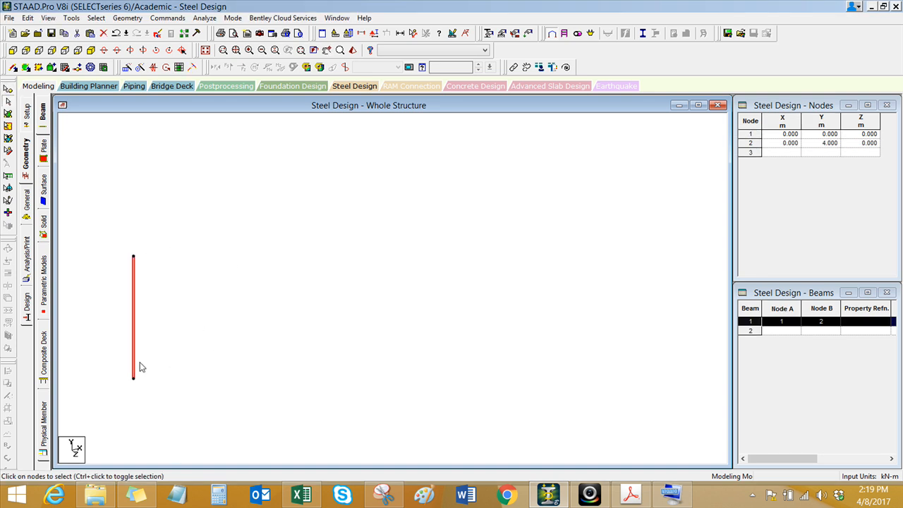
{"action": "left_click", "coordinate": [134, 19]}
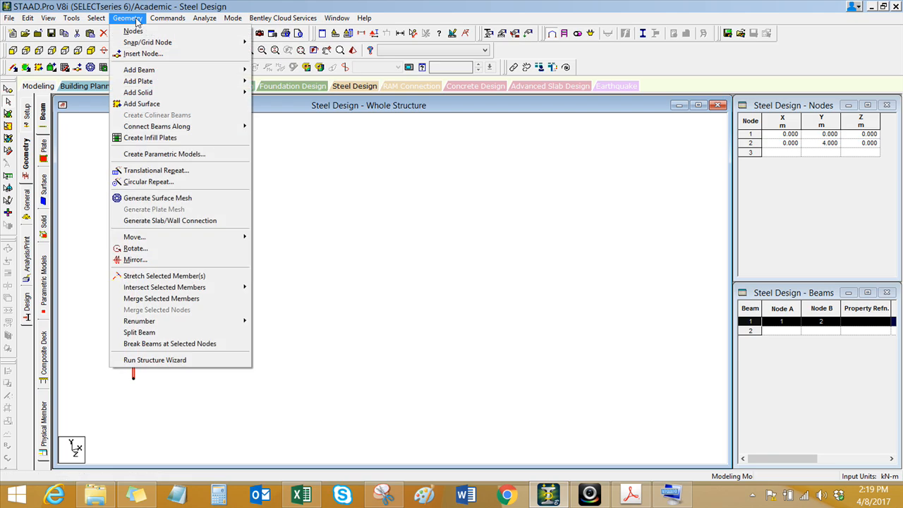
{"action": "left_click", "coordinate": [173, 171]}
{"action": "left_click_drag", "start_coordinate": [505, 299], "coordinate": [451, 304]}
{"action": "type", "text": "7.5"}
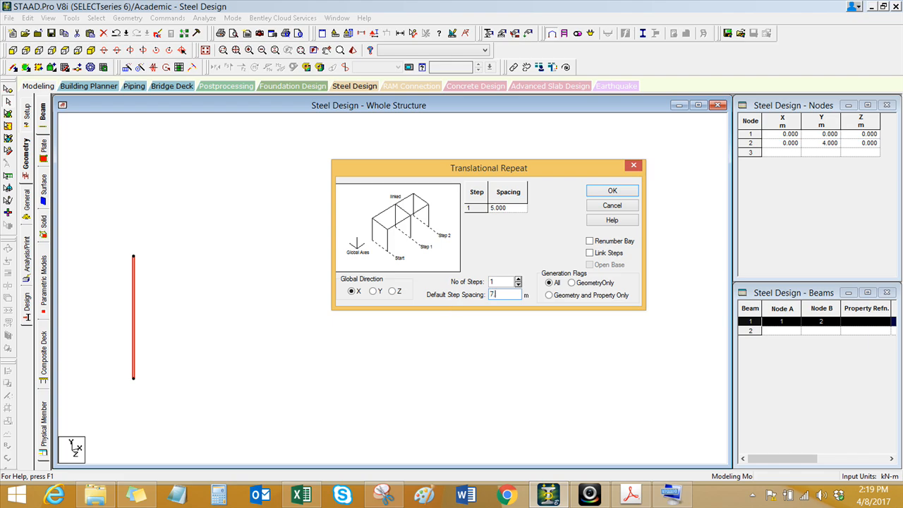
{"action": "left_click", "coordinate": [519, 279]}
{"action": "left_click", "coordinate": [597, 254]}
{"action": "left_click", "coordinate": [600, 265]}
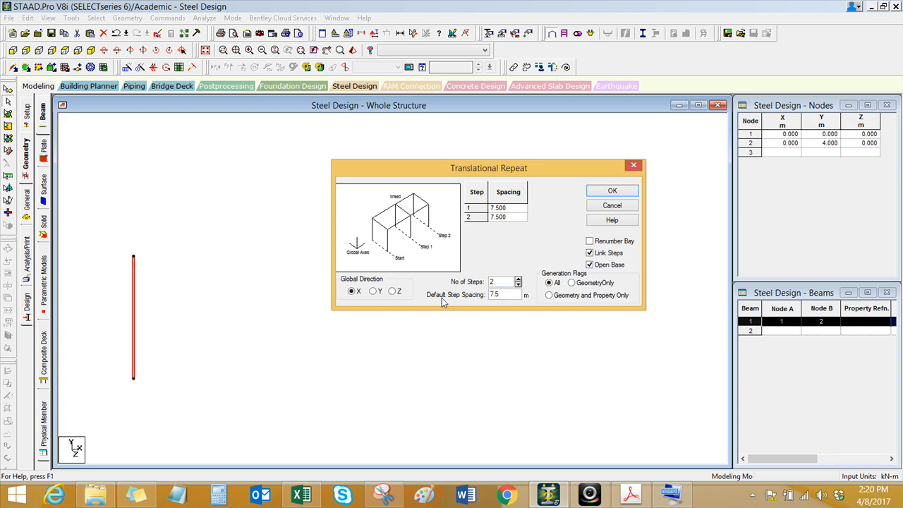
Step: Check the bay dimensions in the reference image, set the second step's spacing to 6 m and generate the repeated columns
{"action": "left_click", "coordinate": [384, 496]}
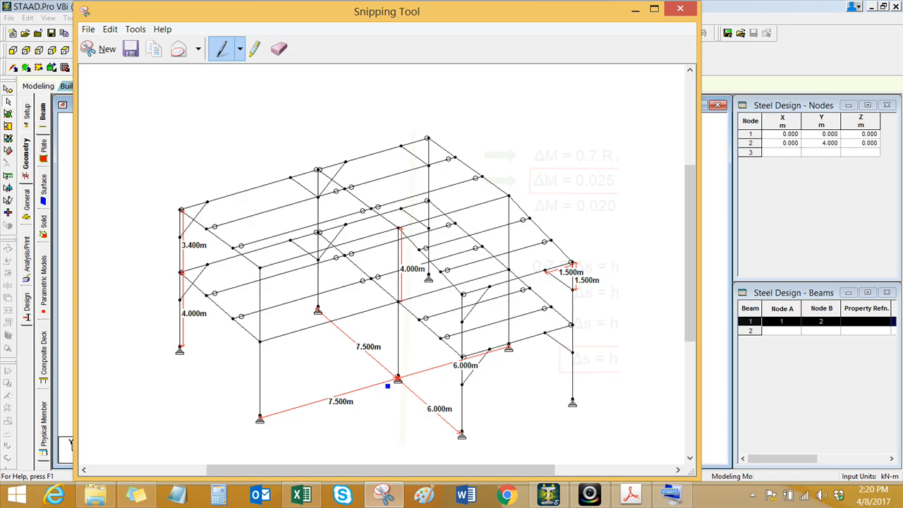
{"action": "left_click", "coordinate": [549, 496]}
{"action": "left_click", "coordinate": [518, 218]}
{"action": "type", "text": "6"}
{"action": "left_click", "coordinate": [519, 212]}
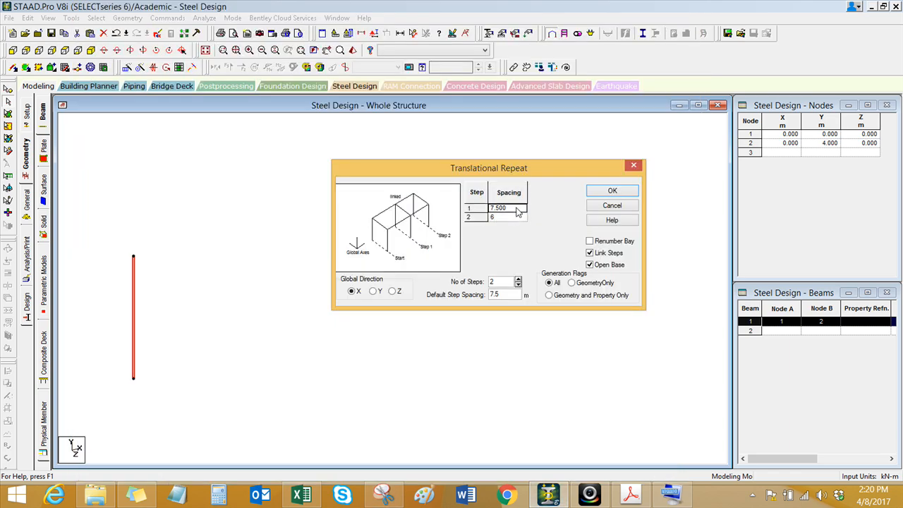
{"action": "left_click", "coordinate": [621, 192]}
Step: Measure the node-to-node distances between adjacent column bases along the frame
{"action": "left_click", "coordinate": [472, 282]}
{"action": "scroll", "coordinate": [203, 304], "scroll_direction": "down", "scroll_amount": 2}
{"action": "middle_click_drag", "start_coordinate": [202, 304], "coordinate": [367, 278]}
{"action": "scroll", "coordinate": [280, 313], "scroll_direction": "up", "scroll_amount": 5}
{"action": "left_click", "coordinate": [413, 34]}
{"action": "left_click", "coordinate": [157, 369]}
{"action": "left_click", "coordinate": [306, 327]}
{"action": "left_click", "coordinate": [306, 327]}
{"action": "left_click", "coordinate": [425, 292]}
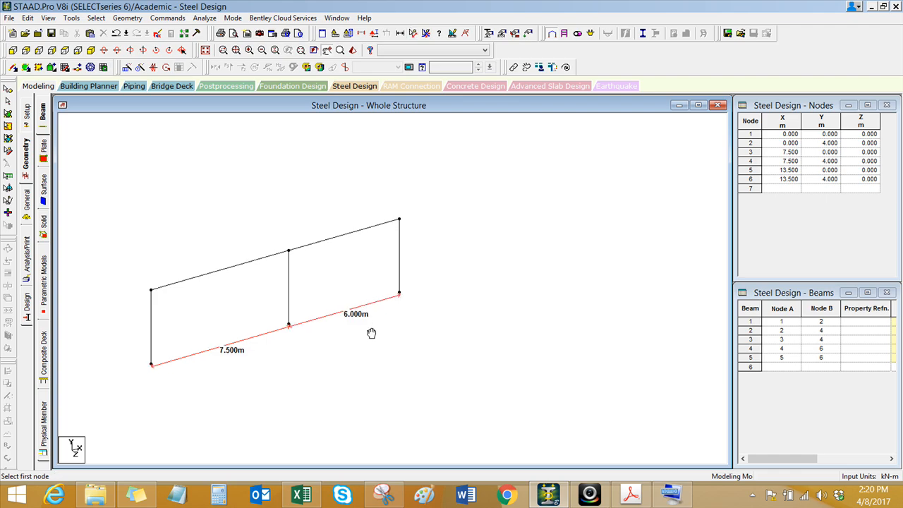
Step: Repeat the whole frame once along Z at 7.5 m with Link Steps and Open Base enabled
{"action": "scroll", "coordinate": [403, 369], "scroll_direction": "up", "scroll_amount": 1}
{"action": "middle_click_drag", "start_coordinate": [385, 371], "coordinate": [354, 373]}
{"action": "left_click", "coordinate": [140, 20]}
{"action": "left_click", "coordinate": [204, 170]}
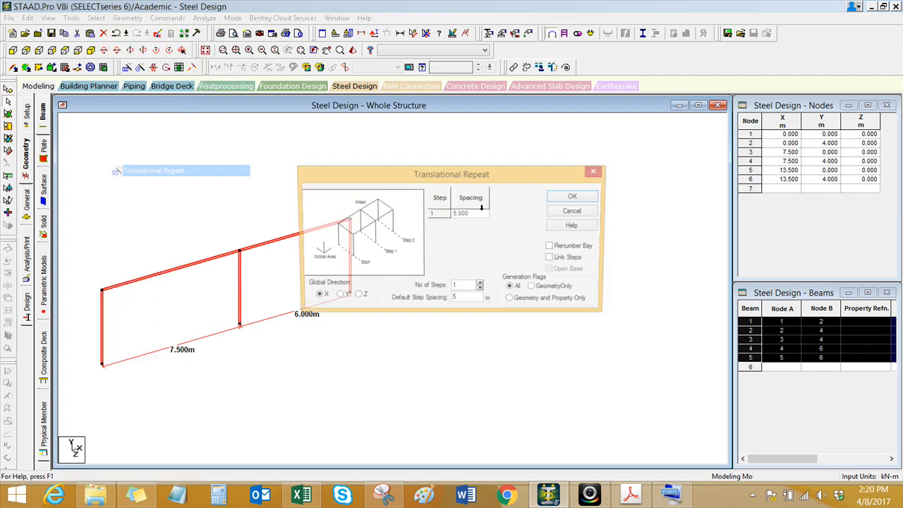
{"action": "left_click", "coordinate": [409, 278]}
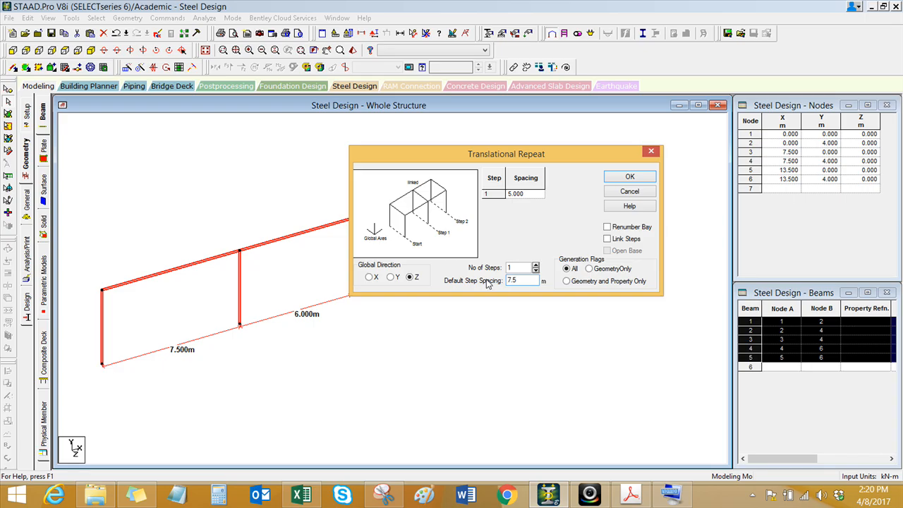
{"action": "left_click", "coordinate": [630, 240]}
{"action": "left_click", "coordinate": [630, 177]}
Step: Select the 6 m bay's beam and two columns on the Z = 7.5 m frame and repeat them along Z at 6 m with linked steps and open base
{"action": "middle_click_drag", "start_coordinate": [217, 348], "coordinate": [261, 365]}
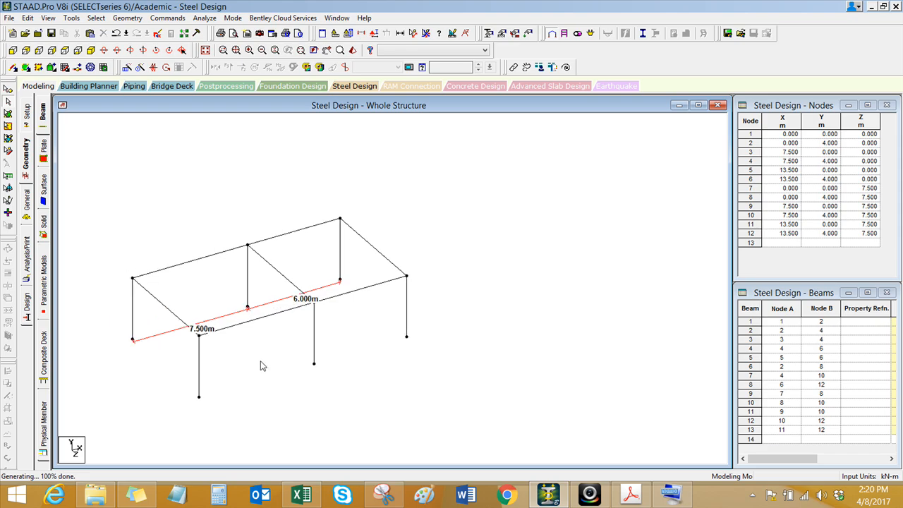
{"action": "scroll", "coordinate": [279, 362], "scroll_direction": "up", "scroll_amount": 1}
{"action": "left_click", "coordinate": [324, 362]}
{"action": "left_click", "coordinate": [395, 280], "text": "ctrl"}
{"action": "left_click", "coordinate": [434, 307], "text": "ctrl"}
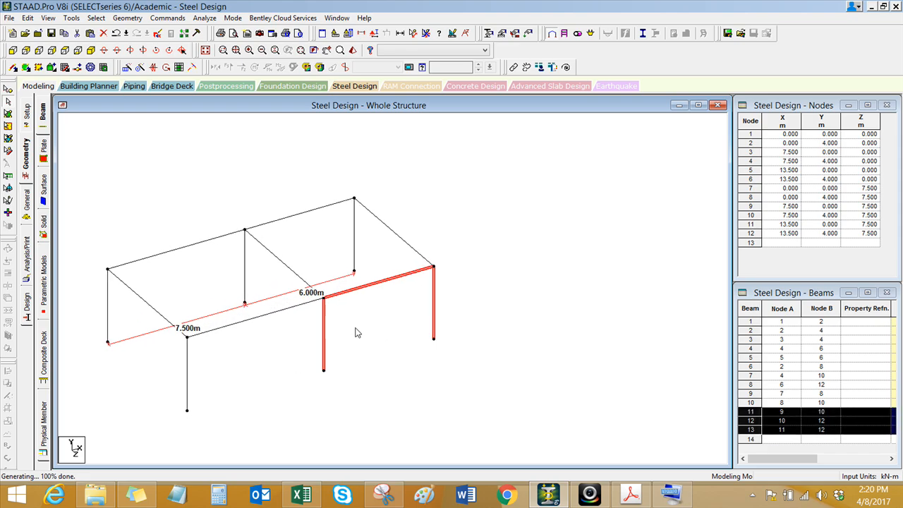
{"action": "middle_click_drag", "start_coordinate": [396, 341], "coordinate": [394, 345]}
{"action": "scroll", "coordinate": [374, 346], "scroll_direction": "down", "scroll_amount": 1}
{"action": "scroll", "coordinate": [374, 347], "scroll_direction": "up", "scroll_amount": 1}
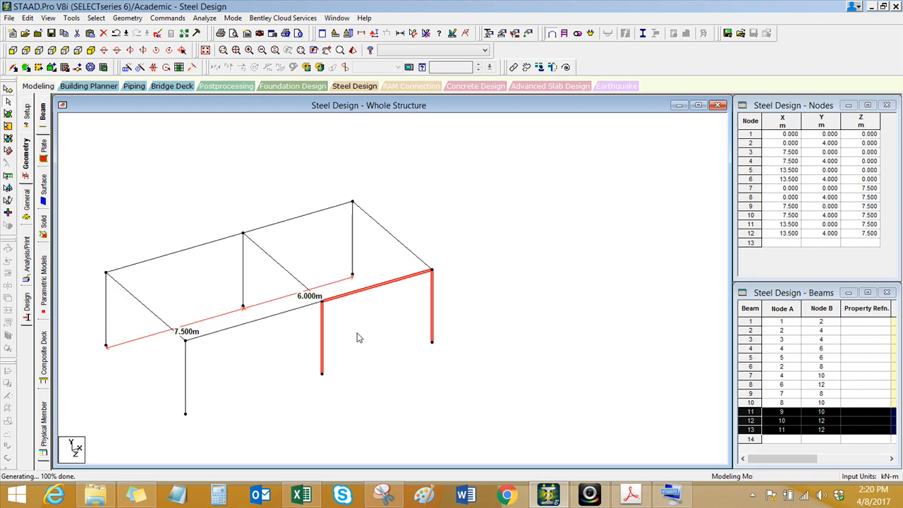
{"action": "left_click", "coordinate": [127, 18]}
{"action": "left_click", "coordinate": [162, 171]}
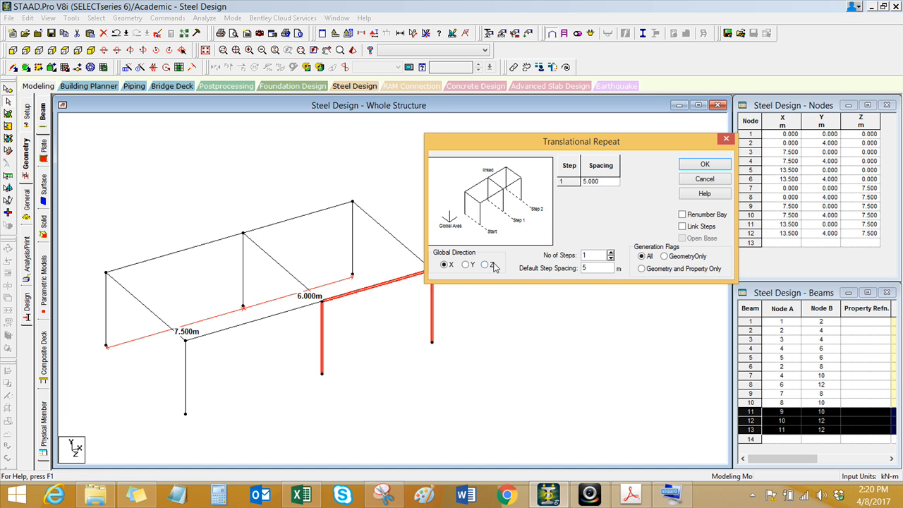
{"action": "left_click_drag", "start_coordinate": [589, 272], "coordinate": [577, 269]}
{"action": "type", "text": "6"}
{"action": "left_click", "coordinate": [701, 226]}
{"action": "left_click", "coordinate": [703, 167]}
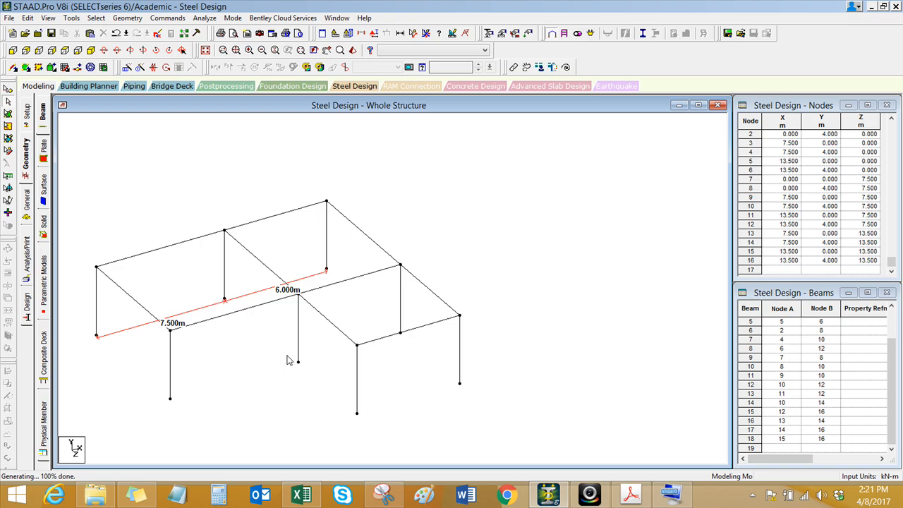
Step: Measure the two node-to-node distances between the column bases along Z at X = 13.5 m
{"action": "left_click", "coordinate": [426, 33]}
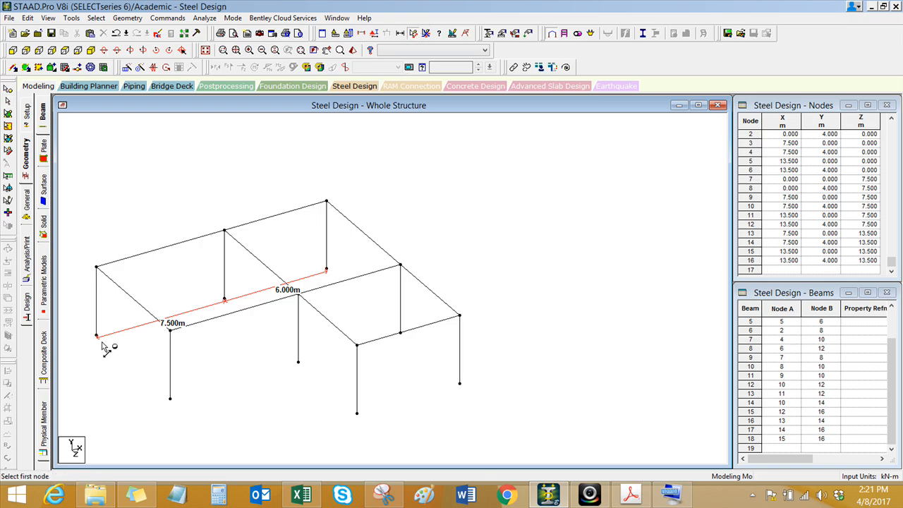
{"action": "left_click", "coordinate": [327, 271]}
{"action": "left_click", "coordinate": [400, 332]}
{"action": "left_click", "coordinate": [400, 332]}
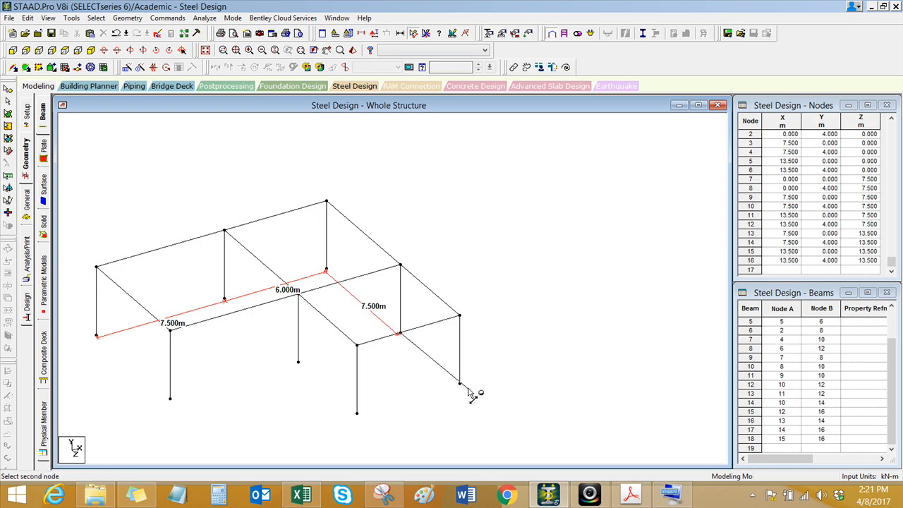
{"action": "left_click", "coordinate": [459, 384]}
{"action": "middle_click_drag", "start_coordinate": [211, 364], "coordinate": [269, 374]}
{"action": "key", "text": "Escape"}
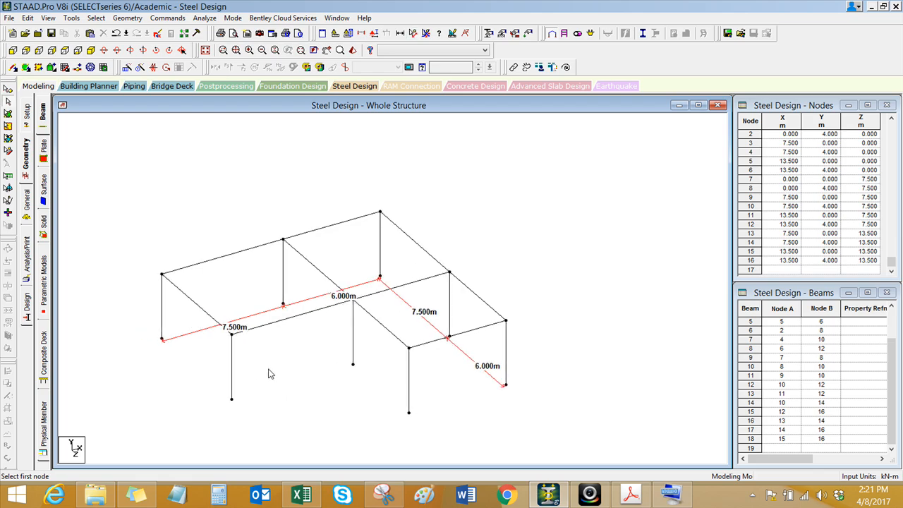
{"action": "left_click", "coordinate": [214, 321]}
{"action": "left_click", "coordinate": [287, 318], "text": "ctrl"}
{"action": "left_click", "coordinate": [236, 255], "text": "ctrl"}
{"action": "left_click", "coordinate": [312, 269], "text": "ctrl"}
{"action": "left_click", "coordinate": [399, 287], "text": "ctrl"}
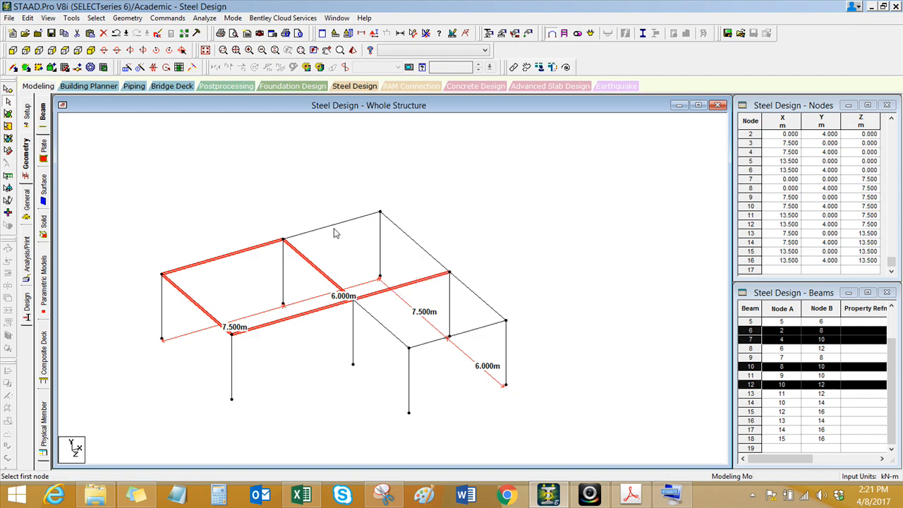
{"action": "left_click", "coordinate": [416, 244], "text": "ctrl"}
{"action": "left_click", "coordinate": [385, 323], "text": "ctrl"}
{"action": "left_click", "coordinate": [492, 309], "text": "ctrl"}
{"action": "left_click", "coordinate": [490, 331], "text": "ctrl"}
{"action": "scroll", "coordinate": [318, 367], "scroll_direction": "up", "scroll_amount": 1}
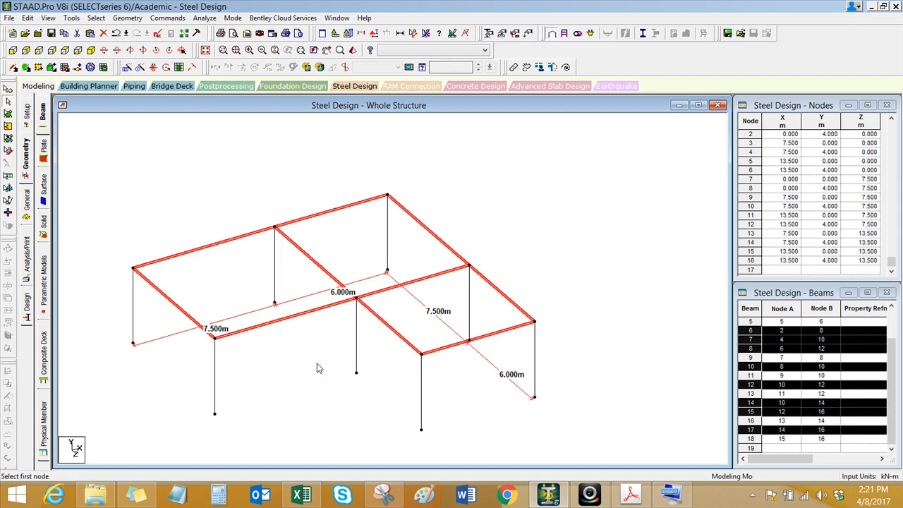
{"action": "scroll", "coordinate": [317, 367], "scroll_direction": "down", "scroll_amount": 1}
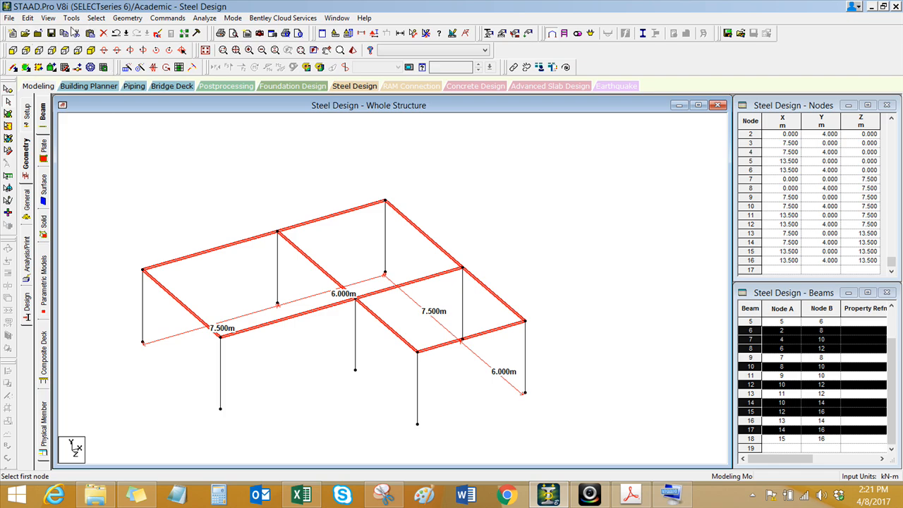
{"action": "left_click", "coordinate": [130, 175]}
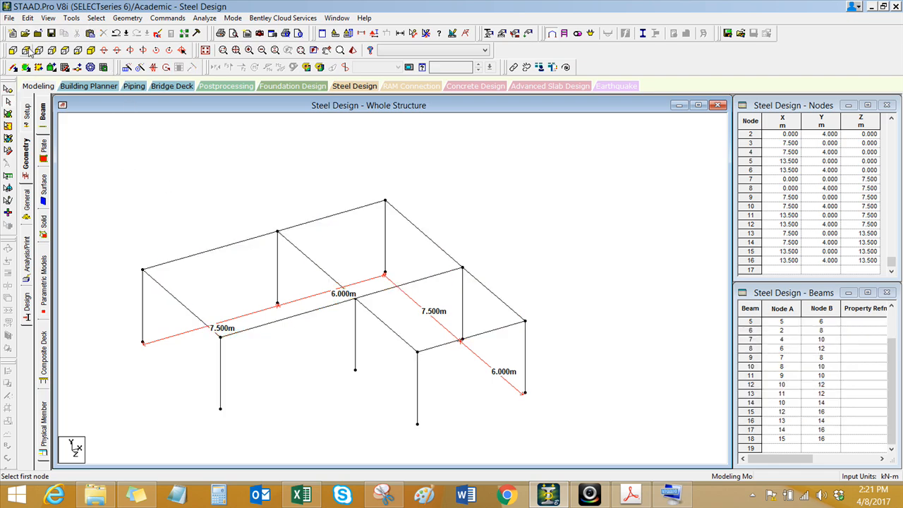
Step: Select all first-floor beams in front view, check the storey height in the reference image, and repeat them once along Y at 3.4 m with Link Steps
{"action": "left_click", "coordinate": [13, 51]}
{"action": "left_click_drag", "start_coordinate": [105, 216], "coordinate": [604, 283]}
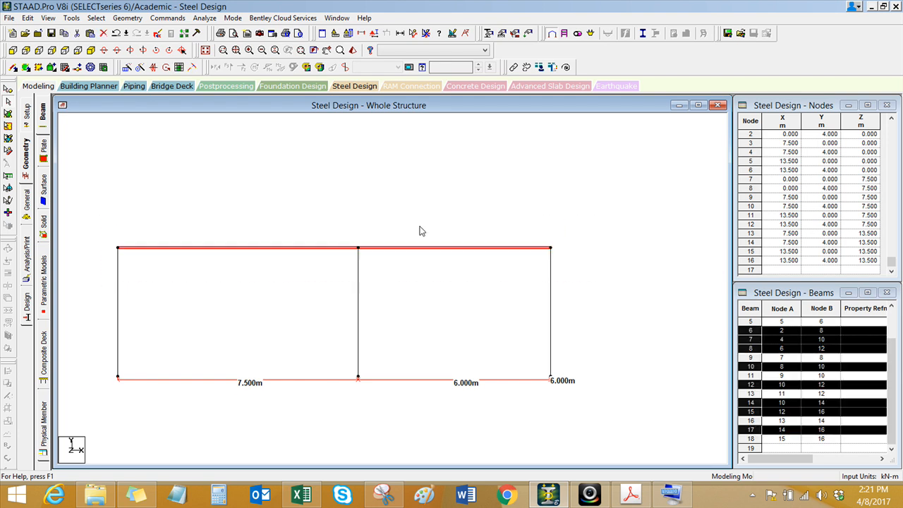
{"action": "left_click", "coordinate": [91, 50]}
{"action": "scroll", "coordinate": [293, 324], "scroll_direction": "up", "scroll_amount": 2}
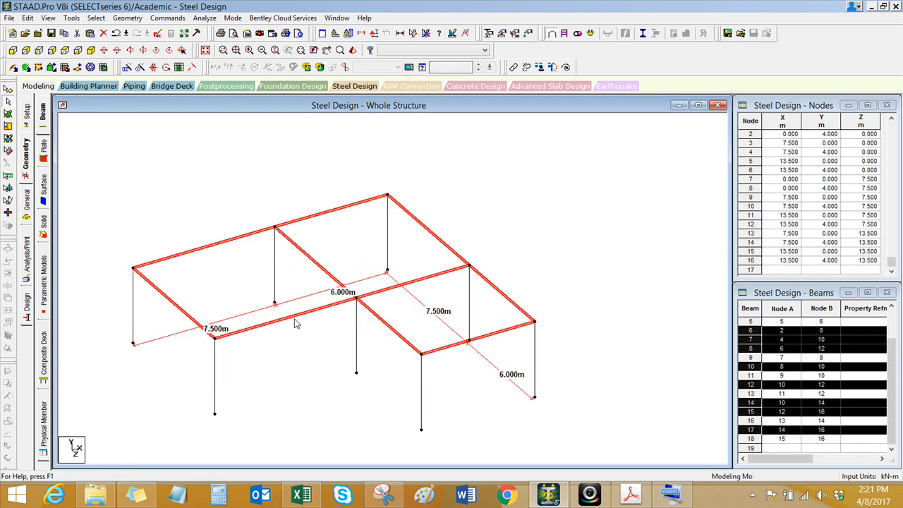
{"action": "scroll", "coordinate": [294, 355], "scroll_direction": "down", "scroll_amount": 1}
{"action": "scroll", "coordinate": [298, 344], "scroll_direction": "up", "scroll_amount": 1}
{"action": "middle_click_drag", "start_coordinate": [229, 170], "coordinate": [230, 175]}
{"action": "scroll", "coordinate": [229, 175], "scroll_direction": "down", "scroll_amount": 1}
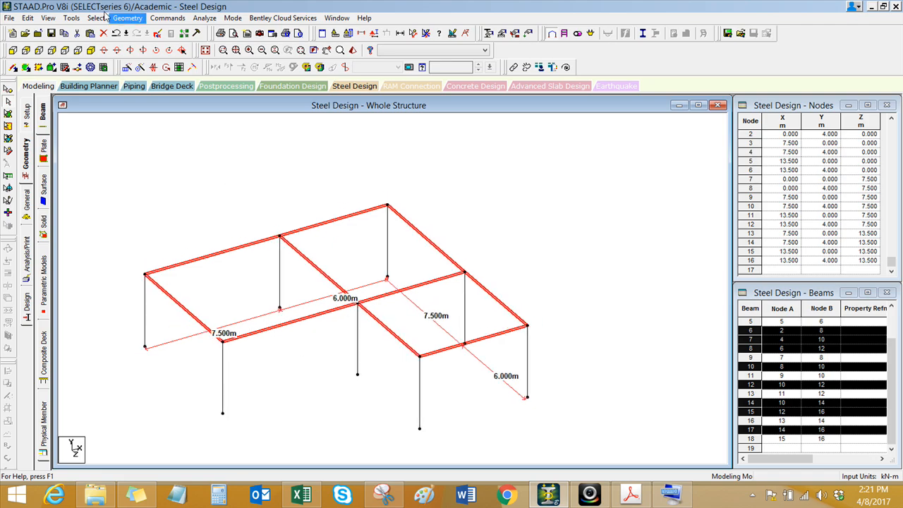
{"action": "left_click", "coordinate": [131, 18]}
{"action": "left_click", "coordinate": [173, 170]}
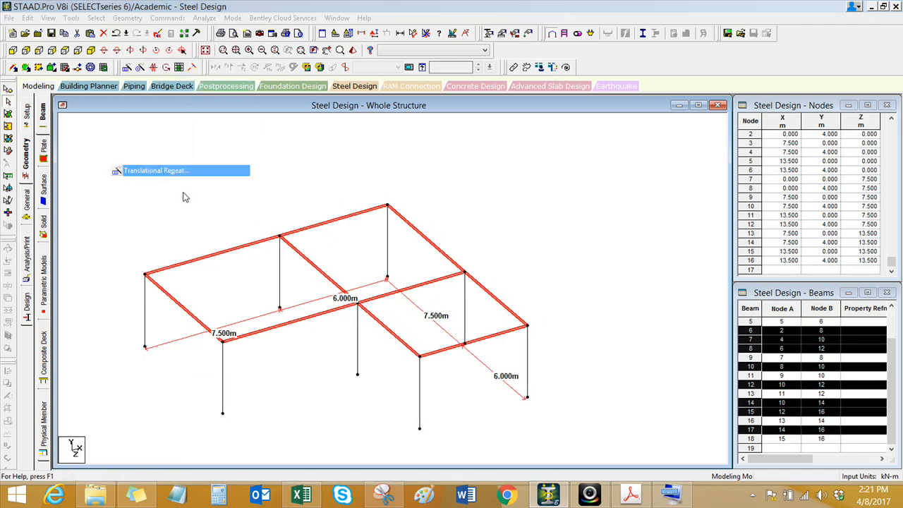
{"action": "left_click", "coordinate": [335, 297]}
{"action": "left_click_drag", "start_coordinate": [480, 301], "coordinate": [431, 306]}
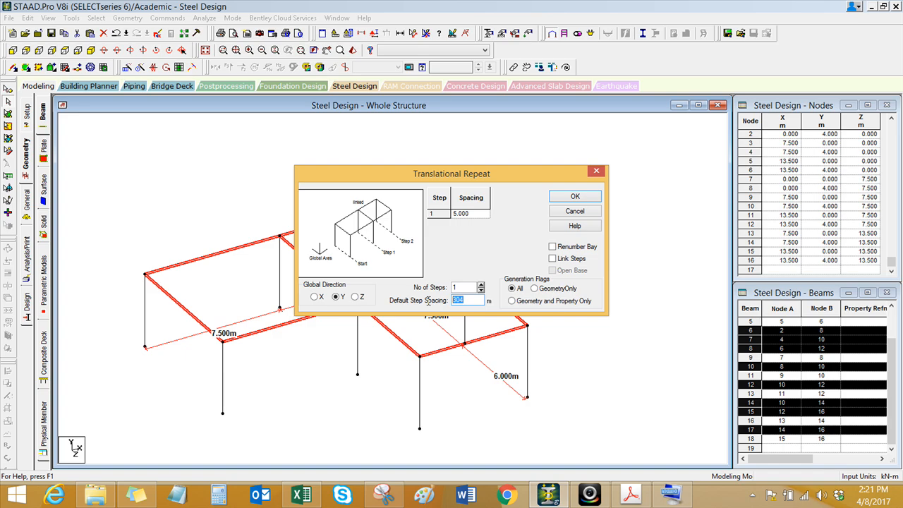
{"action": "key", "text": "BackSpace"}
{"action": "key", "text": "BackSpace"}
{"action": "left_click_drag", "start_coordinate": [496, 307], "coordinate": [425, 303]}
{"action": "type", "text": "3"}
{"action": "left_click", "coordinate": [566, 259]}
{"action": "left_click", "coordinate": [383, 494]}
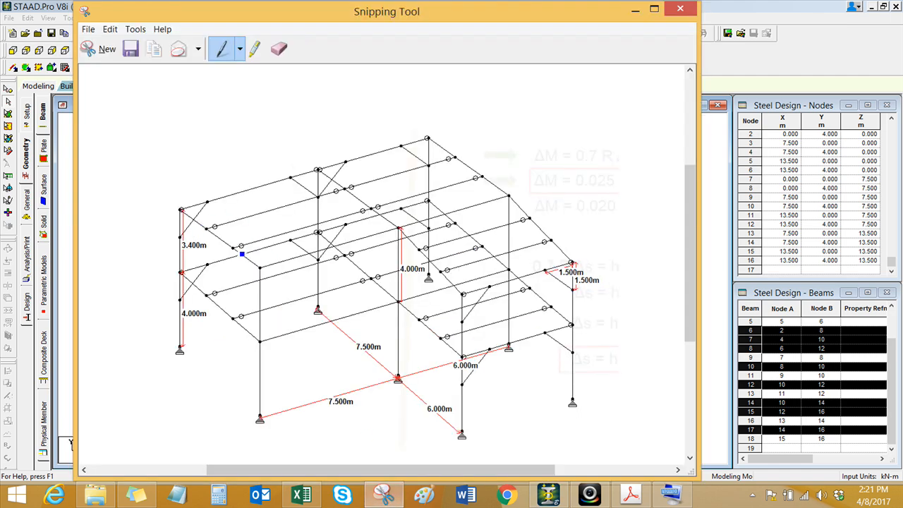
{"action": "left_click", "coordinate": [633, 12]}
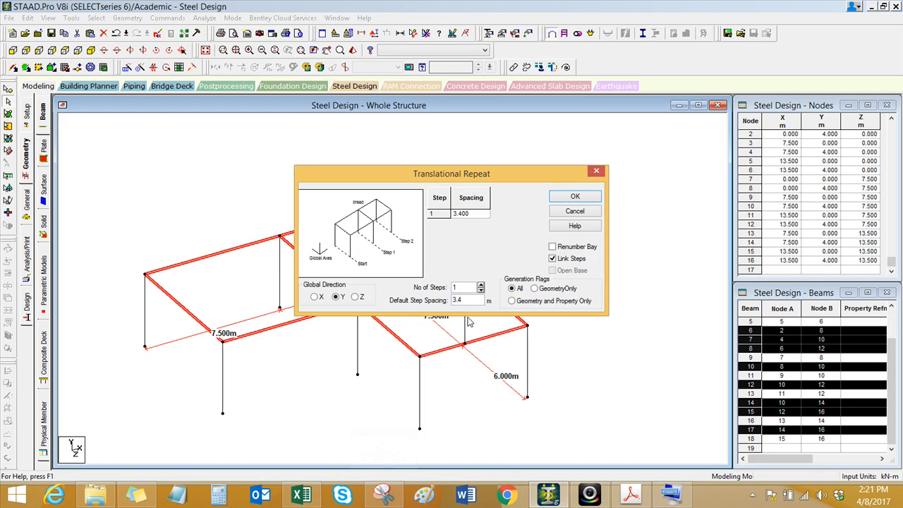
{"action": "left_click", "coordinate": [575, 198]}
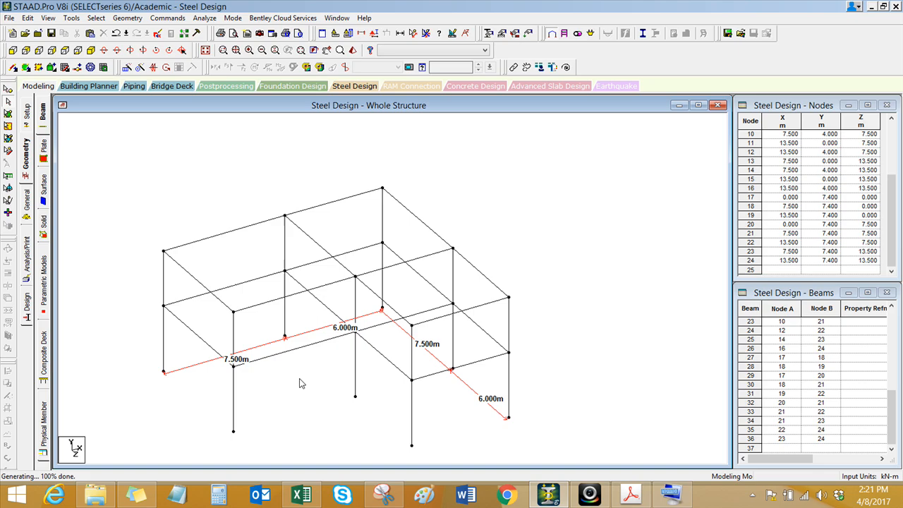
Step: Move the three roof nodes of the middle row at Z = 7.5 m up by 0.6 m in Y
{"action": "scroll", "coordinate": [181, 173], "scroll_direction": "up", "scroll_amount": 2}
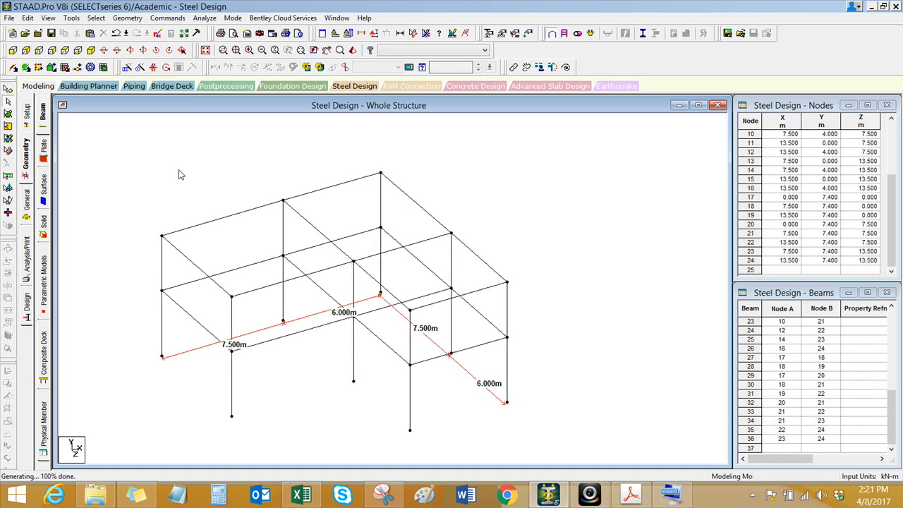
{"action": "left_click", "coordinate": [11, 91]}
{"action": "left_click", "coordinate": [227, 298]}
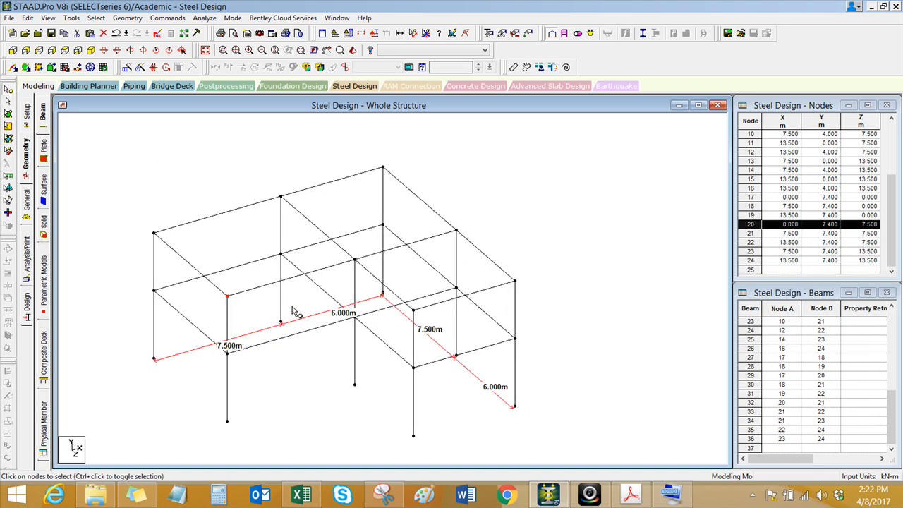
{"action": "left_click", "coordinate": [355, 261], "text": "ctrl"}
{"action": "left_click", "coordinate": [456, 232], "text": "ctrl"}
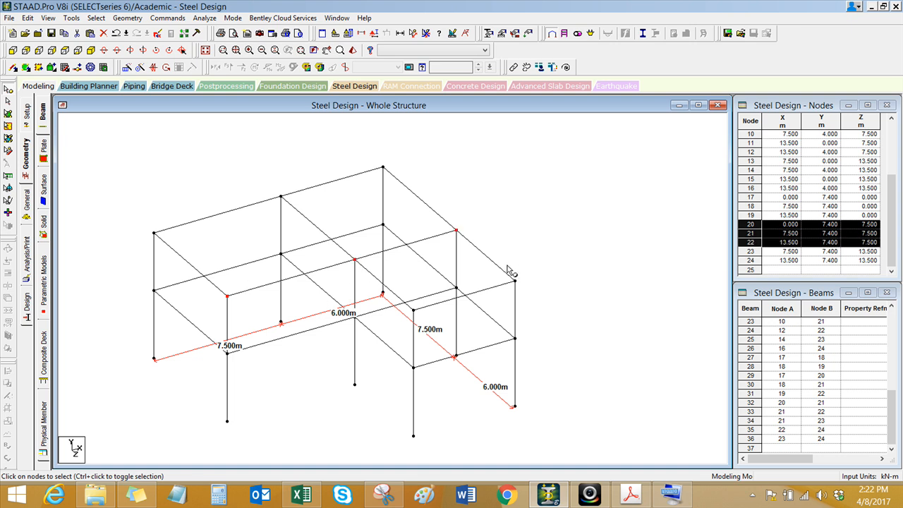
{"action": "scroll", "coordinate": [400, 277], "scroll_direction": "up", "scroll_amount": 1}
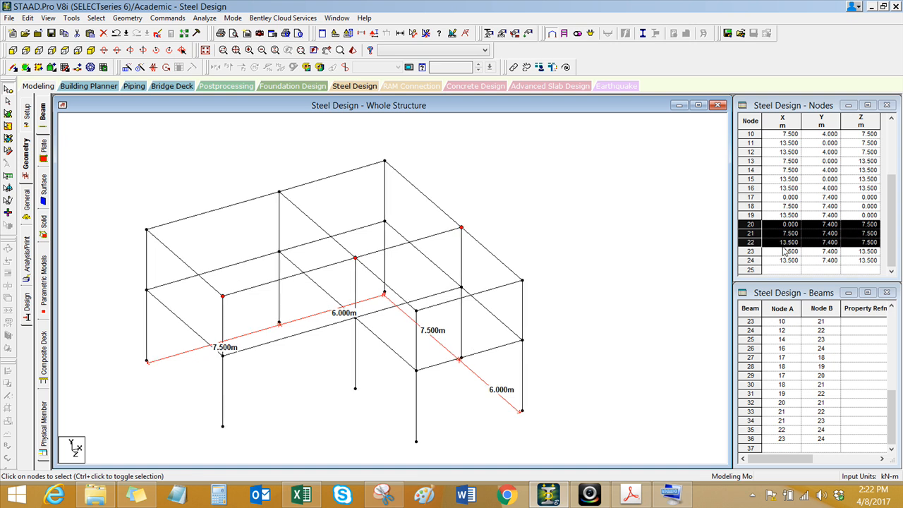
{"action": "left_click", "coordinate": [127, 18]}
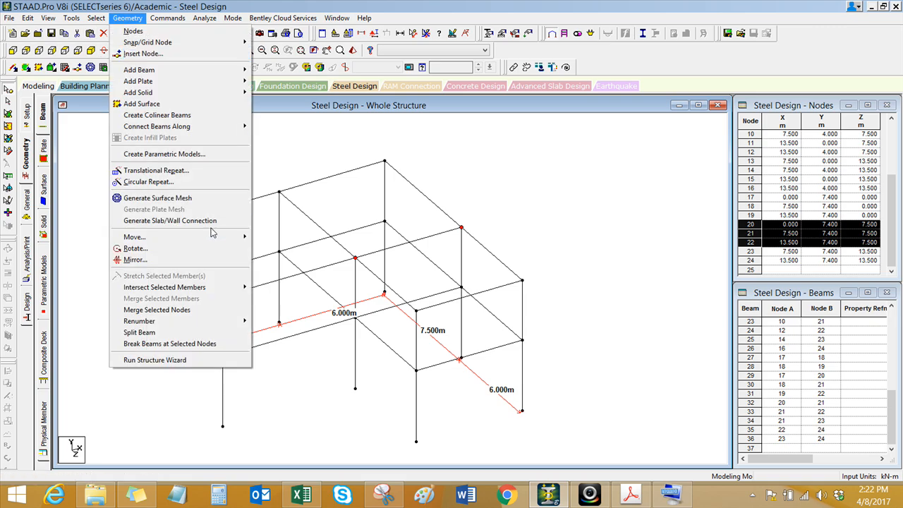
{"action": "mouse_move", "coordinate": [219, 237]}
{"action": "left_click", "coordinate": [275, 239]}
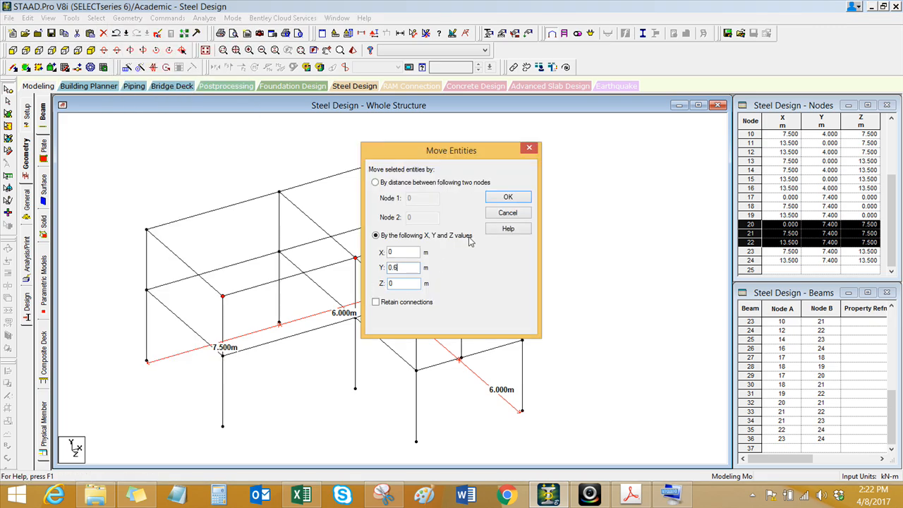
{"action": "left_click", "coordinate": [500, 202]}
{"action": "left_click", "coordinate": [484, 276]}
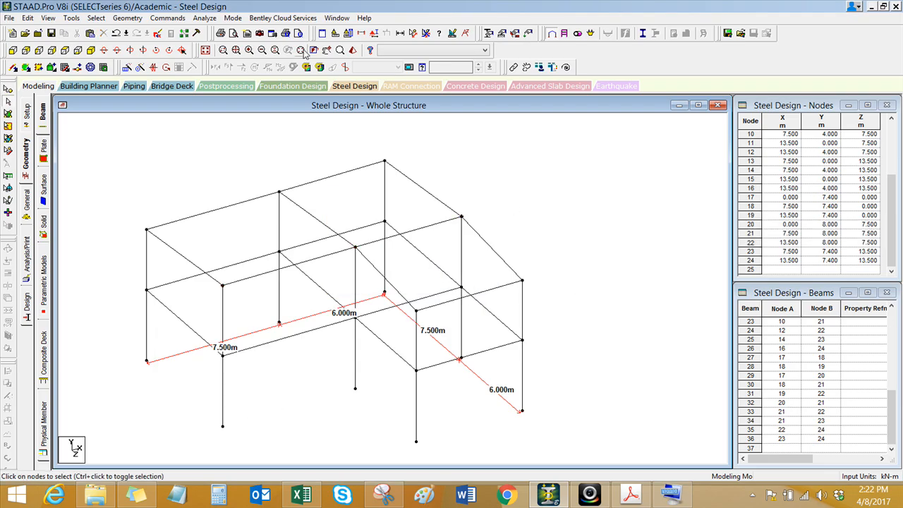
Step: Measure the lower and upper storey heights of the corner column and the upper storey height of the central column
{"action": "left_click", "coordinate": [425, 33]}
{"action": "left_click", "coordinate": [147, 362]}
{"action": "left_click", "coordinate": [147, 290]}
{"action": "left_click", "coordinate": [147, 290]}
{"action": "left_click", "coordinate": [146, 229]}
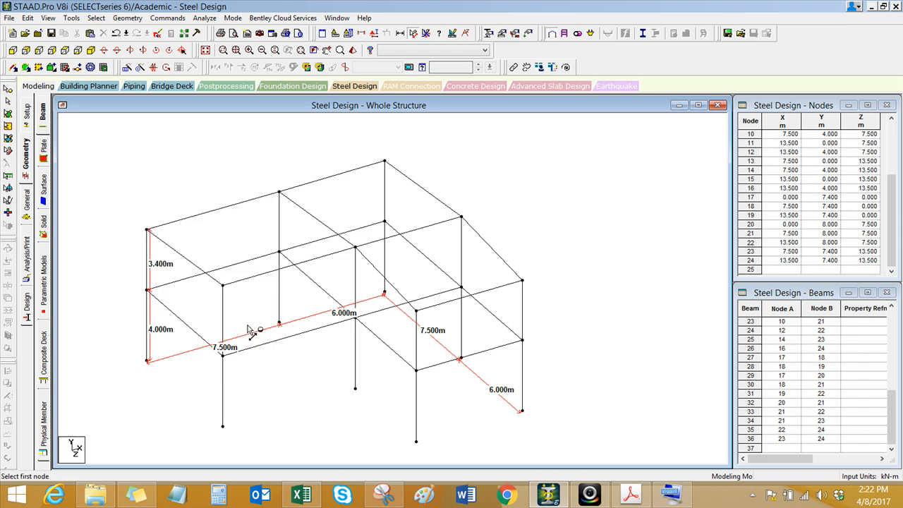
{"action": "left_click", "coordinate": [355, 319]}
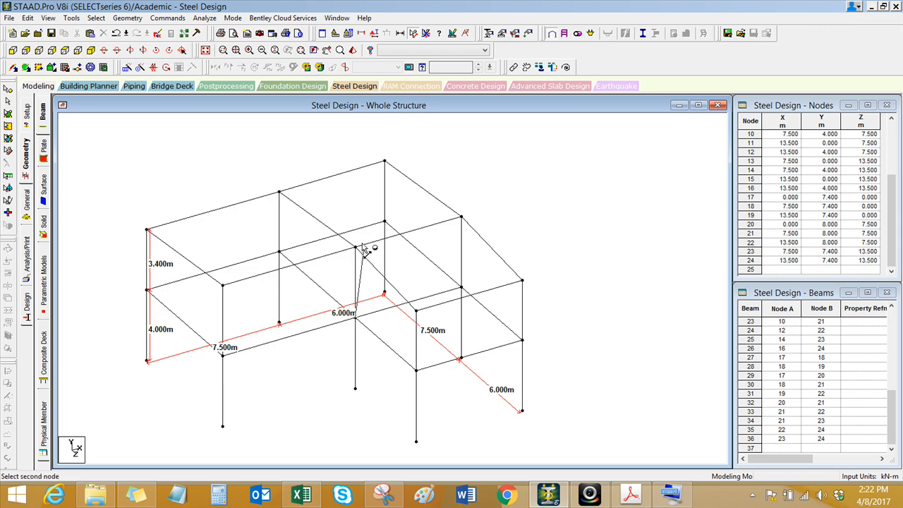
{"action": "left_click", "coordinate": [357, 248]}
{"action": "scroll", "coordinate": [310, 331], "scroll_direction": "down", "scroll_amount": 4}
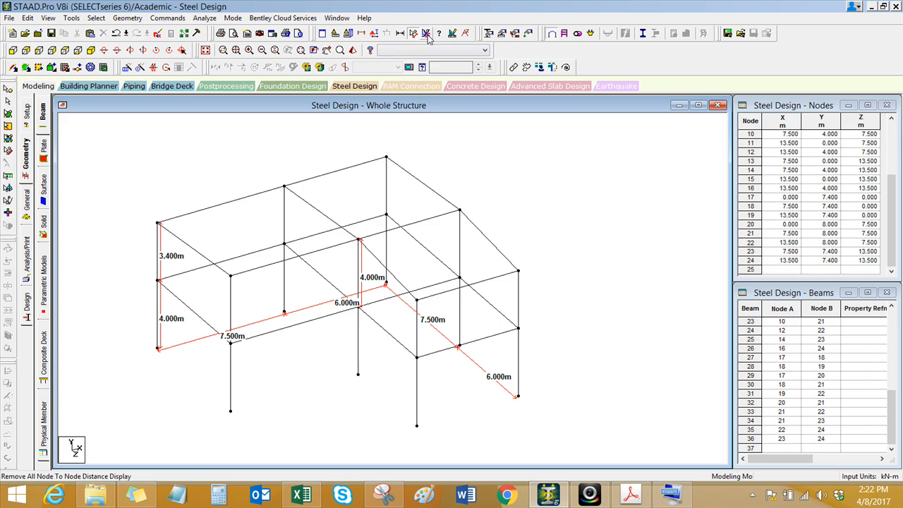
Step: Remove all displayed node-to-node distances and measure the Z spacing between column bases in the 7.5 m and 6 m bays
{"action": "left_click", "coordinate": [426, 34]}
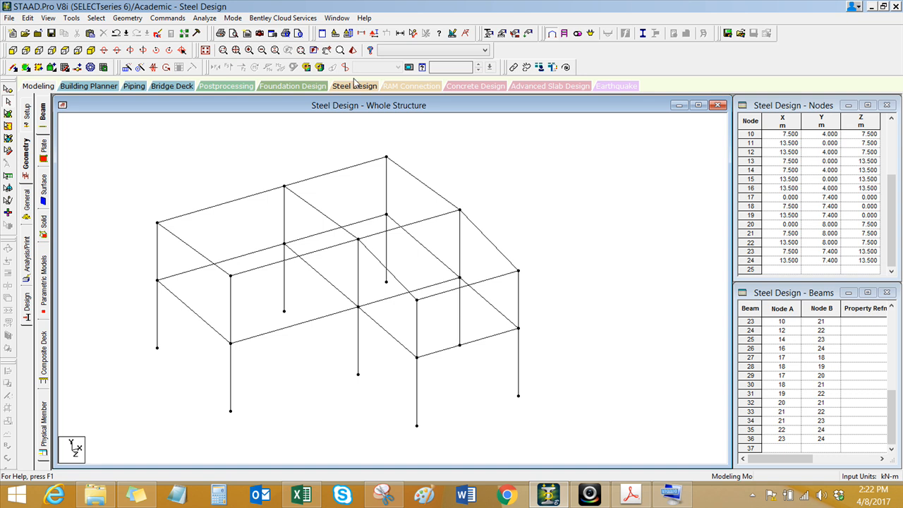
{"action": "left_click", "coordinate": [414, 33]}
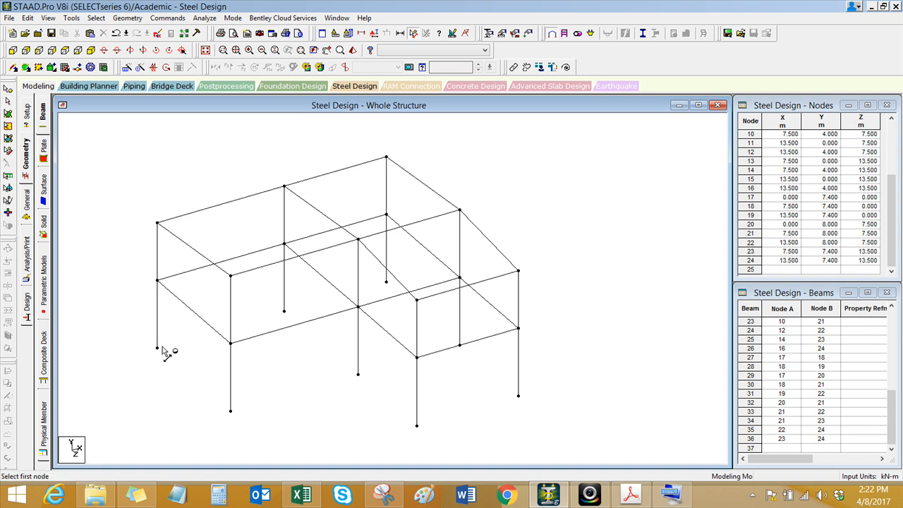
{"action": "left_click", "coordinate": [158, 348]}
{"action": "left_click", "coordinate": [230, 411]}
{"action": "left_click", "coordinate": [358, 374]}
{"action": "left_click", "coordinate": [417, 426]}
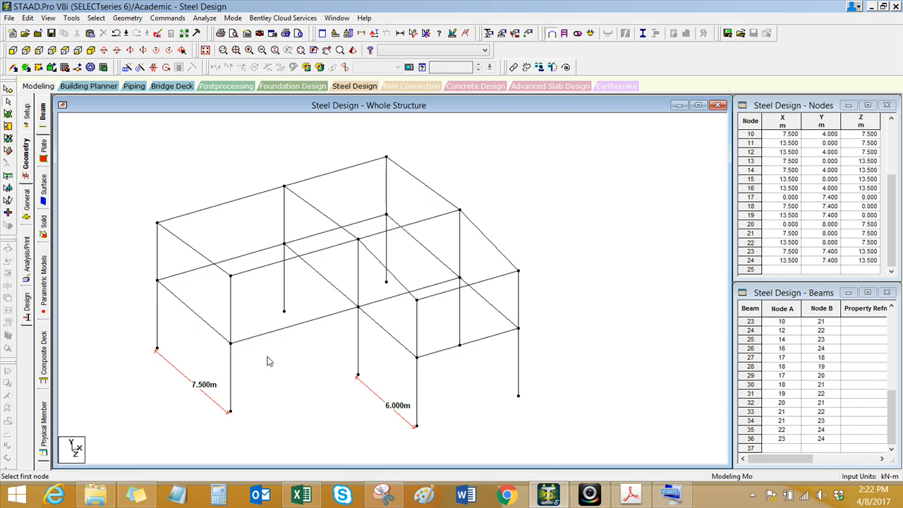
Step: Select the two first-floor beams along the rear row at Z = 0
{"action": "left_click", "coordinate": [228, 259]}
{"action": "left_click", "coordinate": [312, 237], "text": "ctrl"}
{"action": "scroll", "coordinate": [295, 284], "scroll_direction": "down", "scroll_amount": 1}
{"action": "middle_click_drag", "start_coordinate": [295, 284], "coordinate": [284, 285]}
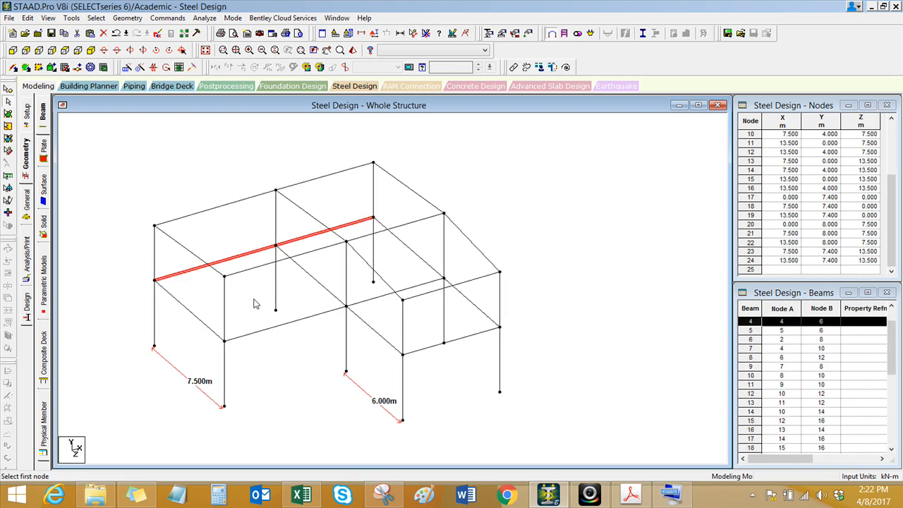
Step: Try a single translational repeat of the selected rear first-floor beams along Z at 2.5 m spacing
{"action": "left_click", "coordinate": [128, 18]}
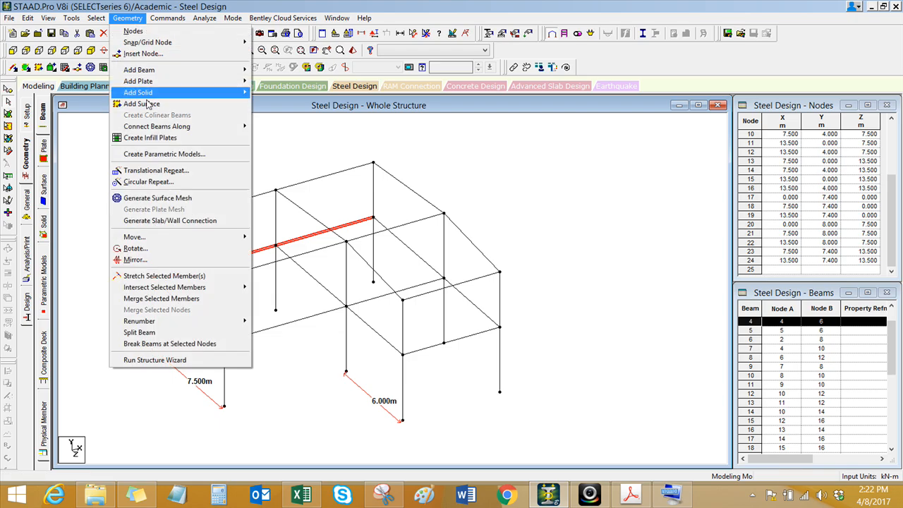
{"action": "left_click", "coordinate": [152, 170]}
{"action": "left_click_drag", "start_coordinate": [437, 181], "coordinate": [568, 154]}
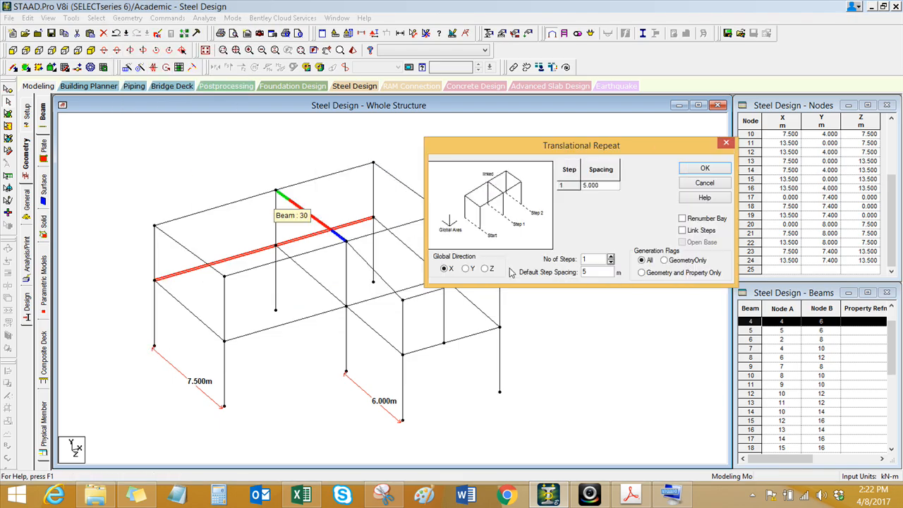
{"action": "left_click_drag", "start_coordinate": [589, 275], "coordinate": [576, 277]}
{"action": "left_click_drag", "start_coordinate": [522, 145], "coordinate": [576, 129]}
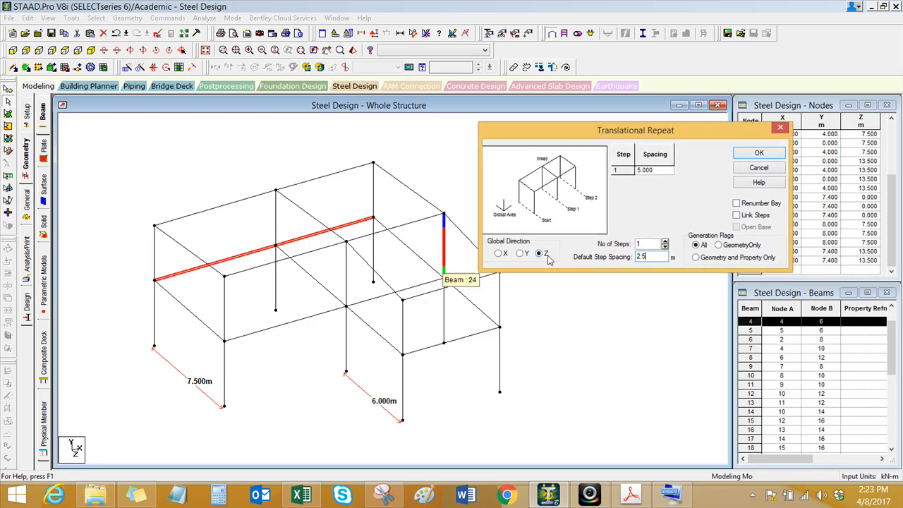
{"action": "left_click", "coordinate": [758, 154]}
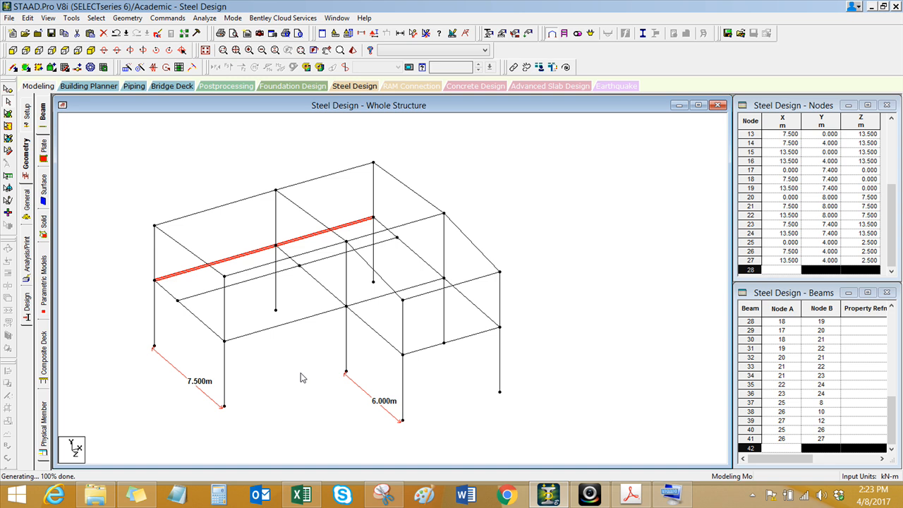
{"action": "middle_click_drag", "start_coordinate": [285, 367], "coordinate": [255, 369]}
{"action": "scroll", "coordinate": [255, 368], "scroll_direction": "up", "scroll_amount": 1}
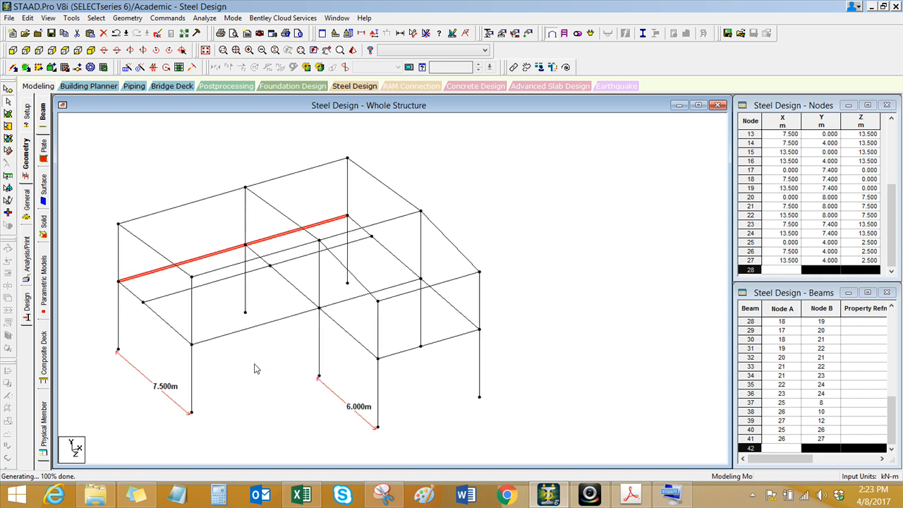
{"action": "key", "text": "ctrl+z"}
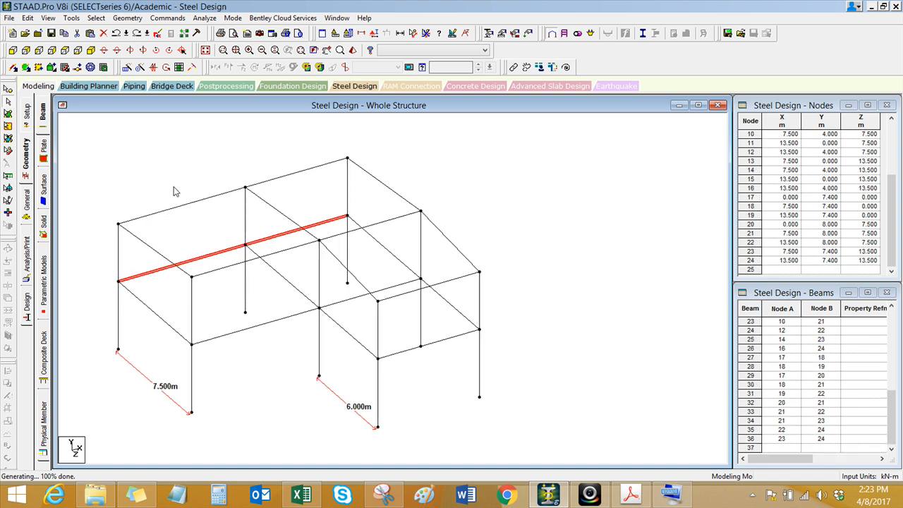
Step: Repeat the selected rear first-floor beams along Z in two steps of 2.5 m using Translational Repeat
{"action": "left_click", "coordinate": [136, 19]}
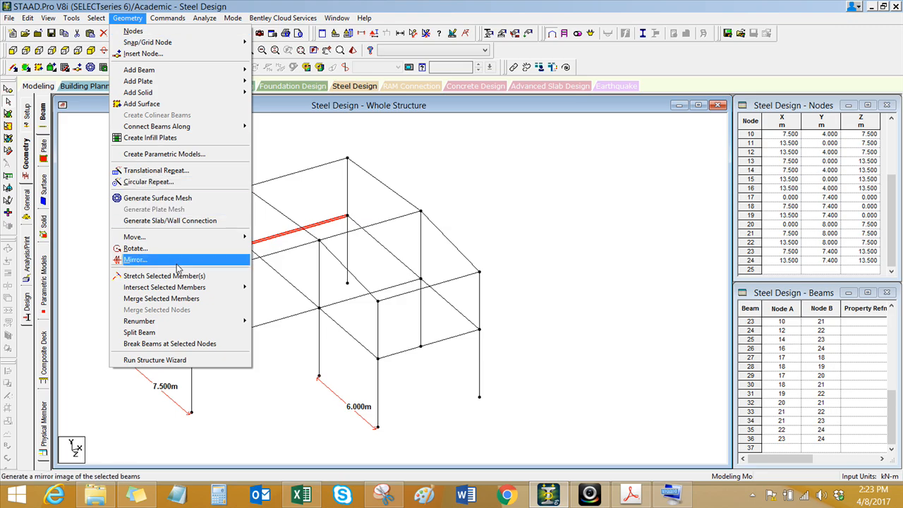
{"action": "left_click", "coordinate": [178, 172]}
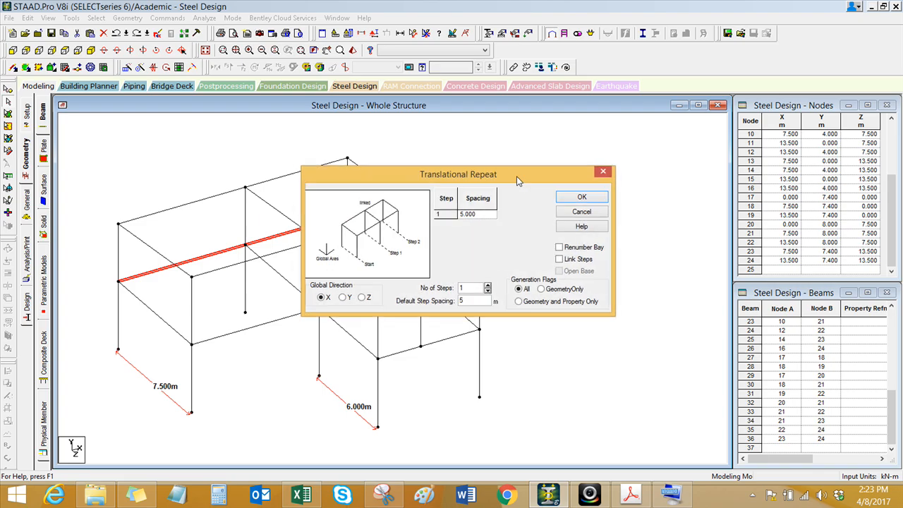
{"action": "left_click_drag", "start_coordinate": [584, 288], "coordinate": [544, 296]}
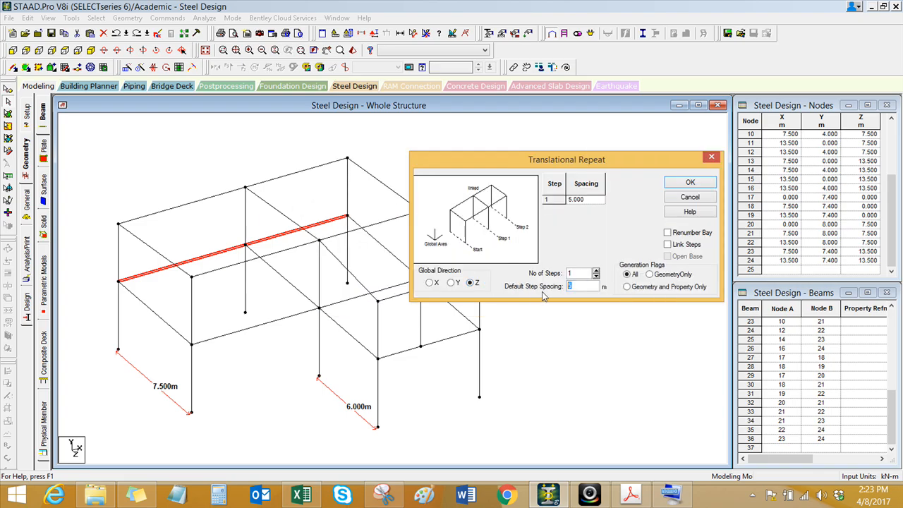
{"action": "type", "text": "2.5"}
{"action": "left_click", "coordinate": [596, 271]}
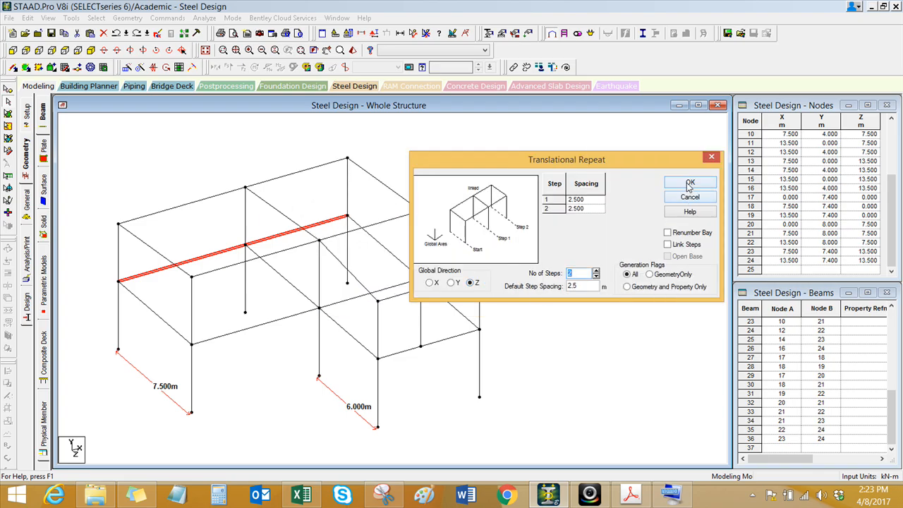
{"action": "left_click", "coordinate": [689, 182]}
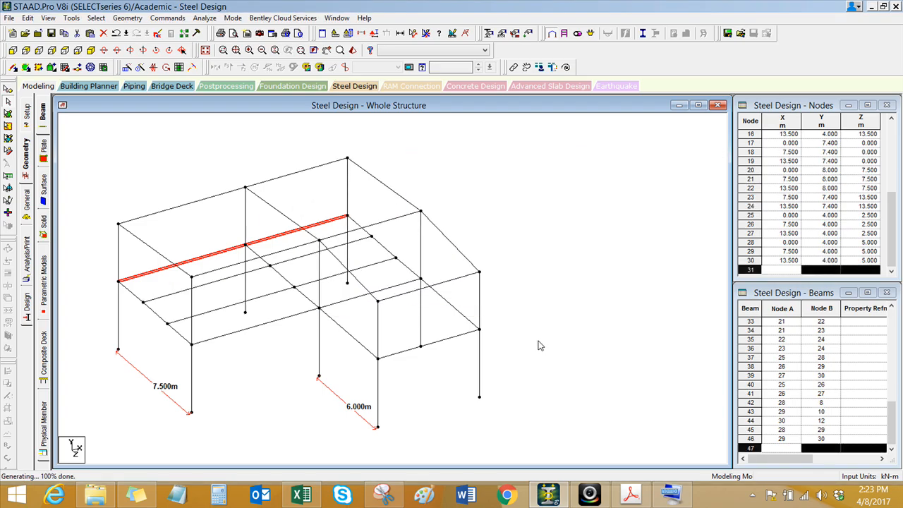
Step: Repeat the first-floor beam at Z = 7.5 m bordering the 6 m bay along Z in two steps of 2 m
{"action": "left_click", "coordinate": [356, 308]}
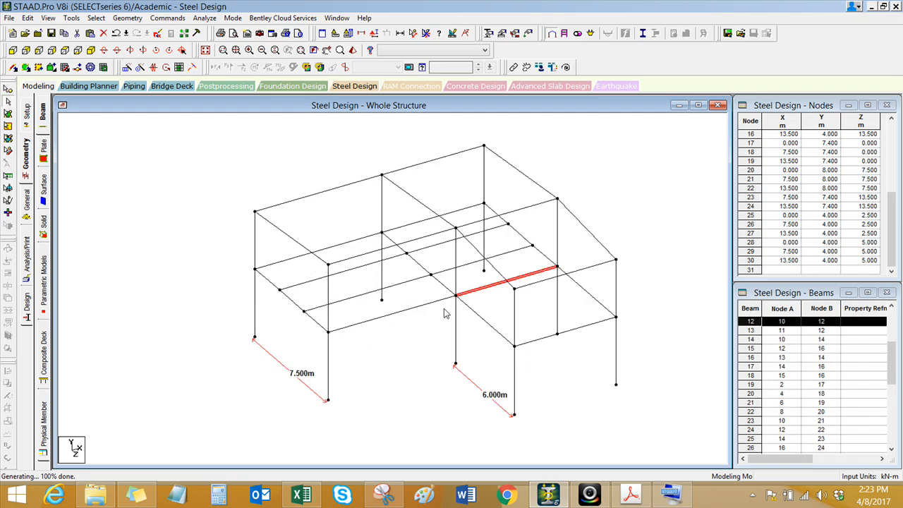
{"action": "left_click", "coordinate": [120, 19]}
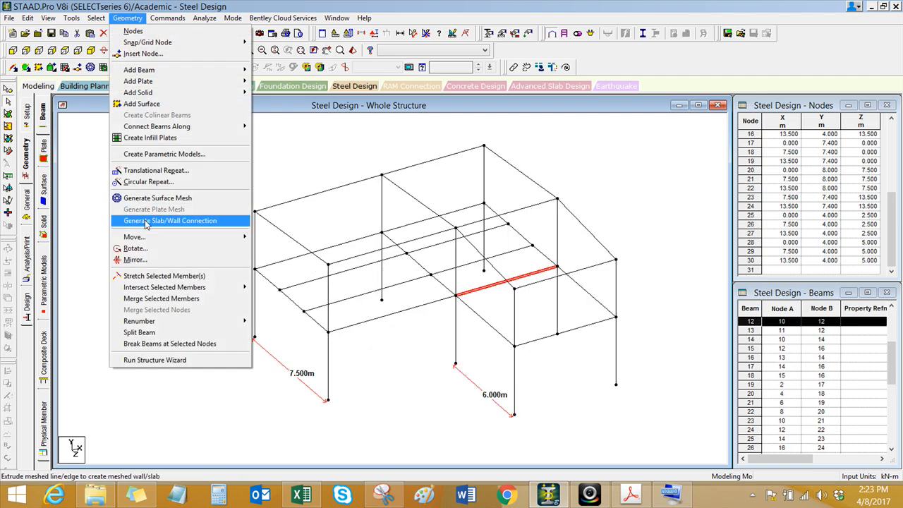
{"action": "left_click", "coordinate": [159, 172]}
{"action": "left_click_drag", "start_coordinate": [384, 182], "coordinate": [187, 192]}
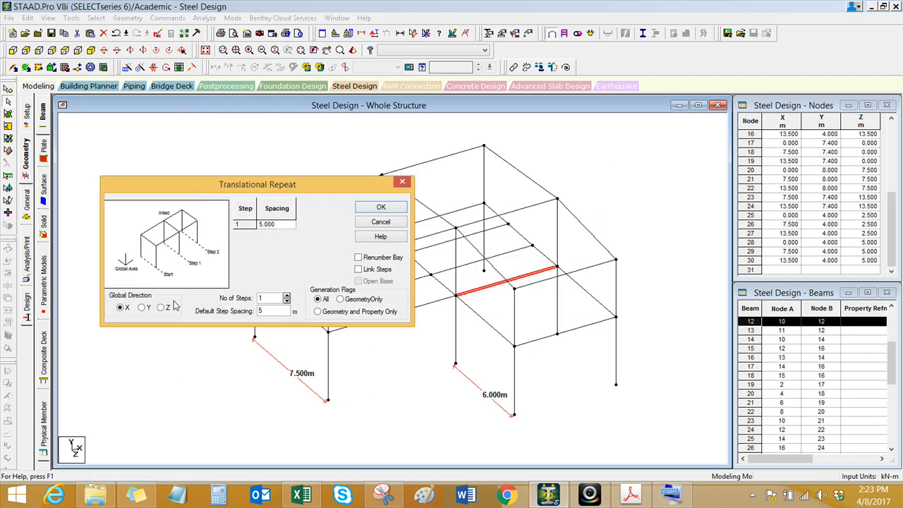
{"action": "double_click", "coordinate": [260, 310]}
{"action": "type", "text": "2"}
{"action": "left_click", "coordinate": [288, 296]}
{"action": "left_click", "coordinate": [379, 207]}
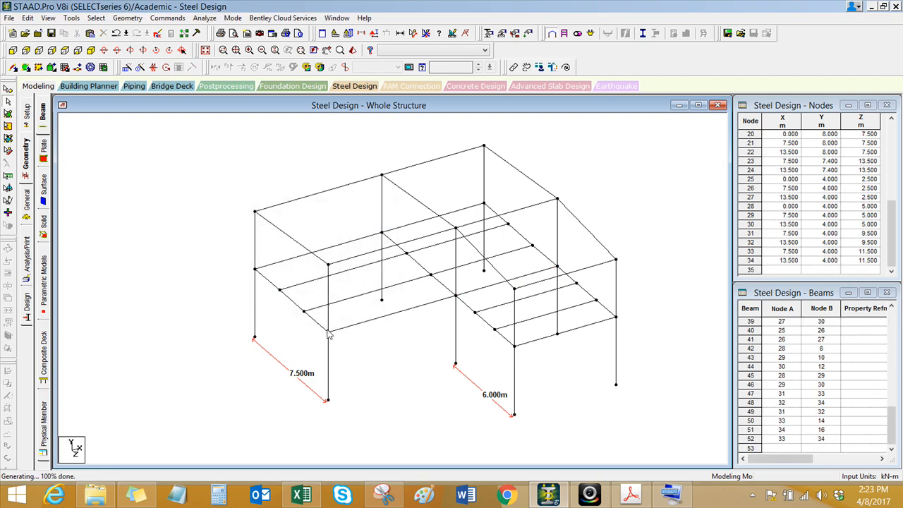
Step: Select all five sloping roof beams, three over the 7.5 m bay and two over the 6 m bay
{"action": "scroll", "coordinate": [376, 241], "scroll_direction": "up", "scroll_amount": 4}
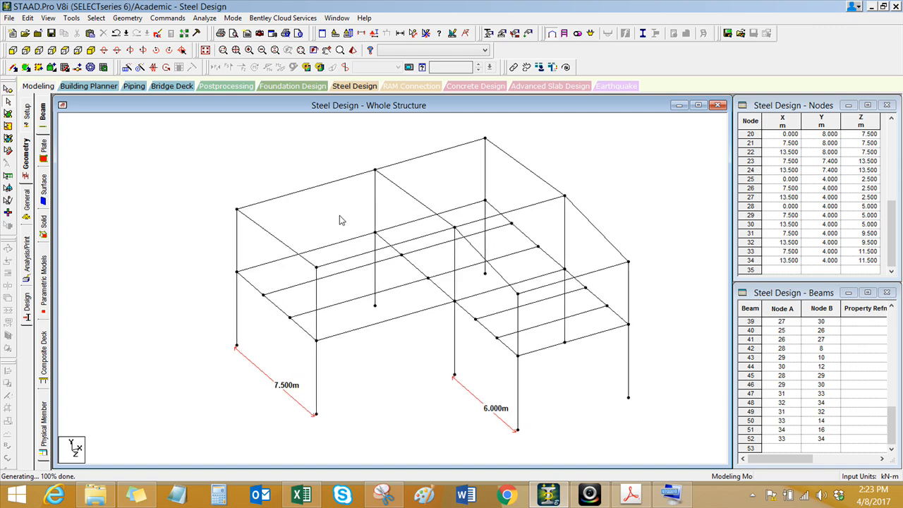
{"action": "scroll", "coordinate": [355, 265], "scroll_direction": "up", "scroll_amount": 2}
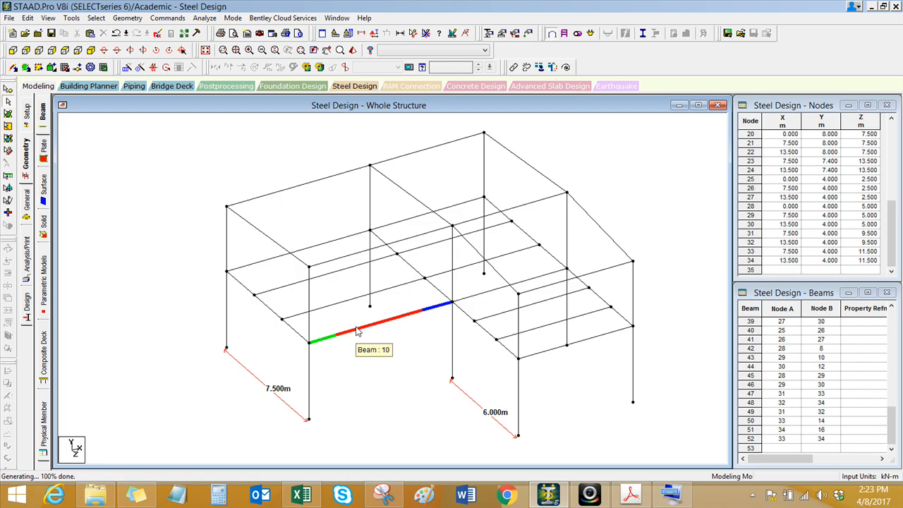
{"action": "key", "text": "ctrl"}
{"action": "middle_click_drag", "start_coordinate": [307, 360], "coordinate": [266, 327]}
{"action": "scroll", "coordinate": [343, 359], "scroll_direction": "up", "scroll_amount": 1}
{"action": "scroll", "coordinate": [249, 330], "scroll_direction": "down", "scroll_amount": 1}
{"action": "left_click", "coordinate": [198, 228]}
{"action": "left_click", "coordinate": [345, 187]}
{"action": "left_click", "coordinate": [466, 154]}
{"action": "left_click", "coordinate": [459, 271]}
{"action": "left_click", "coordinate": [372, 263]}
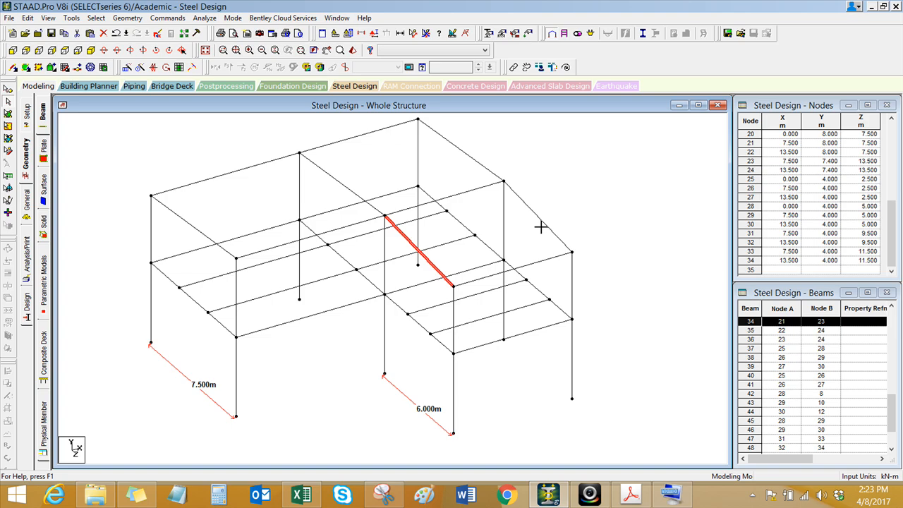
{"action": "left_click", "coordinate": [465, 152]}
{"action": "left_click", "coordinate": [345, 186], "text": "ctrl"}
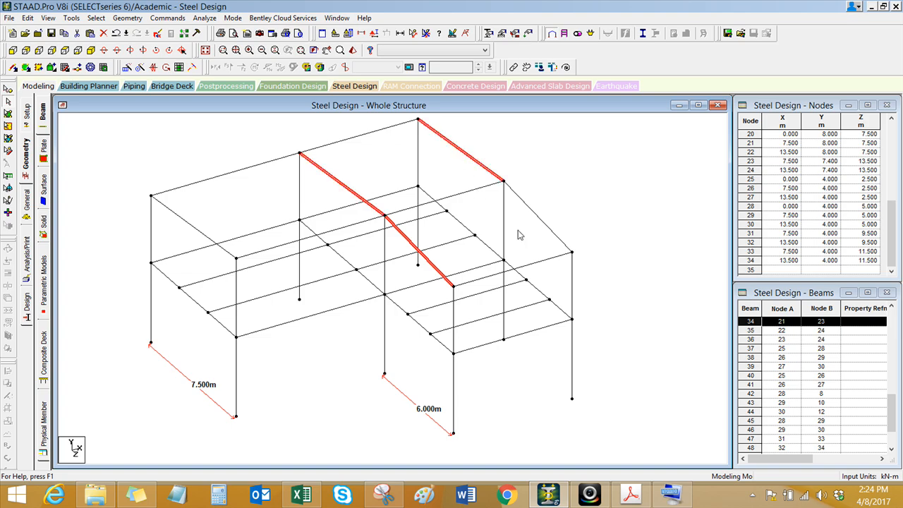
{"action": "left_click", "coordinate": [543, 224], "text": "ctrl"}
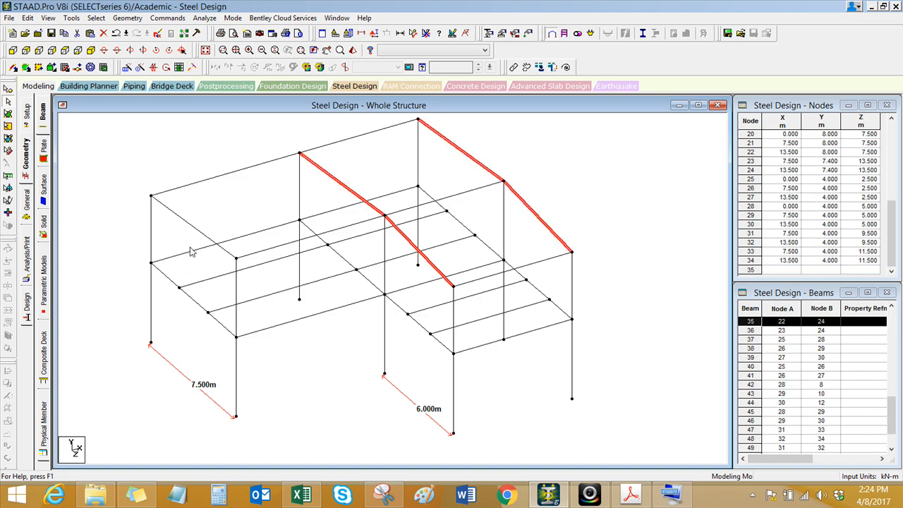
{"action": "left_click", "coordinate": [191, 228], "text": "ctrl"}
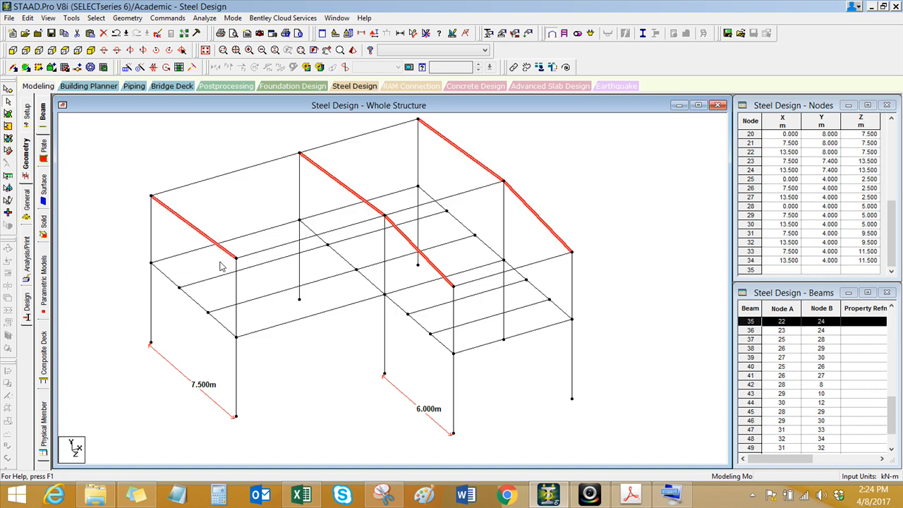
{"action": "scroll", "coordinate": [254, 309], "scroll_direction": "down", "scroll_amount": 1}
{"action": "middle_click_drag", "start_coordinate": [254, 309], "coordinate": [255, 314]}
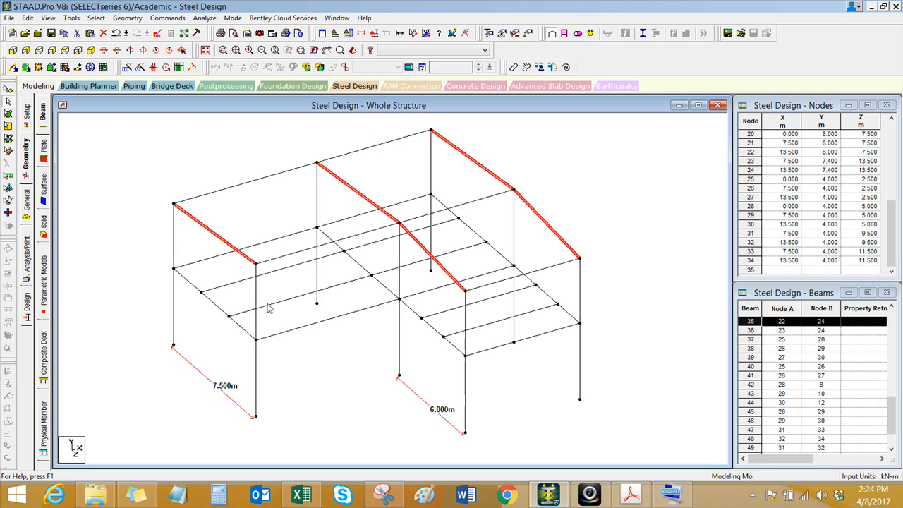
{"action": "middle_click_drag", "start_coordinate": [301, 296], "coordinate": [361, 317]}
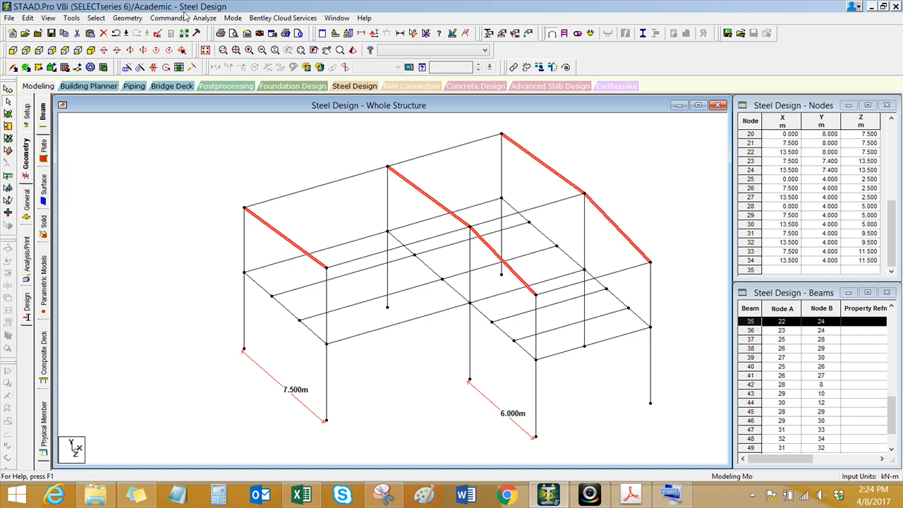
Step: Insert nodes in the selected sloping roof beams using Add 'n' points with n = 2
{"action": "left_click", "coordinate": [128, 18]}
{"action": "left_click", "coordinate": [145, 55]}
{"action": "left_click_drag", "start_coordinate": [427, 185], "coordinate": [140, 162]}
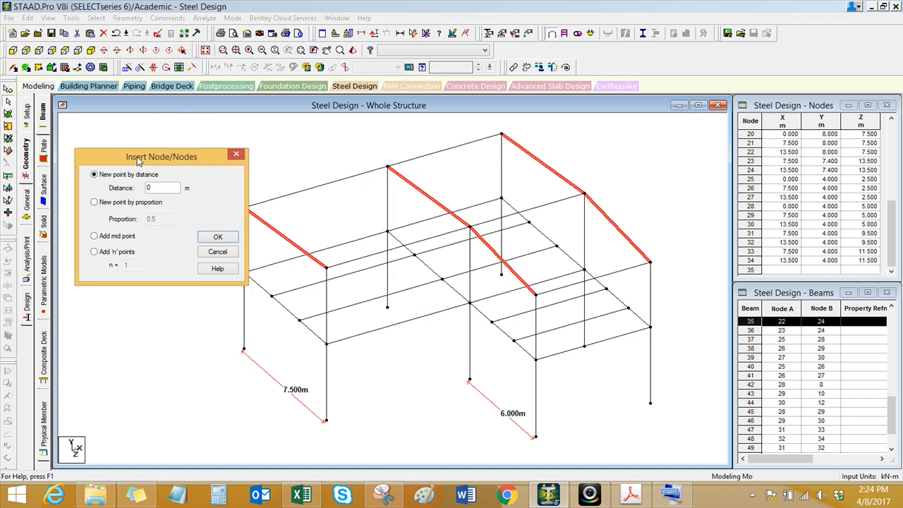
{"action": "left_click_drag", "start_coordinate": [161, 160], "coordinate": [127, 153]}
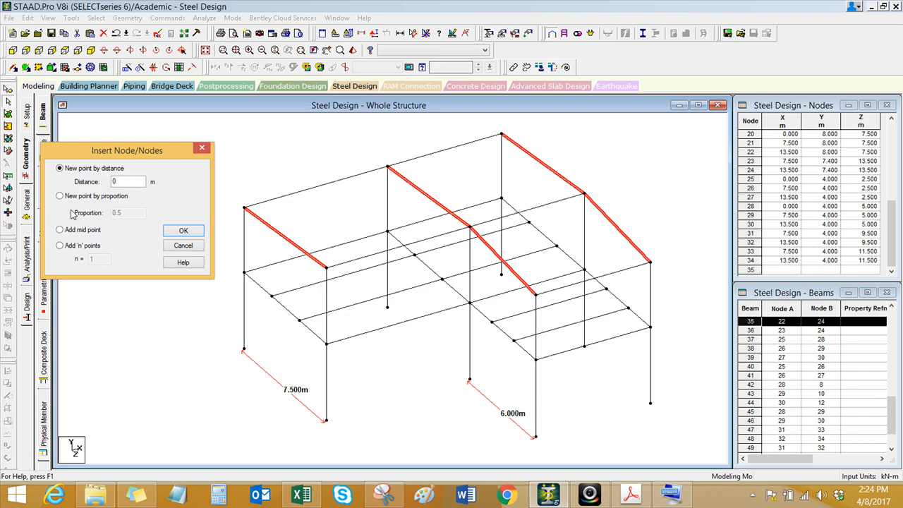
{"action": "left_click", "coordinate": [82, 245]}
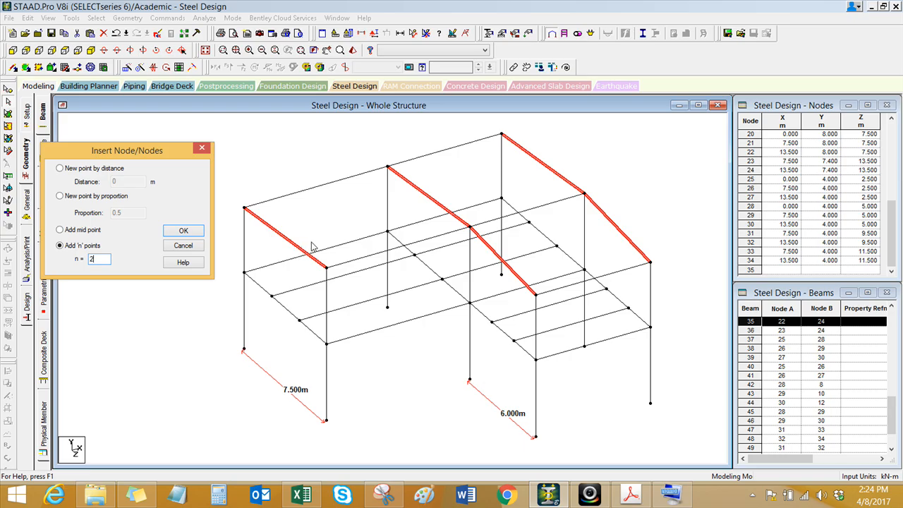
{"action": "left_click", "coordinate": [184, 231]}
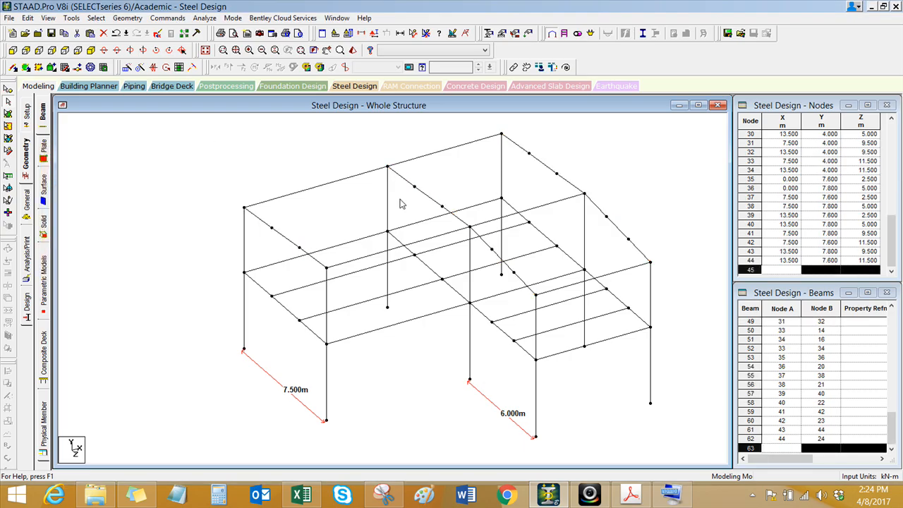
Step: Add two roof beams across the 6 m bay, connecting the opposite inserted nodes at Z = 9.5 m and Z = 11.5 m
{"action": "left_click", "coordinate": [319, 201]}
{"action": "middle_click_drag", "start_coordinate": [322, 208], "coordinate": [281, 225]}
{"action": "scroll", "coordinate": [373, 192], "scroll_direction": "up", "scroll_amount": 1}
{"action": "middle_click_drag", "start_coordinate": [348, 205], "coordinate": [314, 212]}
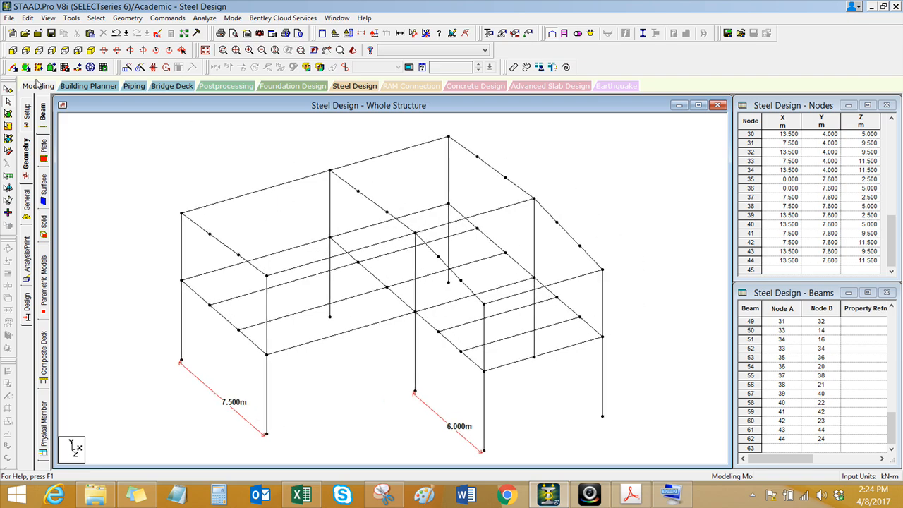
{"action": "left_click", "coordinate": [14, 67]}
{"action": "left_click_drag", "start_coordinate": [438, 257], "coordinate": [556, 223]}
{"action": "left_click_drag", "start_coordinate": [460, 280], "coordinate": [580, 247]}
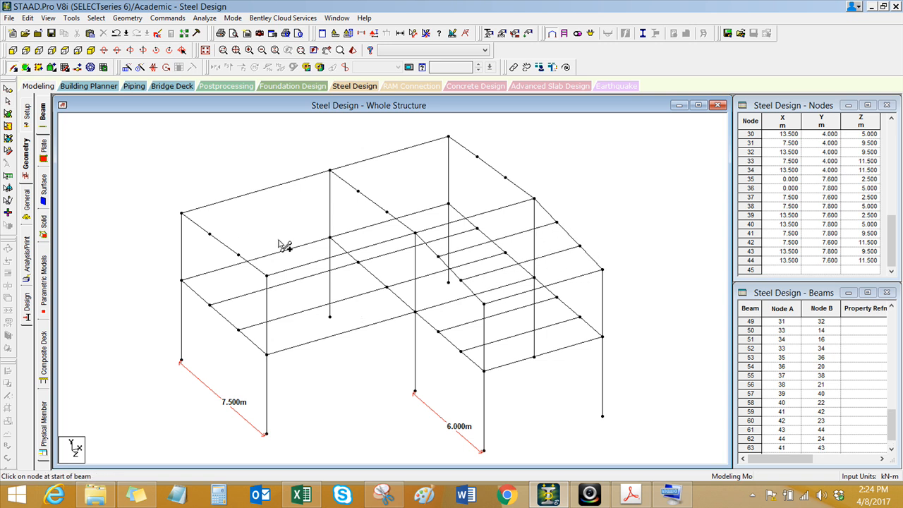
Step: Select the two roof beams along the rear edge at Z = 0 and copy them
{"action": "middle_click_drag", "start_coordinate": [286, 219], "coordinate": [408, 232]}
{"action": "left_click", "coordinate": [324, 201]}
{"action": "left_click", "coordinate": [433, 168], "text": "ctrl"}
{"action": "scroll", "coordinate": [348, 246], "scroll_direction": "down", "scroll_amount": 1}
{"action": "right_click", "coordinate": [160, 182]}
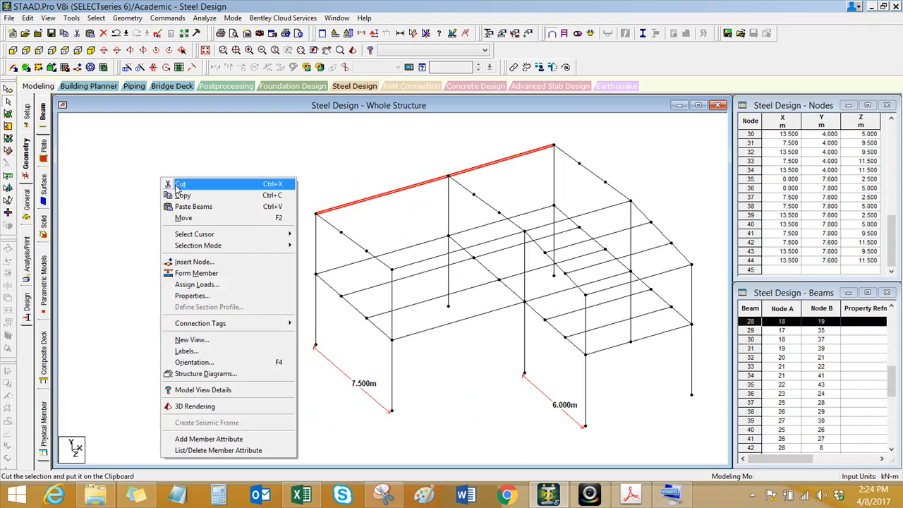
{"action": "left_click", "coordinate": [176, 194]}
Step: Paste the copied roof beams with their middle node as reference point onto the central frame's roof node at Z = 2.5 m
{"action": "right_click", "coordinate": [118, 126]}
{"action": "left_click", "coordinate": [159, 153]}
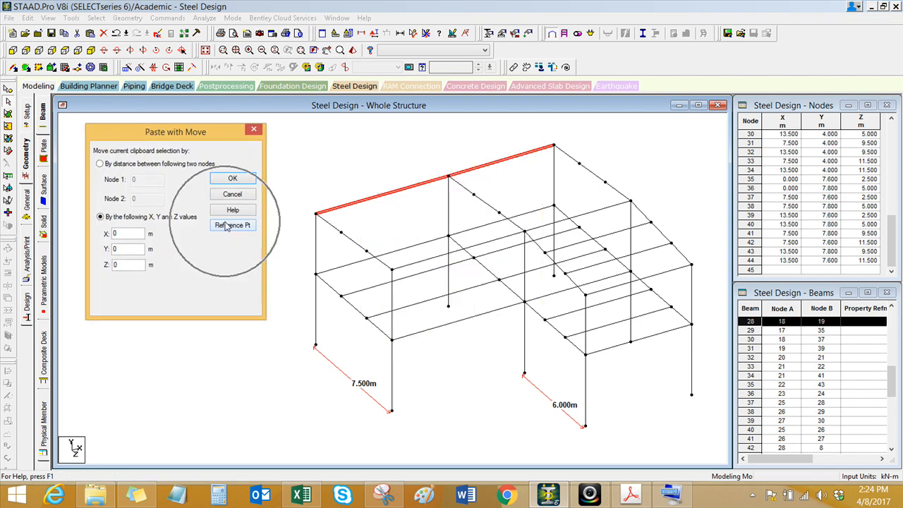
{"action": "left_click", "coordinate": [228, 226]}
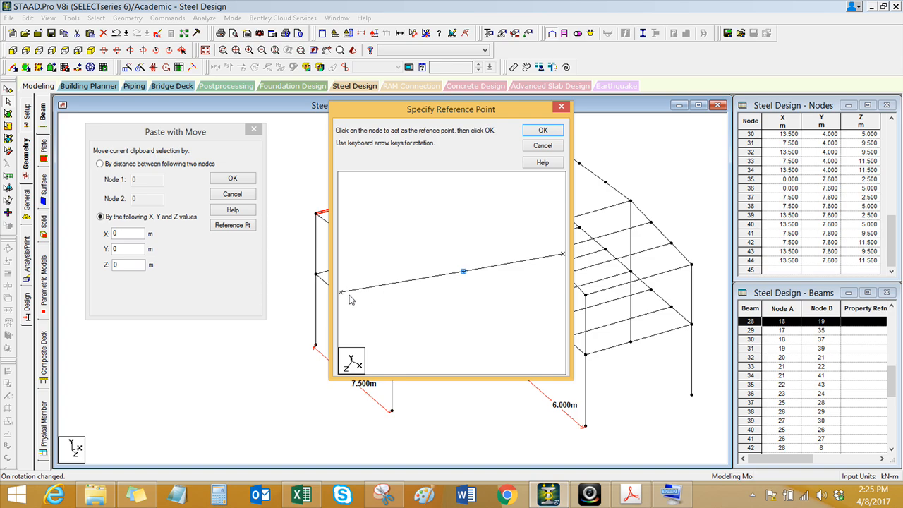
{"action": "left_click", "coordinate": [542, 131]}
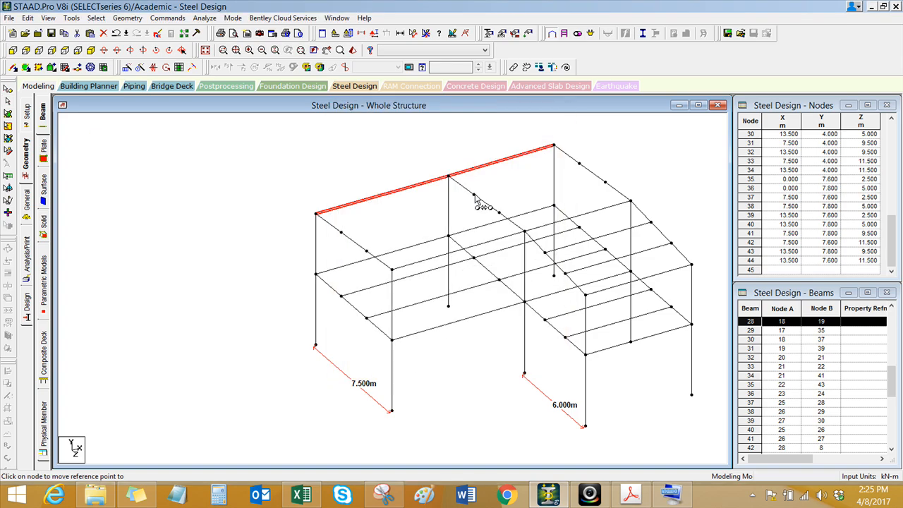
{"action": "left_click", "coordinate": [475, 194]}
{"action": "left_click", "coordinate": [519, 195]}
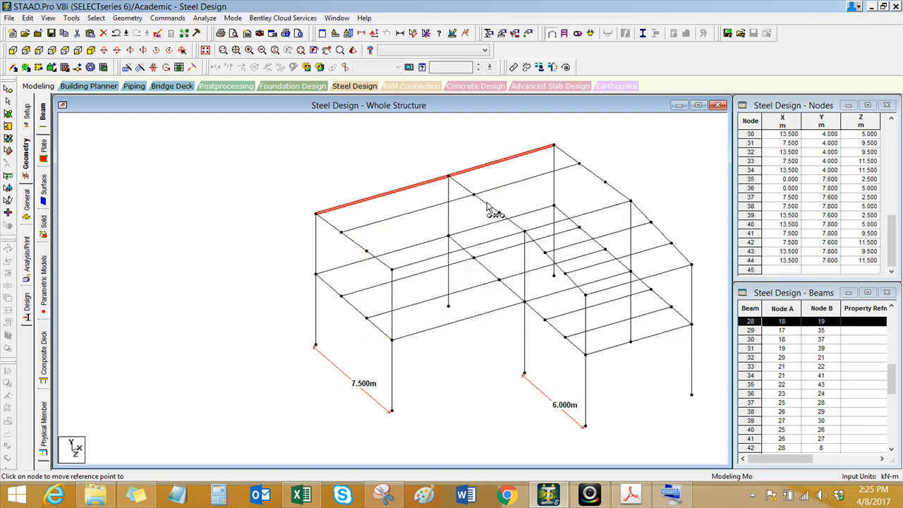
Step: Paste the copied roof beams onto the central frame's roof node at Z = 5 m and end the pasting
{"action": "left_click", "coordinate": [499, 213]}
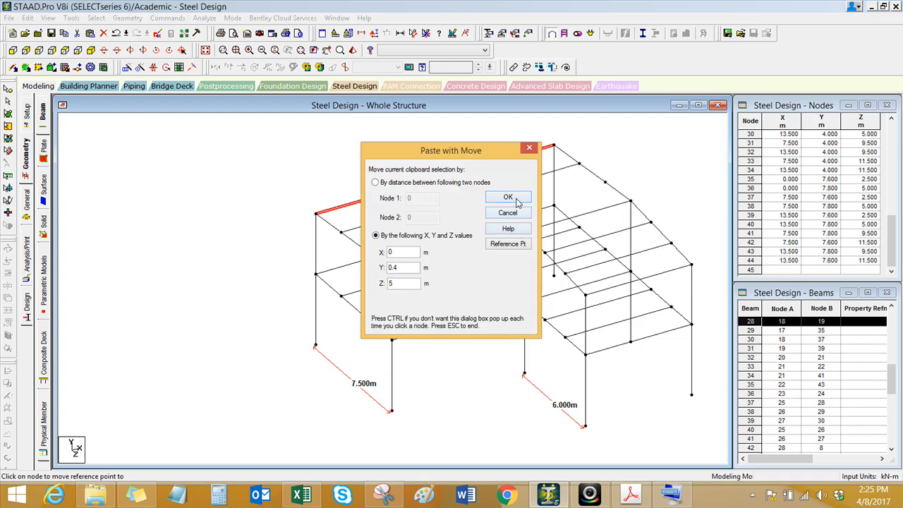
{"action": "left_click", "coordinate": [519, 198]}
{"action": "middle_click_drag", "start_coordinate": [476, 225], "coordinate": [374, 213]}
{"action": "scroll", "coordinate": [374, 214], "scroll_direction": "up", "scroll_amount": 3}
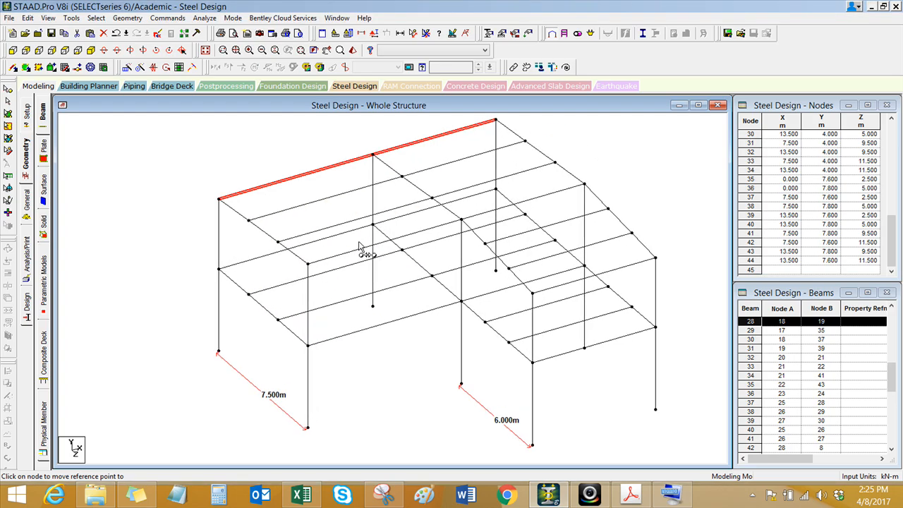
{"action": "scroll", "coordinate": [340, 262], "scroll_direction": "down", "scroll_amount": 1}
{"action": "middle_click_drag", "start_coordinate": [340, 259], "coordinate": [343, 260]}
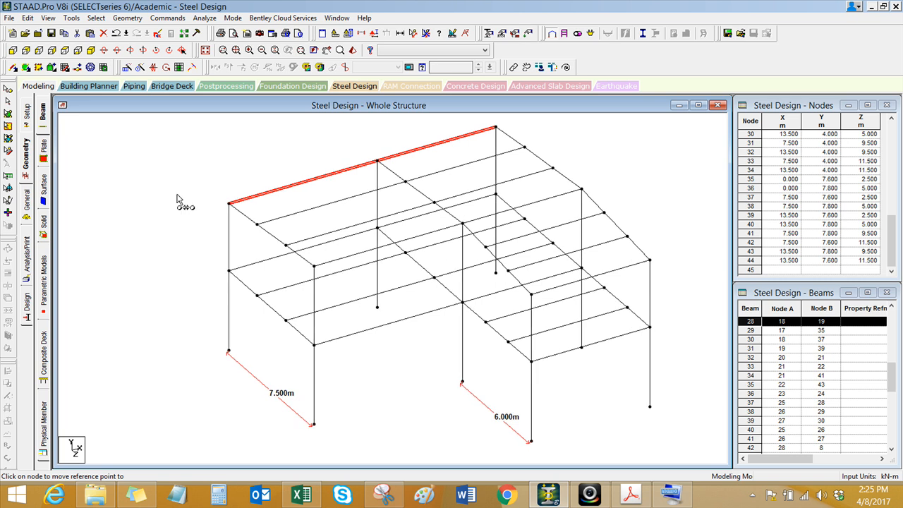
{"action": "key", "text": "Escape"}
{"action": "left_click", "coordinate": [132, 201]}
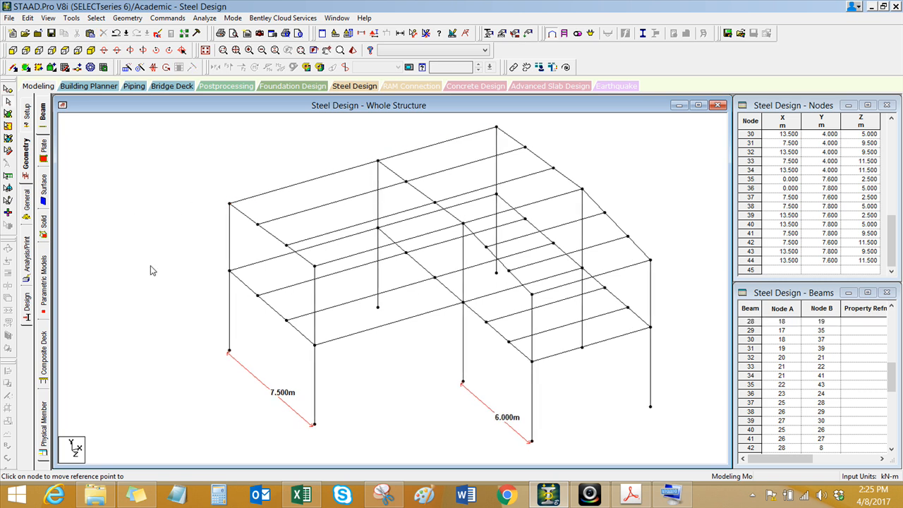
Step: Add the American HP12X63 steel section from the section database to the frame's property list
{"action": "scroll", "coordinate": [155, 312], "scroll_direction": "down", "scroll_amount": 1}
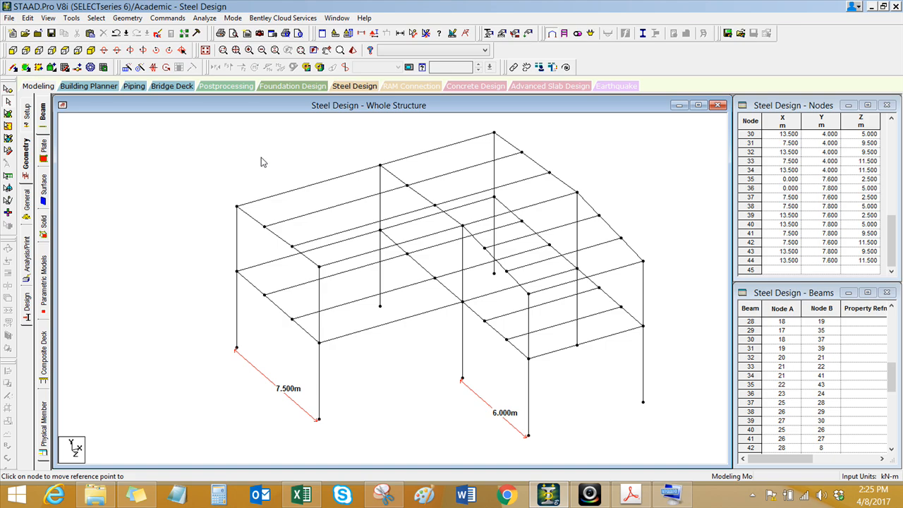
{"action": "middle_click_drag", "start_coordinate": [258, 151], "coordinate": [237, 149]}
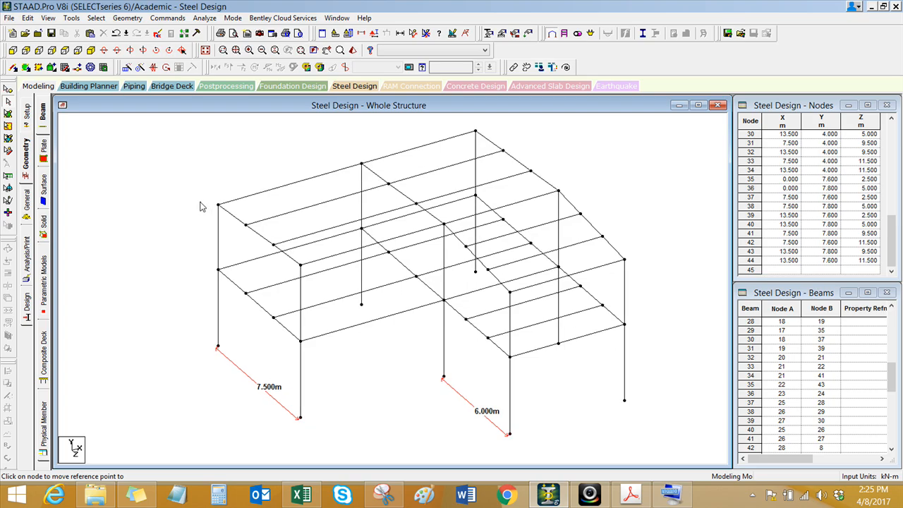
{"action": "middle_click_drag", "start_coordinate": [160, 218], "coordinate": [139, 214]}
{"action": "left_click", "coordinate": [27, 202]}
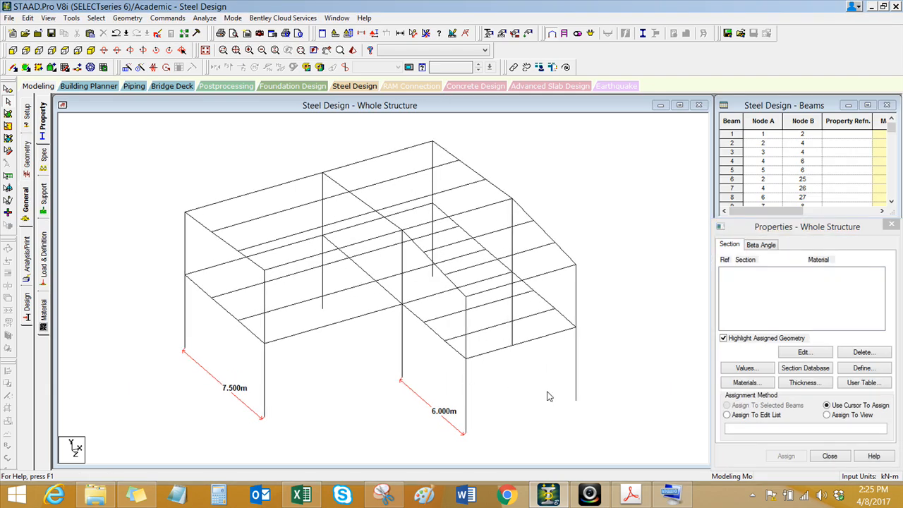
{"action": "left_click", "coordinate": [815, 374]}
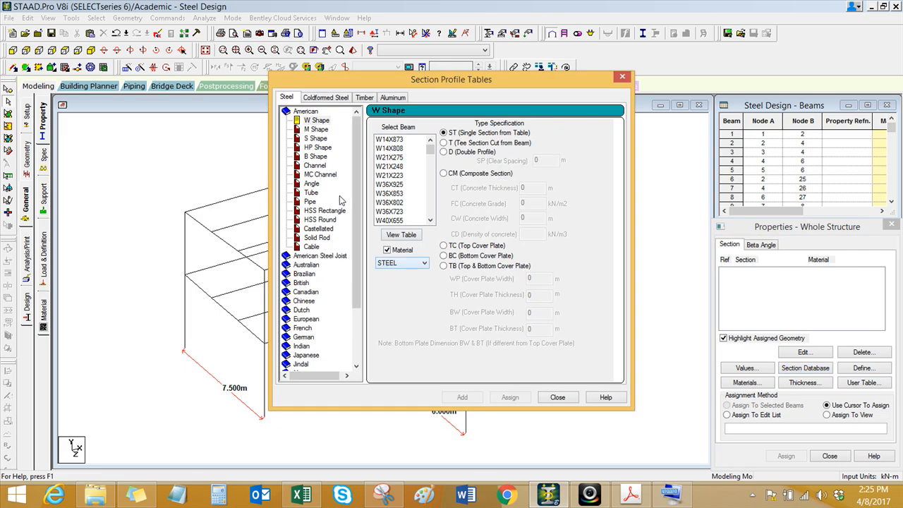
{"action": "left_click", "coordinate": [325, 148]}
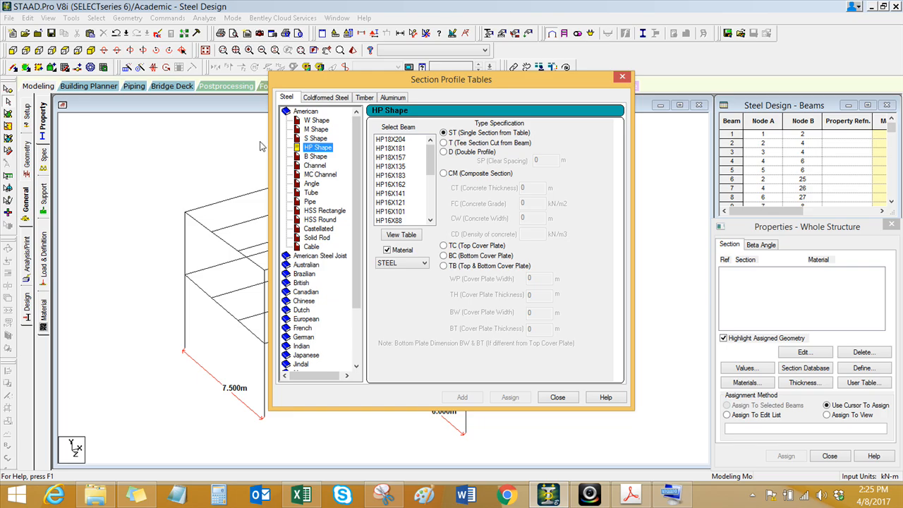
{"action": "left_click_drag", "start_coordinate": [430, 172], "coordinate": [432, 204]}
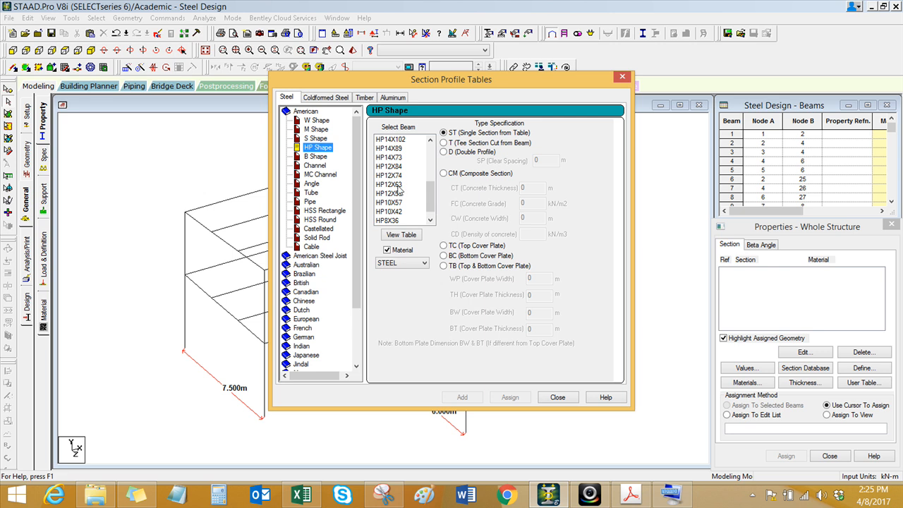
{"action": "left_click", "coordinate": [397, 185]}
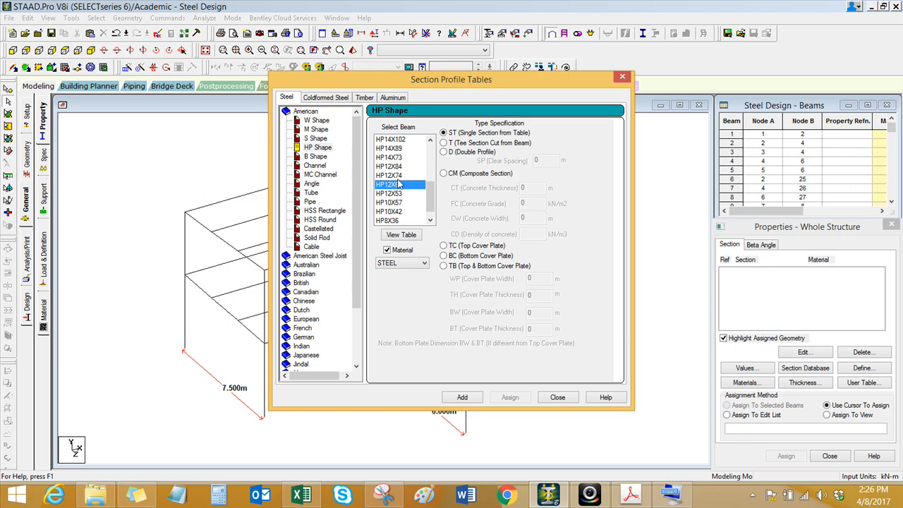
{"action": "left_click", "coordinate": [458, 398]}
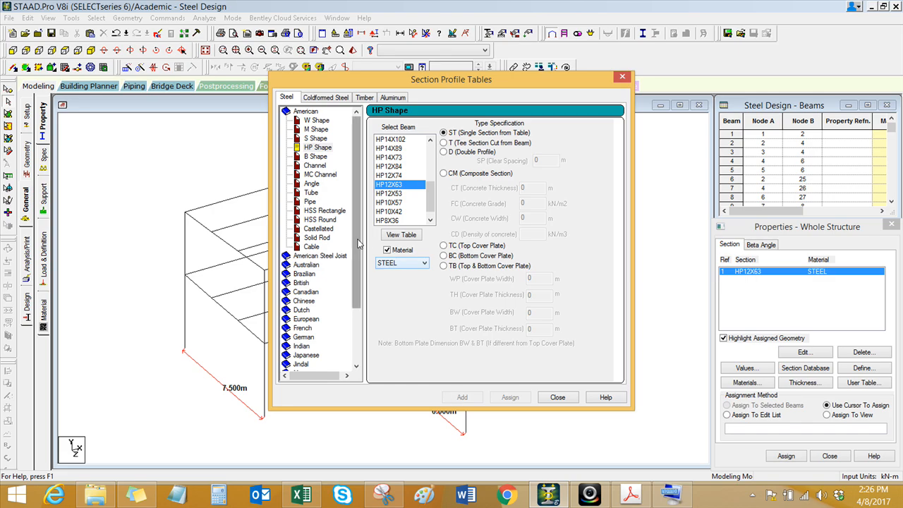
Step: Add the American W14X34 steel section from the W Shape table to the property list
{"action": "left_click", "coordinate": [317, 121]}
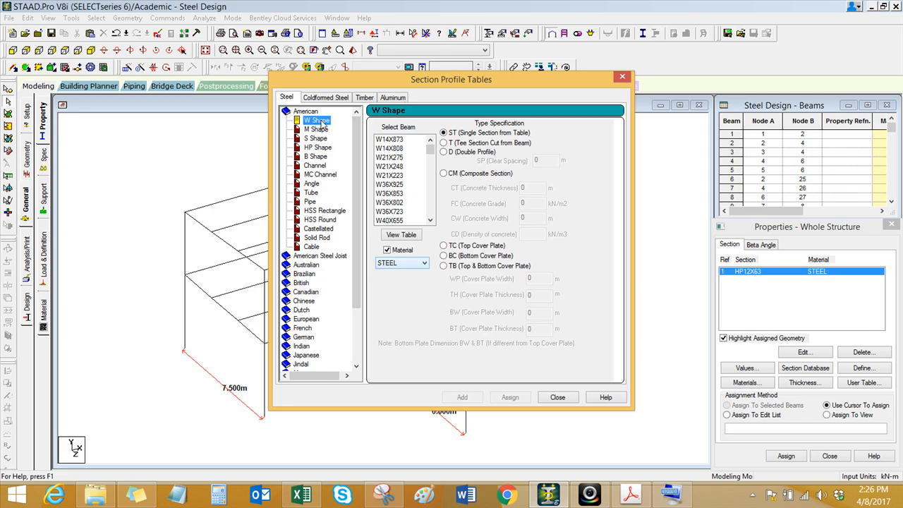
{"action": "left_click", "coordinate": [392, 166]}
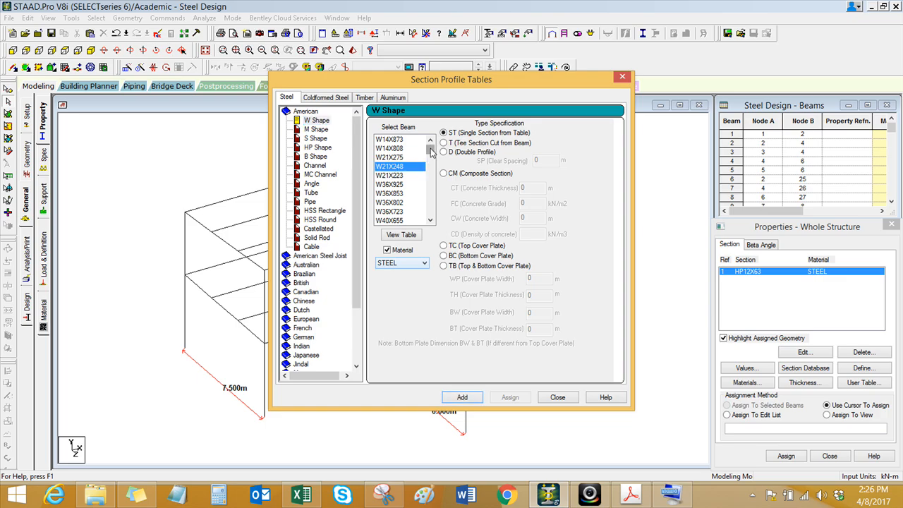
{"action": "left_click_drag", "start_coordinate": [432, 151], "coordinate": [433, 145]}
{"action": "key", "text": "Up"}
{"action": "key", "text": "Up"}
{"action": "left_click", "coordinate": [431, 221]}
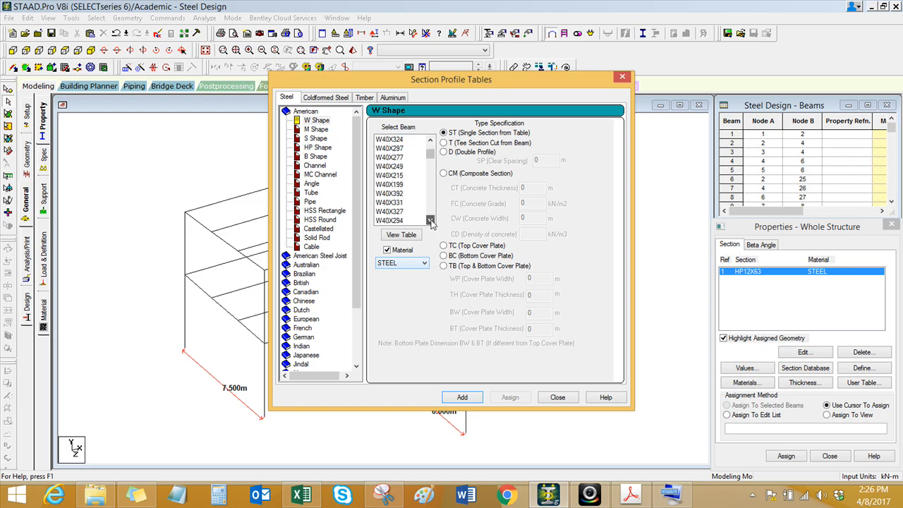
{"action": "left_click_drag", "start_coordinate": [431, 154], "coordinate": [429, 201]}
{"action": "left_click", "coordinate": [384, 176]}
{"action": "scroll", "coordinate": [384, 180], "scroll_direction": "up", "scroll_amount": 2}
{"action": "left_click", "coordinate": [391, 194]}
{"action": "scroll", "coordinate": [391, 199], "scroll_direction": "up", "scroll_amount": 1}
{"action": "left_click", "coordinate": [393, 194]}
{"action": "left_click", "coordinate": [394, 186]}
{"action": "left_click", "coordinate": [396, 175]}
{"action": "left_click", "coordinate": [397, 167]}
{"action": "scroll", "coordinate": [399, 185], "scroll_direction": "up", "scroll_amount": 1}
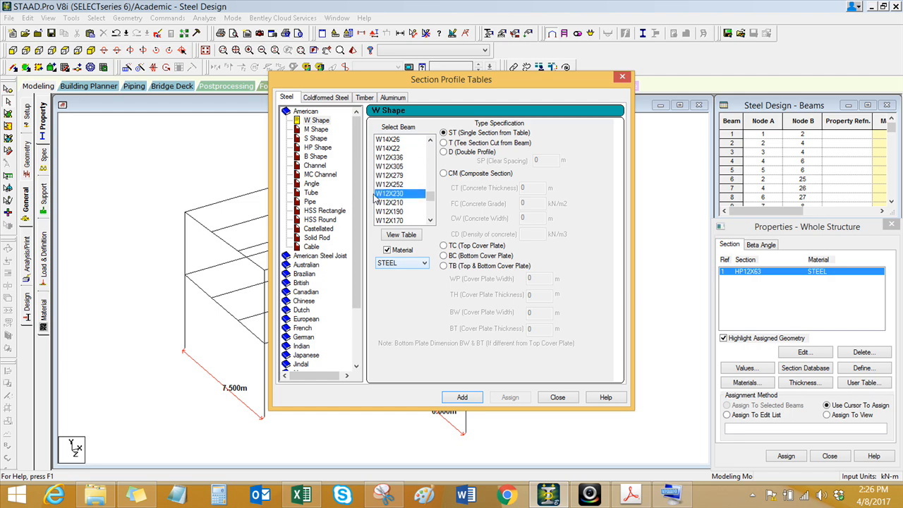
{"action": "left_click", "coordinate": [397, 175]}
{"action": "scroll", "coordinate": [400, 187], "scroll_direction": "up", "scroll_amount": 1}
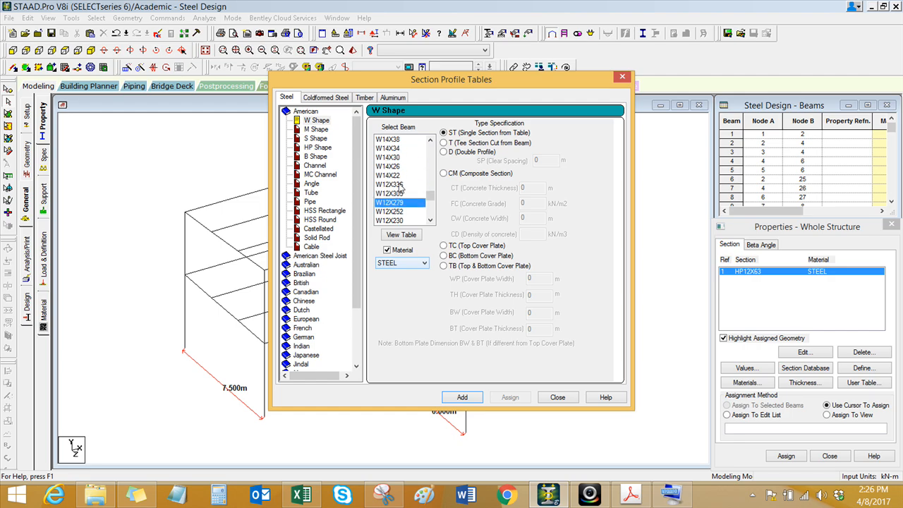
{"action": "left_click", "coordinate": [396, 142]}
{"action": "left_click", "coordinate": [397, 148]}
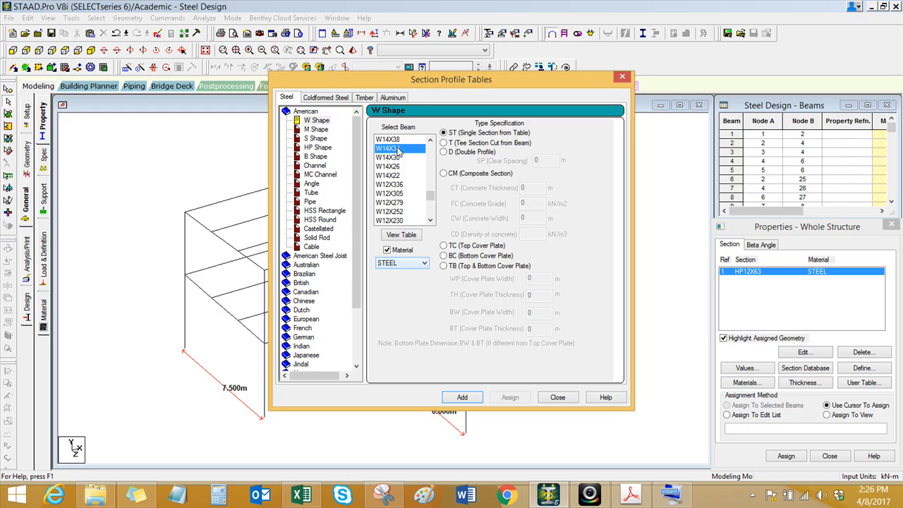
{"action": "left_click", "coordinate": [475, 398]}
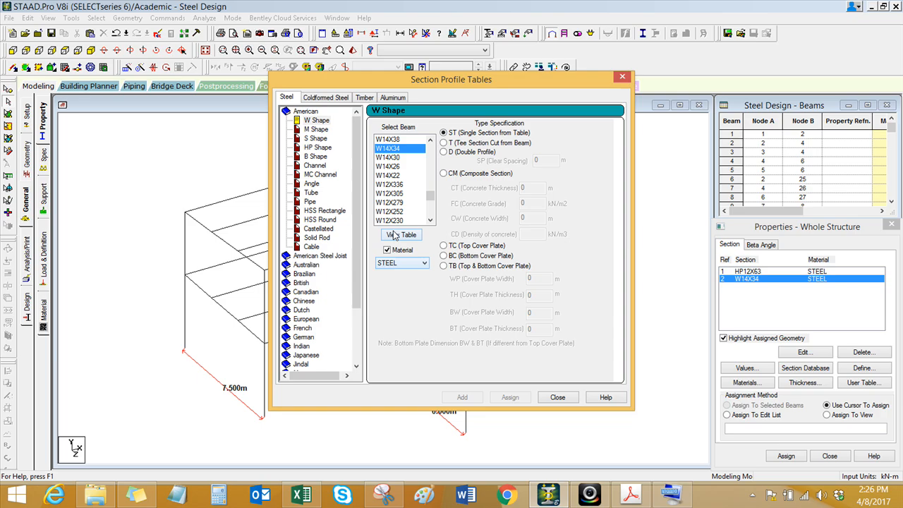
Step: Define a British steel tube section with a thickness of 0.08 m, add it to the property list and close the section tables
{"action": "left_click_drag", "start_coordinate": [451, 83], "coordinate": [835, 130]}
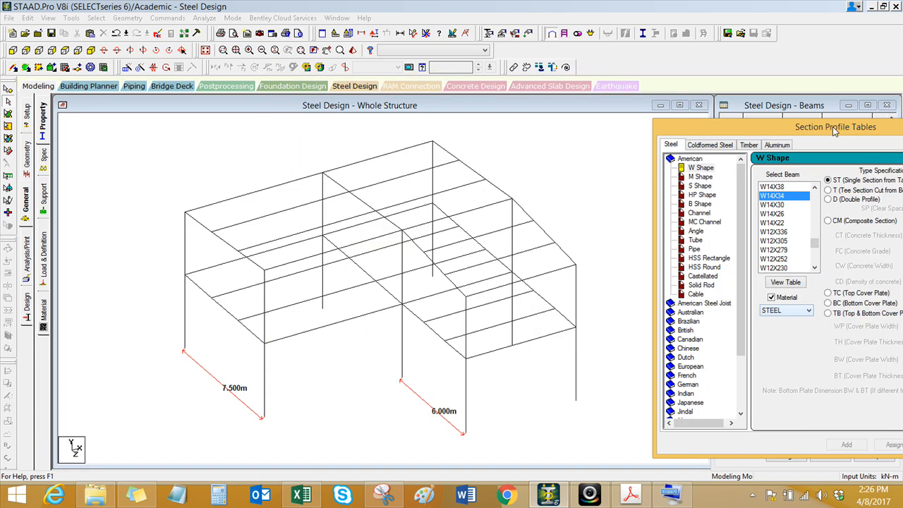
{"action": "left_click_drag", "start_coordinate": [833, 126], "coordinate": [381, 105]}
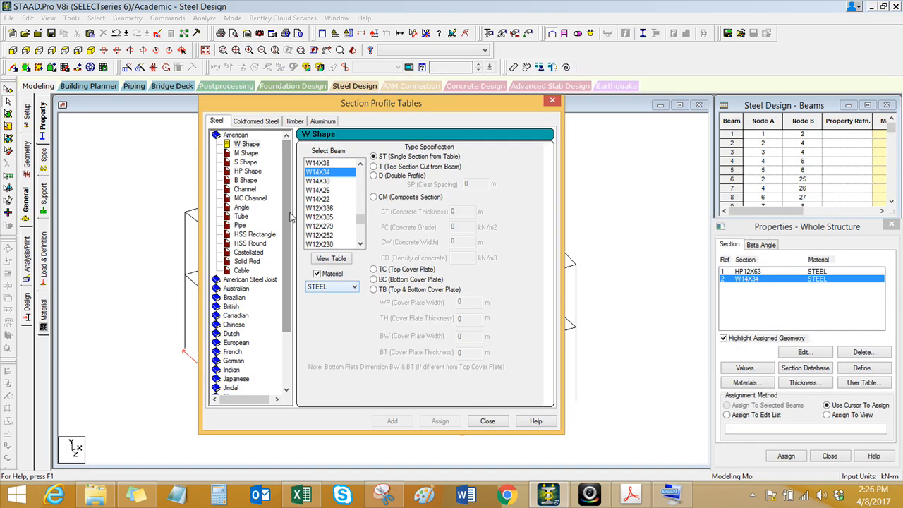
{"action": "left_click", "coordinate": [249, 262]}
{"action": "left_click", "coordinate": [247, 243]}
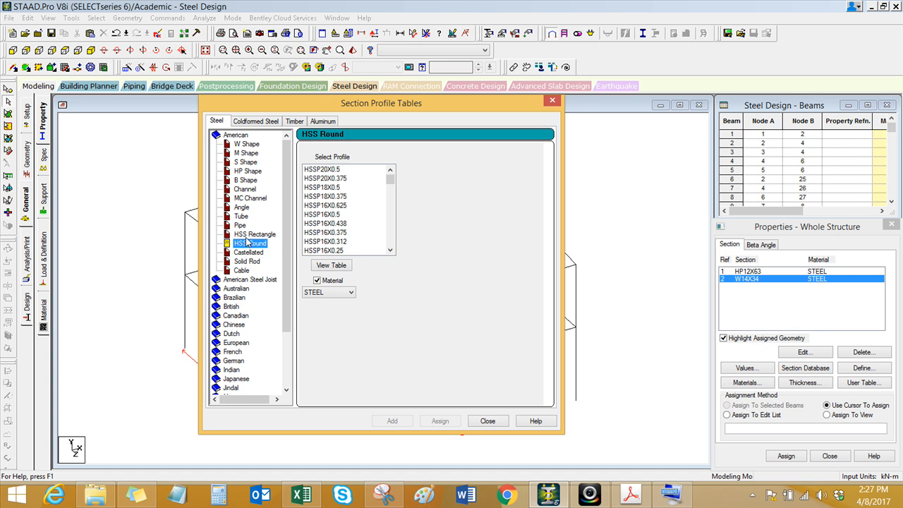
{"action": "left_click", "coordinate": [254, 236]}
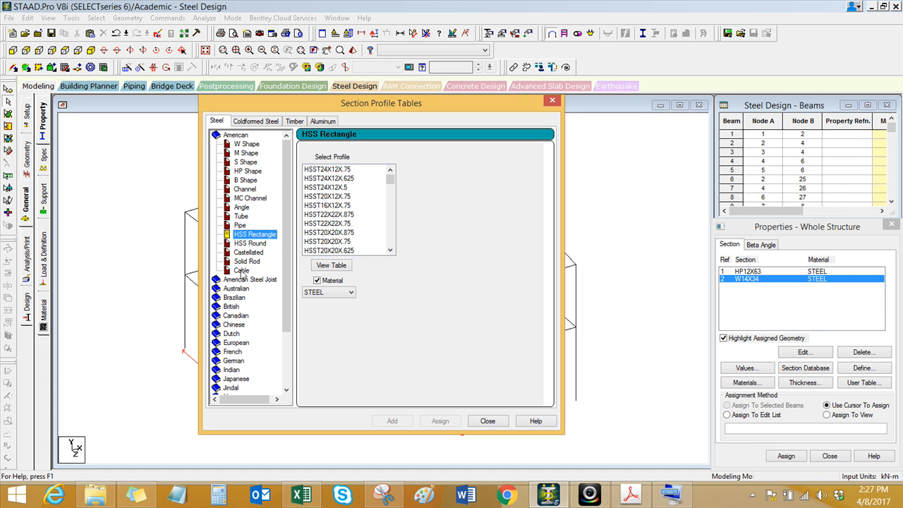
{"action": "left_click", "coordinate": [232, 308]}
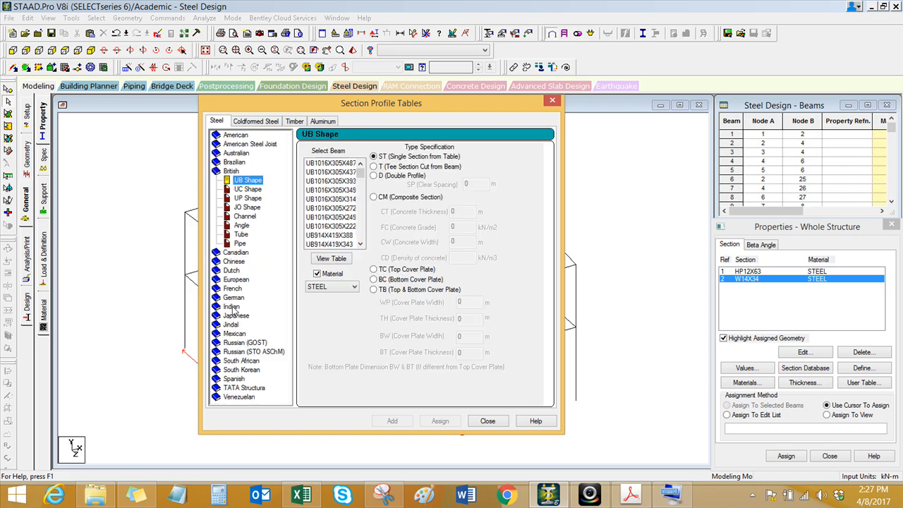
{"action": "left_click", "coordinate": [242, 235]}
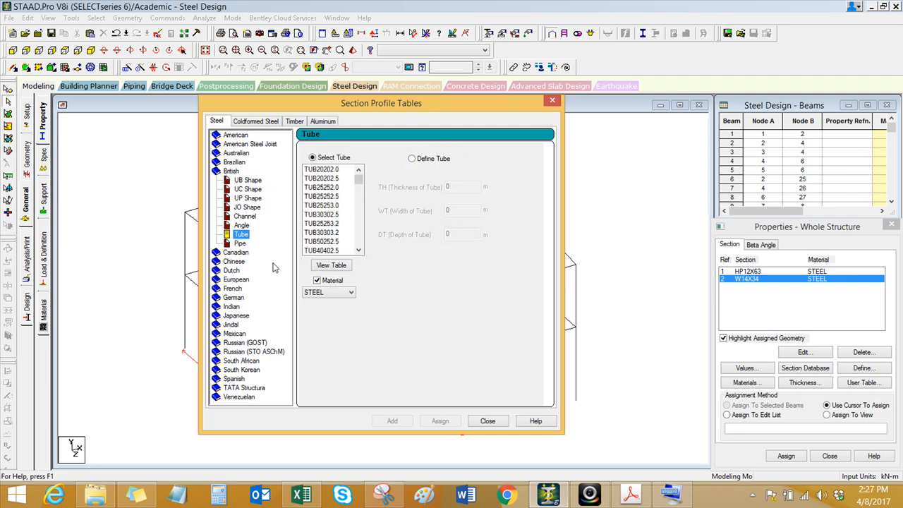
{"action": "left_click", "coordinate": [322, 196]}
{"action": "left_click", "coordinate": [326, 205]}
{"action": "left_click", "coordinate": [326, 199]}
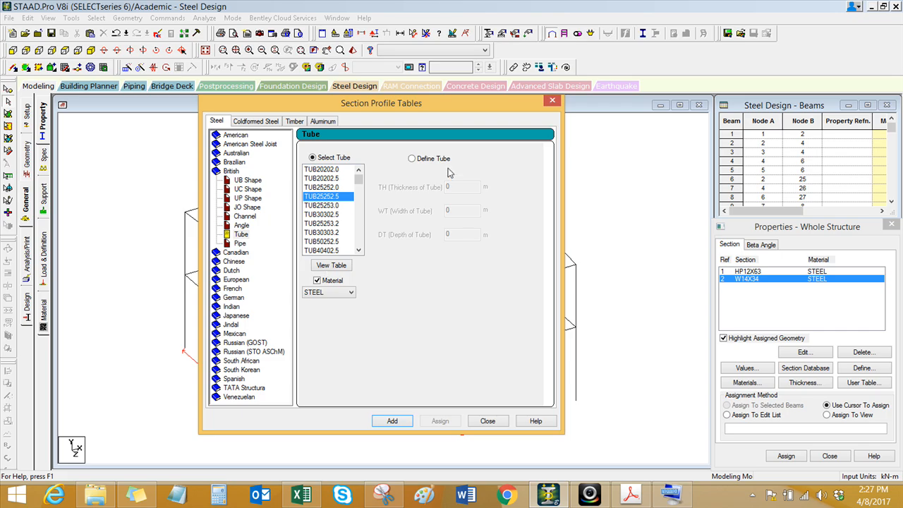
{"action": "left_click", "coordinate": [413, 160]}
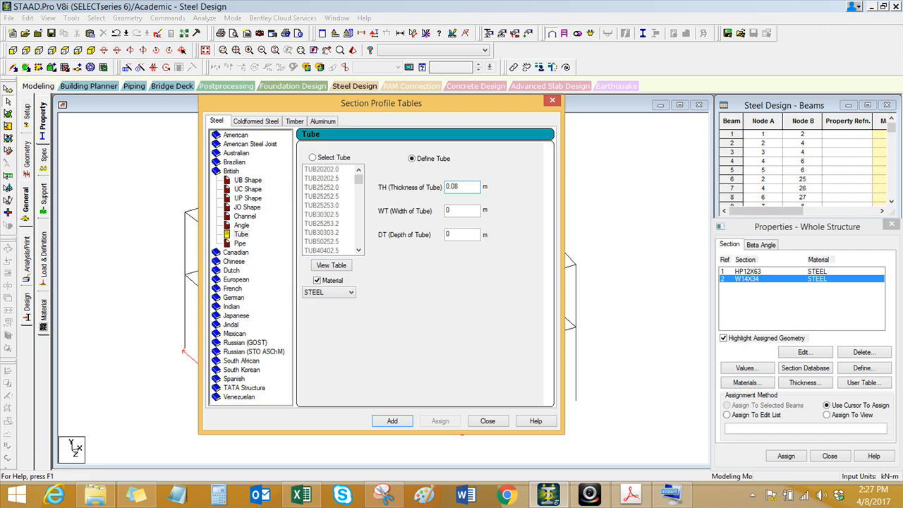
{"action": "left_click", "coordinate": [452, 210]}
{"action": "left_click", "coordinate": [394, 424]}
{"action": "left_click", "coordinate": [476, 423]}
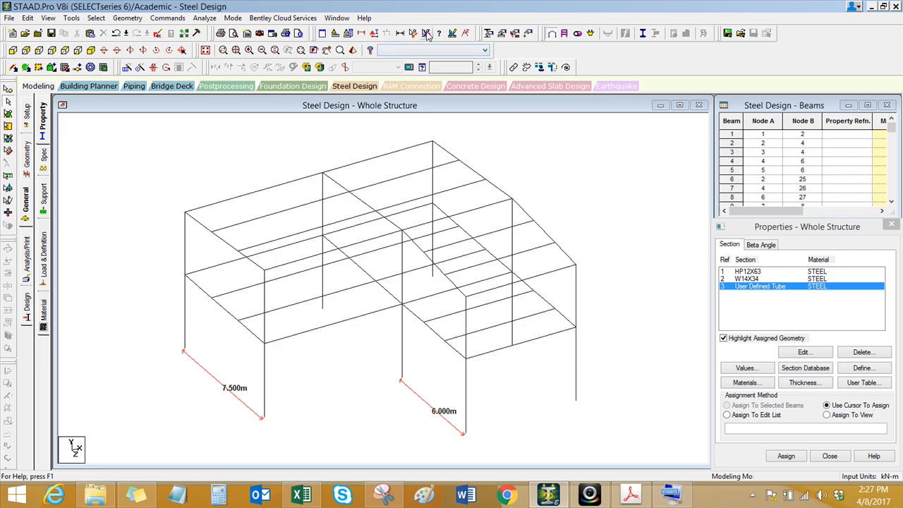
Step: Clear the dimension lines from the model view and check the reference frame image in Snipping Tool
{"action": "left_click", "coordinate": [218, 156]}
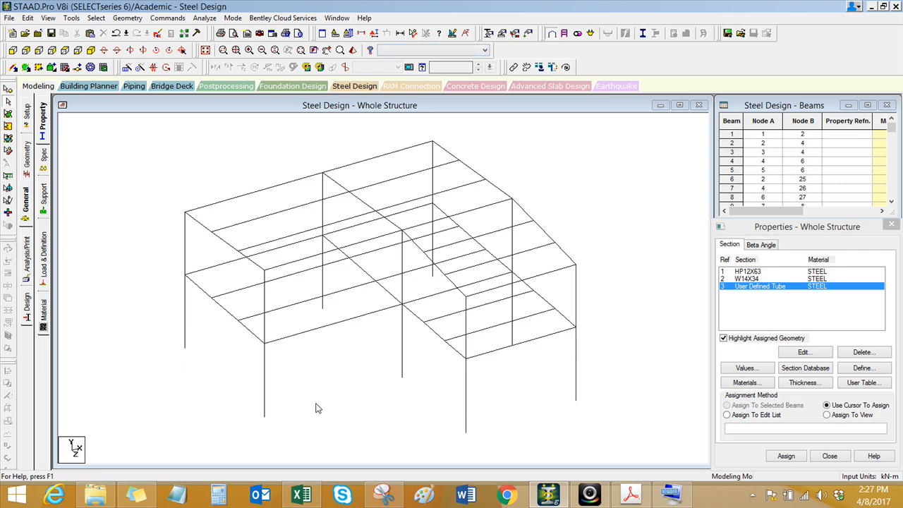
{"action": "key", "text": "alt+Tab"}
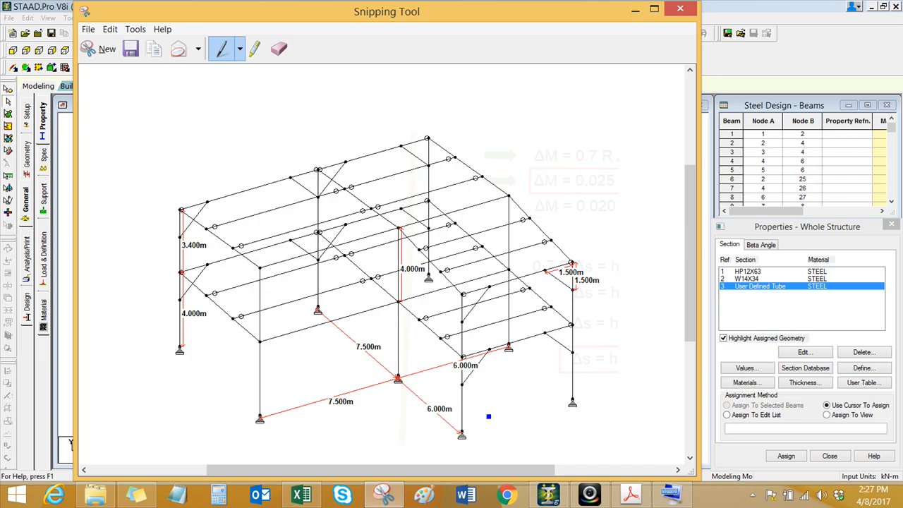
{"action": "left_click", "coordinate": [548, 494]}
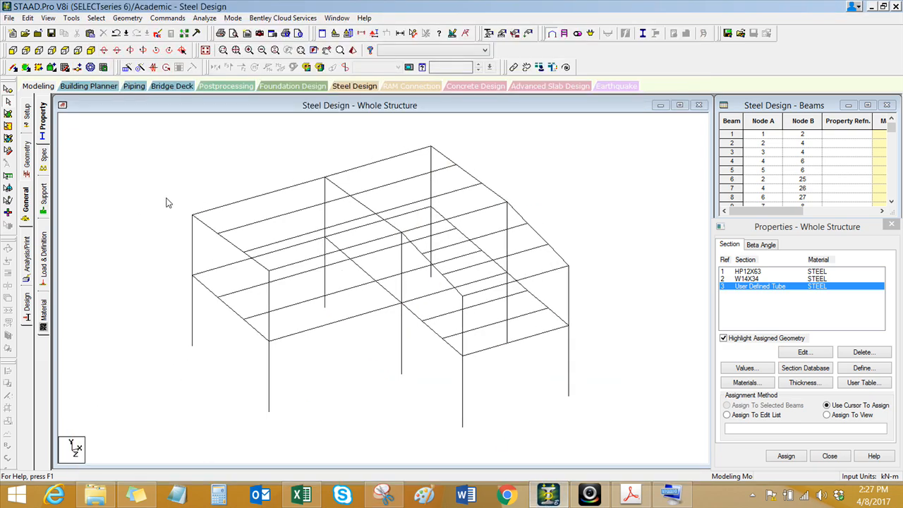
Step: Select the rear frame at Z = 0 from above, show only its members and display it in front view
{"action": "left_click", "coordinate": [65, 50]}
{"action": "left_click_drag", "start_coordinate": [204, 153], "coordinate": [539, 166]}
{"action": "left_click", "coordinate": [48, 18]}
{"action": "left_click", "coordinate": [70, 54]}
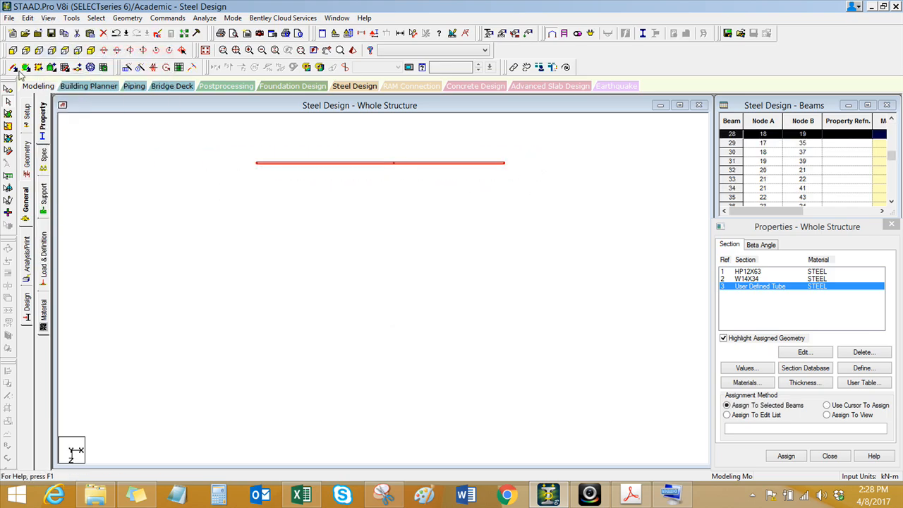
{"action": "left_click", "coordinate": [13, 51]}
{"action": "scroll", "coordinate": [263, 330], "scroll_direction": "up", "scroll_amount": 1}
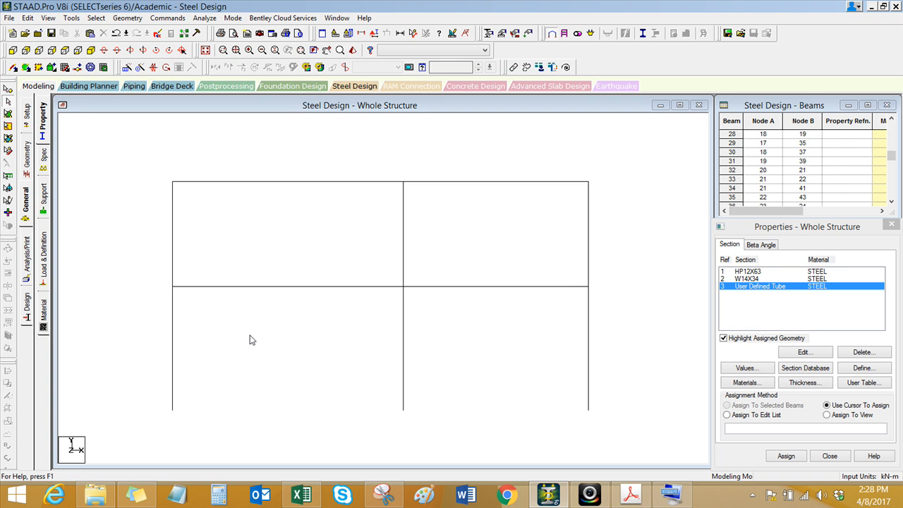
Step: Select the three ground-storey columns of the rear frame and dimension the height of the column at X = 0
{"action": "left_click_drag", "start_coordinate": [614, 328], "coordinate": [107, 392]}
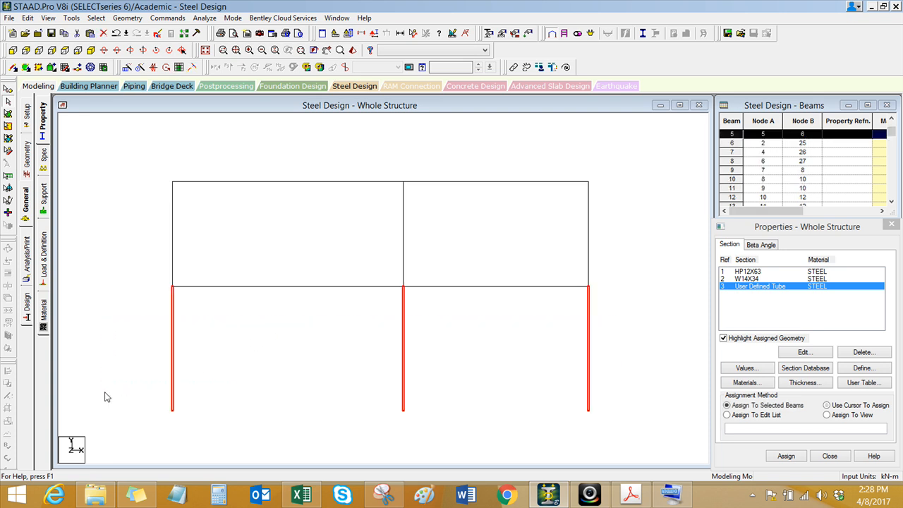
{"action": "left_click", "coordinate": [413, 33]}
{"action": "left_click", "coordinate": [172, 410]}
{"action": "left_click", "coordinate": [176, 290]}
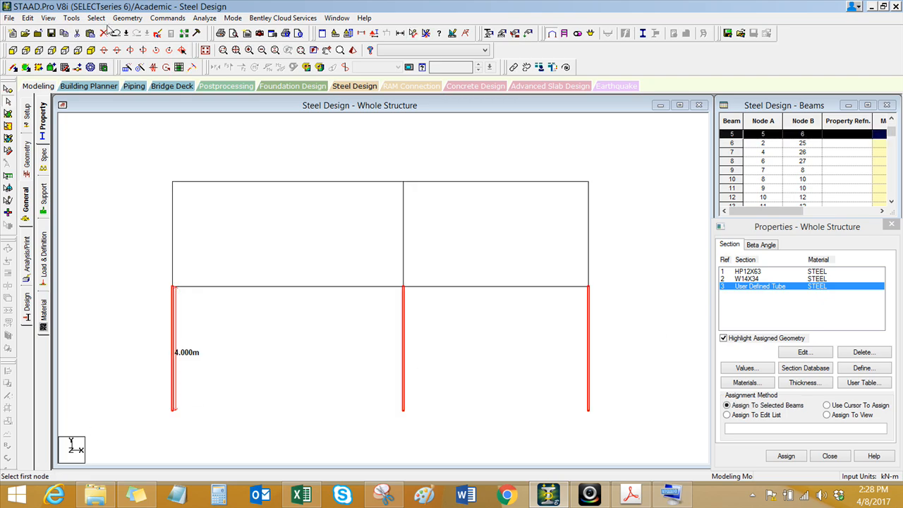
Step: Insert a node at a distance of 2.5 m on the three ground-storey columns and display the node points in the model view
{"action": "left_click", "coordinate": [127, 18]}
{"action": "left_click", "coordinate": [143, 54]}
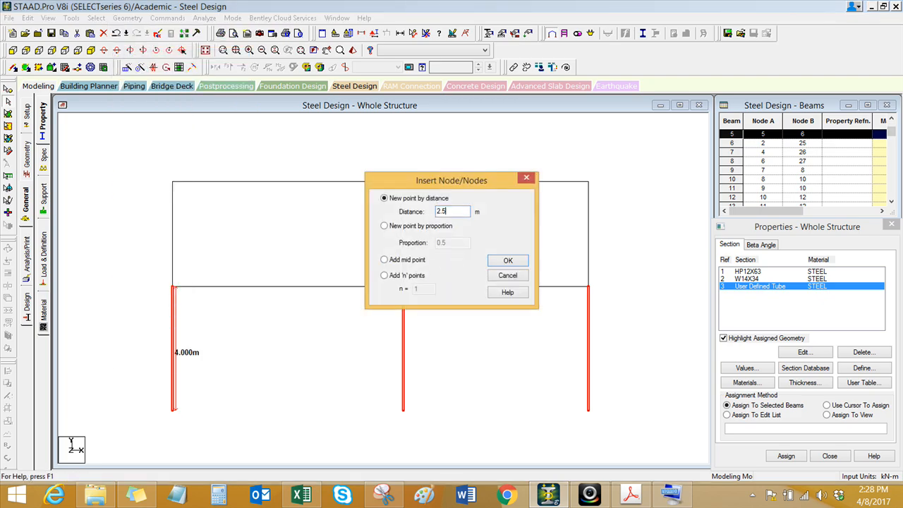
{"action": "left_click", "coordinate": [509, 261]}
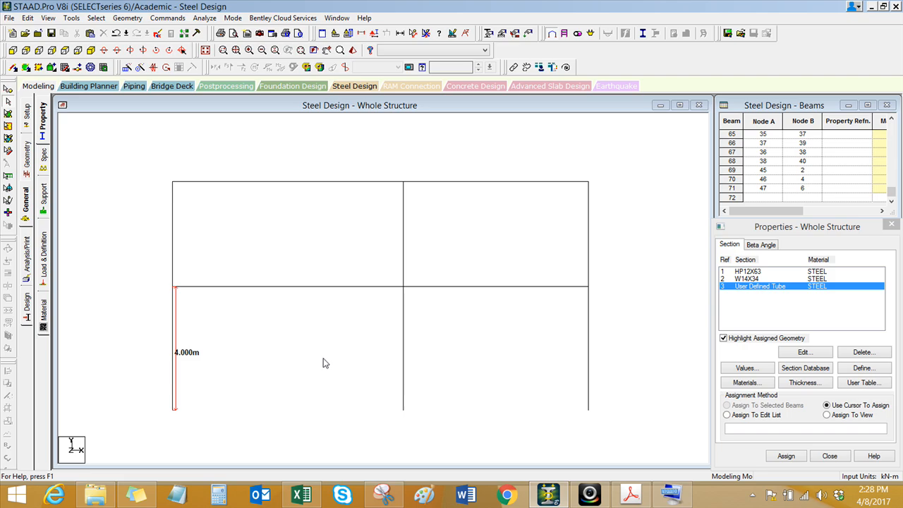
{"action": "left_click", "coordinate": [670, 494]}
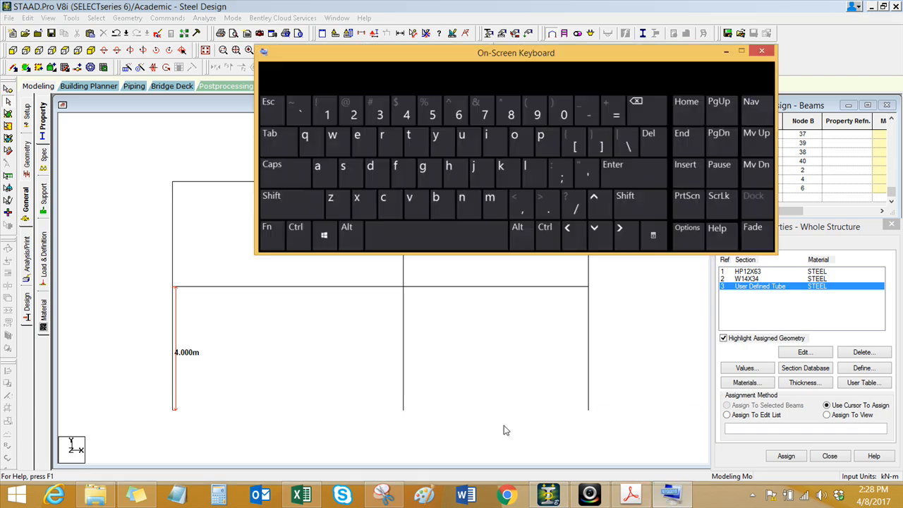
{"action": "left_click", "coordinate": [278, 200]}
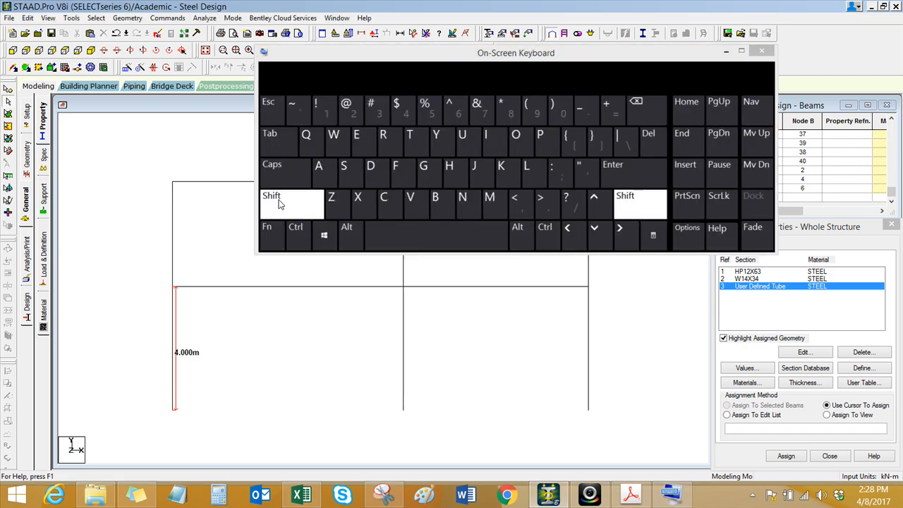
{"action": "left_click", "coordinate": [503, 173]}
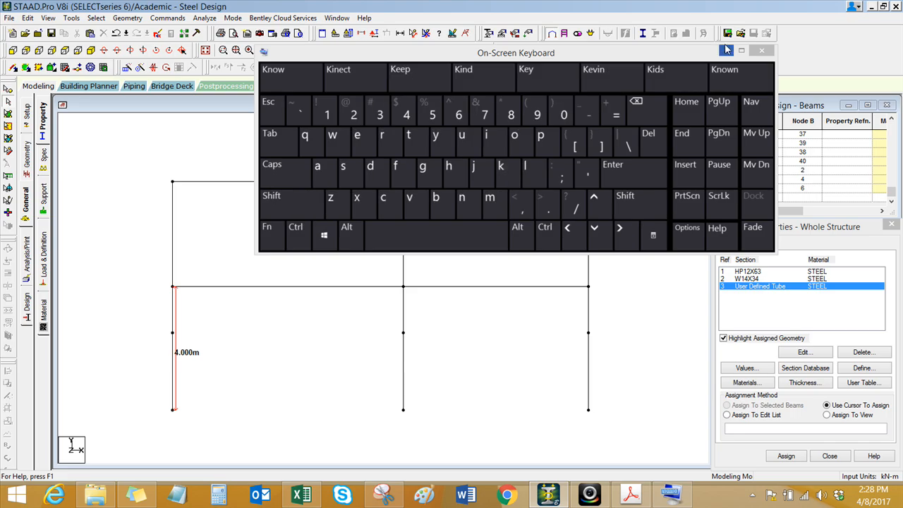
{"action": "left_click", "coordinate": [726, 50]}
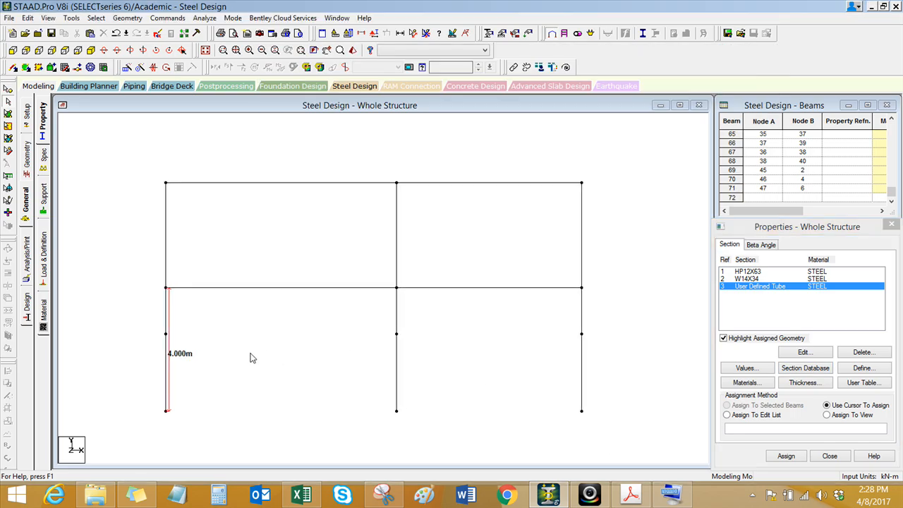
{"action": "left_click_drag", "start_coordinate": [335, 156], "coordinate": [226, 353]}
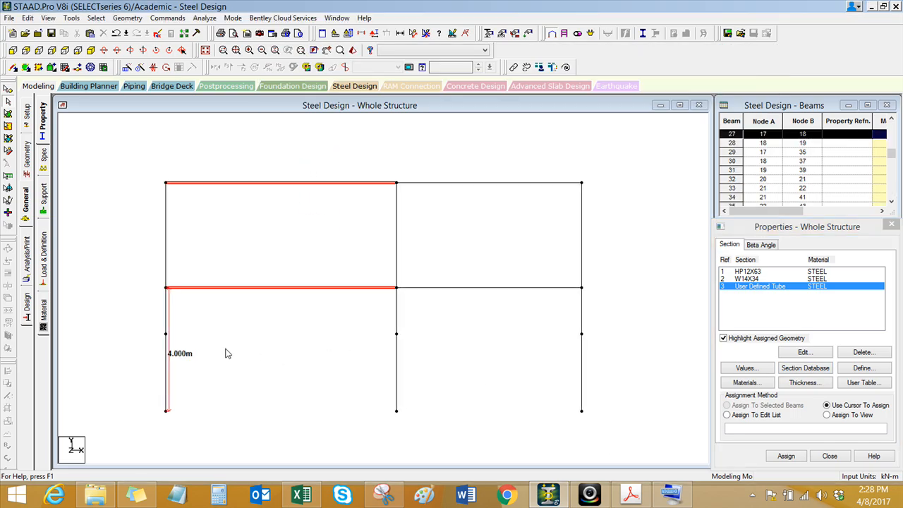
{"action": "left_click_drag", "start_coordinate": [519, 149], "coordinate": [456, 333], "text": "ctrl"}
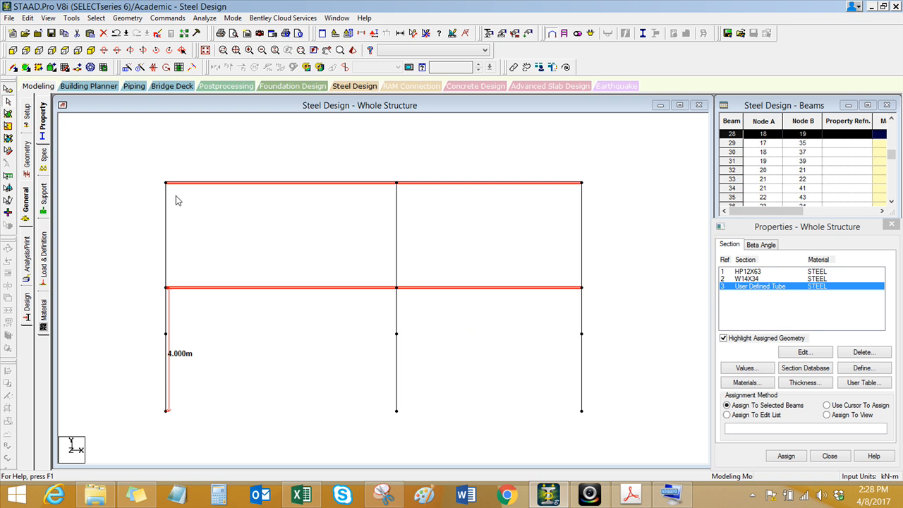
{"action": "left_click", "coordinate": [189, 238]}
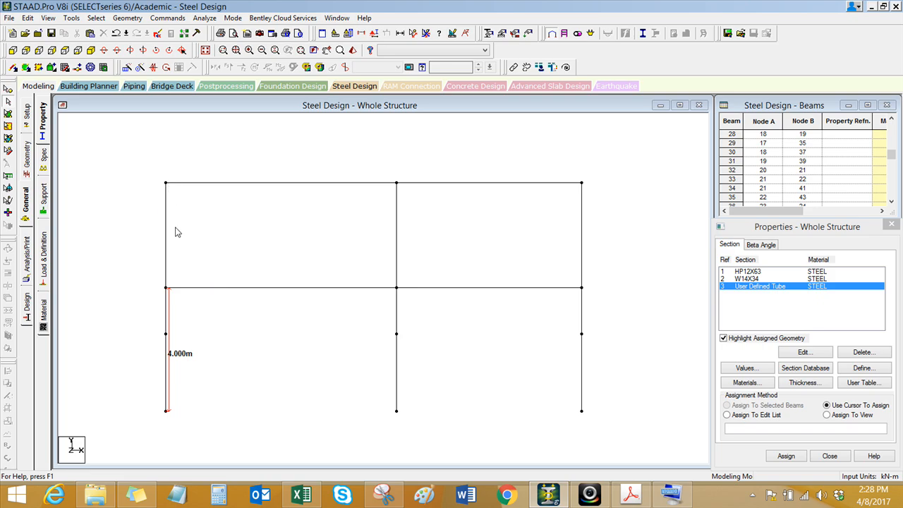
Step: Insert a node at 1.5 m along each of the four floor and roof beams, and accept the automatic file save
{"action": "left_click_drag", "start_coordinate": [333, 140], "coordinate": [246, 329]}
{"action": "left_click_drag", "start_coordinate": [504, 152], "coordinate": [425, 361], "text": "ctrl"}
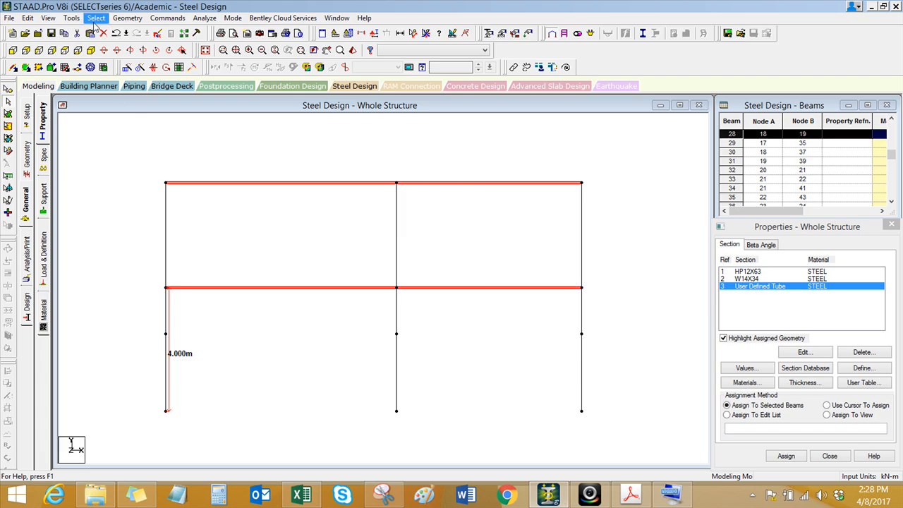
{"action": "left_click", "coordinate": [127, 18]}
{"action": "left_click", "coordinate": [137, 55]}
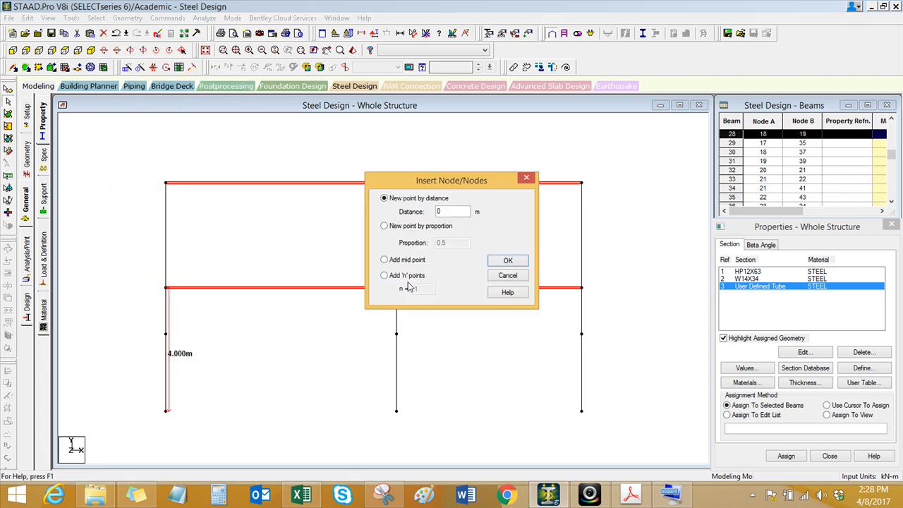
{"action": "left_click", "coordinate": [508, 260]}
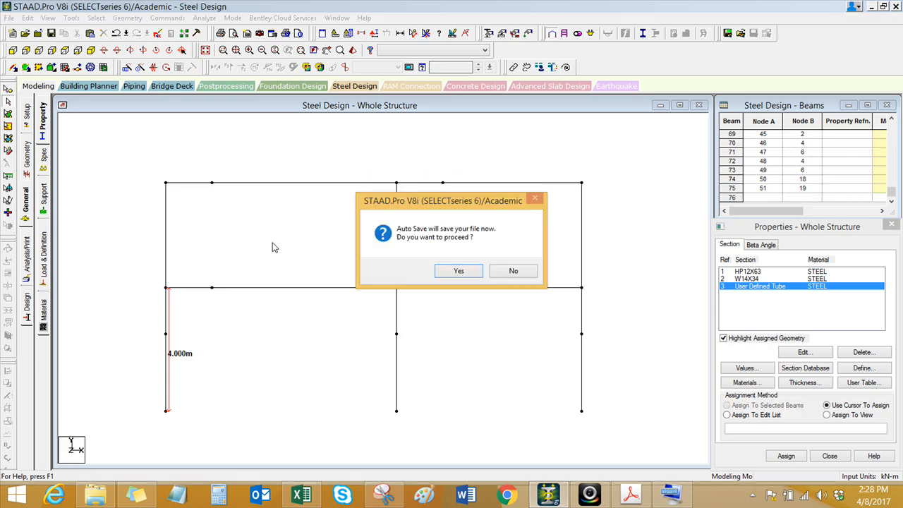
{"action": "left_click", "coordinate": [459, 271]}
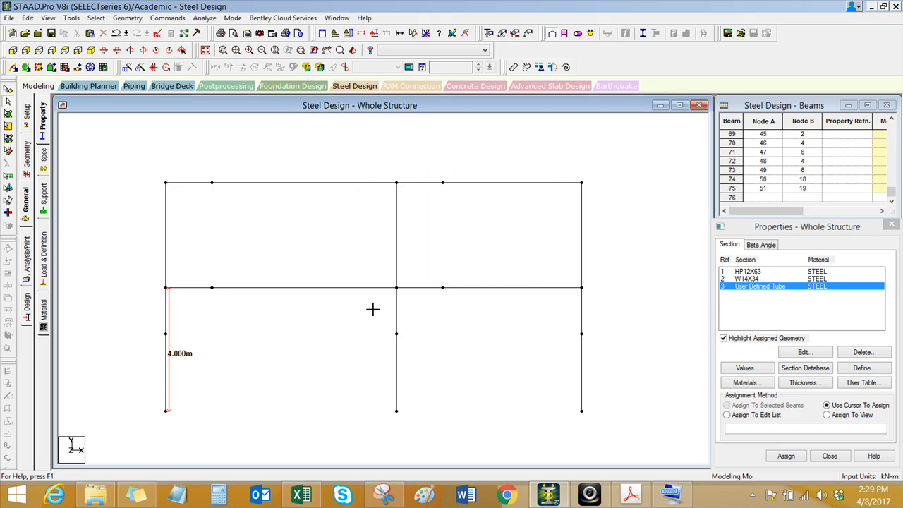
Step: Copy the four beam-column nodes at the middle and right-hand columns on both levels and paste them with an X offset of -1.5 m
{"action": "left_click", "coordinate": [8, 89]}
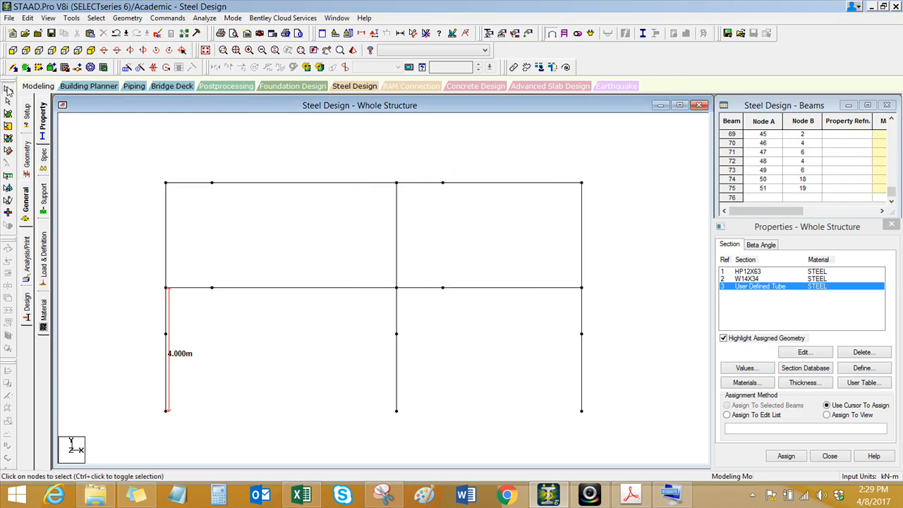
{"action": "left_click_drag", "start_coordinate": [391, 173], "coordinate": [406, 196]}
{"action": "left_click_drag", "start_coordinate": [385, 276], "coordinate": [407, 294], "text": "ctrl"}
{"action": "left_click_drag", "start_coordinate": [568, 168], "coordinate": [605, 223], "text": "ctrl"}
{"action": "left_click_drag", "start_coordinate": [572, 277], "coordinate": [592, 298], "text": "ctrl"}
{"action": "left_click", "coordinate": [539, 263]}
{"action": "left_click_drag", "start_coordinate": [392, 173], "coordinate": [414, 197]}
{"action": "left_click_drag", "start_coordinate": [389, 283], "coordinate": [415, 299], "text": "ctrl"}
{"action": "left_click_drag", "start_coordinate": [578, 168], "coordinate": [597, 212], "text": "ctrl"}
{"action": "left_click_drag", "start_coordinate": [572, 279], "coordinate": [599, 301], "text": "ctrl"}
{"action": "right_click", "coordinate": [566, 157]}
{"action": "left_click", "coordinate": [585, 175]}
{"action": "right_click", "coordinate": [541, 144]}
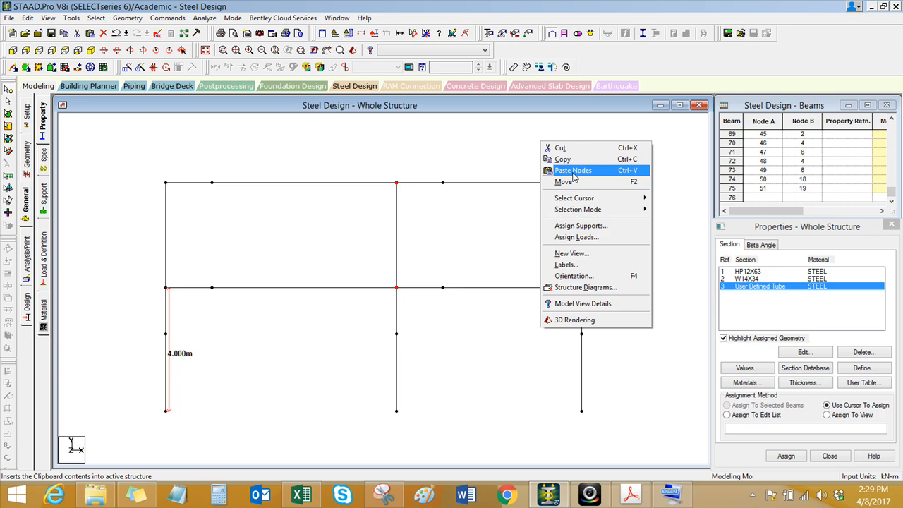
{"action": "left_click", "coordinate": [574, 170]}
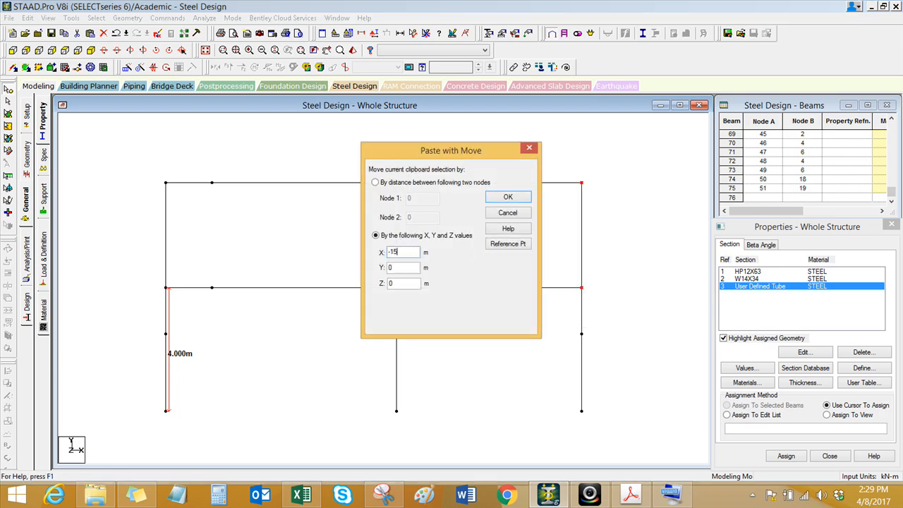
{"action": "left_click", "coordinate": [502, 199]}
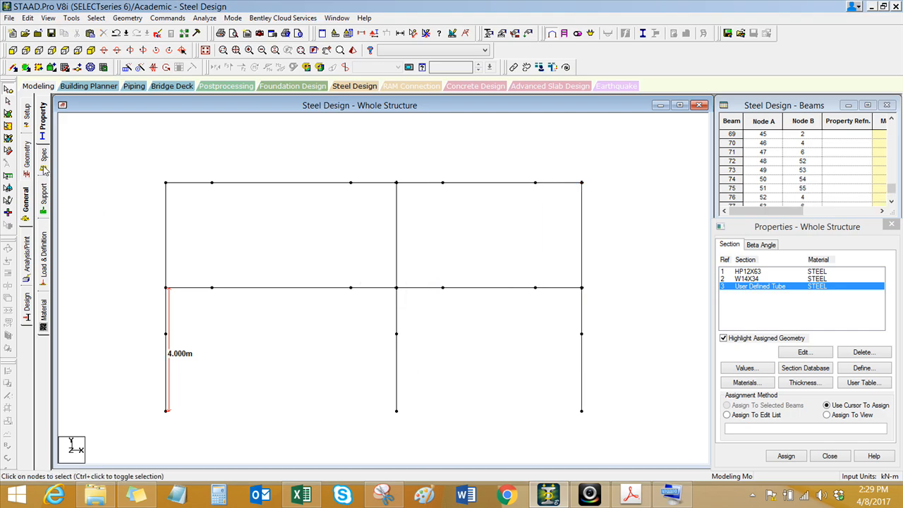
Step: Draw four diagonal knee braces in the ground storey, joining the inserted column nodes to the nearby floor-beam nodes
{"action": "left_click", "coordinate": [13, 67]}
{"action": "left_click_drag", "start_coordinate": [166, 333], "coordinate": [211, 288]}
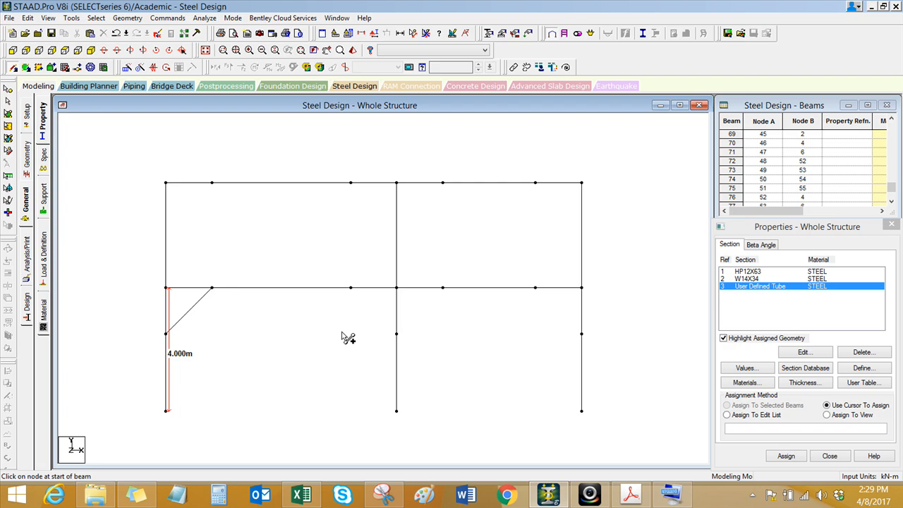
{"action": "left_click", "coordinate": [397, 337]}
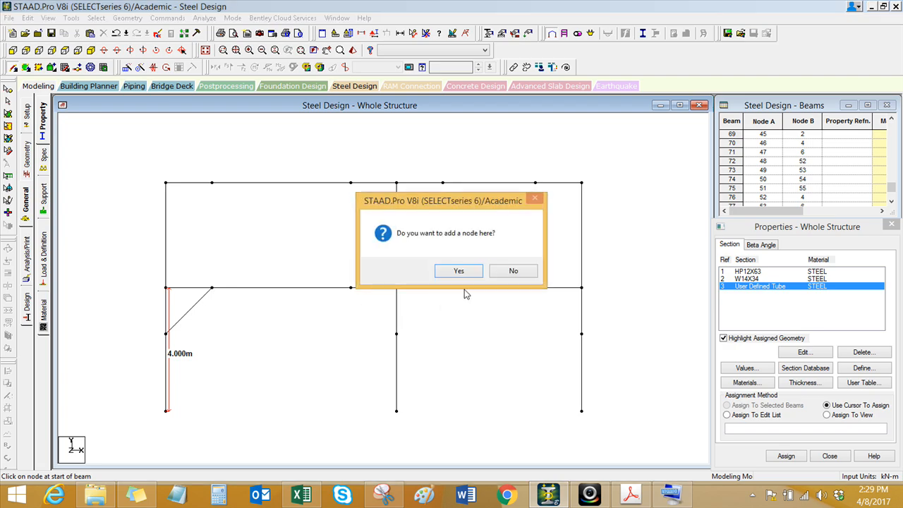
{"action": "left_click", "coordinate": [513, 271]}
{"action": "left_click_drag", "start_coordinate": [396, 333], "coordinate": [443, 288]}
{"action": "left_click_drag", "start_coordinate": [573, 340], "coordinate": [536, 290]}
{"action": "left_click", "coordinate": [514, 271]}
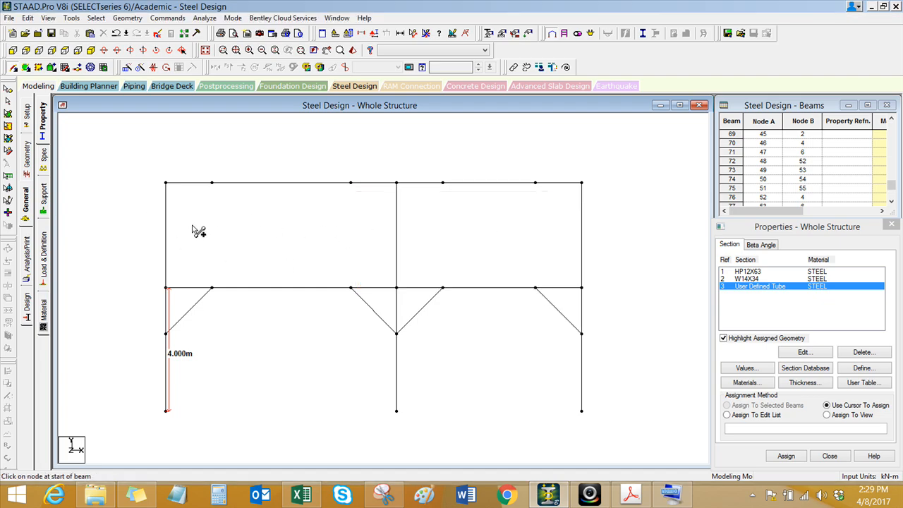
{"action": "key", "text": "Escape"}
Step: Calculate 3.4 minus 1.5 in Calculator for the brace node distance on the upper-storey columns
{"action": "double_click", "coordinate": [167, 235]}
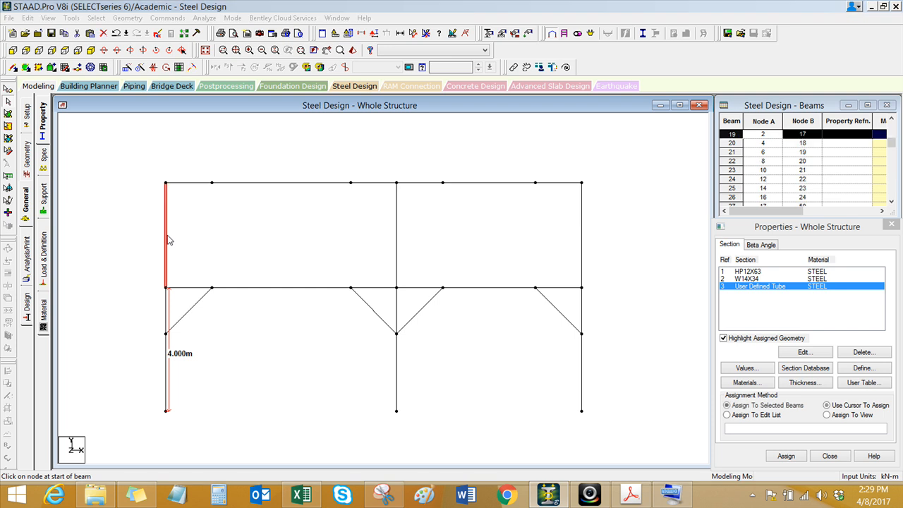
{"action": "left_click", "coordinate": [583, 120]}
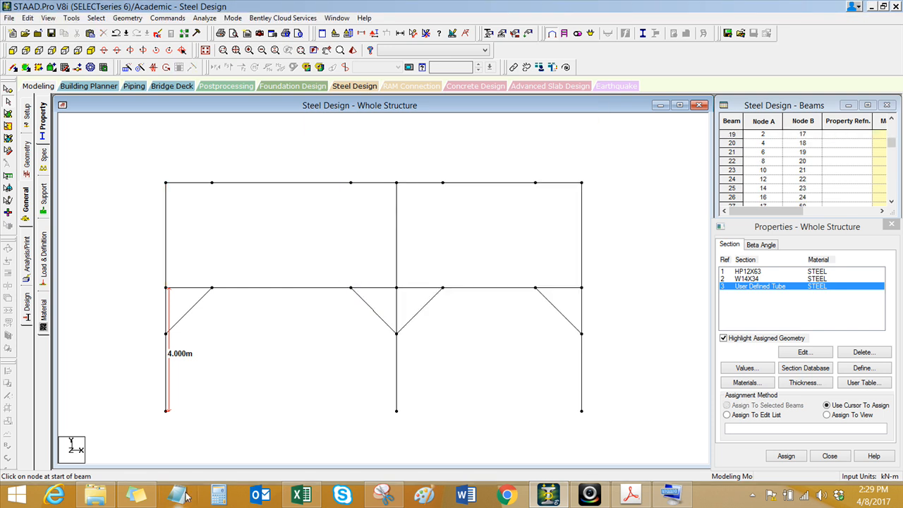
{"action": "left_click", "coordinate": [220, 496]}
{"action": "type", "text": "3.4 -"}
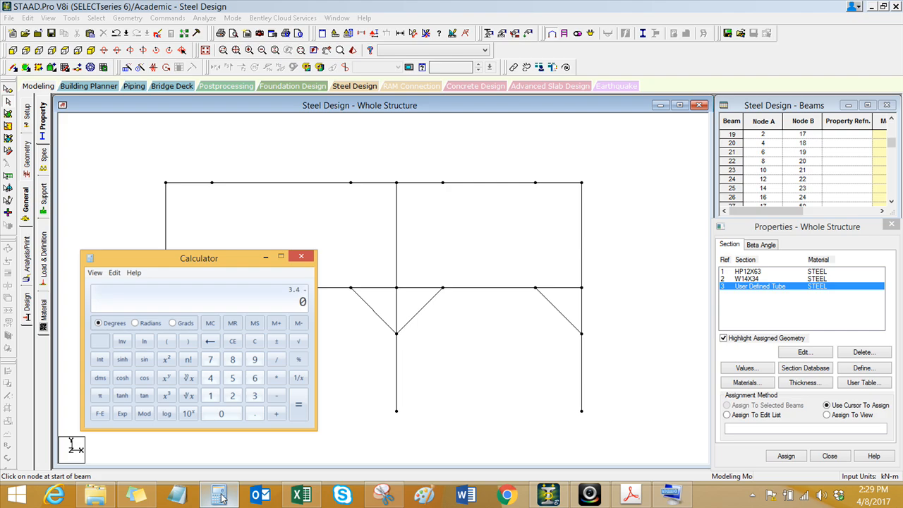
{"action": "type", "text": "5"}
{"action": "key", "text": "Return"}
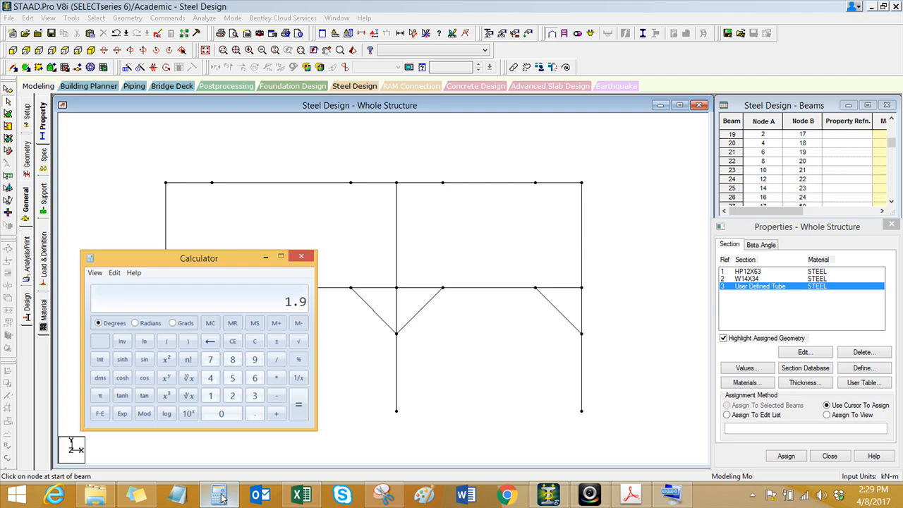
{"action": "left_click", "coordinate": [302, 261]}
Step: Insert a node at a distance of 1.9 m on the three upper-storey columns, checking 3.4 minus 1.5 in Calculator
{"action": "left_click_drag", "start_coordinate": [632, 219], "coordinate": [112, 261]}
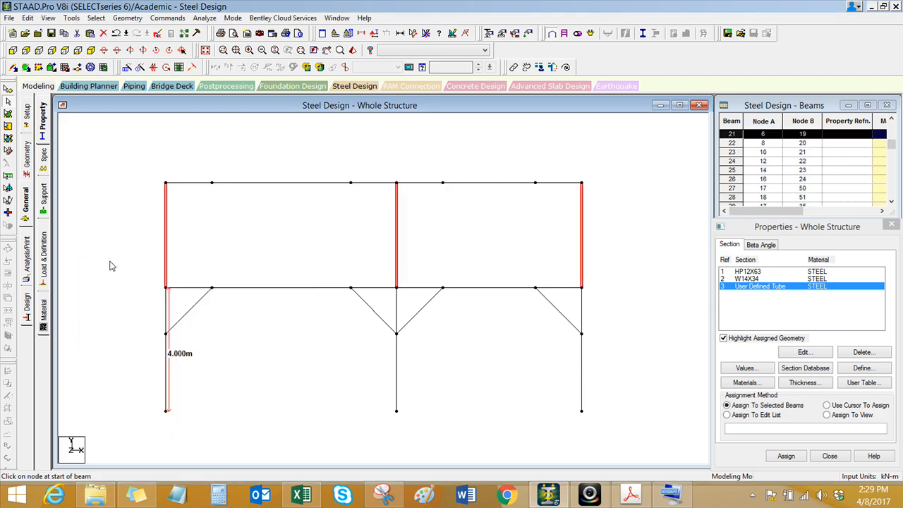
{"action": "left_click", "coordinate": [127, 18]}
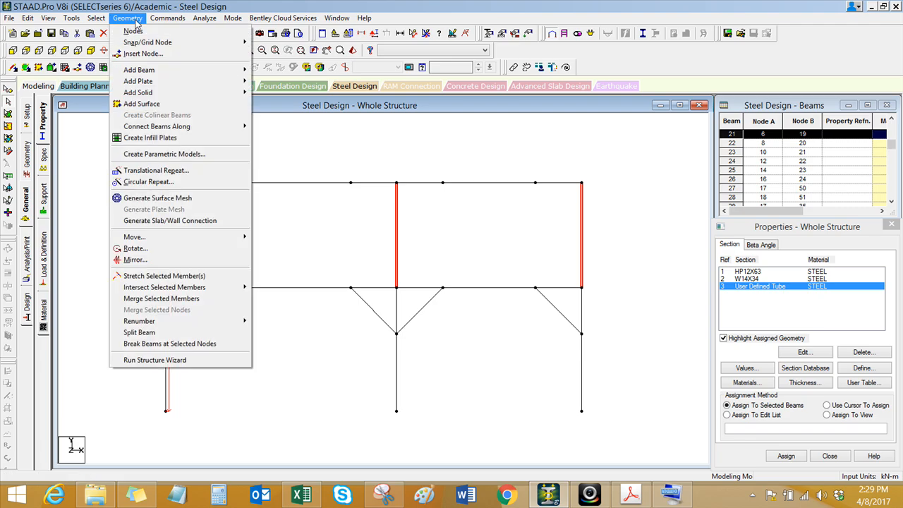
{"action": "left_click", "coordinate": [145, 55]}
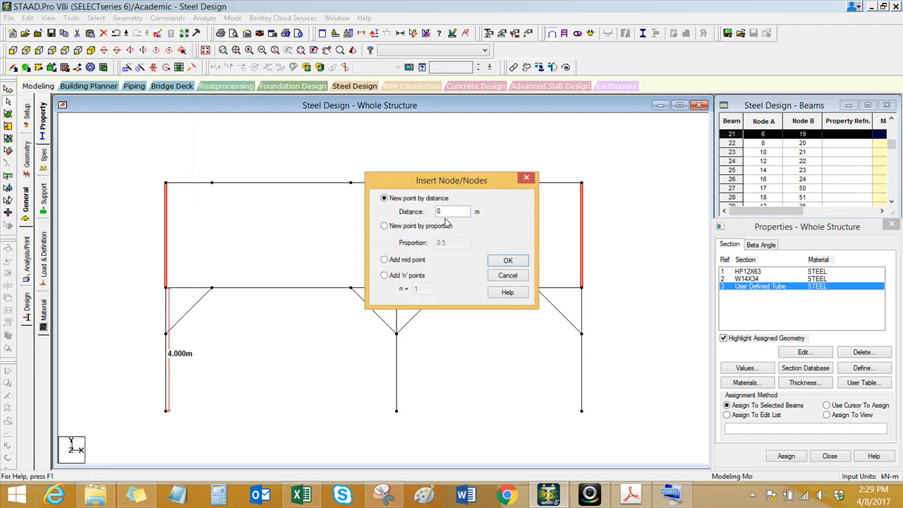
{"action": "left_click", "coordinate": [219, 495]}
{"action": "type", "text": "3.4-1.5"}
{"action": "key", "text": "Return"}
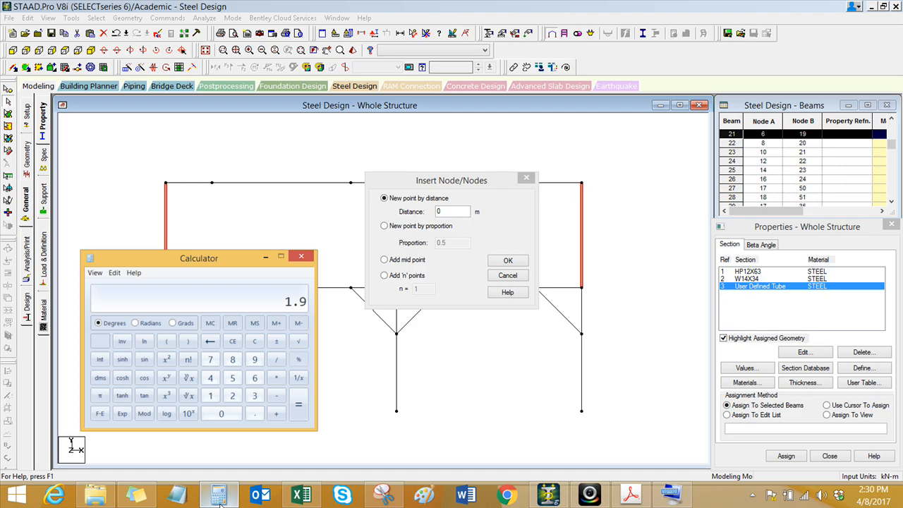
{"action": "double_click", "coordinate": [438, 212]}
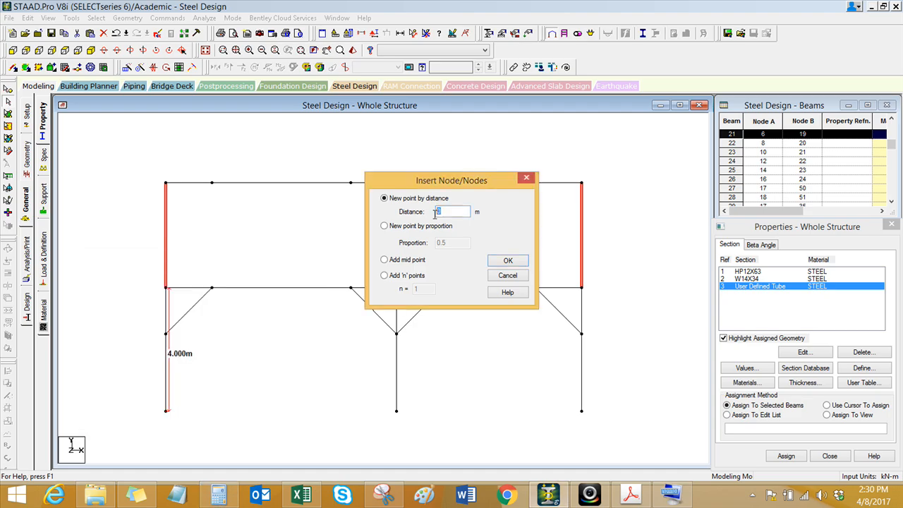
{"action": "left_click", "coordinate": [506, 262]}
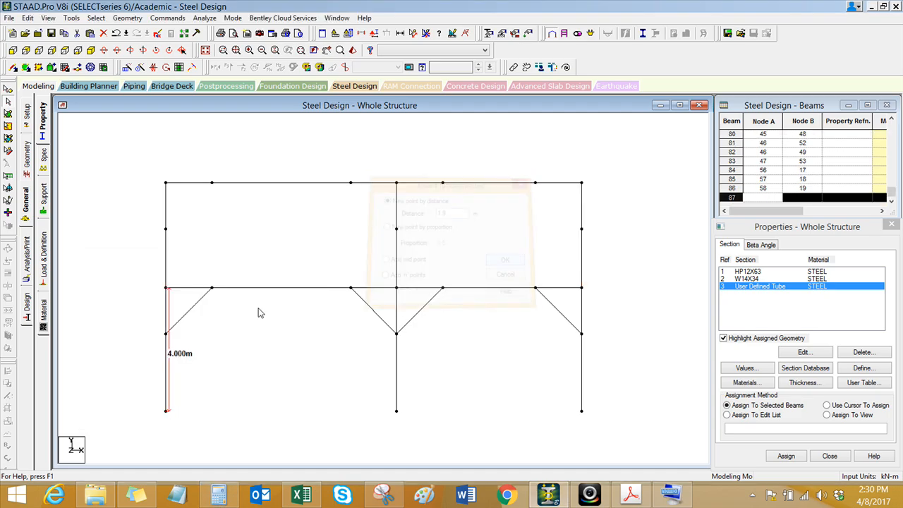
Step: Draw four diagonal knee braces in the upper storey, joining the new column nodes to the nearby roof-beam nodes
{"action": "left_click", "coordinate": [12, 68]}
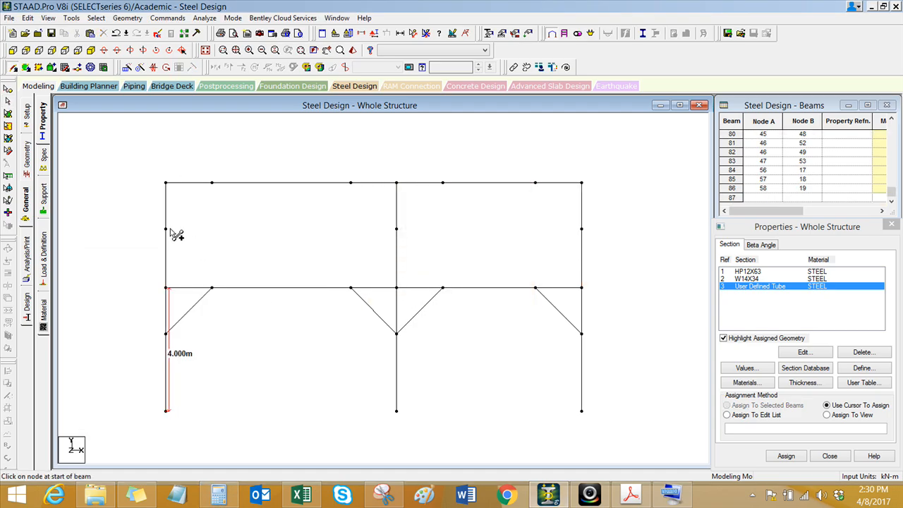
{"action": "left_click_drag", "start_coordinate": [167, 229], "coordinate": [212, 183]}
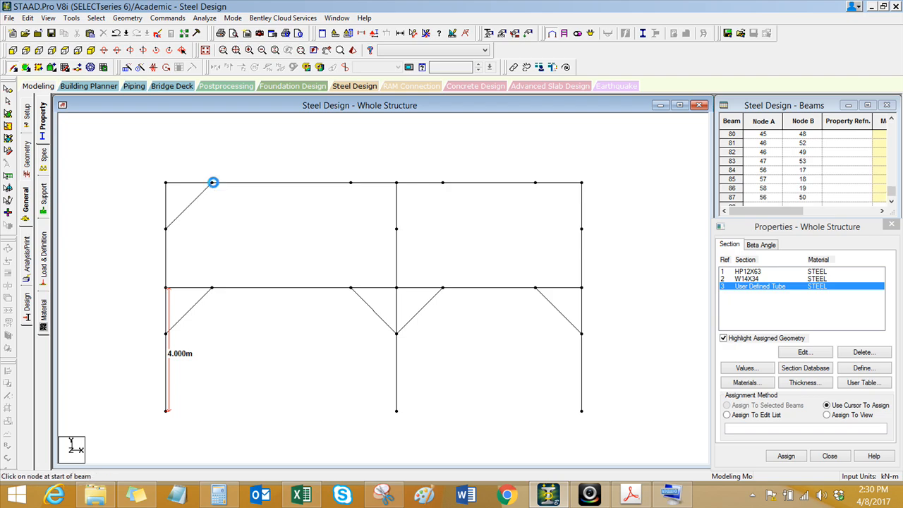
{"action": "left_click_drag", "start_coordinate": [397, 229], "coordinate": [351, 183]}
{"action": "mouse_move", "coordinate": [397, 228]}
{"action": "left_mouse_down"}
{"action": "mouse_move", "coordinate": [453, 193]}
{"action": "mouse_move", "coordinate": [443, 183]}
{"action": "left_mouse_up"}
{"action": "left_click_drag", "start_coordinate": [582, 231], "coordinate": [536, 184]}
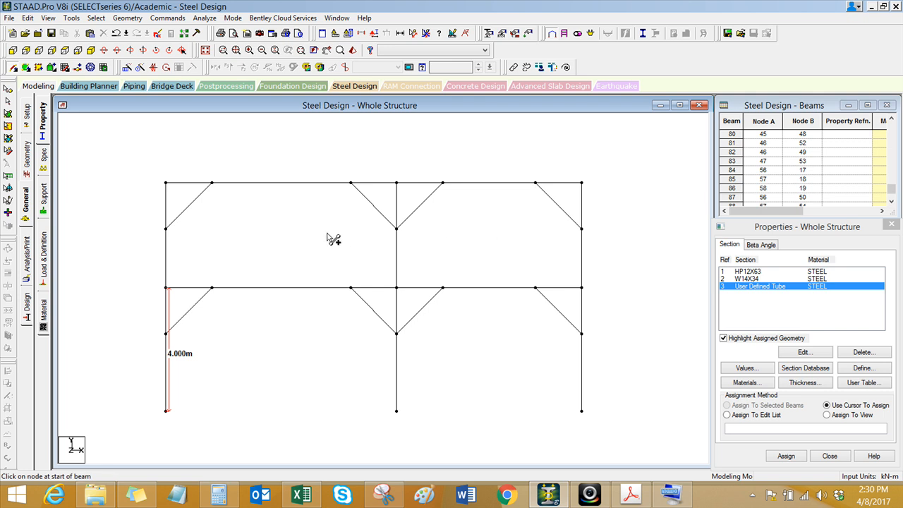
Step: Display the whole structure in 3D and dimension the distance between the bases of the middle rear column and the middle front column
{"action": "left_click", "coordinate": [207, 50]}
{"action": "middle_click_drag", "start_coordinate": [346, 375], "coordinate": [343, 377]}
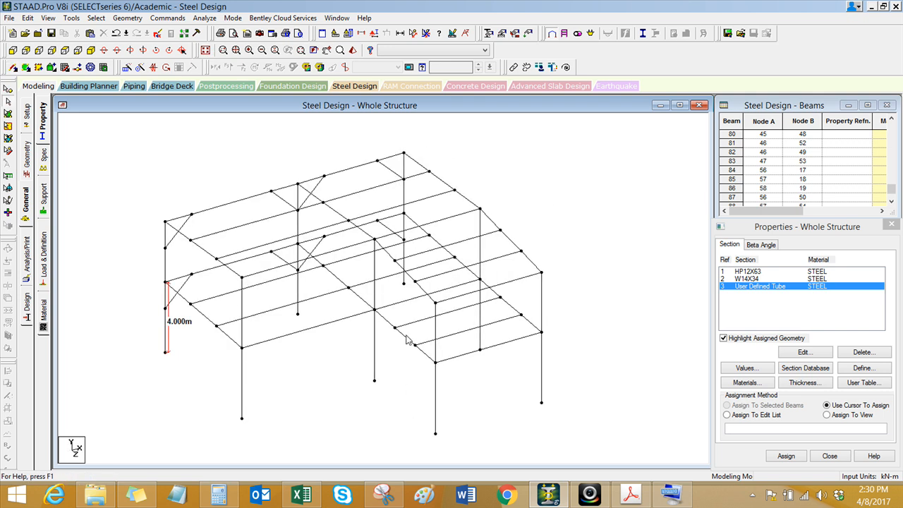
{"action": "left_click", "coordinate": [414, 33]}
{"action": "left_click", "coordinate": [298, 314]}
{"action": "left_click", "coordinate": [436, 432]}
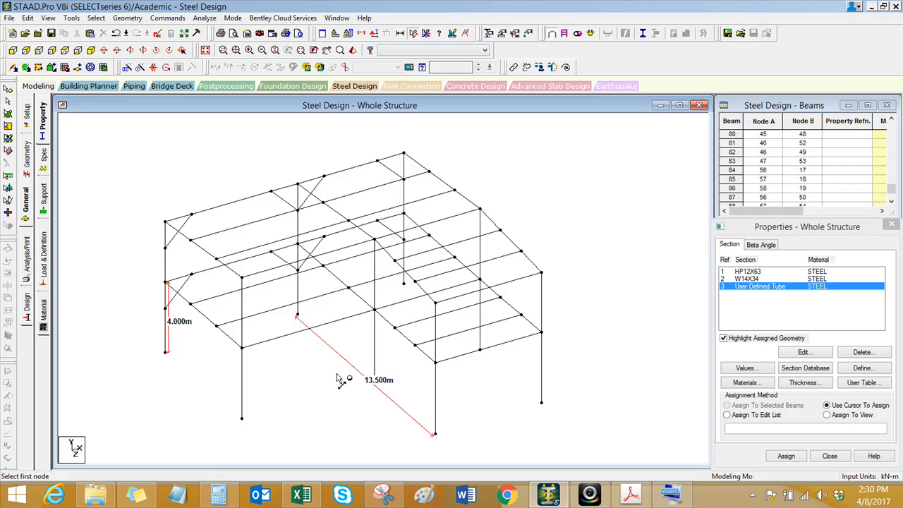
Step: Copy the four rear-frame knee braces in the bay beyond the middle column, both storeys, and paste them 13.5 m along Z onto the front frame
{"action": "left_click", "coordinate": [282, 260]}
{"action": "left_click", "coordinate": [311, 252], "text": "ctrl"}
{"action": "left_click", "coordinate": [289, 204], "text": "ctrl"}
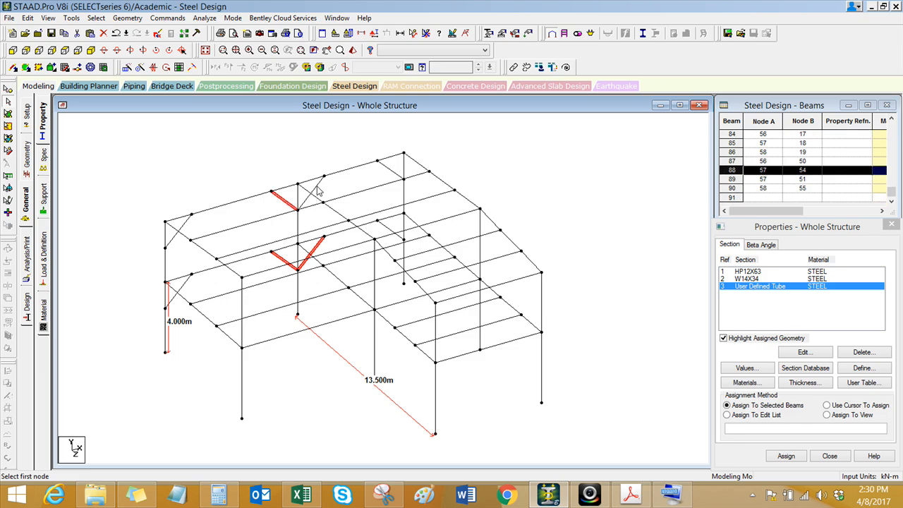
{"action": "left_click", "coordinate": [314, 189], "text": "ctrl"}
{"action": "left_click", "coordinate": [390, 231], "text": "ctrl"}
{"action": "left_click", "coordinate": [392, 172], "text": "ctrl"}
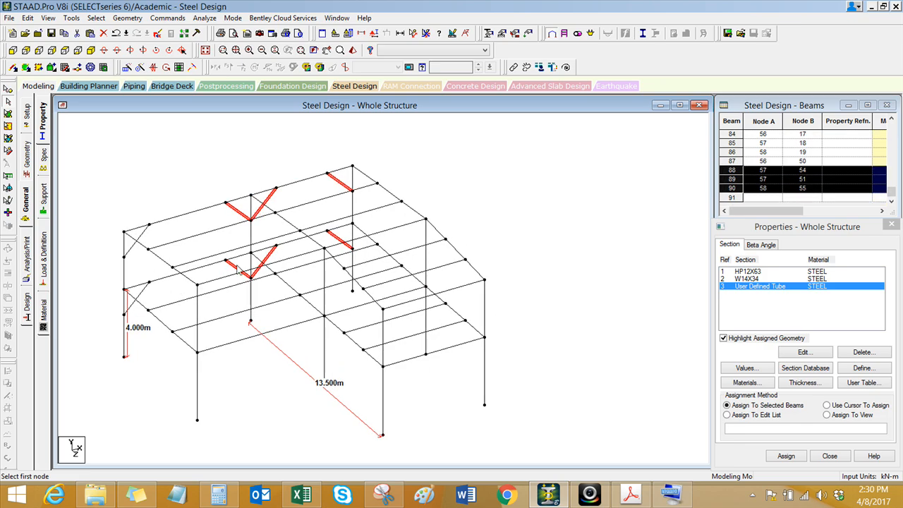
{"action": "left_click", "coordinate": [238, 210], "text": "ctrl"}
{"action": "right_click", "coordinate": [489, 165]}
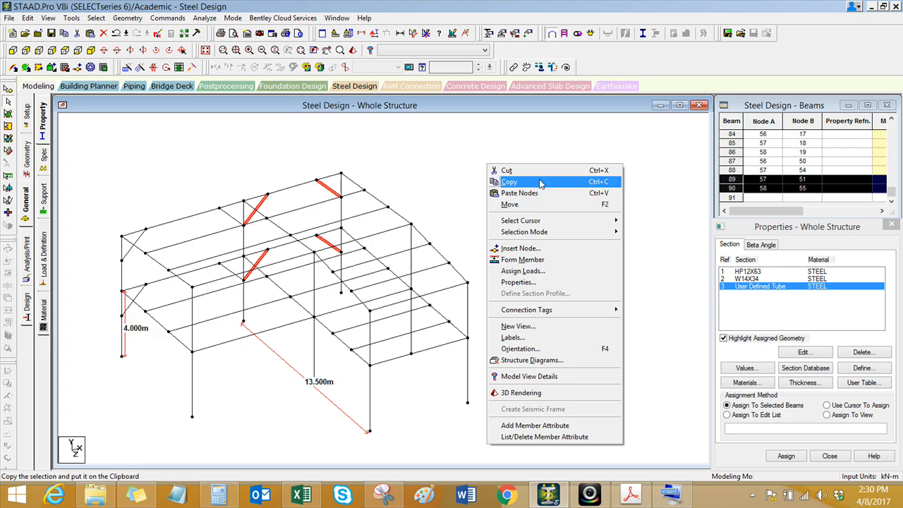
{"action": "left_click", "coordinate": [508, 181]}
{"action": "right_click", "coordinate": [504, 180]}
{"action": "left_click", "coordinate": [538, 210]}
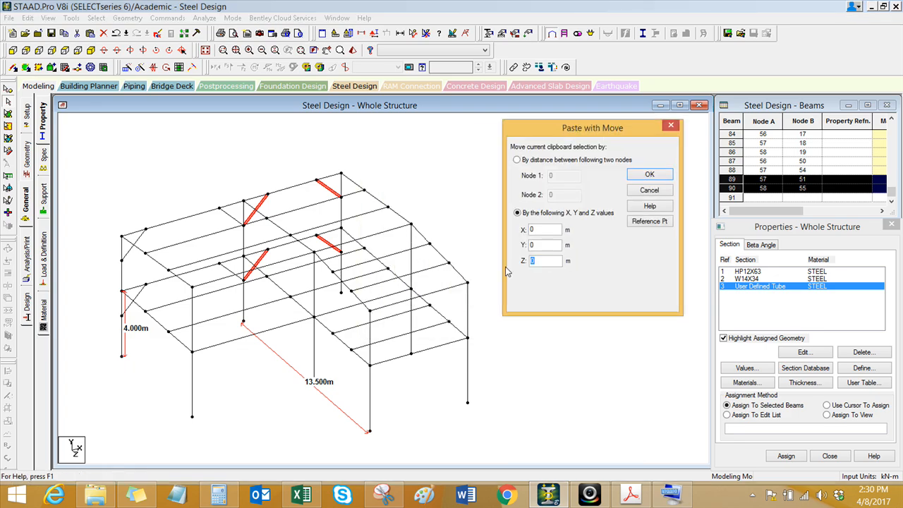
{"action": "left_click", "coordinate": [647, 175]}
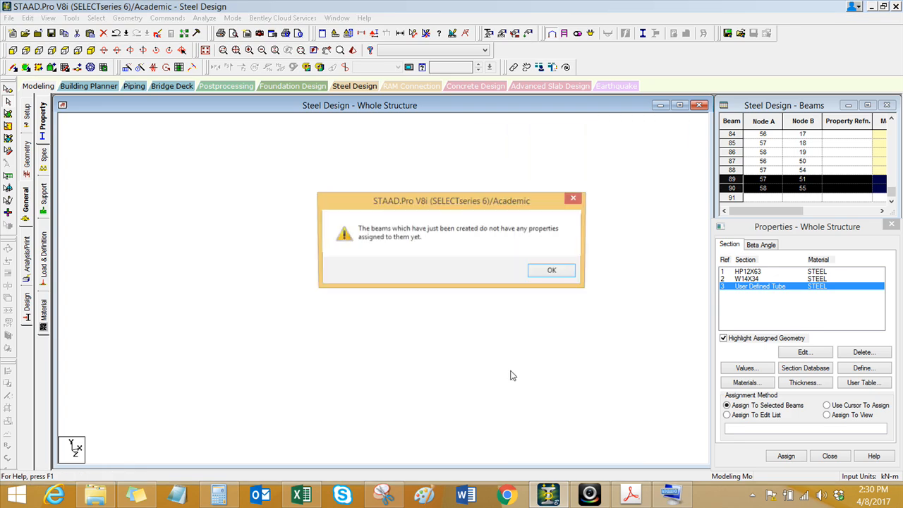
{"action": "left_click", "coordinate": [553, 280]}
Step: Assign the HP12X63 section to all vertical columns of the frame
{"action": "middle_click_drag", "start_coordinate": [459, 420], "coordinate": [466, 402]}
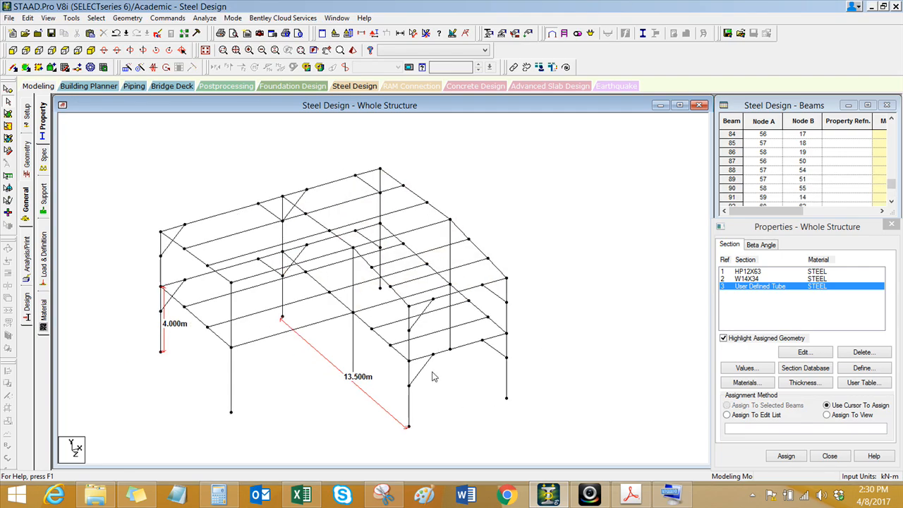
{"action": "scroll", "coordinate": [455, 428], "scroll_direction": "up", "scroll_amount": 1}
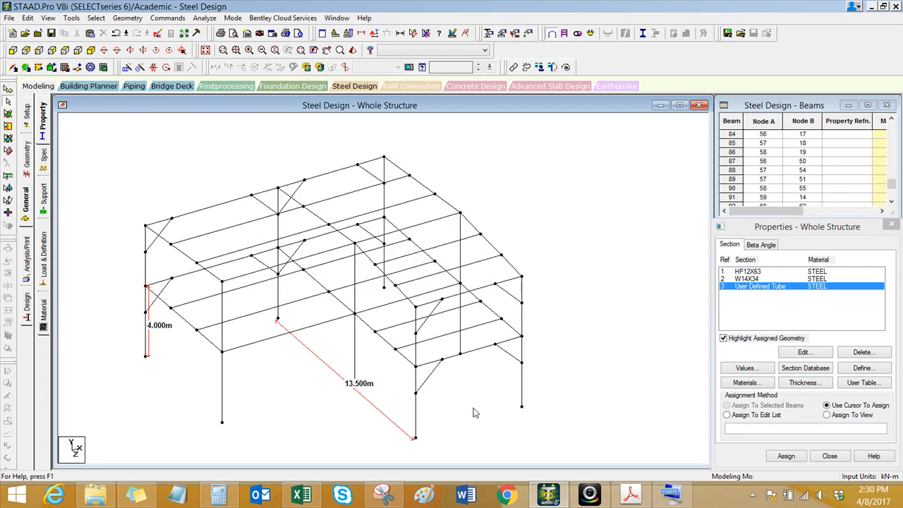
{"action": "left_click", "coordinate": [754, 271]}
{"action": "left_click", "coordinate": [754, 274]}
{"action": "left_click", "coordinate": [691, 278]}
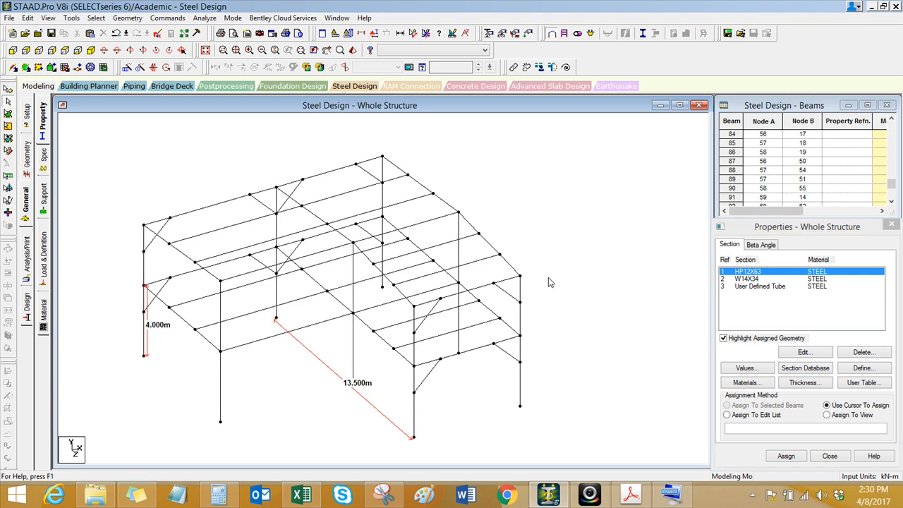
{"action": "left_click", "coordinate": [97, 17]}
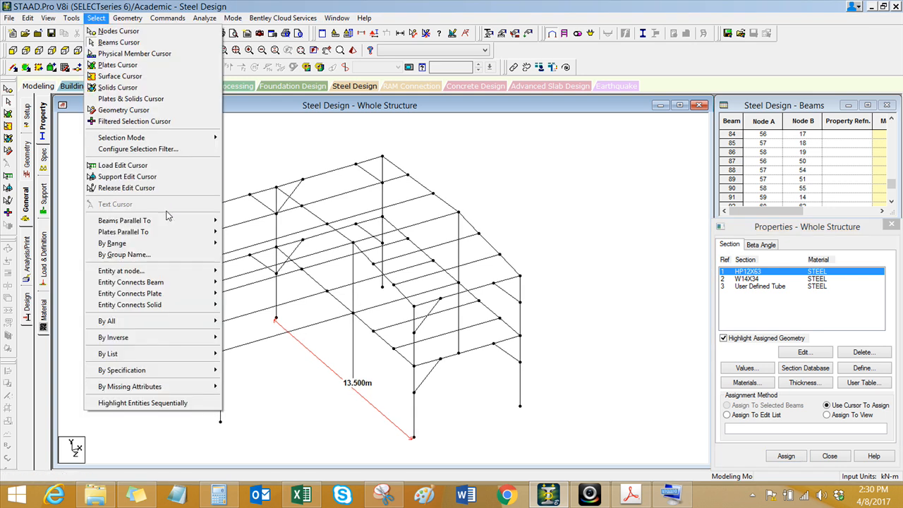
{"action": "mouse_move", "coordinate": [166, 221]}
{"action": "left_click", "coordinate": [233, 232]}
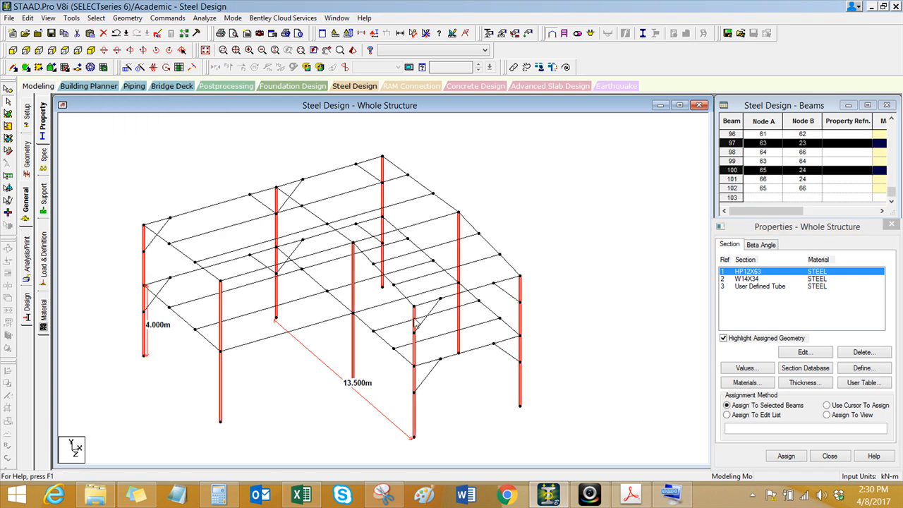
{"action": "left_click", "coordinate": [779, 456]}
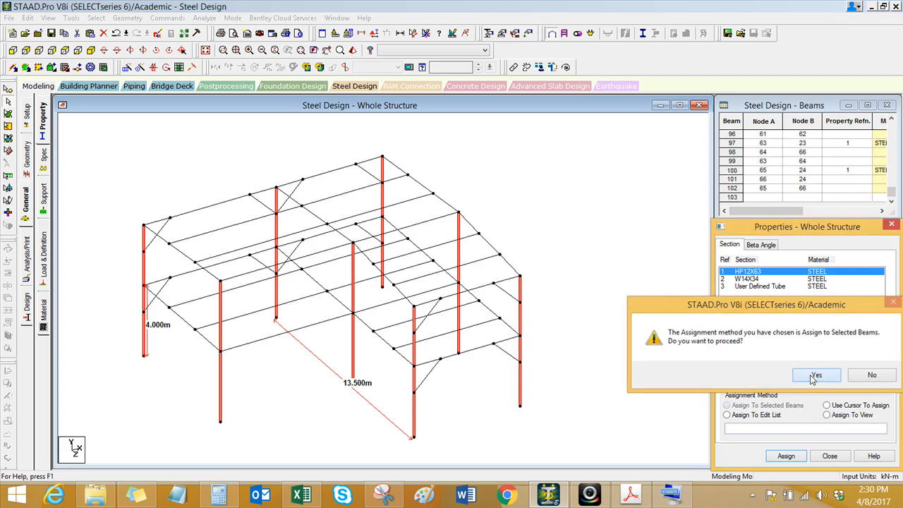
{"action": "left_click", "coordinate": [806, 372]}
{"action": "left_click", "coordinate": [609, 258]}
Step: Assign the W14X34 section to all floor and roof beams, leaving out the columns and knee braces
{"action": "left_click", "coordinate": [752, 280]}
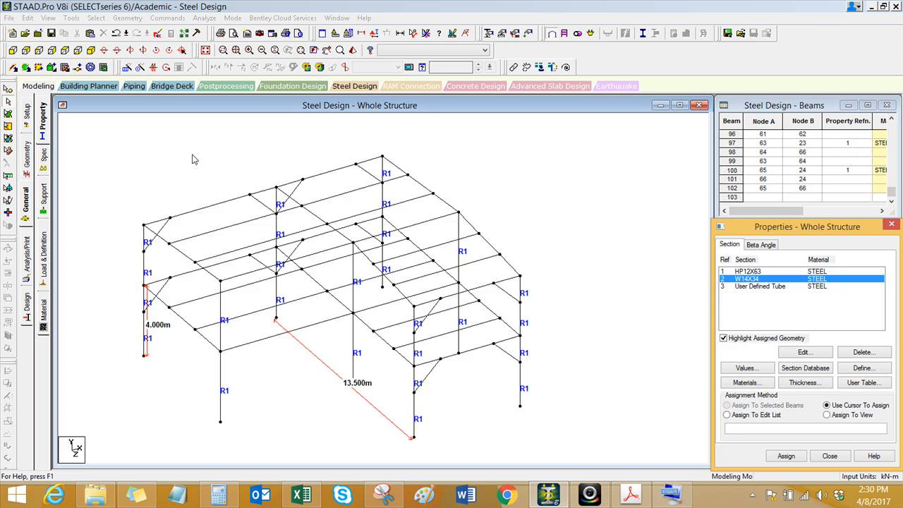
{"action": "left_click", "coordinate": [13, 50]}
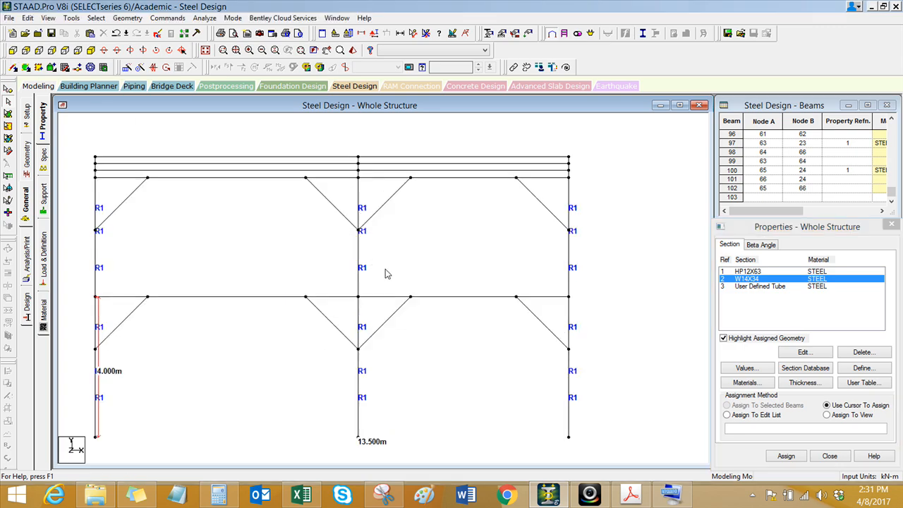
{"action": "left_click_drag", "start_coordinate": [88, 285], "coordinate": [556, 299]}
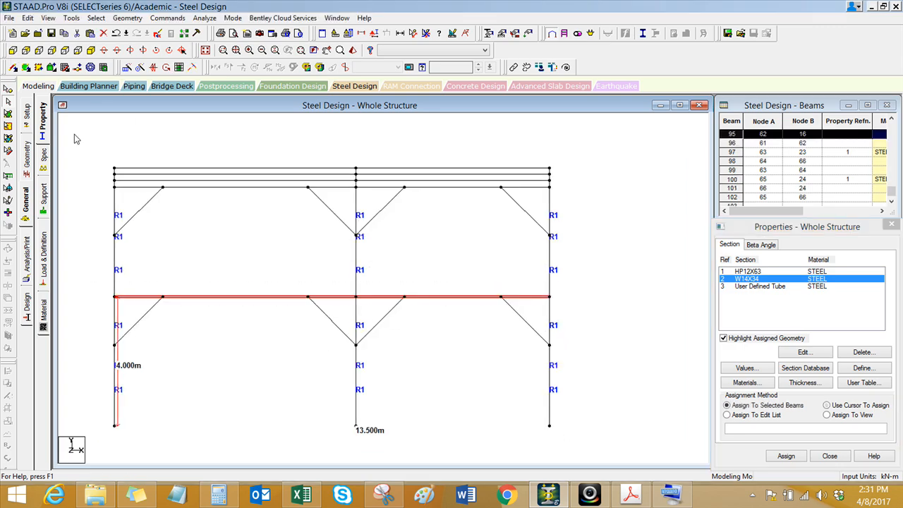
{"action": "left_click_drag", "start_coordinate": [517, 172], "coordinate": [574, 198]}
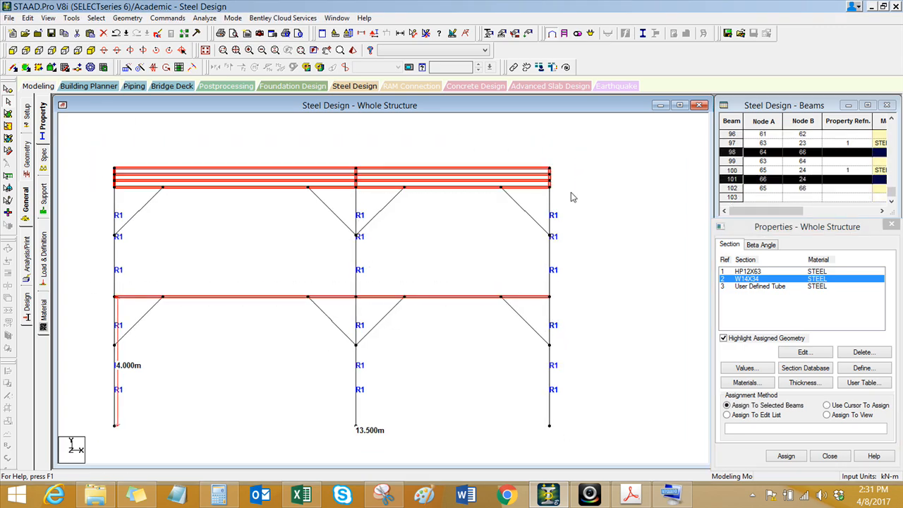
{"action": "left_click", "coordinate": [205, 50]}
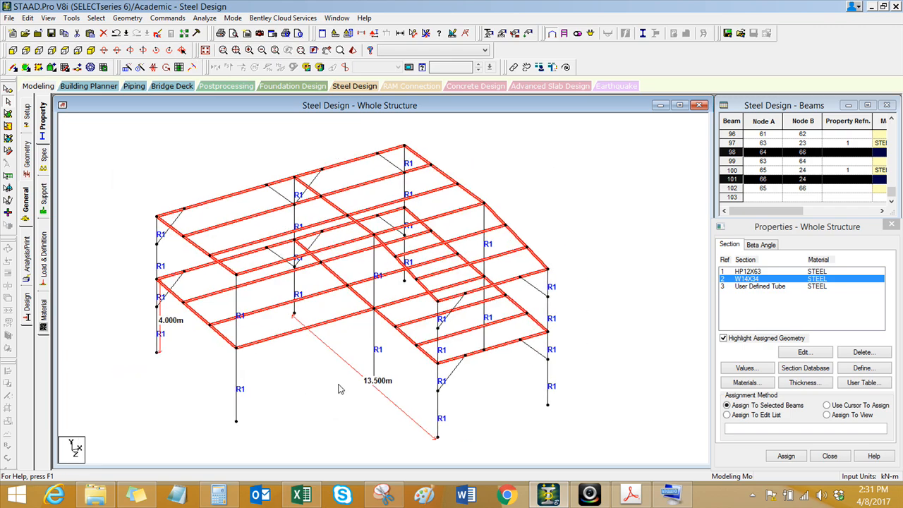
{"action": "left_click", "coordinate": [786, 457]}
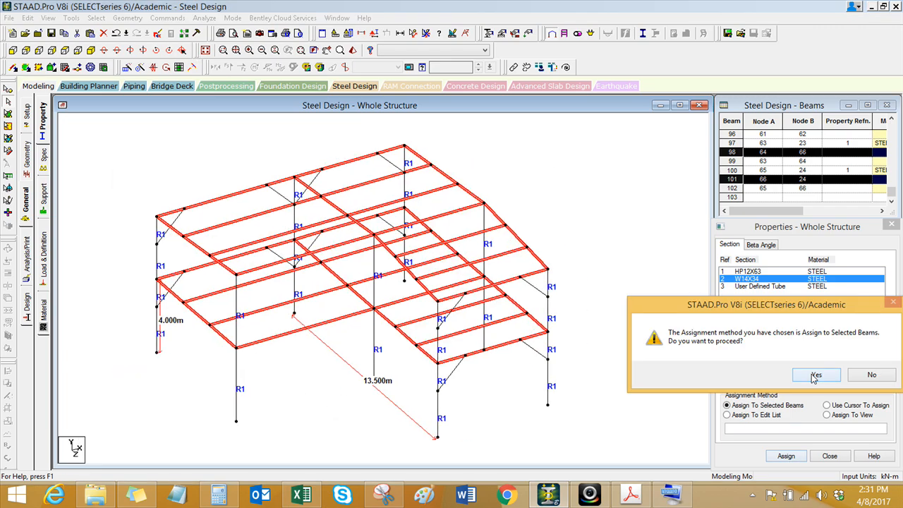
{"action": "left_click", "coordinate": [814, 381]}
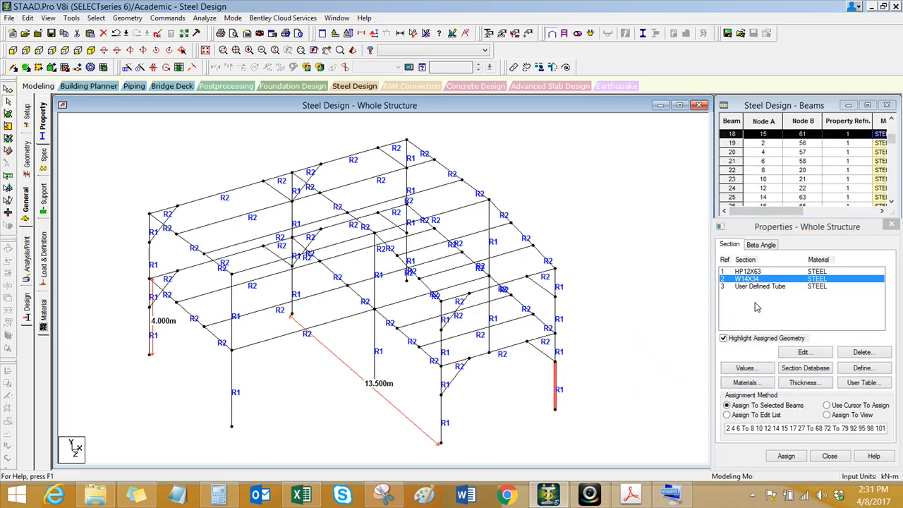
Step: Select all members that have no property and assign the User Defined Tube section to these knee braces
{"action": "left_click", "coordinate": [760, 289]}
{"action": "left_click", "coordinate": [621, 303]}
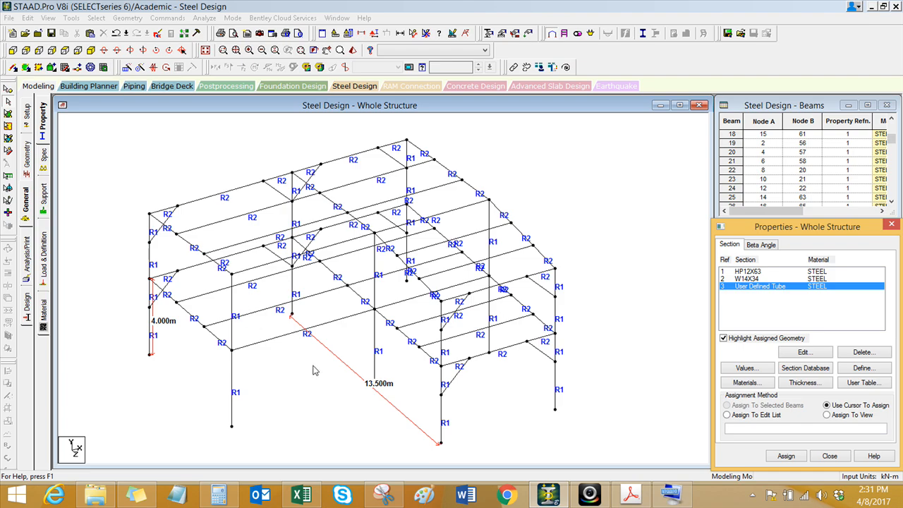
{"action": "middle_click_drag", "start_coordinate": [285, 383], "coordinate": [344, 411]}
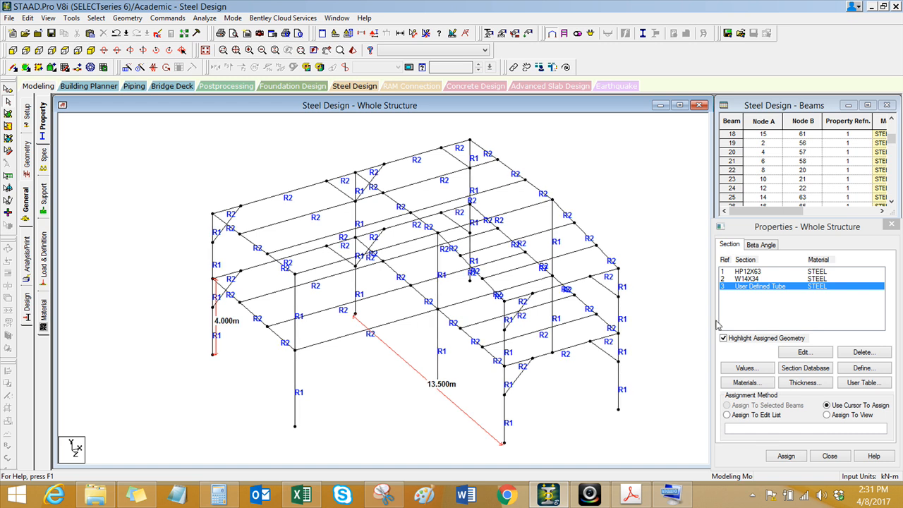
{"action": "left_click", "coordinate": [97, 19]}
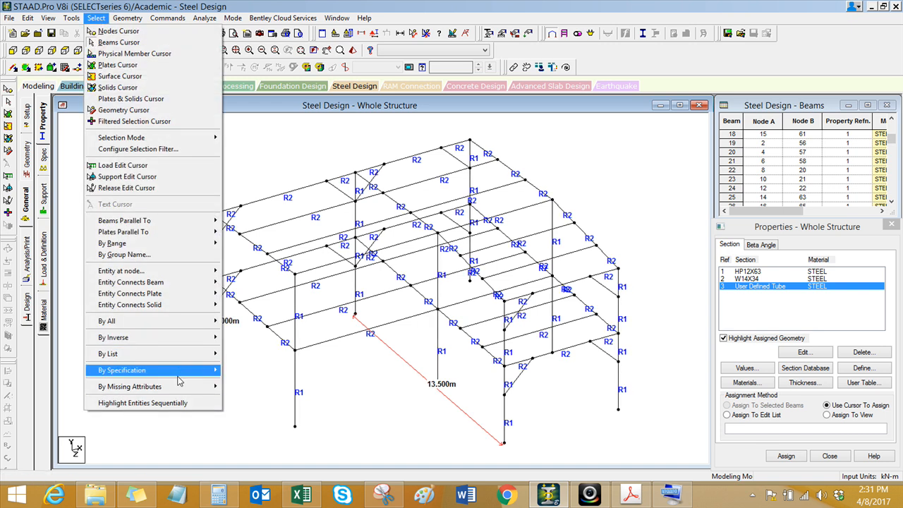
{"action": "mouse_move", "coordinate": [209, 392]}
{"action": "left_click", "coordinate": [258, 386]}
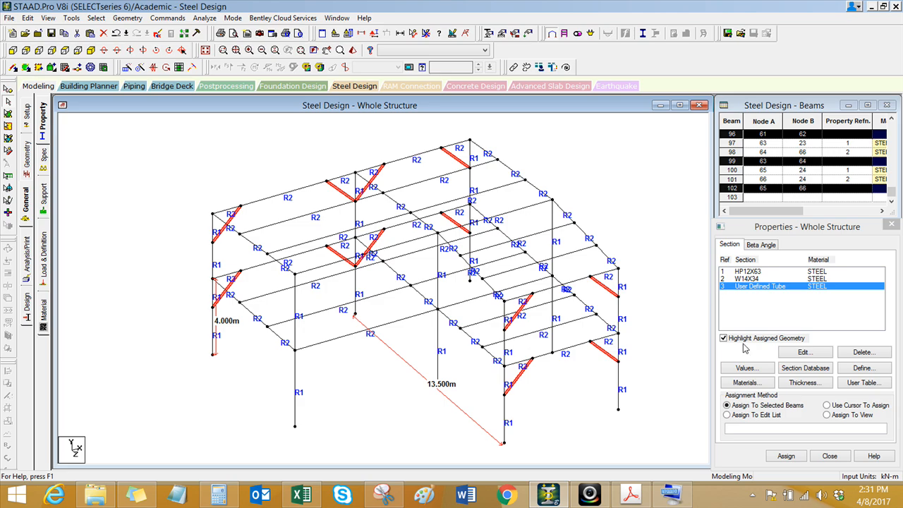
{"action": "left_click", "coordinate": [786, 456]}
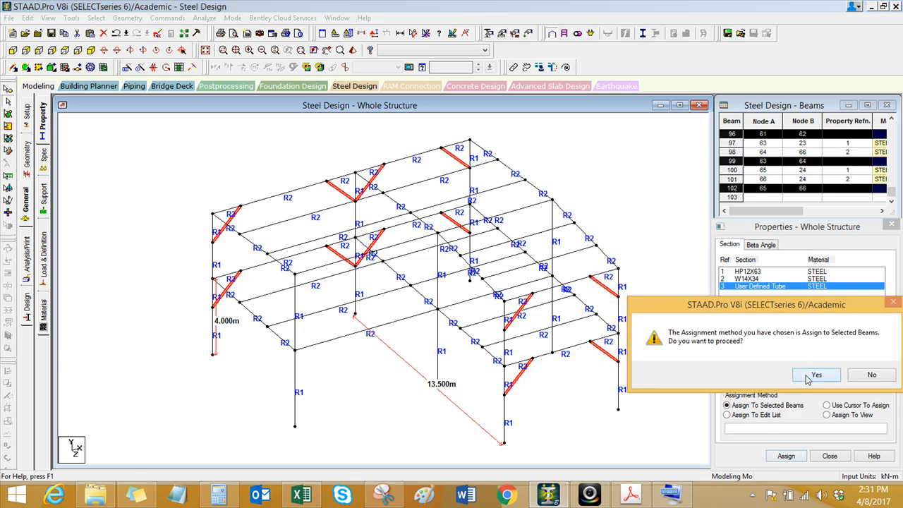
{"action": "left_click", "coordinate": [808, 378]}
Step: Inspect the frame's sections from several angles in a 3D rendering and close the rendered view
{"action": "left_click", "coordinate": [352, 50]}
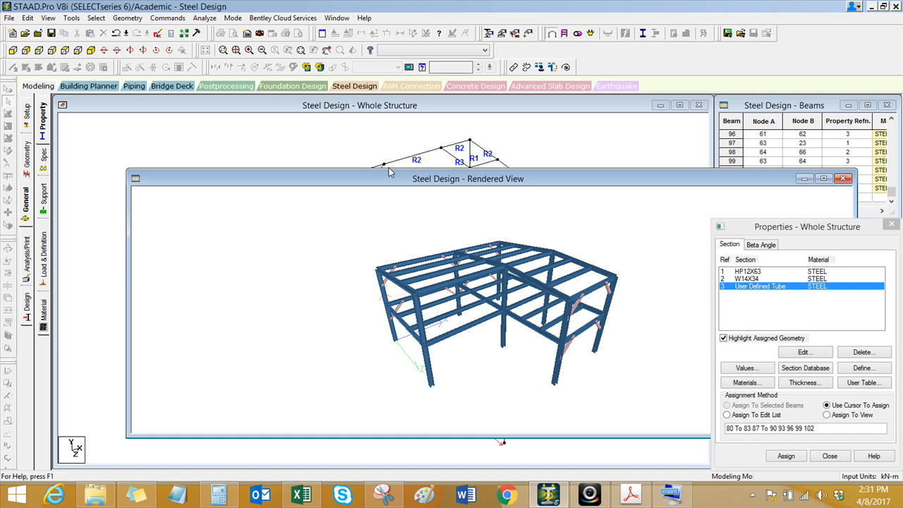
{"action": "left_click_drag", "start_coordinate": [389, 174], "coordinate": [338, 160]}
{"action": "left_click_drag", "start_coordinate": [453, 264], "coordinate": [347, 302]}
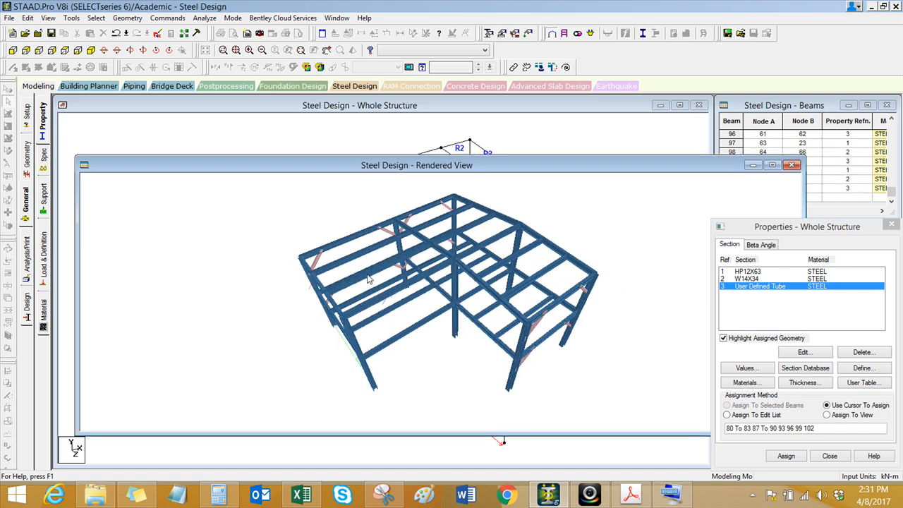
{"action": "left_click_drag", "start_coordinate": [417, 300], "coordinate": [437, 273]}
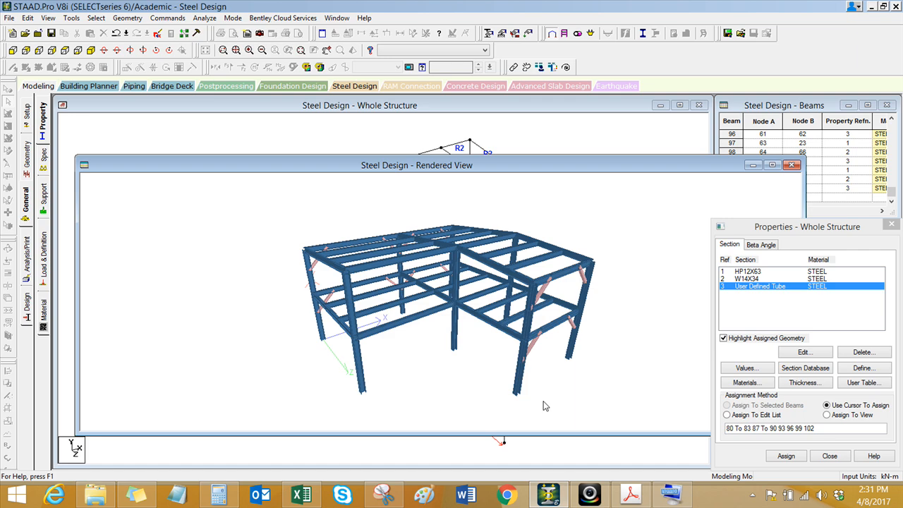
{"action": "left_click", "coordinate": [588, 496]}
{"action": "left_click", "coordinate": [792, 165]}
Step: Create a pinned support definition while showing the frame in front view
{"action": "left_click", "coordinate": [13, 50]}
{"action": "left_click", "coordinate": [43, 193]}
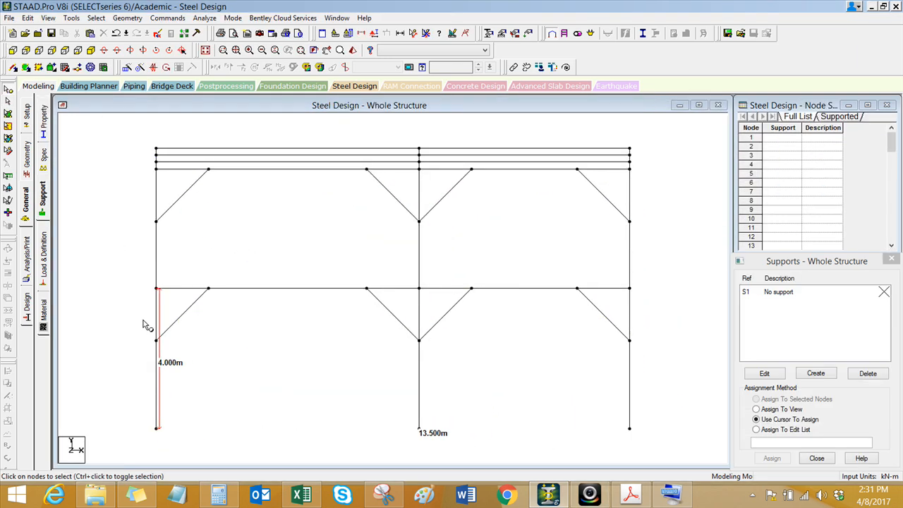
{"action": "left_click", "coordinate": [816, 373]}
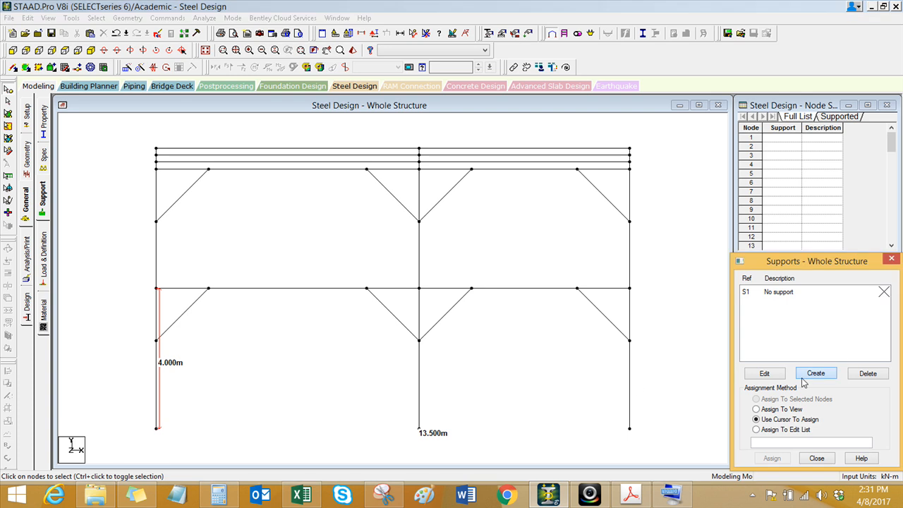
{"action": "left_click", "coordinate": [722, 237]}
{"action": "left_click", "coordinate": [739, 468]}
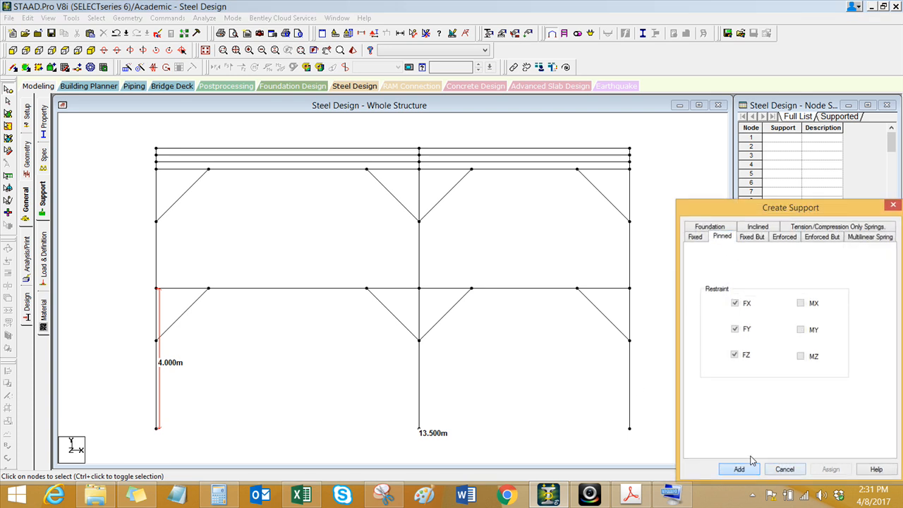
Step: Assign the pinned support to all column base nodes and display the structure in isometric view
{"action": "left_click", "coordinate": [780, 303]}
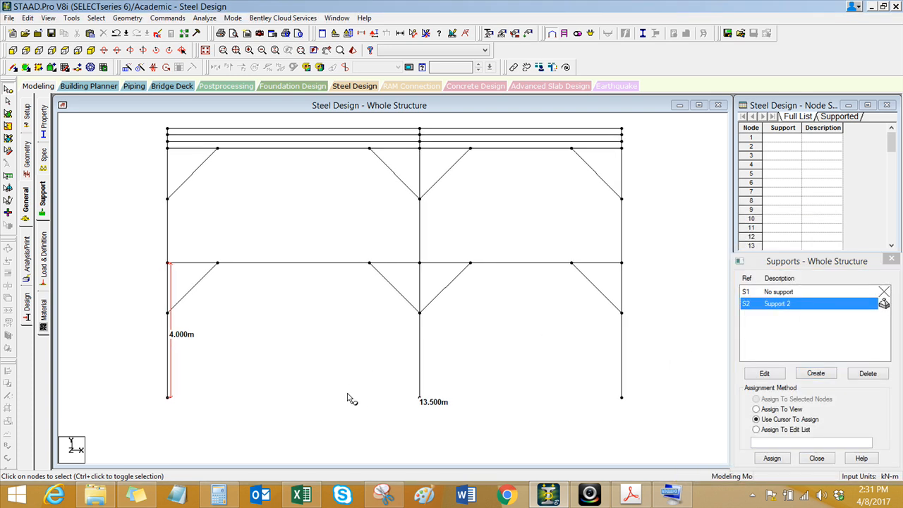
{"action": "left_click_drag", "start_coordinate": [205, 406], "coordinate": [628, 417]}
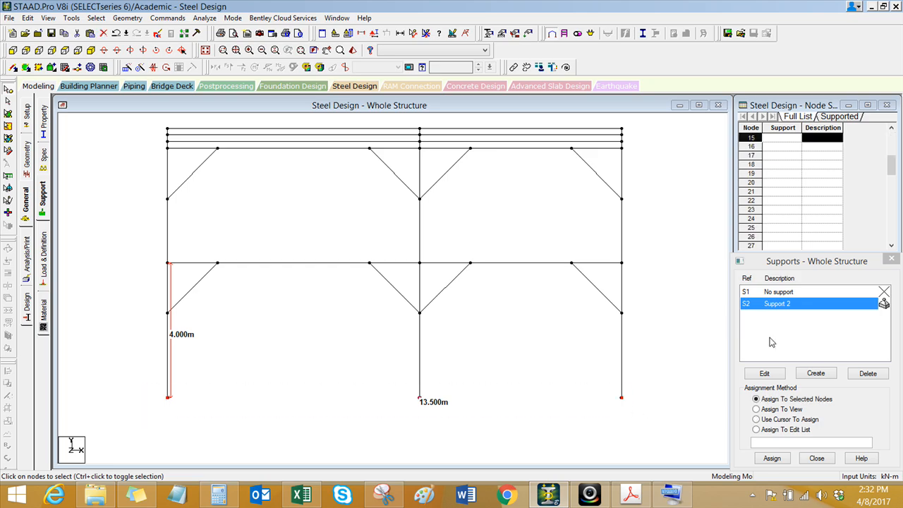
{"action": "left_click", "coordinate": [772, 458]}
{"action": "left_click", "coordinate": [804, 394]}
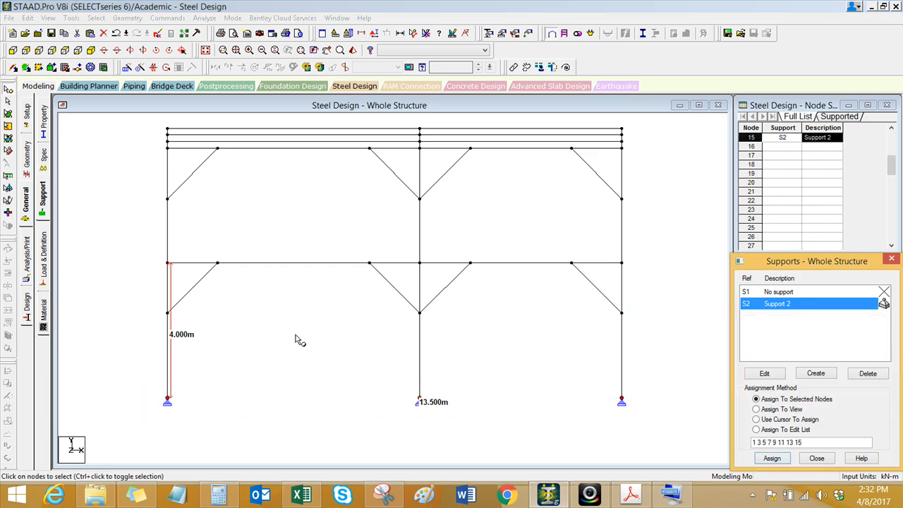
{"action": "left_click", "coordinate": [205, 50]}
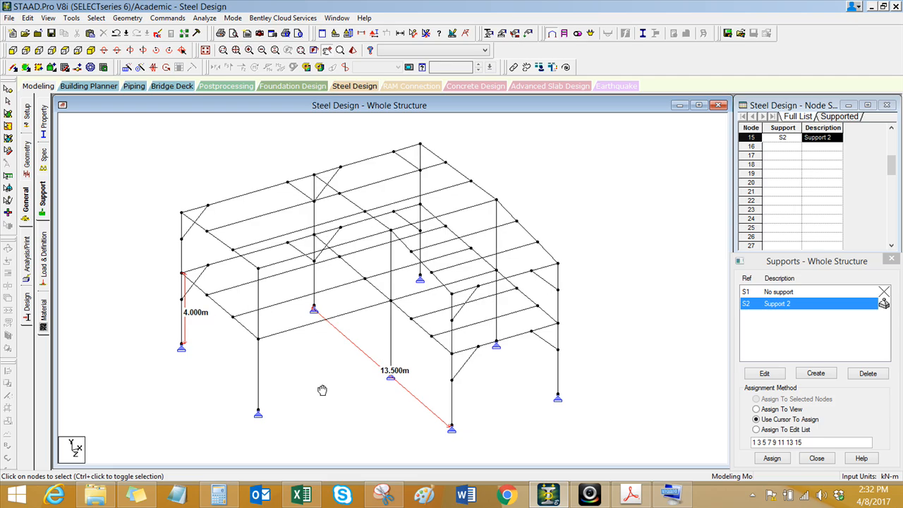
Step: Remove the displayed 4 m and 13.5 m dimension lines from the whole-structure view
{"action": "middle_click_drag", "start_coordinate": [302, 338], "coordinate": [278, 328]}
{"action": "middle_click_drag", "start_coordinate": [278, 369], "coordinate": [273, 365]}
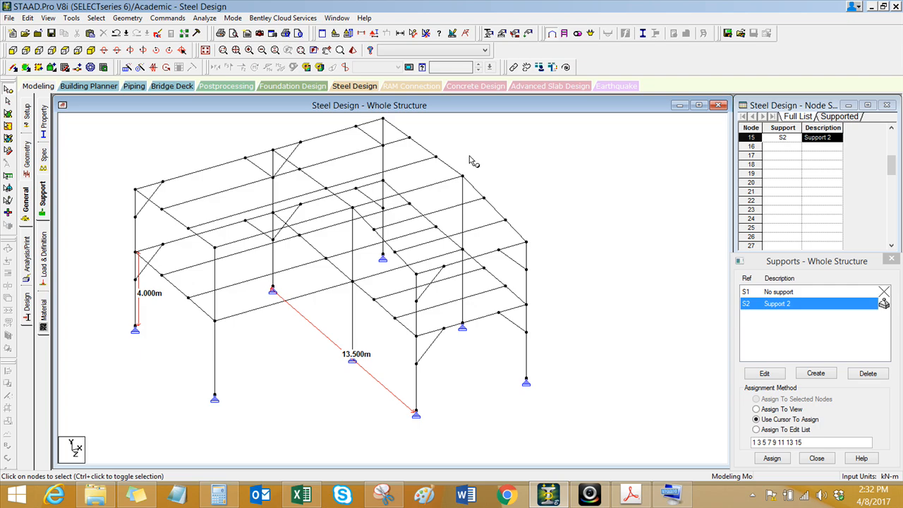
{"action": "left_click", "coordinate": [432, 36]}
{"action": "scroll", "coordinate": [303, 410], "scroll_direction": "down", "scroll_amount": 1}
{"action": "scroll", "coordinate": [304, 383], "scroll_direction": "down", "scroll_amount": 1}
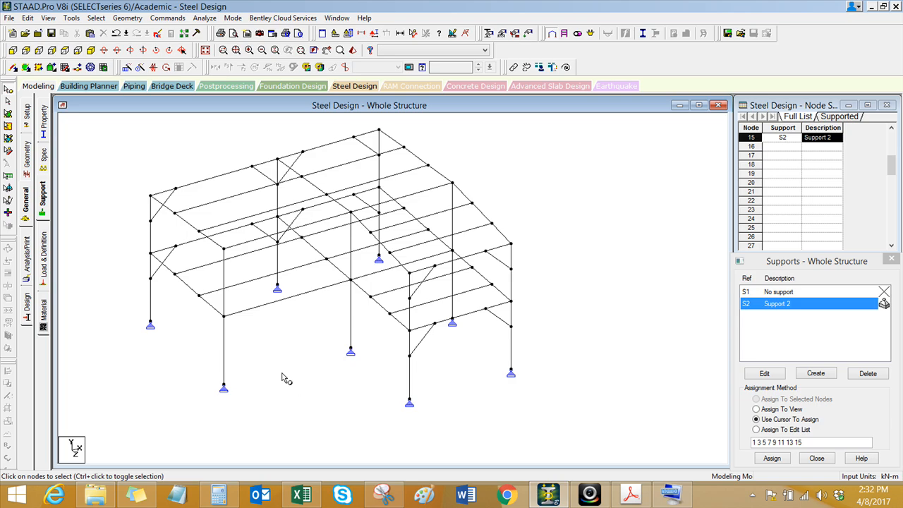
Step: Select all beams at the first-floor level of the frame and show the whole structure
{"action": "left_click", "coordinate": [13, 50]}
{"action": "scroll", "coordinate": [261, 242], "scroll_direction": "down", "scroll_amount": 1}
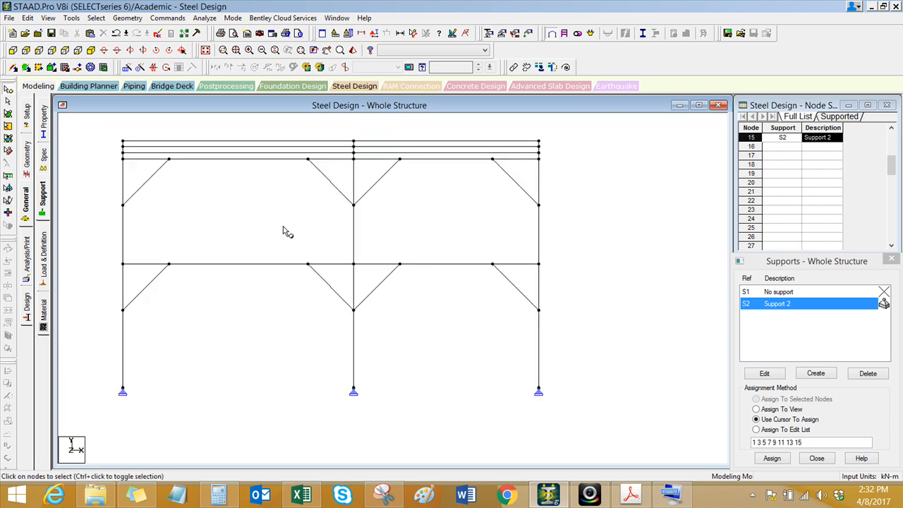
{"action": "left_click_drag", "start_coordinate": [103, 259], "coordinate": [567, 269]}
{"action": "left_click", "coordinate": [205, 52]}
{"action": "scroll", "coordinate": [348, 353], "scroll_direction": "up", "scroll_amount": 1}
{"action": "middle_click_drag", "start_coordinate": [328, 346], "coordinate": [306, 346]}
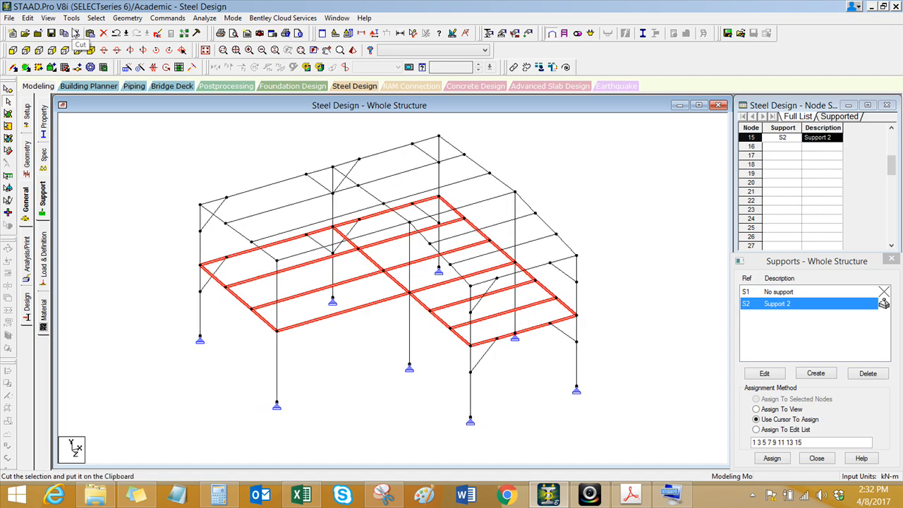
Step: Create a Floor-type group named 1F and associate it with the selected first-floor beams
{"action": "left_click", "coordinate": [48, 18]}
{"action": "left_click", "coordinate": [87, 18]}
{"action": "mouse_move", "coordinate": [71, 18]}
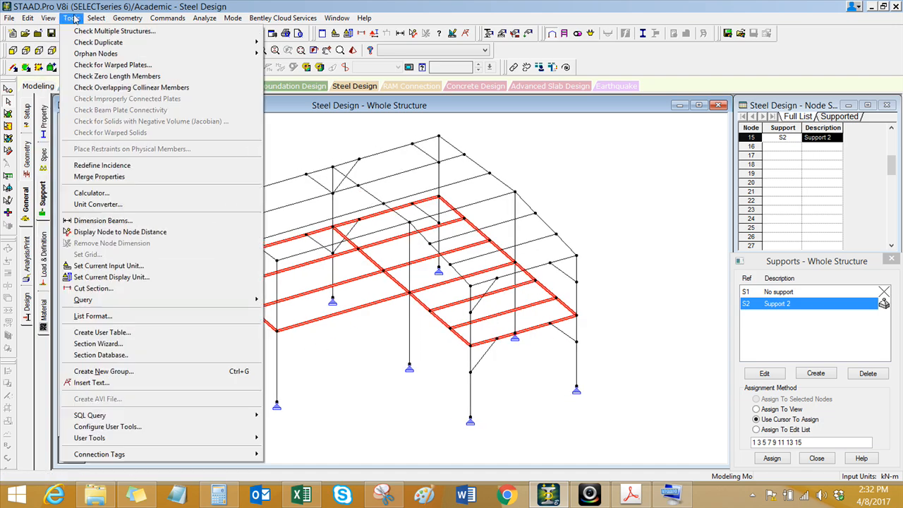
{"action": "left_click", "coordinate": [149, 377]}
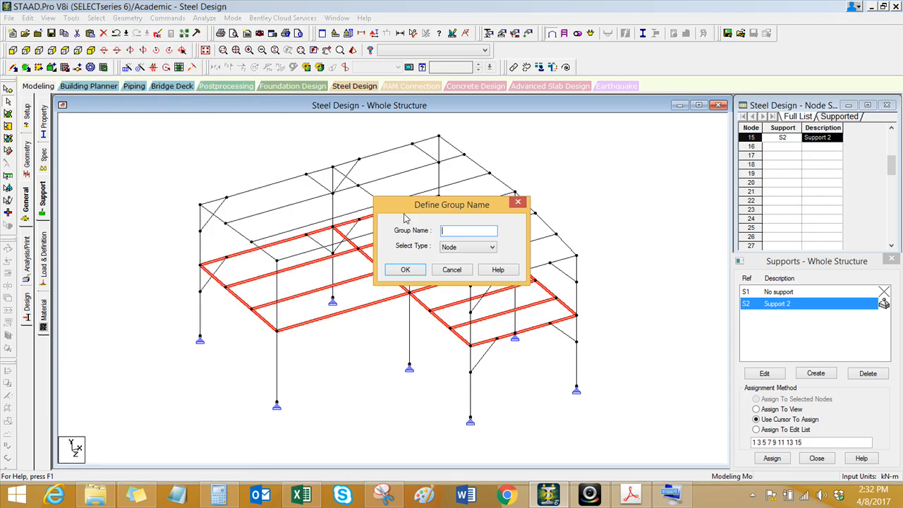
{"action": "left_click", "coordinate": [463, 248]}
{"action": "left_click", "coordinate": [457, 280]}
{"action": "left_click", "coordinate": [458, 232]}
{"action": "left_click", "coordinate": [406, 270]}
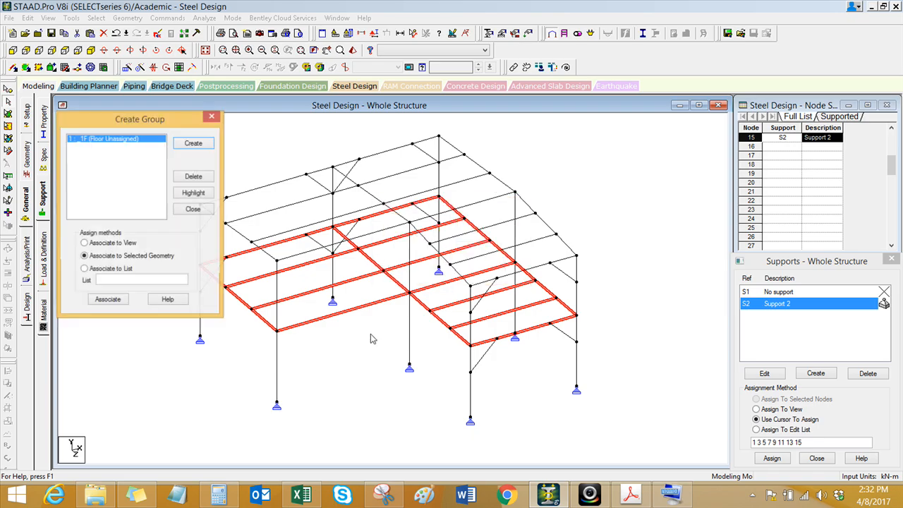
{"action": "left_click", "coordinate": [110, 300]}
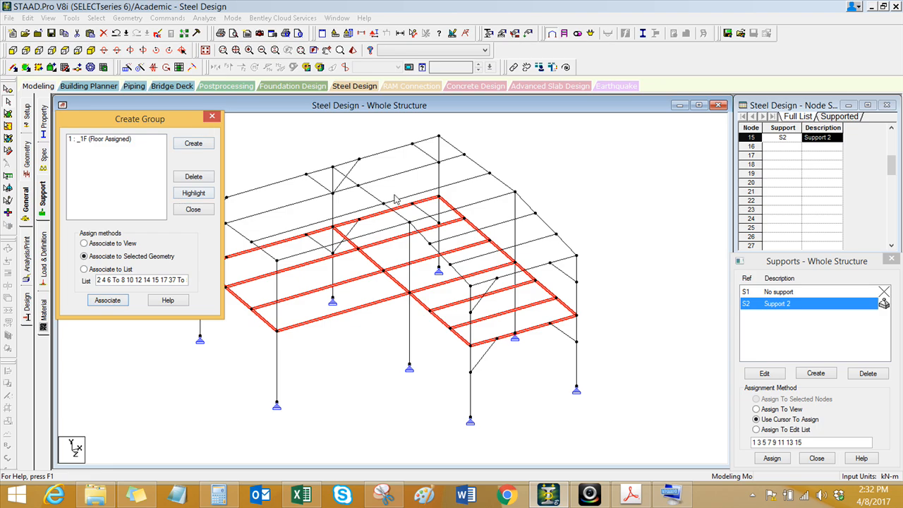
{"action": "left_click", "coordinate": [262, 159]}
Step: Select all roof-level beams and purlins and display only those members
{"action": "scroll", "coordinate": [346, 282], "scroll_direction": "down", "scroll_amount": 1}
{"action": "middle_click_drag", "start_coordinate": [347, 282], "coordinate": [395, 275]}
{"action": "middle_click_drag", "start_coordinate": [274, 184], "coordinate": [242, 184]}
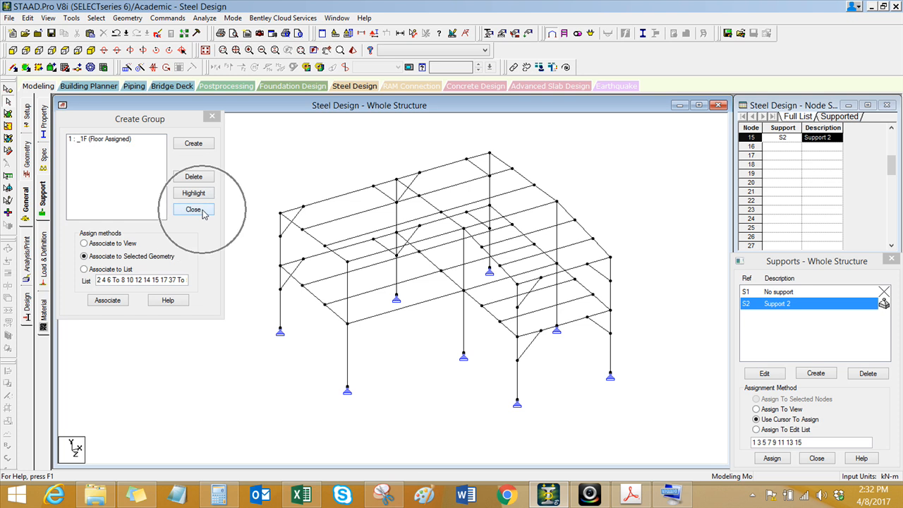
{"action": "left_click", "coordinate": [169, 129]}
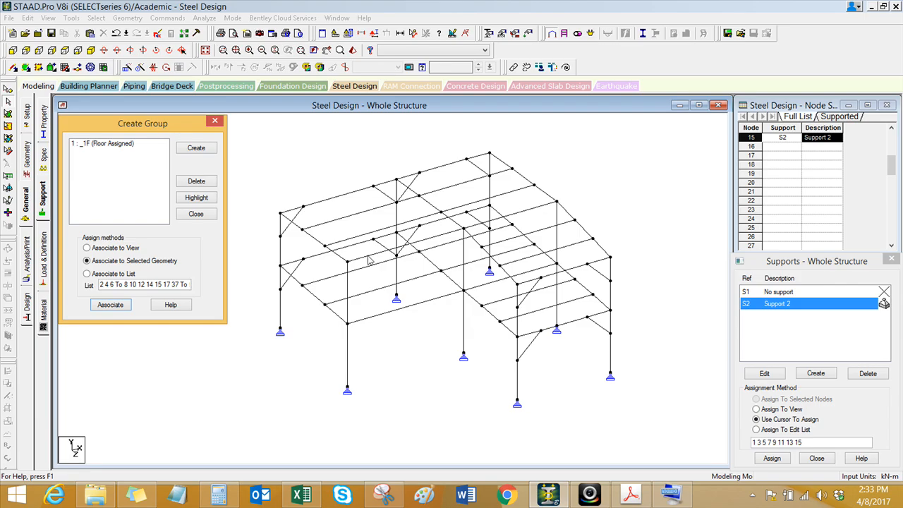
{"action": "left_click", "coordinate": [287, 416]}
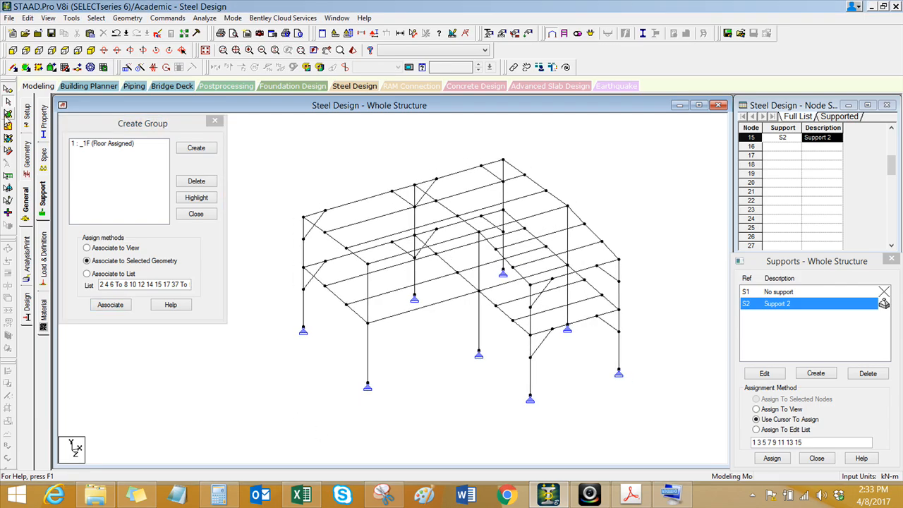
{"action": "left_click", "coordinate": [13, 50]}
{"action": "left_click_drag", "start_coordinate": [260, 148], "coordinate": [673, 193]}
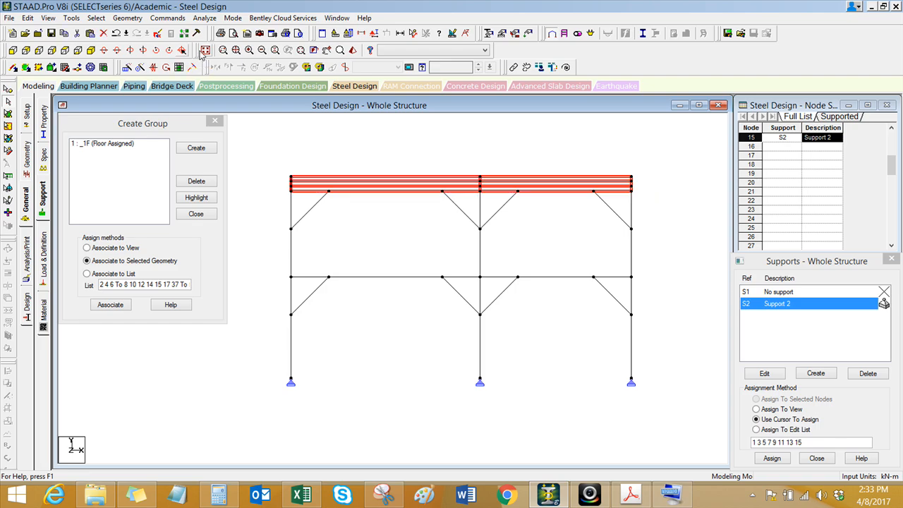
{"action": "left_click", "coordinate": [206, 50]}
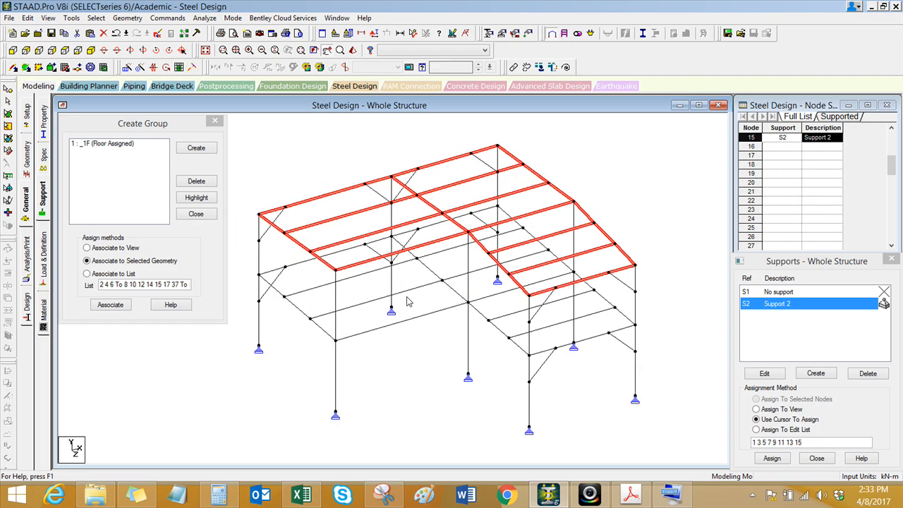
{"action": "left_click", "coordinate": [48, 18]}
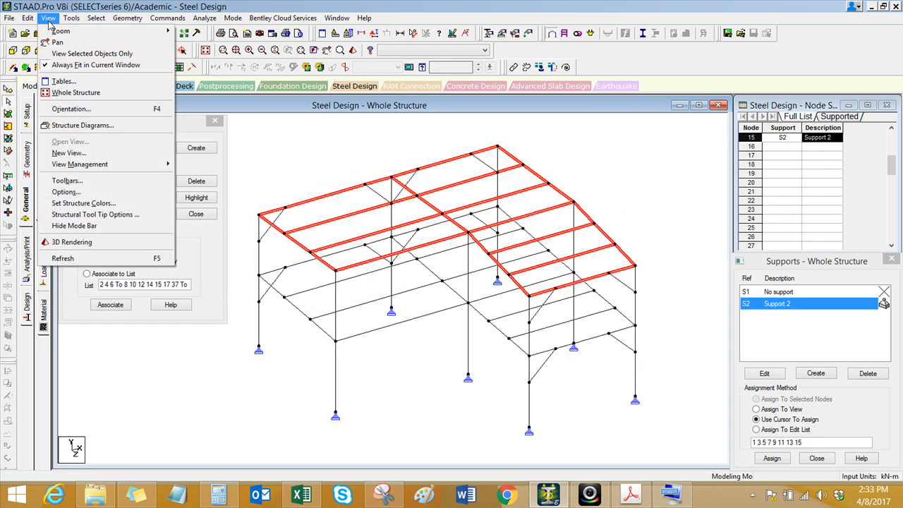
{"action": "left_click", "coordinate": [62, 54]}
{"action": "left_click", "coordinate": [356, 326]}
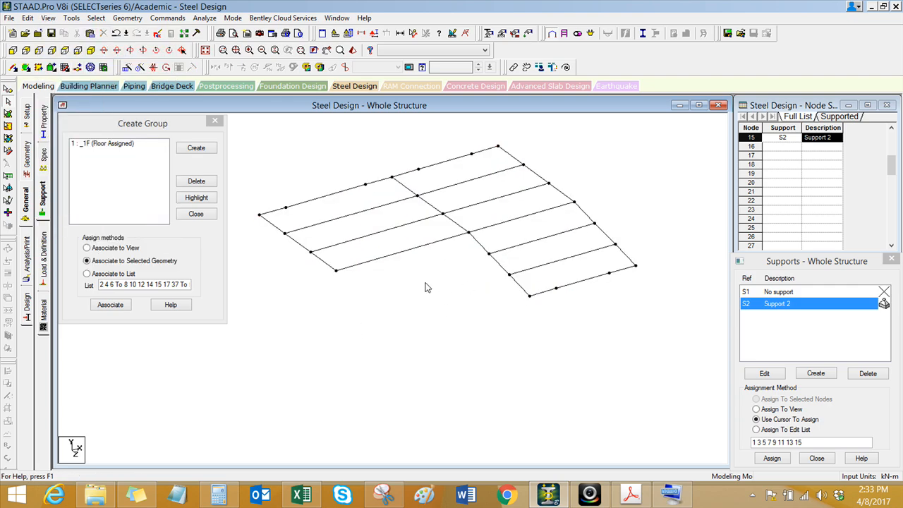
Step: Select all members of the rear roof slope, including its ridge line, and return to an isometric view
{"action": "left_click", "coordinate": [65, 50]}
{"action": "left_click_drag", "start_coordinate": [306, 150], "coordinate": [685, 303]}
{"action": "left_click", "coordinate": [91, 51]}
{"action": "scroll", "coordinate": [339, 286], "scroll_direction": "up", "scroll_amount": 3}
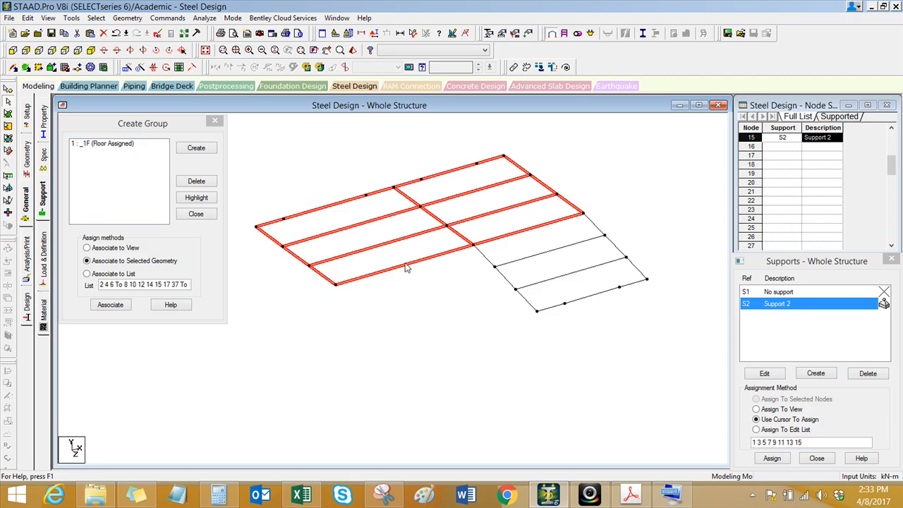
{"action": "scroll", "coordinate": [422, 314], "scroll_direction": "up", "scroll_amount": 1}
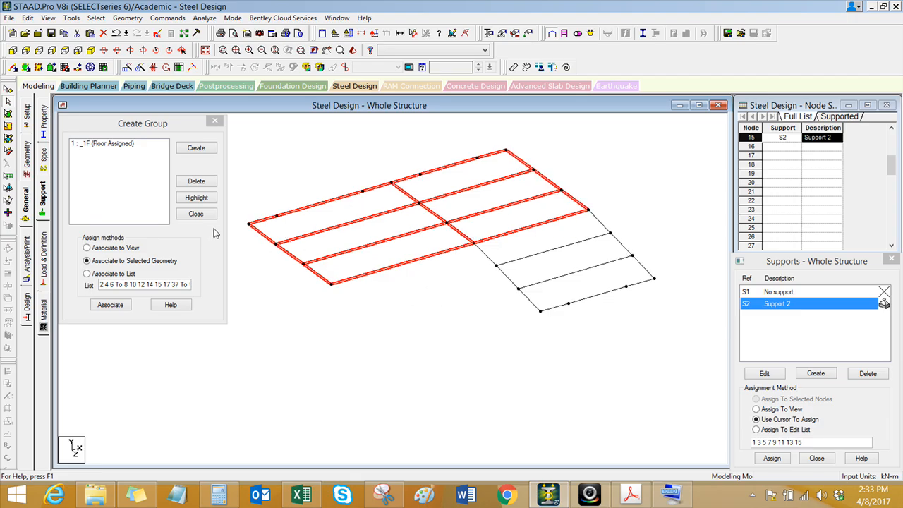
Step: Create a Floor-type group named RF1 and associate it with the selected rear roof slope members
{"action": "left_click", "coordinate": [197, 148]}
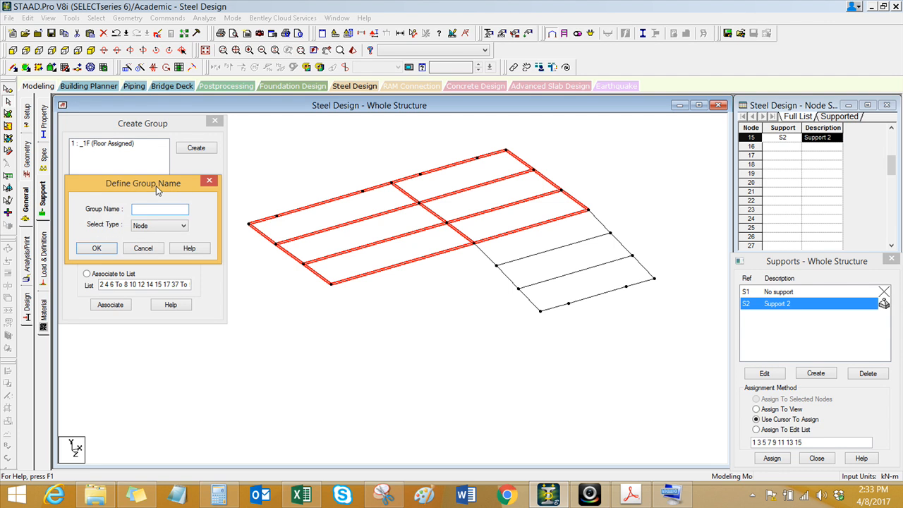
{"action": "left_click_drag", "start_coordinate": [156, 186], "coordinate": [153, 245]}
{"action": "left_click", "coordinate": [162, 290]}
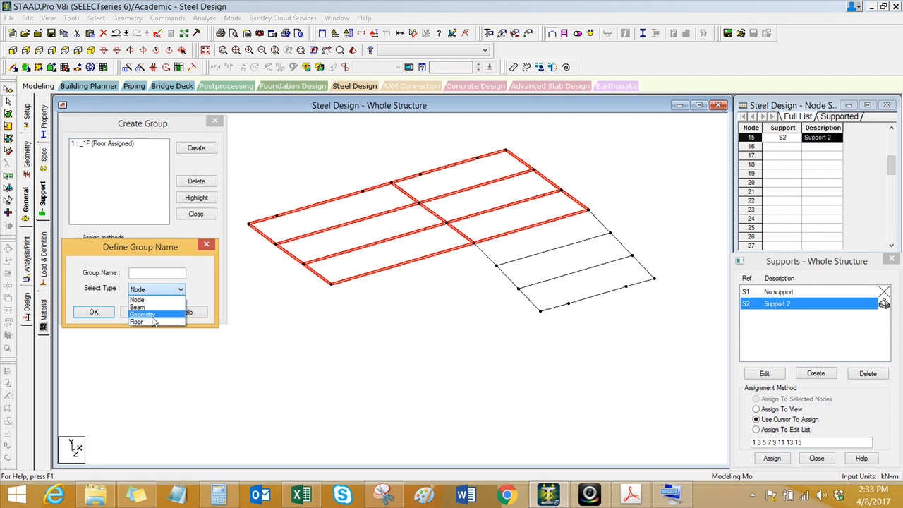
{"action": "left_click", "coordinate": [153, 315]}
{"action": "left_click", "coordinate": [162, 289]}
{"action": "left_click", "coordinate": [154, 321]}
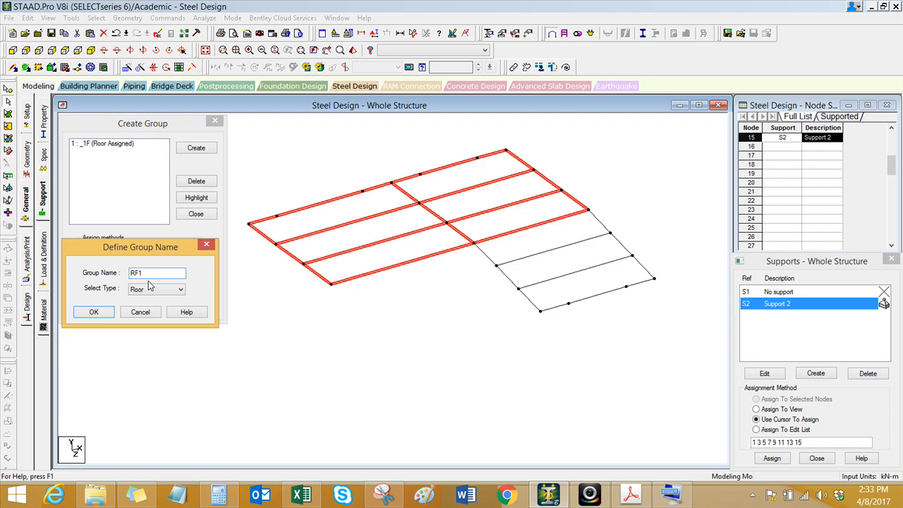
{"action": "left_click", "coordinate": [106, 312]}
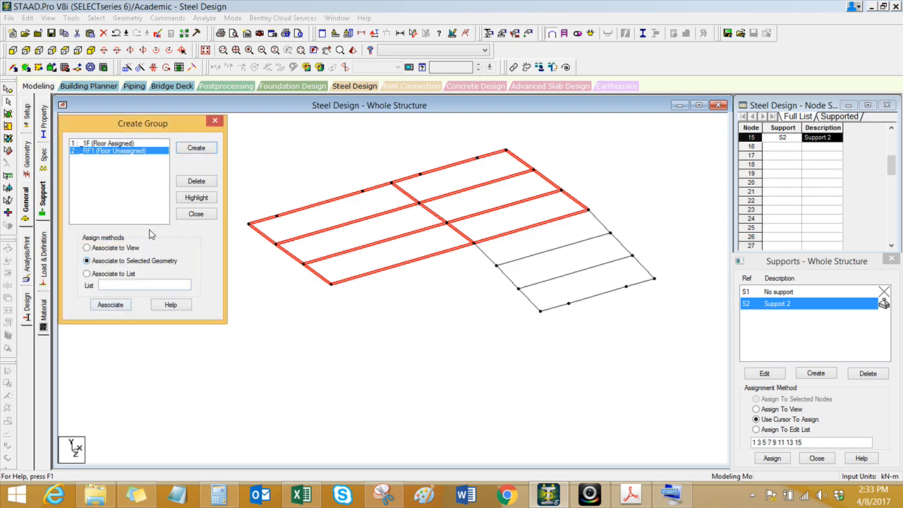
{"action": "left_click", "coordinate": [111, 304]}
{"action": "left_click", "coordinate": [424, 266]}
Step: Select the ridge beam, purlins, rafters and edge beams bounding the front roof slope
{"action": "left_click", "coordinate": [486, 253]}
{"action": "left_click", "coordinate": [503, 238], "text": "ctrl"}
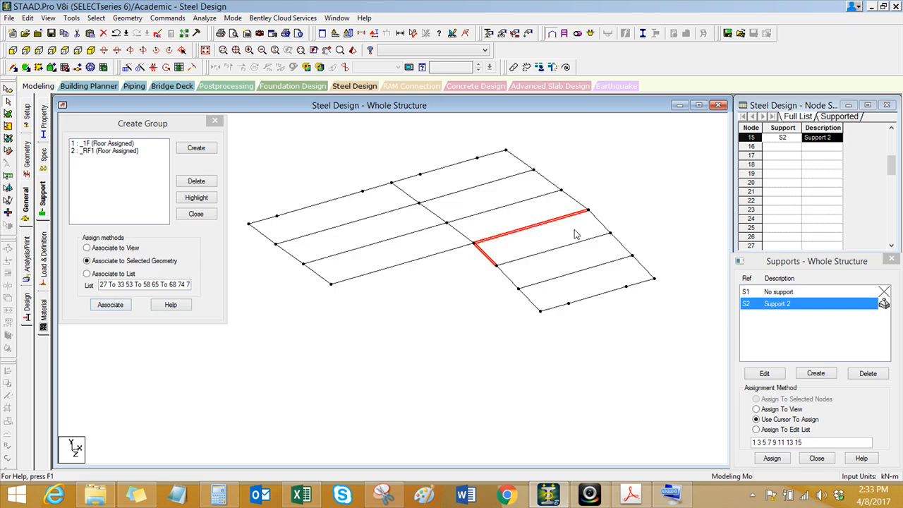
{"action": "left_click", "coordinate": [513, 279], "text": "ctrl"}
{"action": "left_click", "coordinate": [554, 278], "text": "ctrl"}
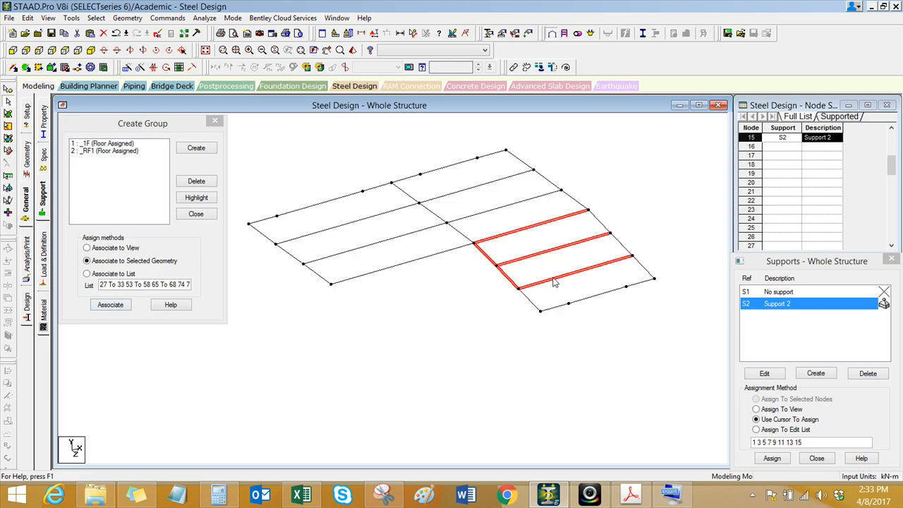
{"action": "left_click", "coordinate": [620, 244], "text": "ctrl"}
{"action": "left_click", "coordinate": [600, 221], "text": "ctrl"}
{"action": "left_click", "coordinate": [530, 300], "text": "ctrl"}
{"action": "left_click", "coordinate": [555, 307], "text": "ctrl"}
{"action": "left_click", "coordinate": [602, 295], "text": "ctrl"}
{"action": "left_click", "coordinate": [643, 283], "text": "ctrl"}
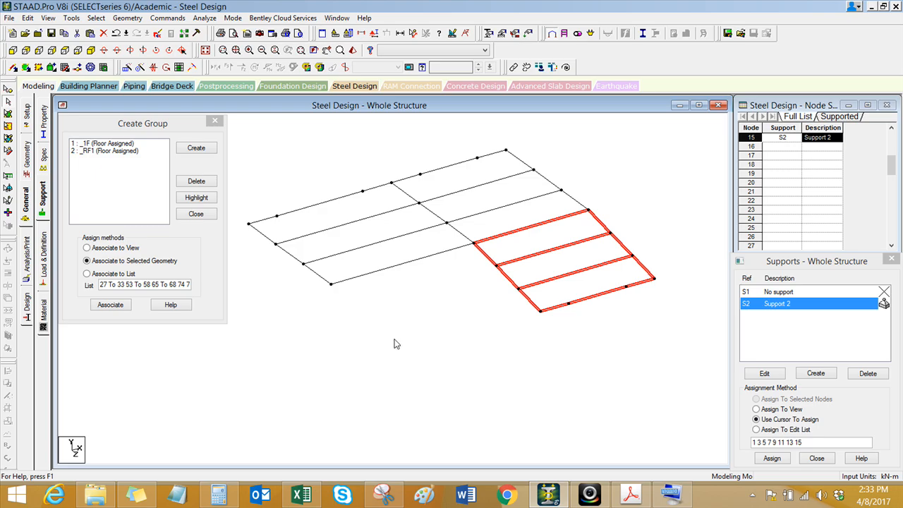
Step: Create a Floor-type group named RF2, associate it with the selected front roof slope members, and accept the auto save
{"action": "left_click", "coordinate": [196, 148]}
{"action": "left_click", "coordinate": [160, 225]}
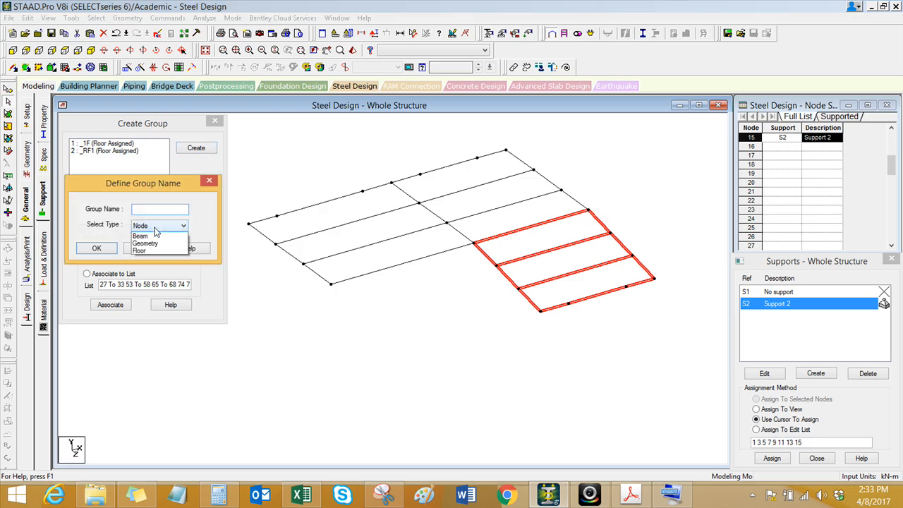
{"action": "left_click", "coordinate": [148, 255]}
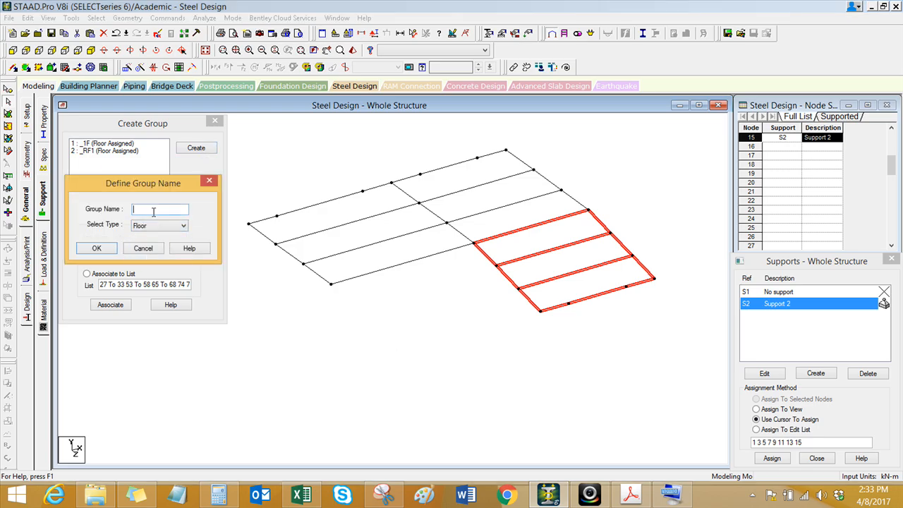
{"action": "left_click", "coordinate": [99, 249]}
{"action": "left_click", "coordinate": [107, 305]}
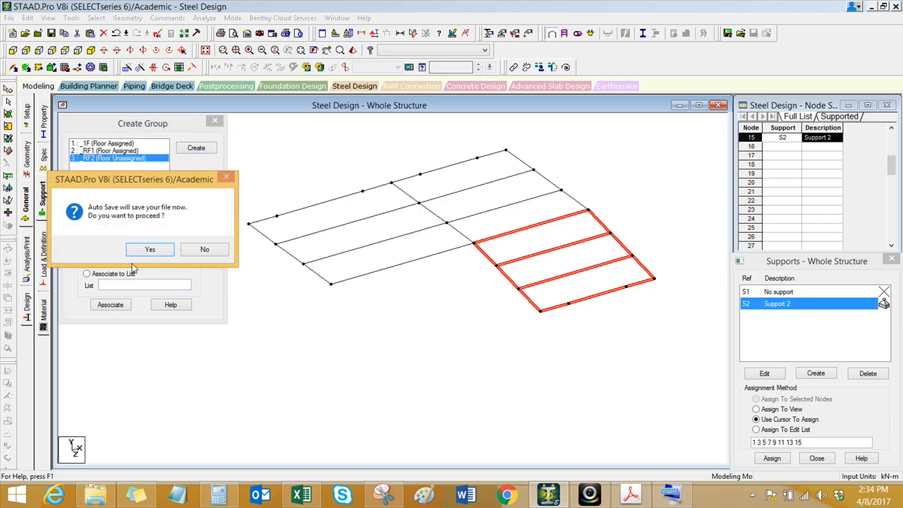
{"action": "left_click", "coordinate": [149, 250]}
{"action": "left_click", "coordinate": [379, 258]}
{"action": "left_click", "coordinate": [109, 306]}
{"action": "left_click", "coordinate": [198, 213]}
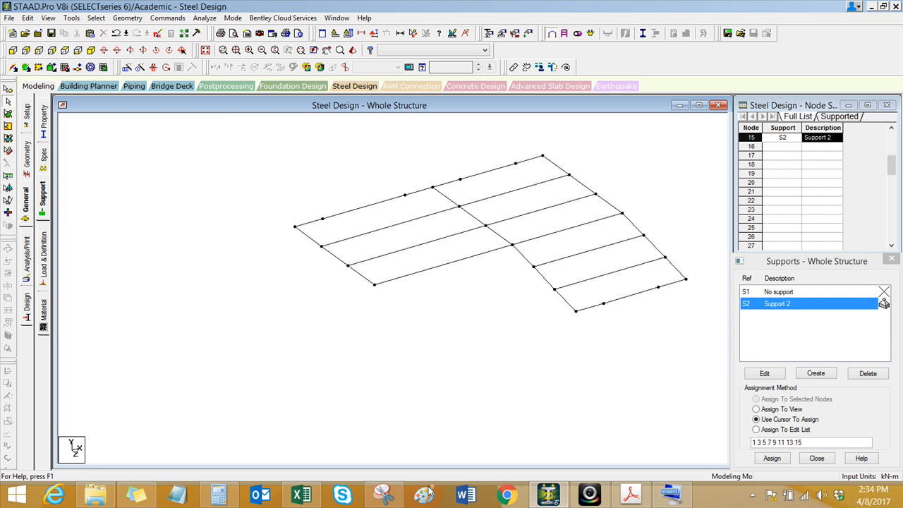
Step: Reopen the Create Group dialog with the on-screen keyboard shown, then minimize the keyboard
{"action": "left_click", "coordinate": [670, 494]}
{"action": "left_click", "coordinate": [295, 226]}
{"action": "left_click", "coordinate": [431, 172]}
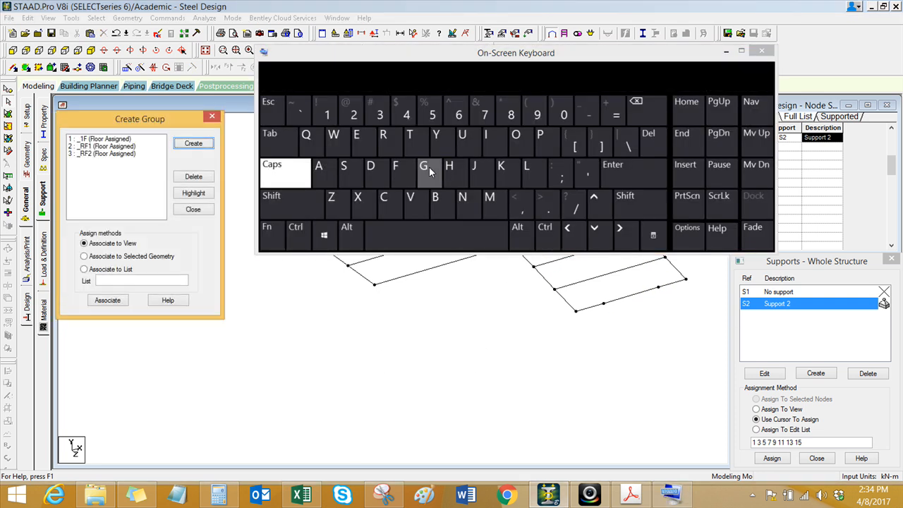
{"action": "left_click", "coordinate": [727, 51]}
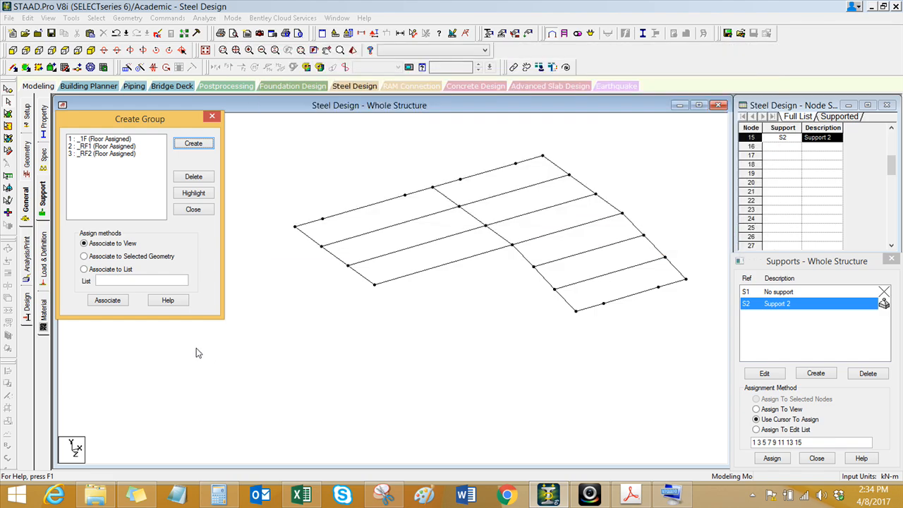
{"action": "left_click_drag", "start_coordinate": [141, 122], "coordinate": [145, 127]}
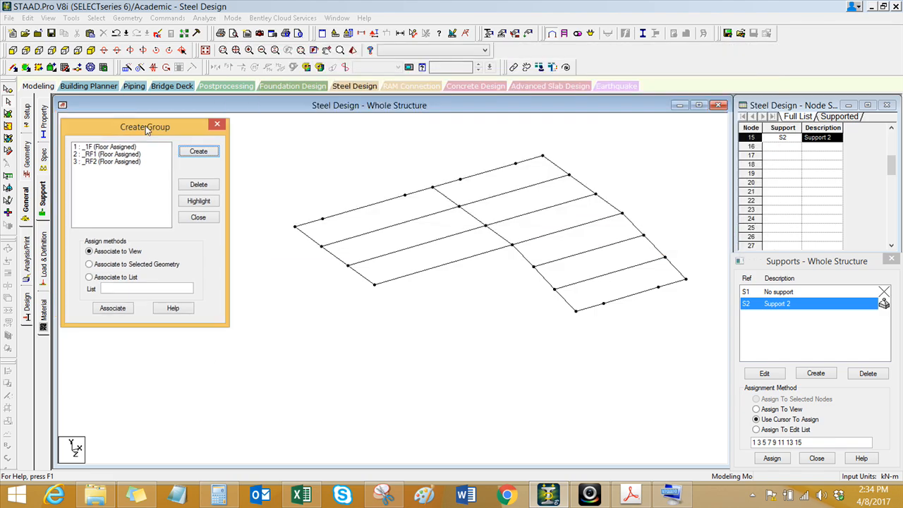
Step: Restore the whole structure, highlight floor groups 1F, RF1 and RF2 in turn, and close the group dialog
{"action": "left_click", "coordinate": [128, 147]}
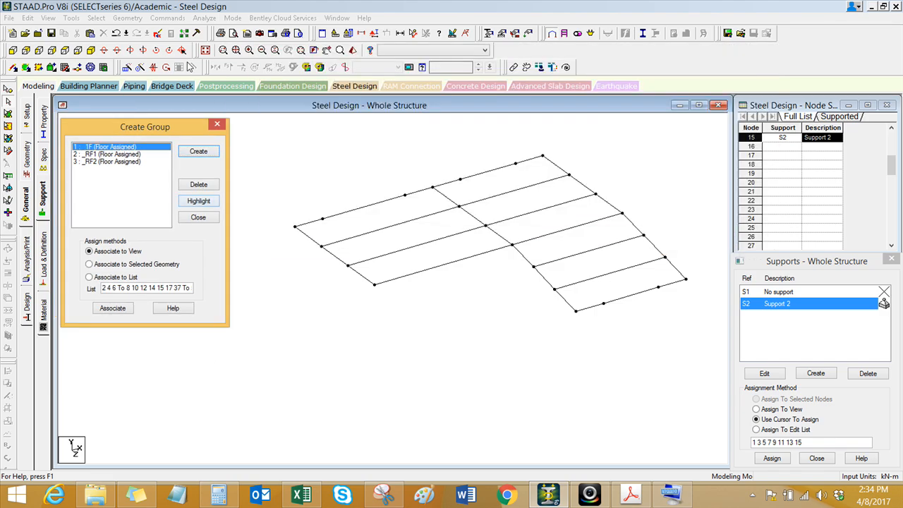
{"action": "left_click", "coordinate": [206, 50]}
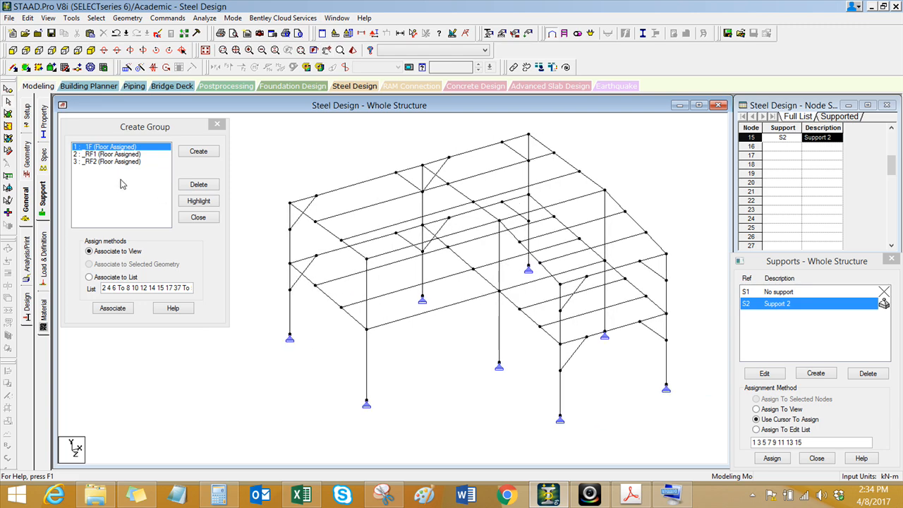
{"action": "left_click", "coordinate": [199, 201]}
{"action": "left_click", "coordinate": [129, 154]}
{"action": "left_click", "coordinate": [192, 202]}
{"action": "left_click", "coordinate": [121, 162]}
{"action": "left_click", "coordinate": [188, 203]}
{"action": "left_click", "coordinate": [216, 124]}
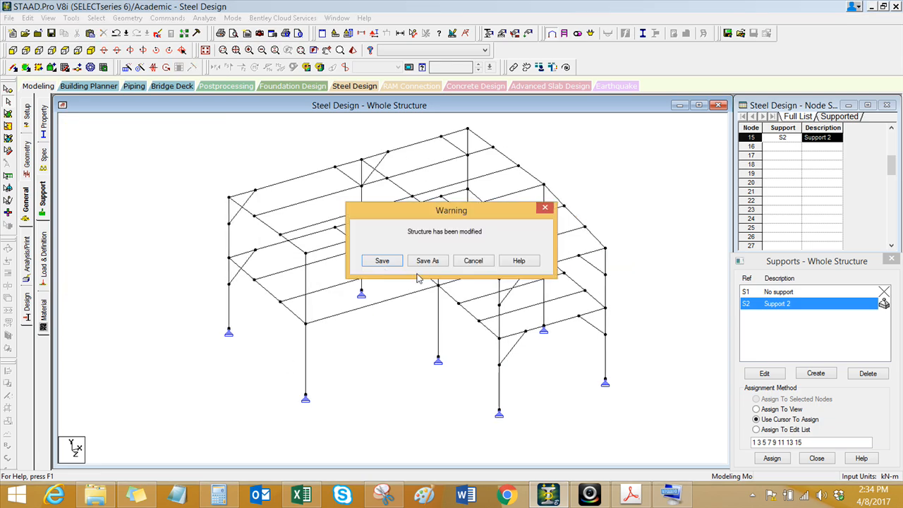
Step: Save the modified structure
{"action": "left_click", "coordinate": [377, 262]}
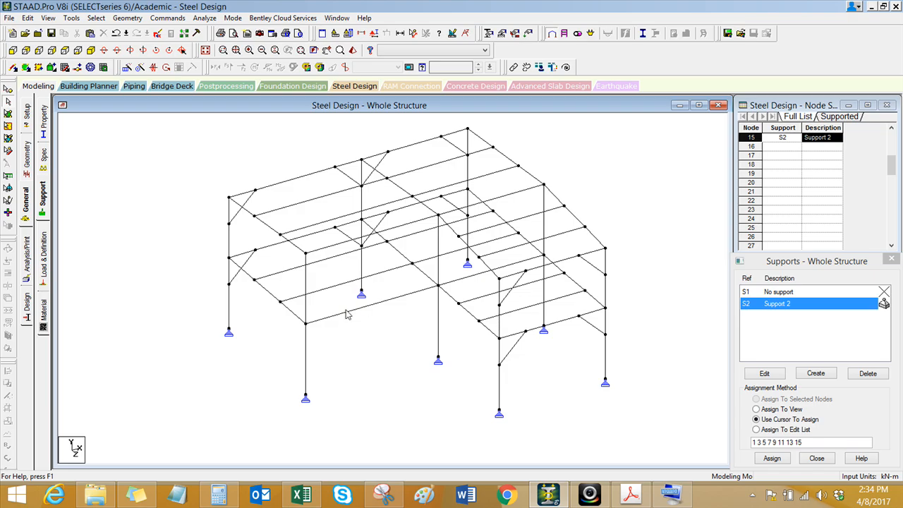
{"action": "middle_click_drag", "start_coordinate": [374, 349], "coordinate": [350, 350]}
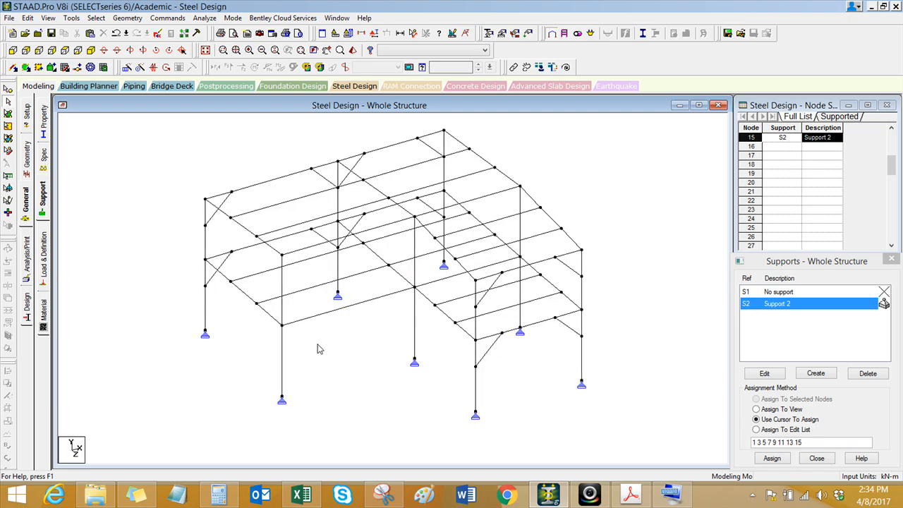
{"action": "mouse_move", "coordinate": [327, 341]}
{"action": "middle_mouse_down"}
{"action": "mouse_move", "coordinate": [317, 339]}
{"action": "mouse_move", "coordinate": [319, 348]}
{"action": "middle_mouse_up"}
{"action": "scroll", "coordinate": [317, 339], "scroll_direction": "up", "scroll_amount": 1}
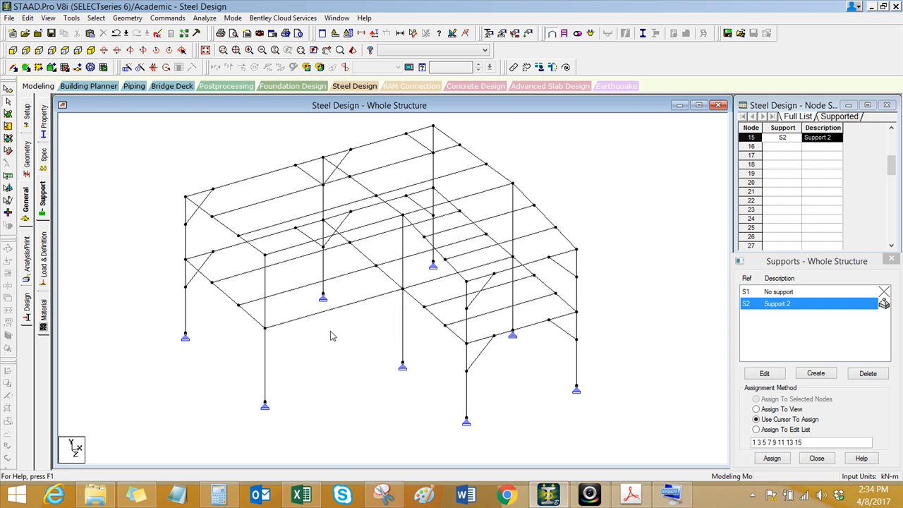
Step: Assign a start partial moment release of MPZ 0.99 to the intermediate secondary beams in both bays and the front extension, selected in plan
{"action": "left_click", "coordinate": [66, 51]}
{"action": "scroll", "coordinate": [307, 306], "scroll_direction": "down", "scroll_amount": 1}
{"action": "middle_click_drag", "start_coordinate": [306, 305], "coordinate": [285, 314]}
{"action": "left_click_drag", "start_coordinate": [362, 180], "coordinate": [270, 269]}
{"action": "left_click_drag", "start_coordinate": [409, 252], "coordinate": [409, 254], "text": "ctrl"}
{"action": "left_click_drag", "start_coordinate": [471, 321], "coordinate": [381, 413], "text": "ctrl"}
{"action": "scroll", "coordinate": [423, 332], "scroll_direction": "up", "scroll_amount": 1}
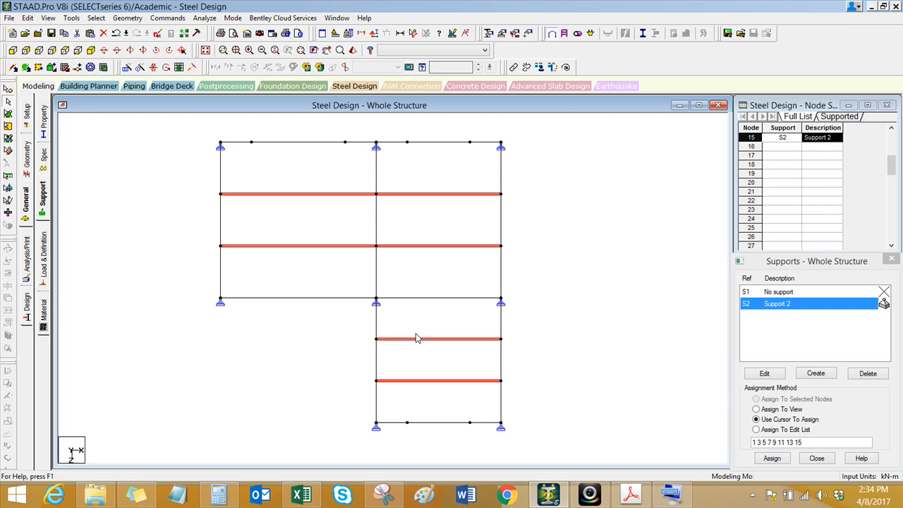
{"action": "left_click", "coordinate": [44, 162]}
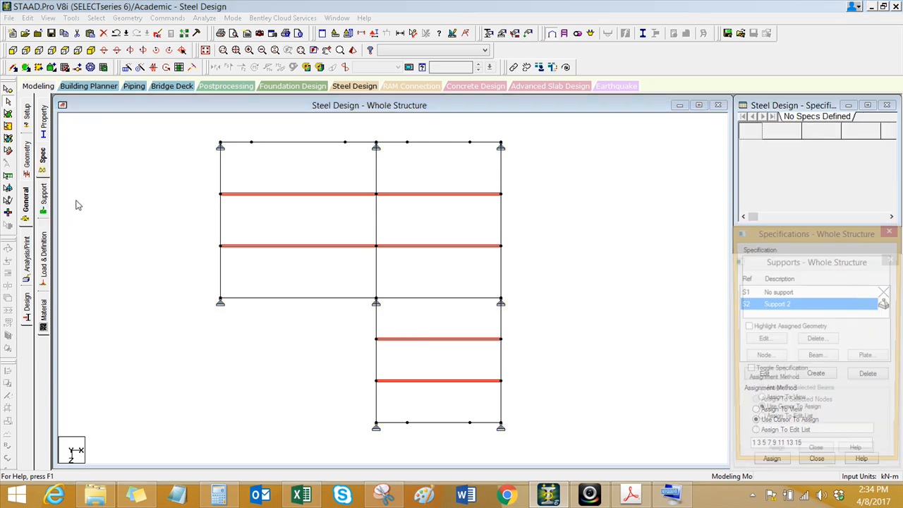
{"action": "middle_click_drag", "start_coordinate": [282, 348], "coordinate": [260, 346]}
{"action": "left_click", "coordinate": [817, 358]}
{"action": "left_click_drag", "start_coordinate": [724, 244], "coordinate": [653, 200]}
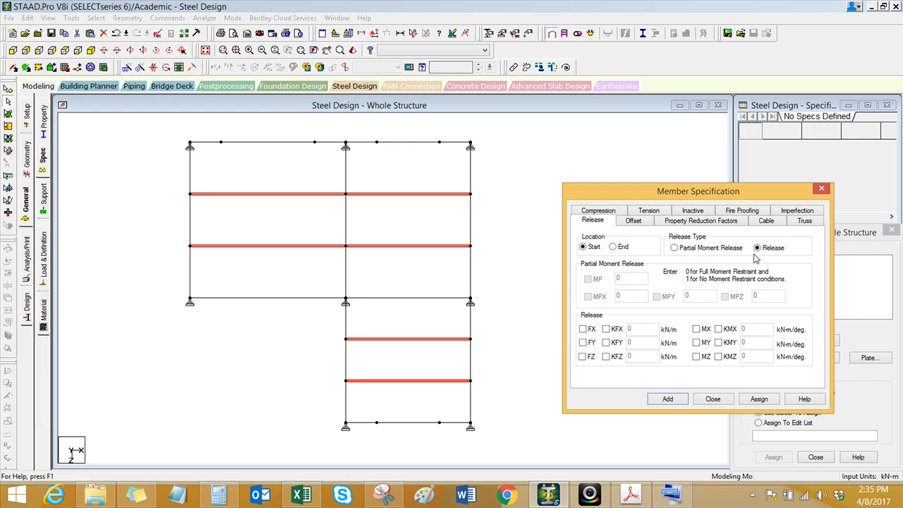
{"action": "left_click", "coordinate": [676, 249]}
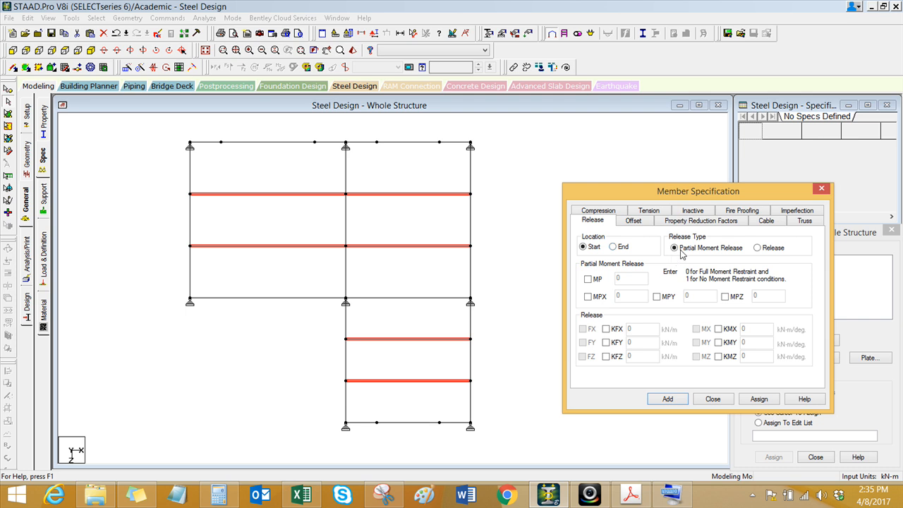
{"action": "left_click", "coordinate": [725, 297]}
{"action": "left_click", "coordinate": [765, 398]}
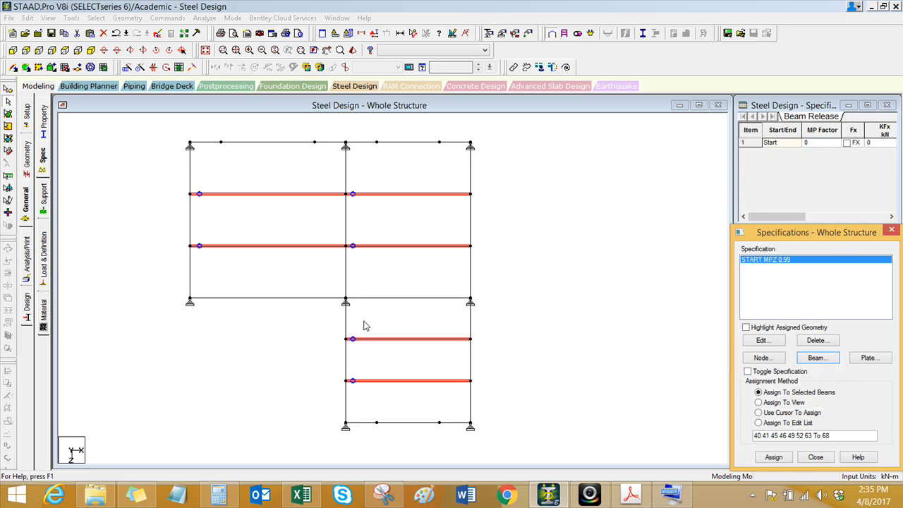
Step: Assign an end partial moment release of MPZ 0.99 to the same intermediate secondary beams
{"action": "middle_click_drag", "start_coordinate": [210, 209], "coordinate": [189, 204]}
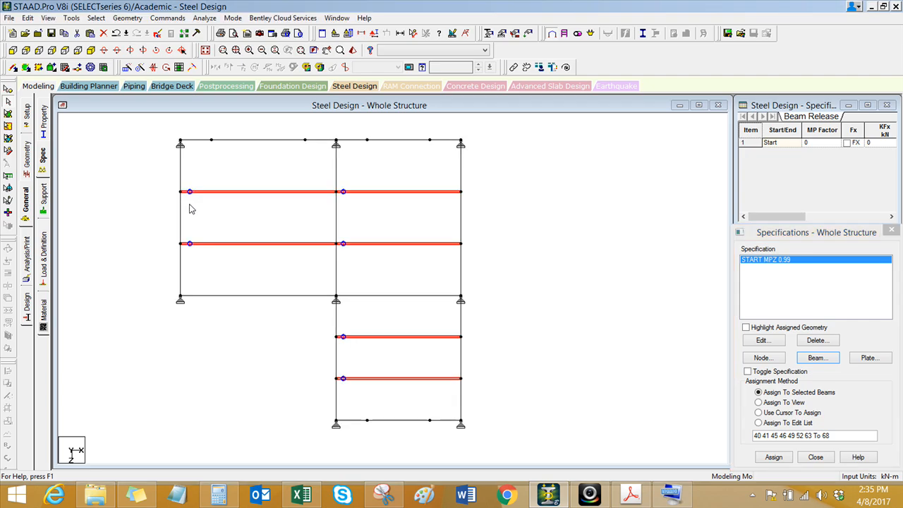
{"action": "scroll", "coordinate": [209, 229], "scroll_direction": "up", "scroll_amount": 1}
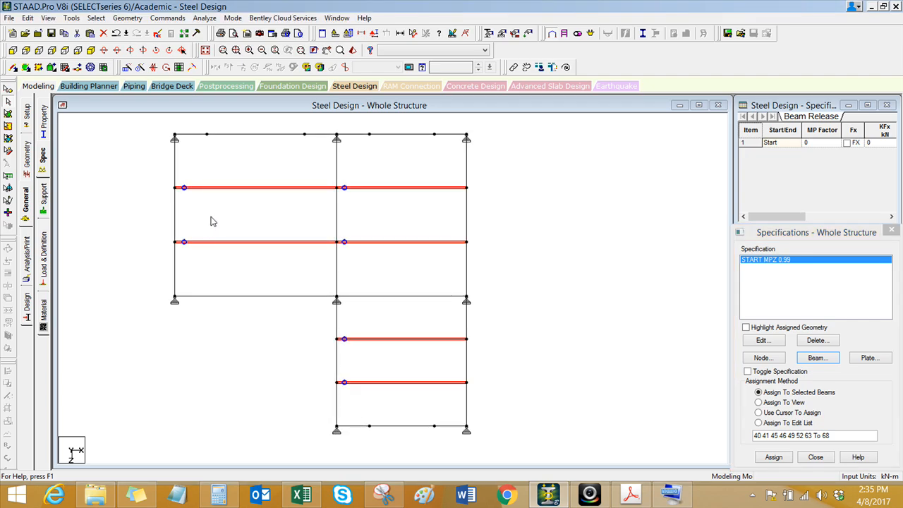
{"action": "left_click", "coordinate": [811, 359]}
{"action": "left_click_drag", "start_coordinate": [730, 244], "coordinate": [579, 182]}
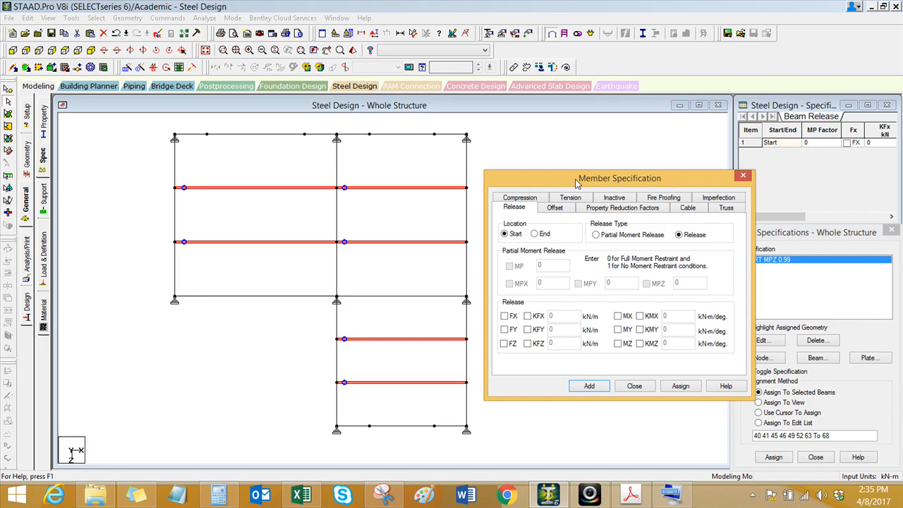
{"action": "left_click", "coordinate": [597, 236]}
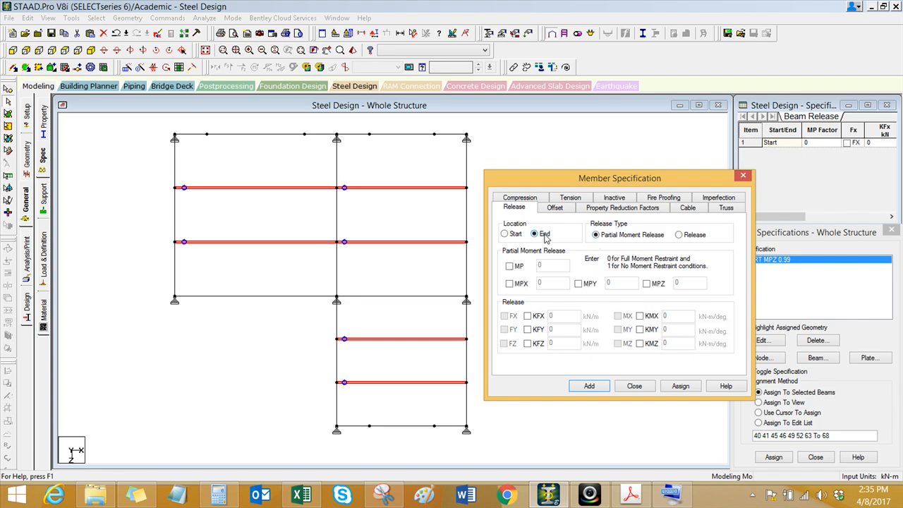
{"action": "left_click", "coordinate": [646, 283]}
{"action": "left_click", "coordinate": [684, 284]}
{"action": "type", "text": ".99"}
{"action": "left_click", "coordinate": [681, 387]}
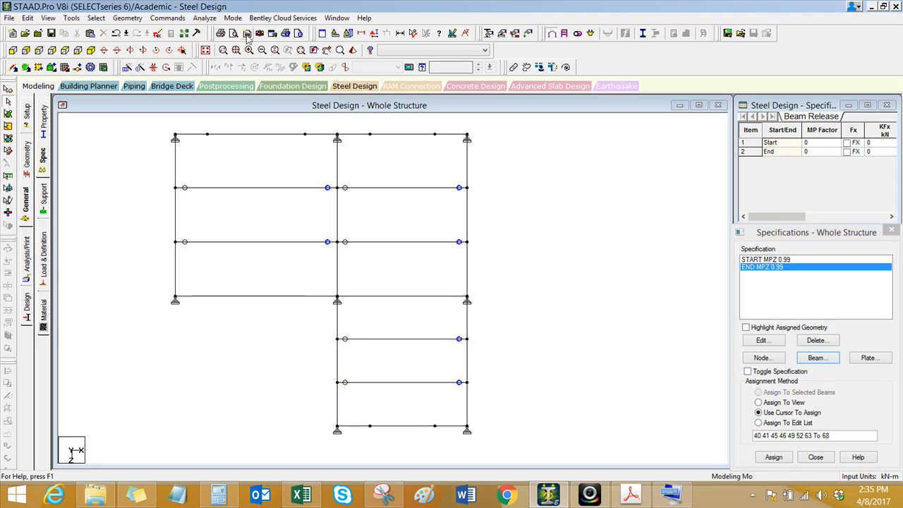
Step: Examine the column orientation in a 3D rendering of the lower rear-left column, its short beam segment and knee brace
{"action": "left_click", "coordinate": [204, 49]}
{"action": "scroll", "coordinate": [316, 351], "scroll_direction": "up", "scroll_amount": 2}
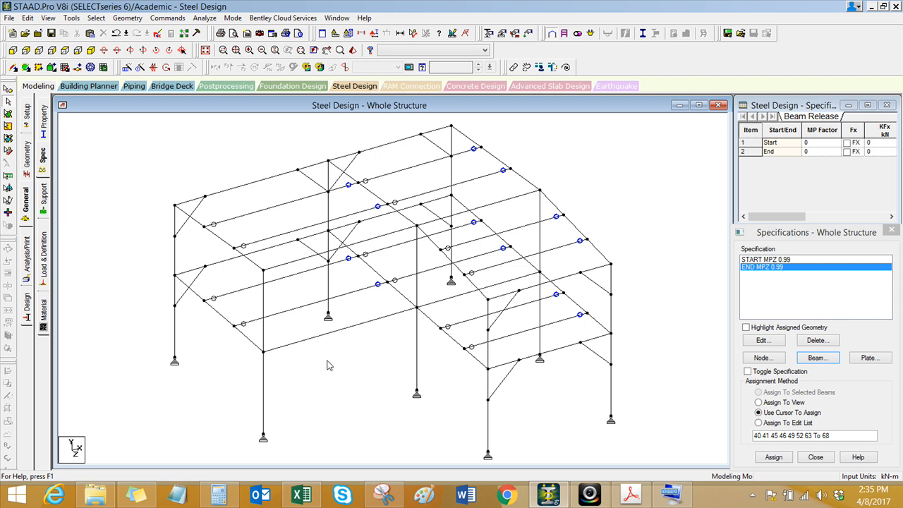
{"action": "left_click", "coordinate": [194, 271]}
{"action": "left_click", "coordinate": [197, 252]}
{"action": "left_click", "coordinate": [189, 273]}
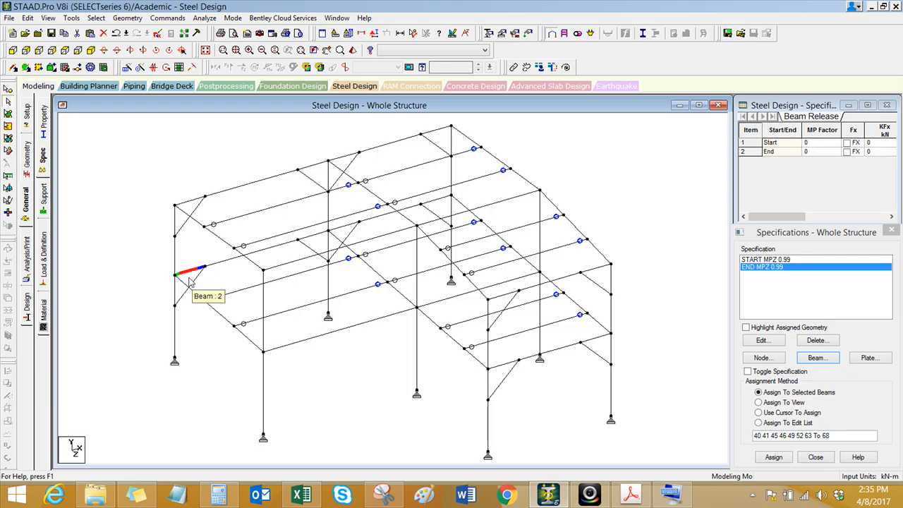
{"action": "left_click", "coordinate": [186, 293], "text": "ctrl"}
{"action": "left_click", "coordinate": [176, 312], "text": "ctrl"}
{"action": "left_click", "coordinate": [346, 66]}
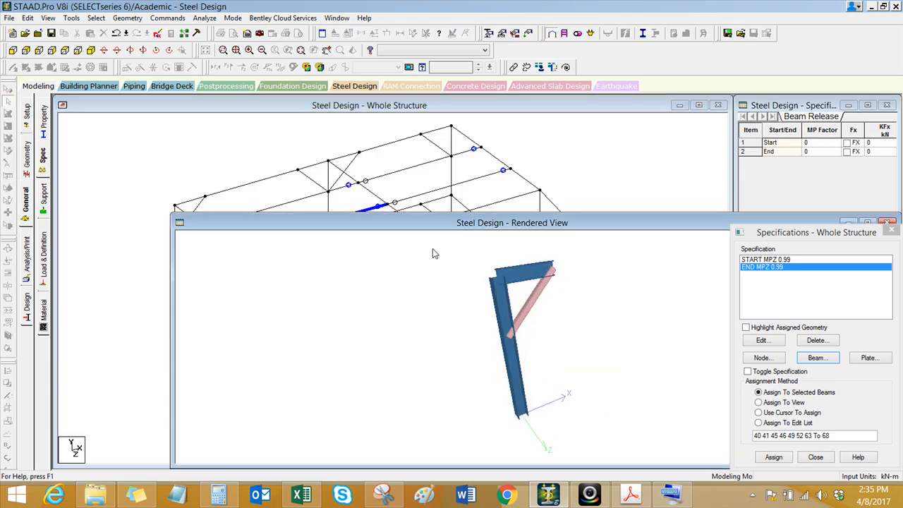
{"action": "left_click_drag", "start_coordinate": [446, 211], "coordinate": [448, 162]}
{"action": "left_click_drag", "start_coordinate": [501, 313], "coordinate": [474, 323]}
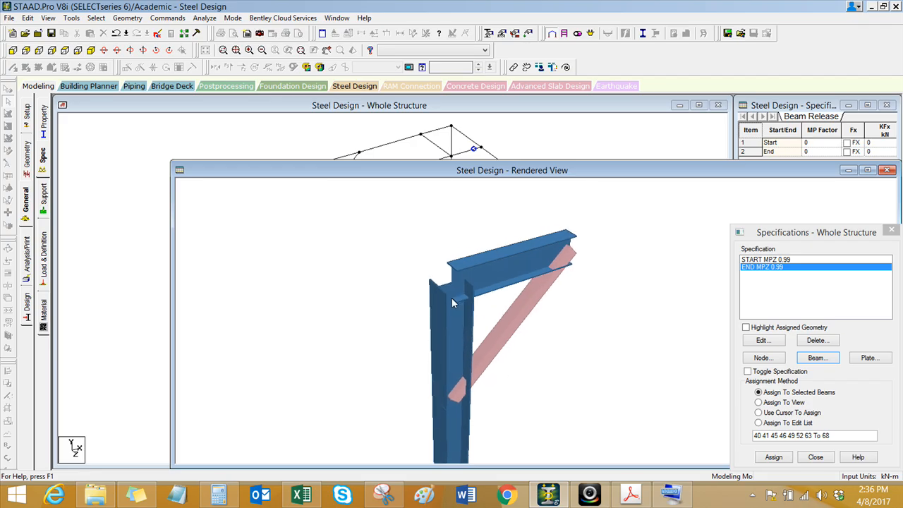
{"action": "left_click", "coordinate": [888, 170]}
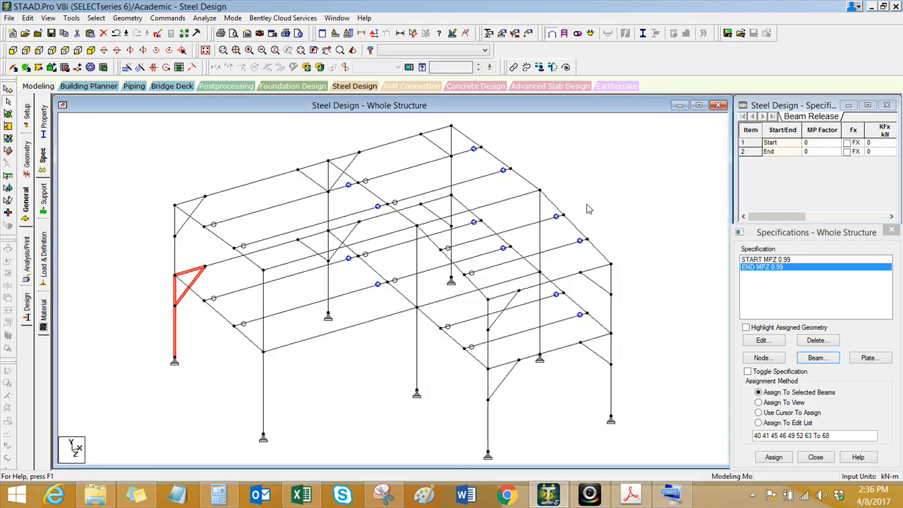
Step: Create a 90-degree beta angle and assign it to all HP12X63 columns
{"action": "left_click", "coordinate": [47, 122]}
{"action": "left_click", "coordinate": [777, 271]}
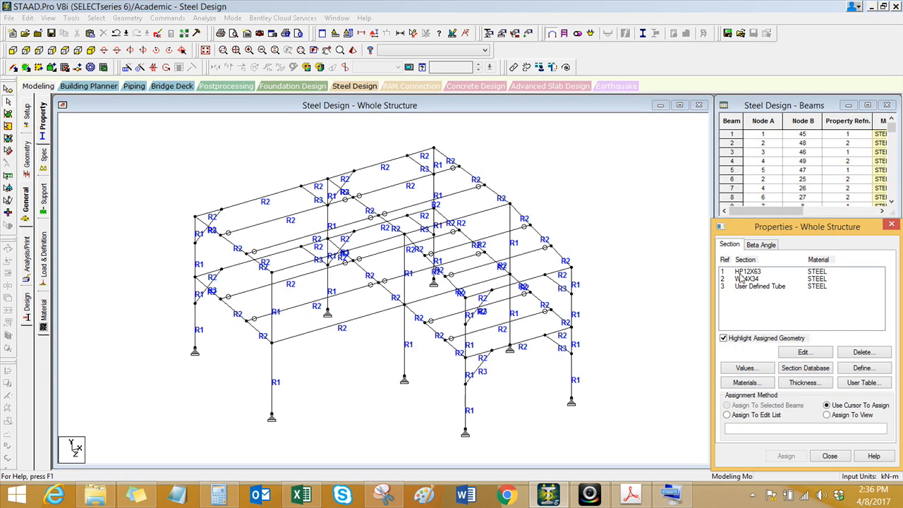
{"action": "left_click", "coordinate": [762, 247]}
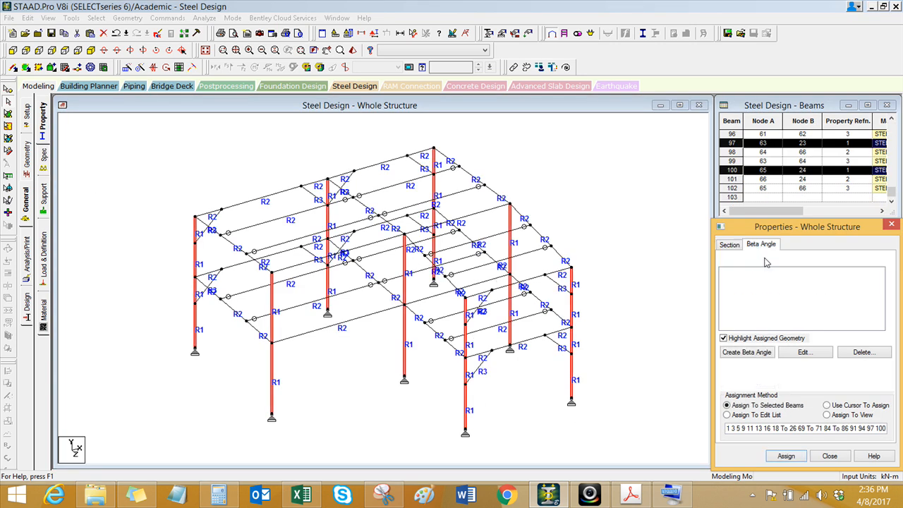
{"action": "left_click", "coordinate": [748, 352]}
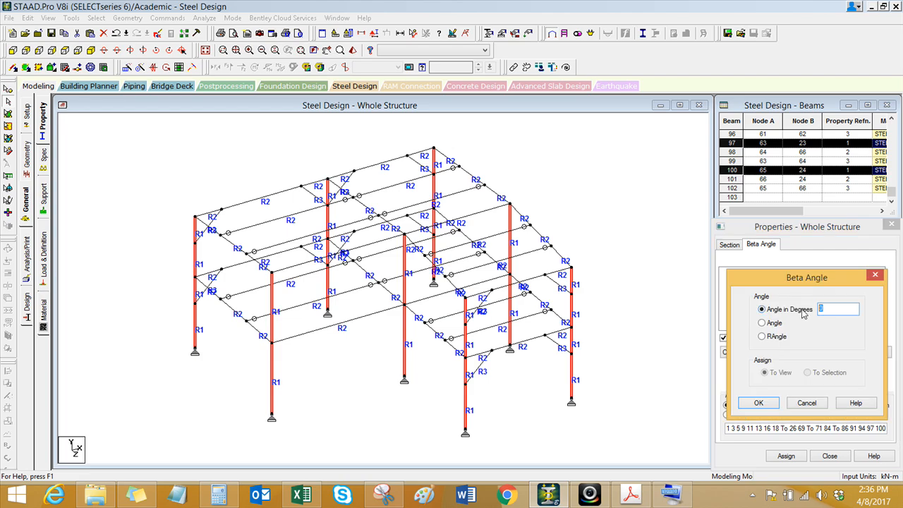
{"action": "left_click", "coordinate": [757, 404]}
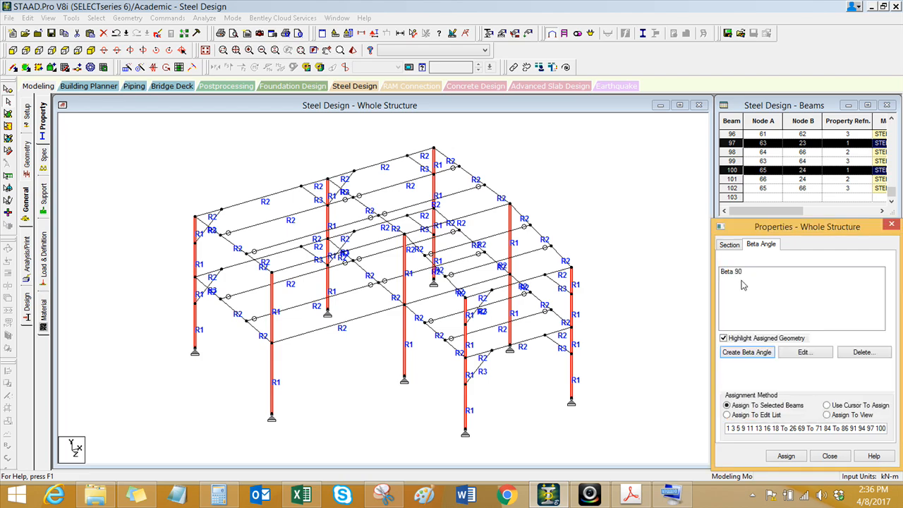
{"action": "left_click", "coordinate": [96, 17]}
{"action": "mouse_move", "coordinate": [195, 220]}
{"action": "left_click", "coordinate": [233, 232]}
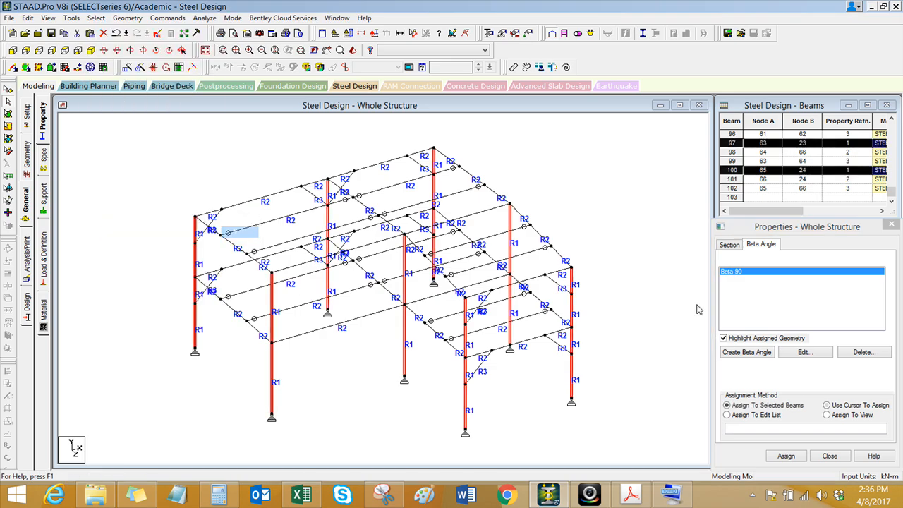
{"action": "left_click", "coordinate": [786, 455]}
{"action": "left_click", "coordinate": [819, 317]}
{"action": "left_click", "coordinate": [579, 172]}
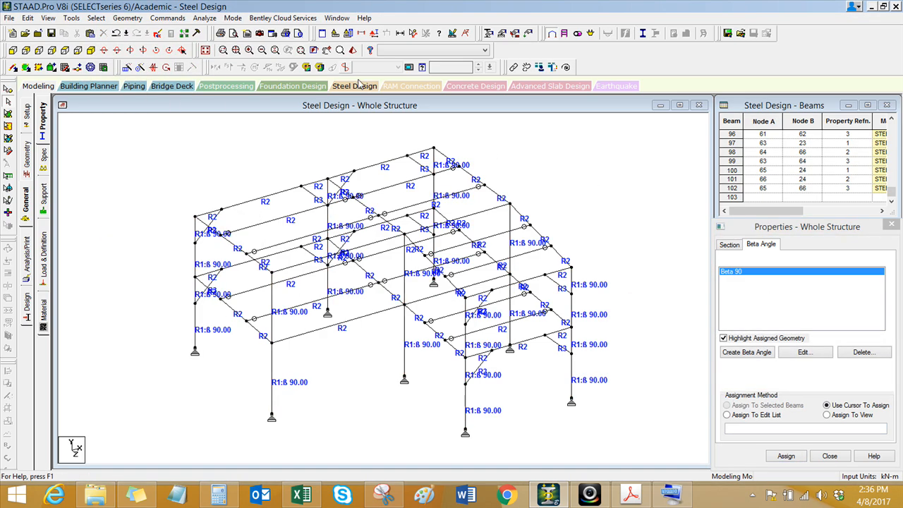
Step: Examine the rotated column in a 3D rendering of the rear-left column with its connected beams and knee braces
{"action": "left_click_drag", "start_coordinate": [141, 186], "coordinate": [216, 345]}
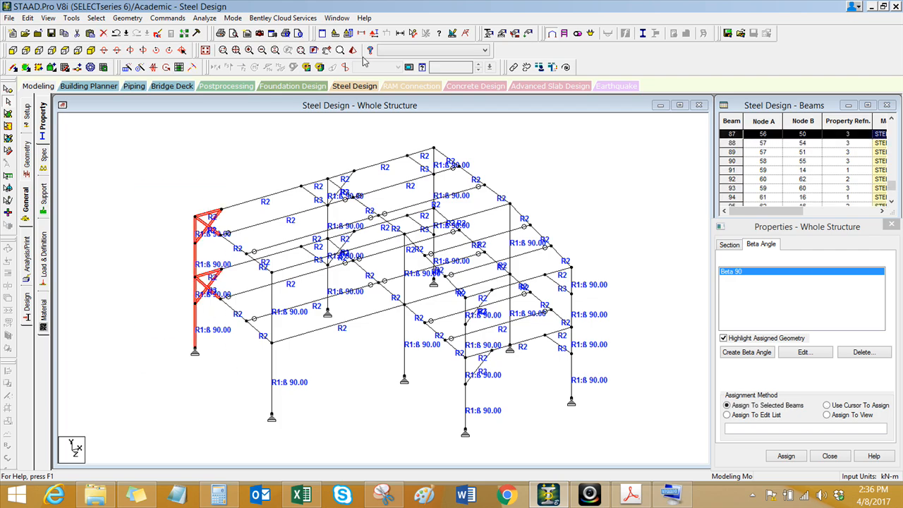
{"action": "left_click", "coordinate": [352, 50]}
{"action": "left_click_drag", "start_coordinate": [413, 363], "coordinate": [416, 465]}
{"action": "scroll", "coordinate": [452, 261], "scroll_direction": "up", "scroll_amount": 1}
{"action": "middle_click_drag", "start_coordinate": [451, 261], "coordinate": [440, 286]}
{"action": "scroll", "coordinate": [405, 323], "scroll_direction": "up", "scroll_amount": 3}
{"action": "scroll", "coordinate": [406, 324], "scroll_direction": "up", "scroll_amount": 4}
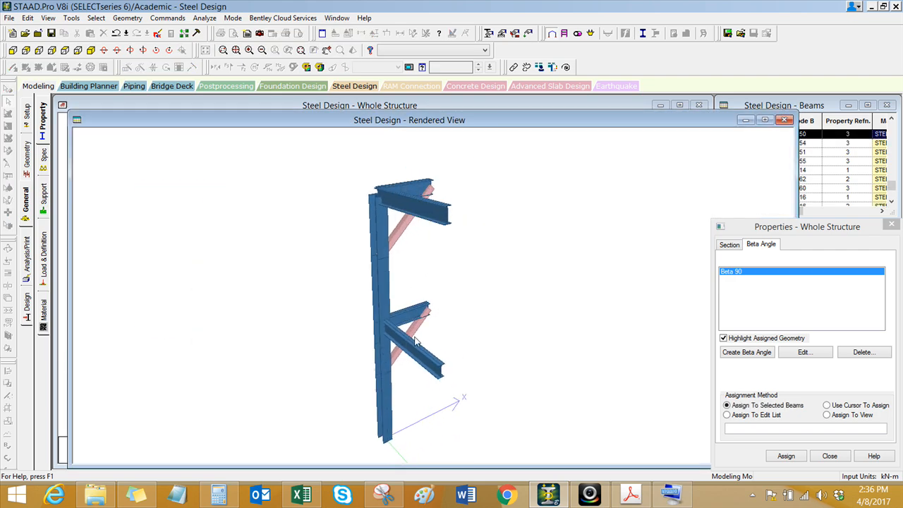
{"action": "left_click_drag", "start_coordinate": [371, 343], "coordinate": [210, 343]}
{"action": "left_click_drag", "start_coordinate": [437, 362], "coordinate": [436, 308]}
{"action": "left_click", "coordinate": [785, 122]}
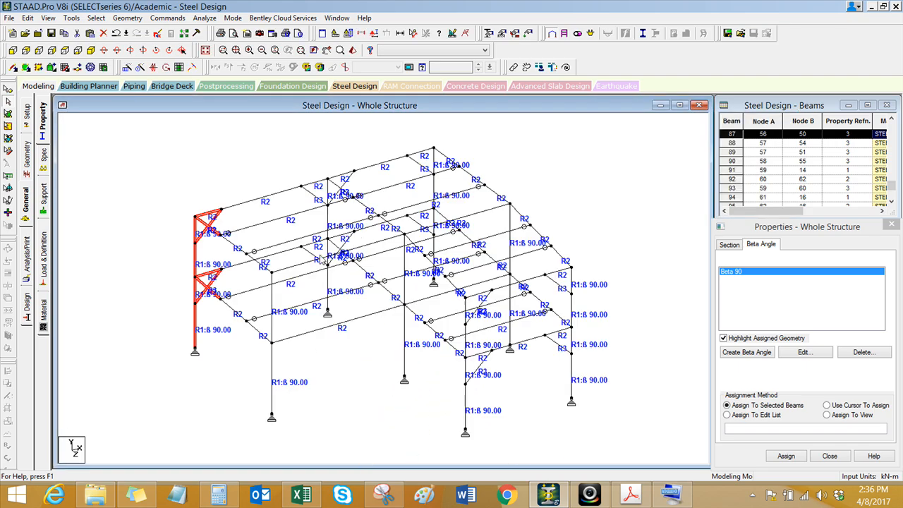
Step: Assign the START MPZ 0.99 release to the six short knee-braced beam segments that start at columns on both levels
{"action": "left_click", "coordinate": [209, 215]}
{"action": "left_click", "coordinate": [211, 274], "text": "ctrl"}
{"action": "left_click", "coordinate": [341, 177], "text": "ctrl"}
{"action": "left_click", "coordinate": [341, 236], "text": "ctrl"}
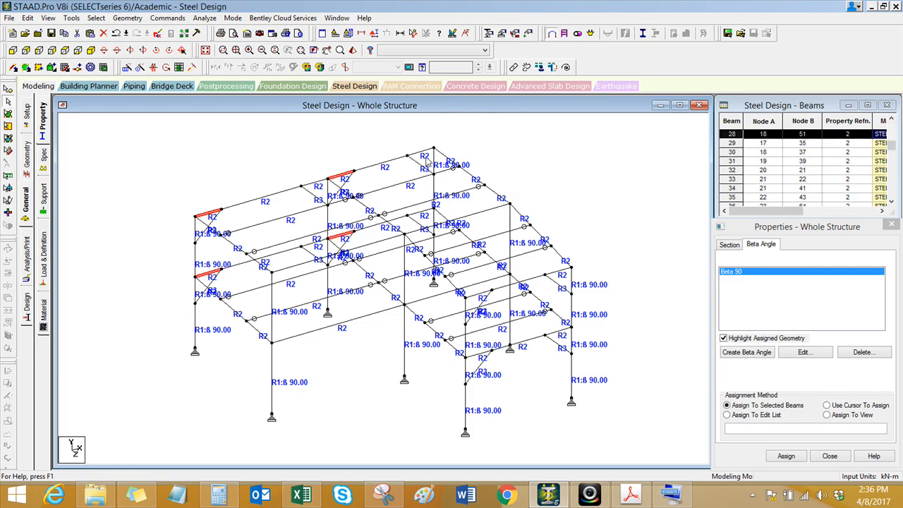
{"action": "left_click", "coordinate": [484, 294], "text": "ctrl"}
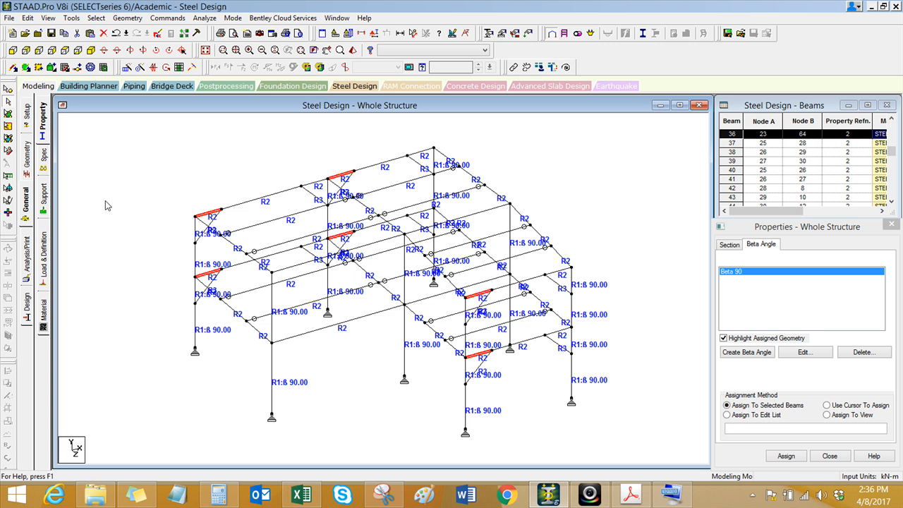
{"action": "left_click", "coordinate": [39, 159]}
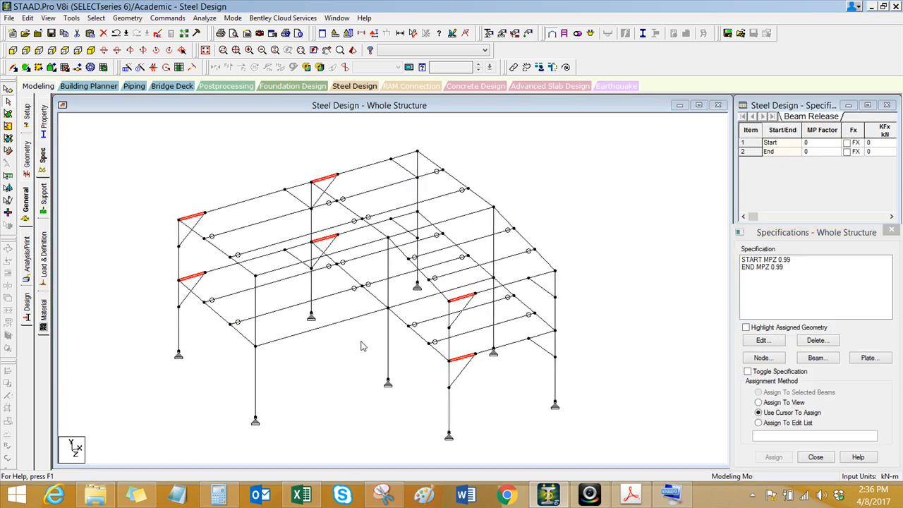
{"action": "left_click", "coordinate": [775, 260]}
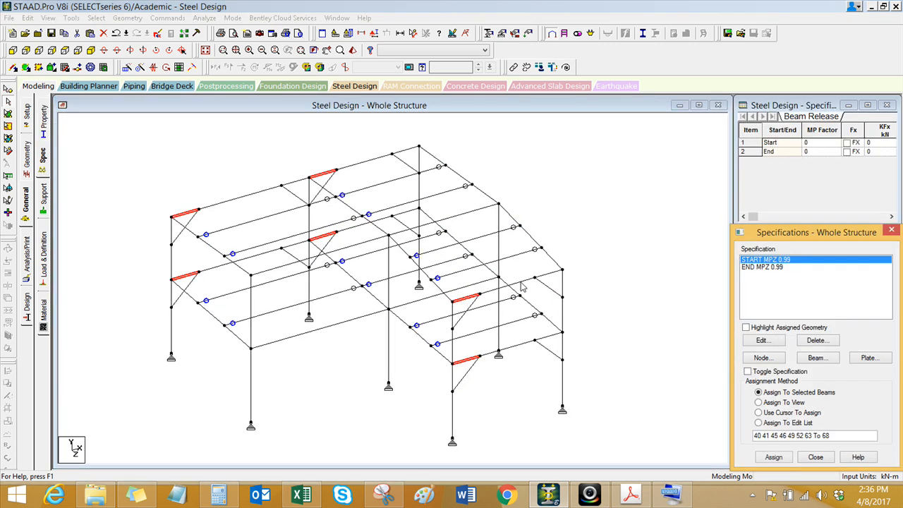
{"action": "left_click", "coordinate": [774, 457]}
{"action": "left_click", "coordinate": [817, 376]}
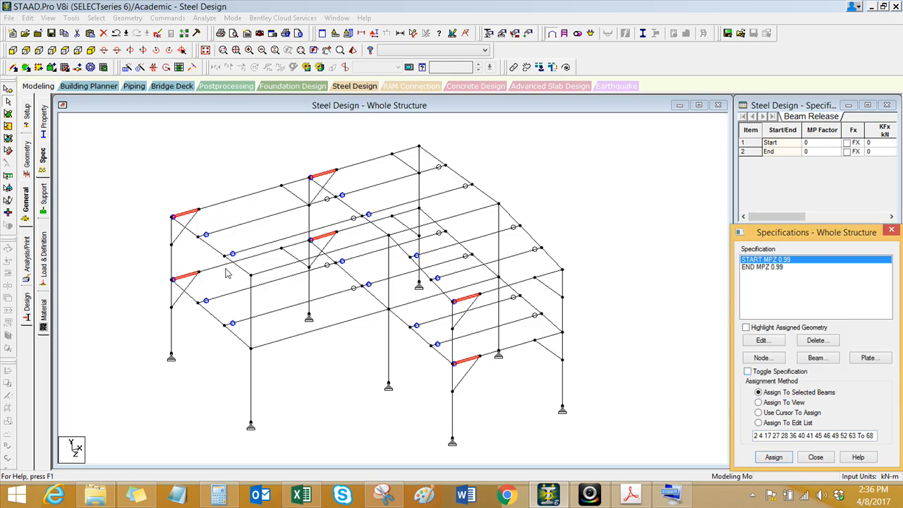
Step: Assign the END MPZ 0.99 release to the six short knee-braced beam segments that end at columns on both levels
{"action": "left_click", "coordinate": [233, 186]}
{"action": "left_click", "coordinate": [297, 182]}
{"action": "left_click", "coordinate": [299, 244], "text": "ctrl"}
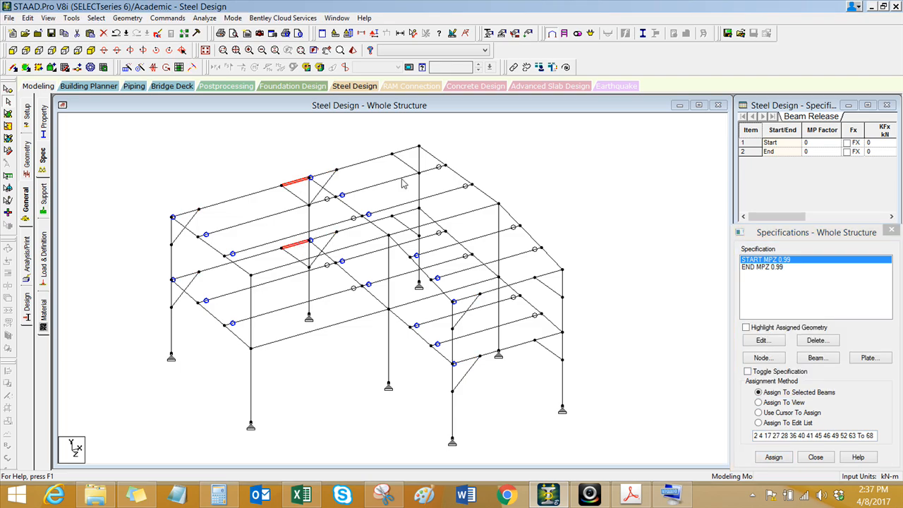
{"action": "left_click", "coordinate": [410, 150], "text": "ctrl"}
{"action": "left_click", "coordinate": [408, 213], "text": "ctrl"}
{"action": "left_click", "coordinate": [549, 275], "text": "ctrl"}
{"action": "left_click", "coordinate": [549, 337], "text": "ctrl"}
{"action": "left_click", "coordinate": [763, 288]}
{"action": "left_click", "coordinate": [774, 458]}
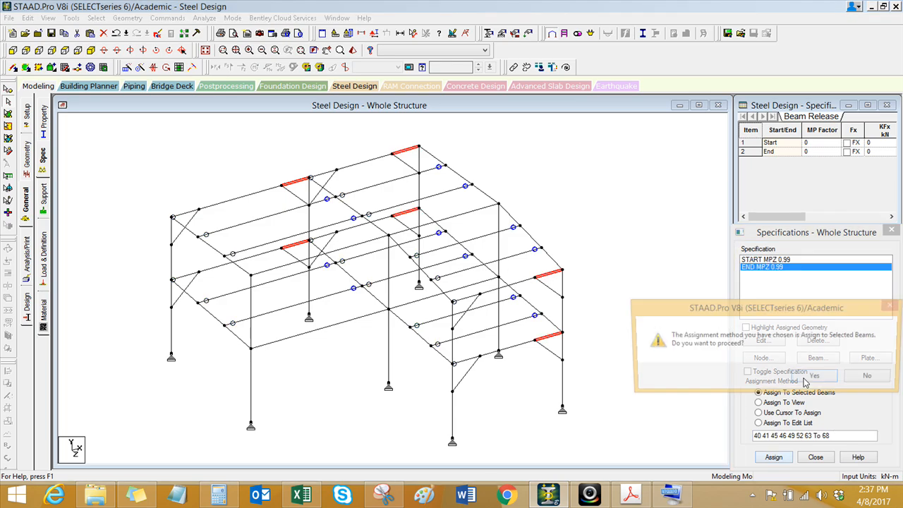
{"action": "left_click", "coordinate": [812, 378]}
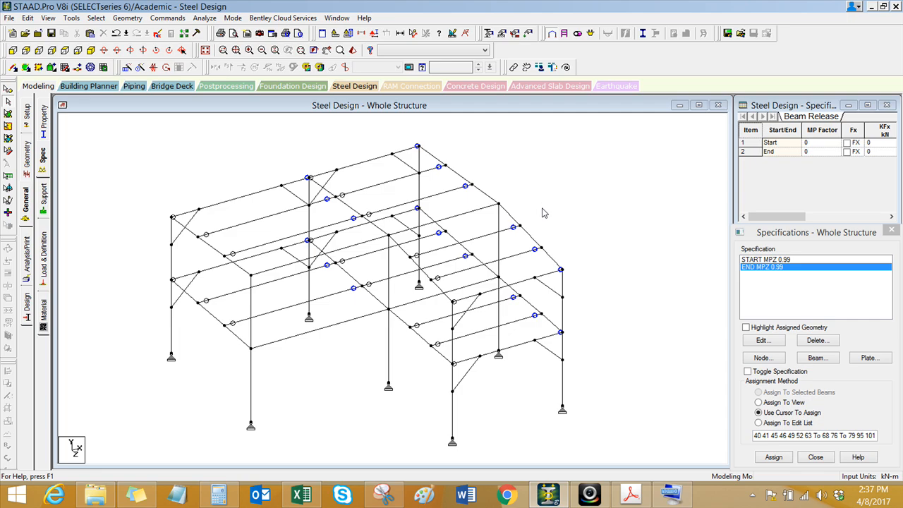
{"action": "scroll", "coordinate": [452, 296], "scroll_direction": "up", "scroll_amount": 1}
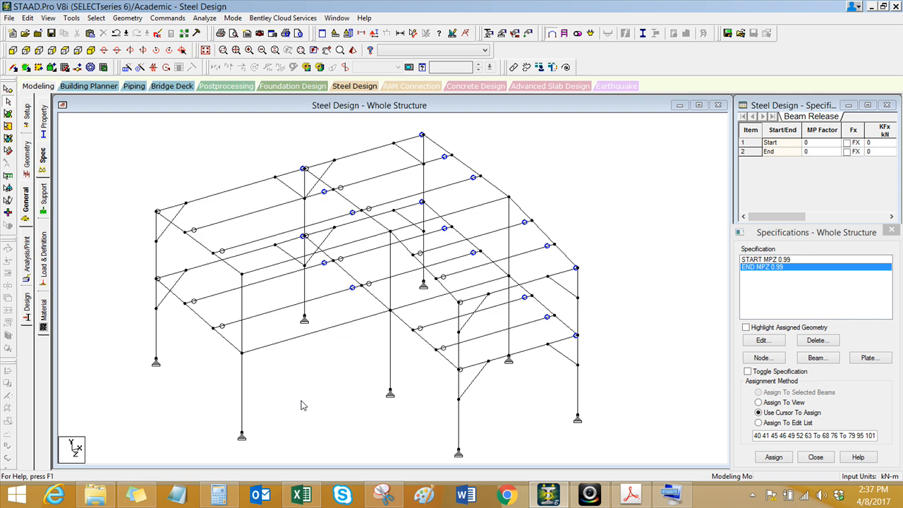
Step: Add a reference load definition with loading type Dead and the title REF LOAD - DL
{"action": "middle_click_drag", "start_coordinate": [309, 399], "coordinate": [274, 392]}
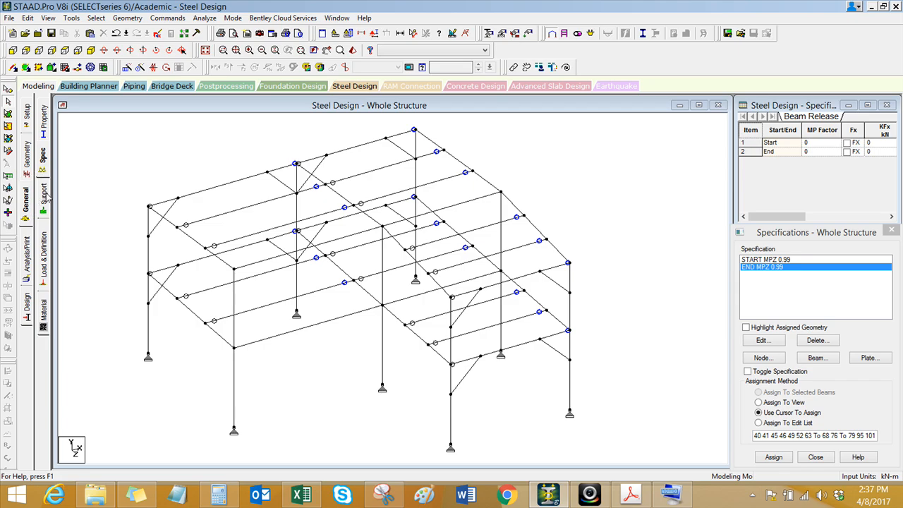
{"action": "left_click", "coordinate": [44, 253]}
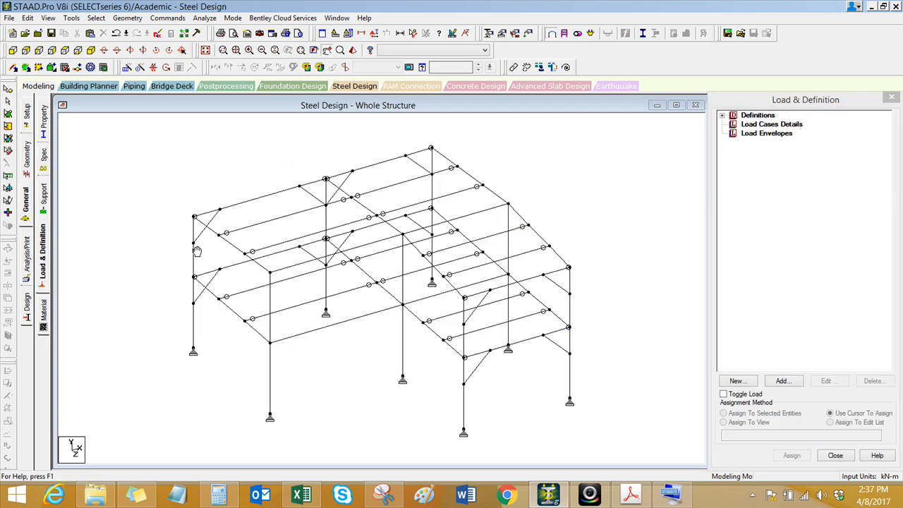
{"action": "left_click", "coordinate": [724, 116]}
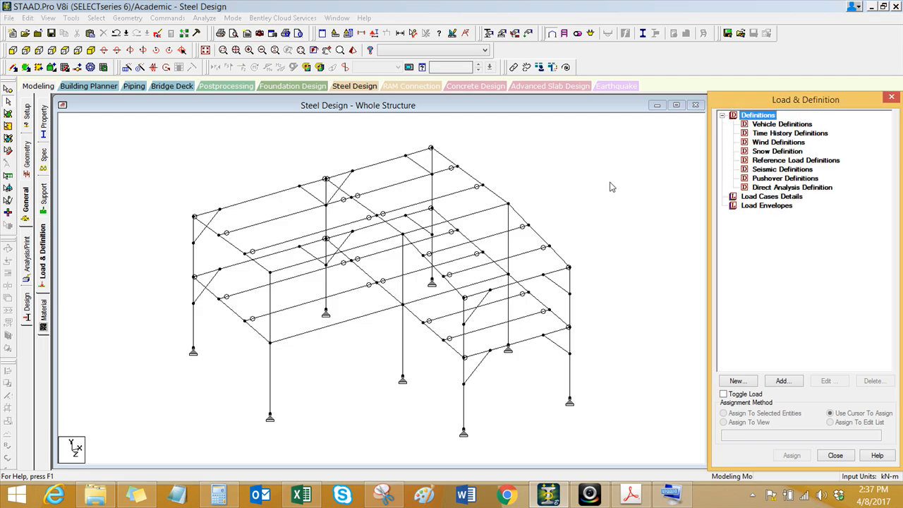
{"action": "left_click", "coordinate": [780, 171]}
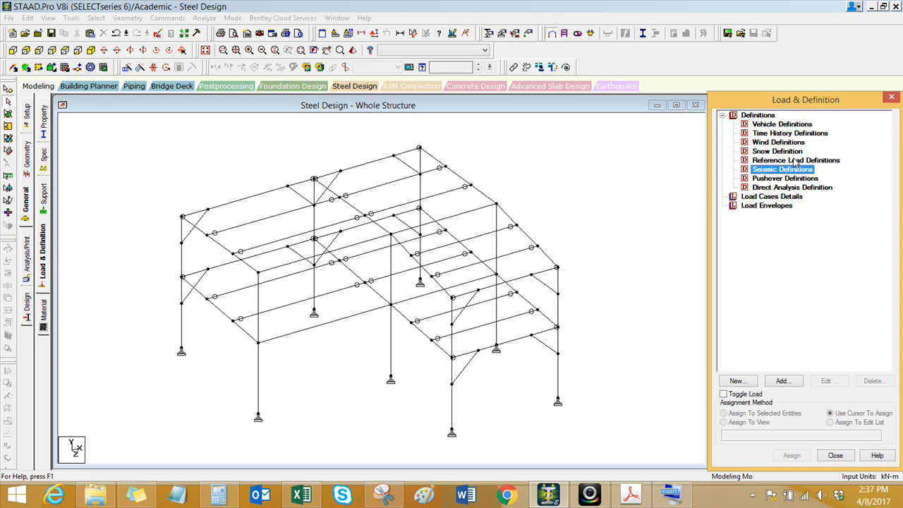
{"action": "left_click", "coordinate": [796, 161]}
{"action": "middle_click_drag", "start_coordinate": [545, 189], "coordinate": [464, 192]}
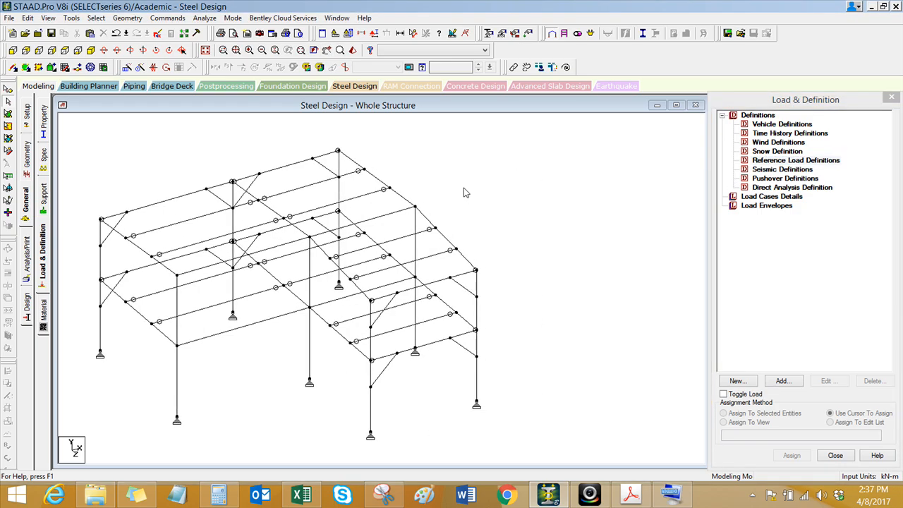
{"action": "left_click", "coordinate": [802, 161]}
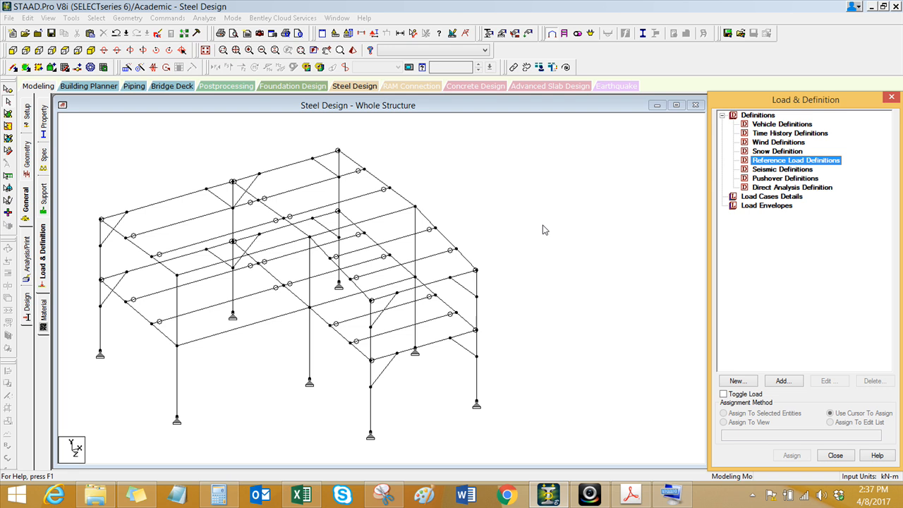
{"action": "left_click", "coordinate": [784, 381]}
{"action": "left_click", "coordinate": [476, 223]}
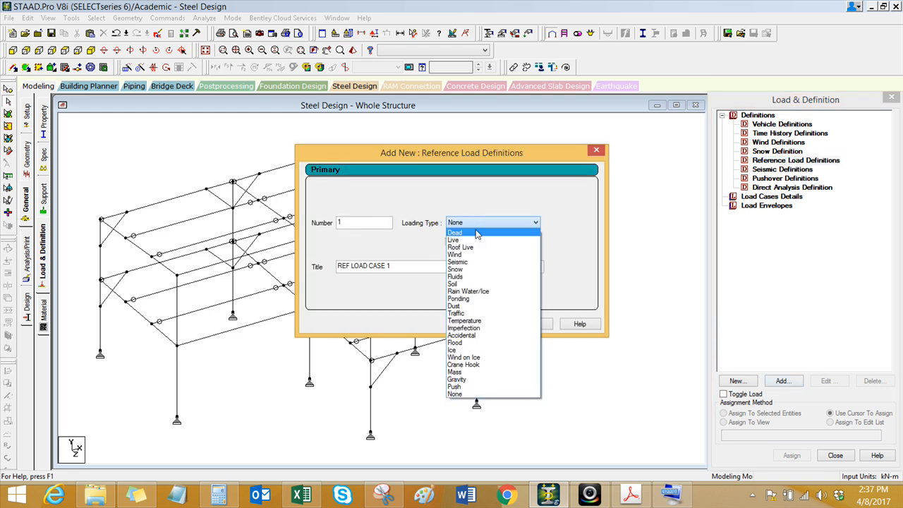
{"action": "left_click", "coordinate": [477, 234]}
{"action": "left_click", "coordinate": [408, 266]}
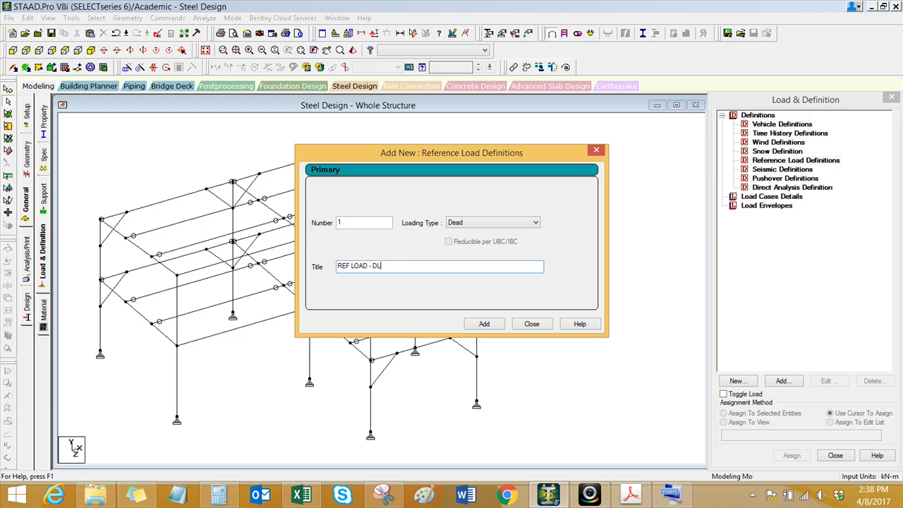
{"action": "left_click", "coordinate": [480, 325]}
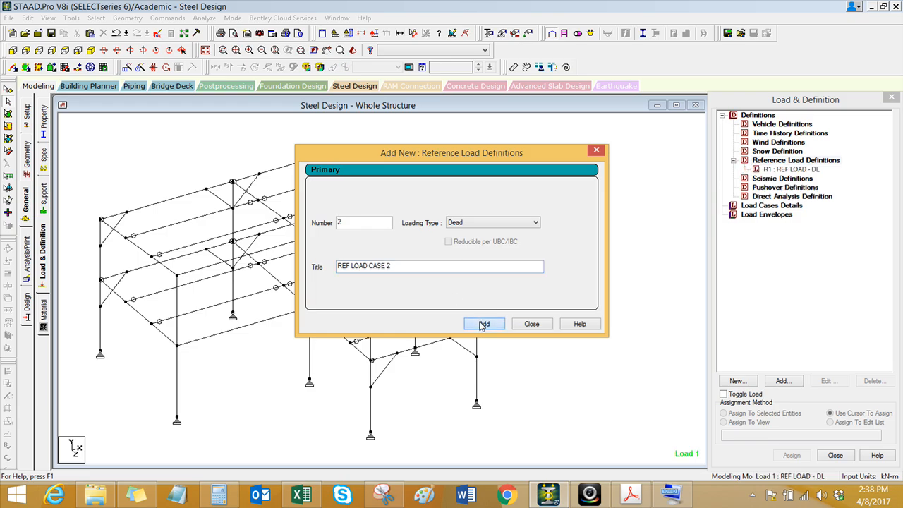
{"action": "left_click", "coordinate": [544, 327]}
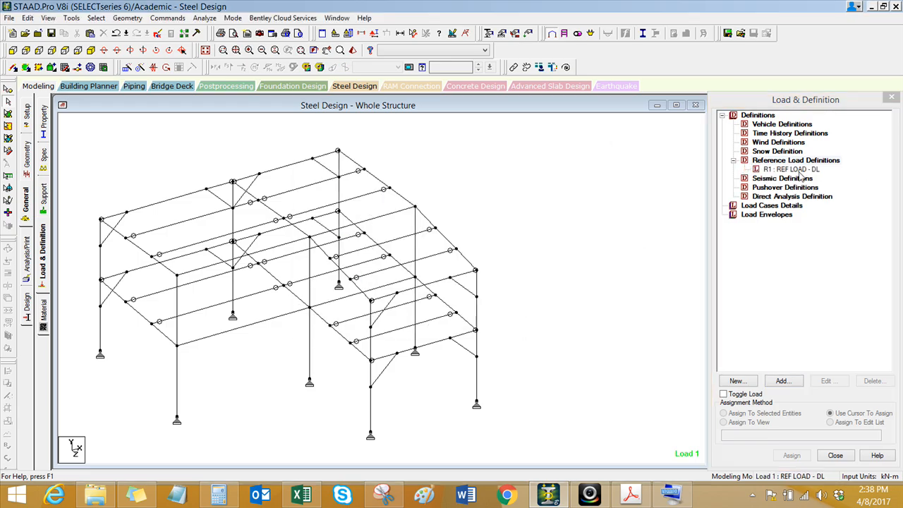
Step: Add a selfweight load in the Y direction with factor 1 to REF LOAD - DL and open the floor load items
{"action": "left_click", "coordinate": [789, 171]}
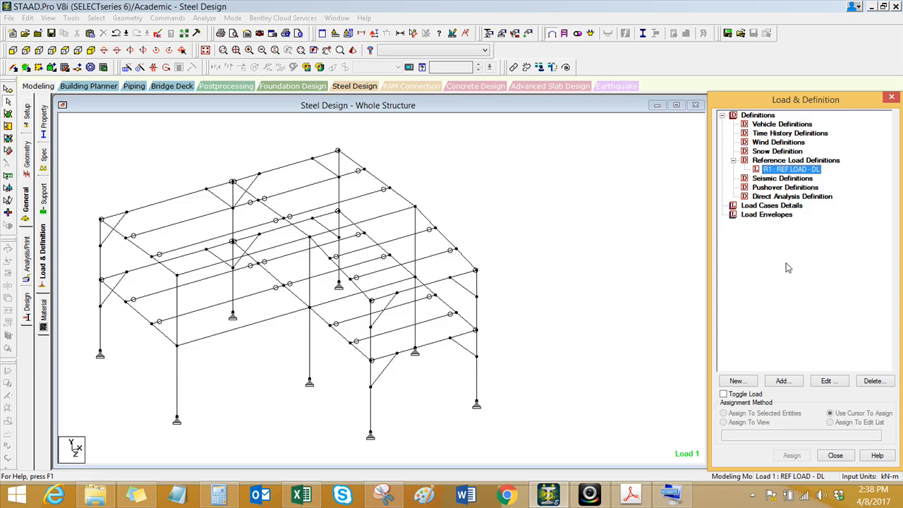
{"action": "left_click", "coordinate": [800, 380]}
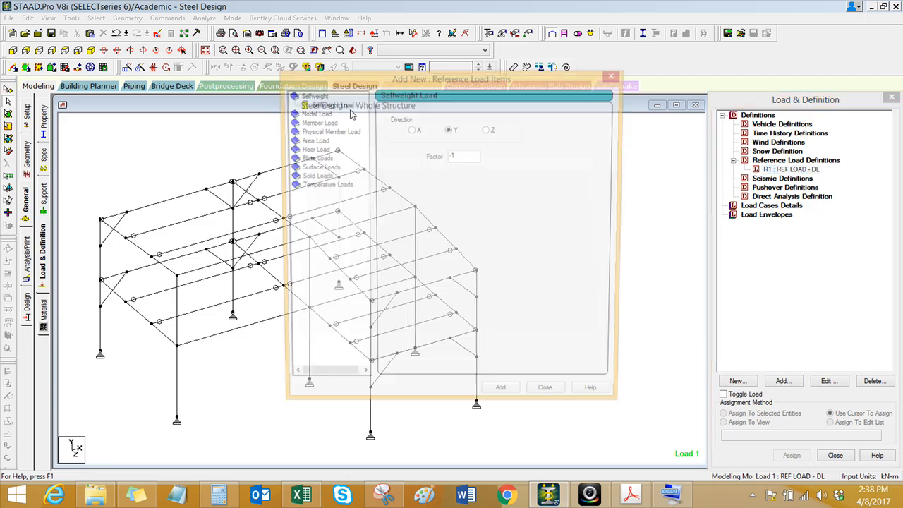
{"action": "left_click_drag", "start_coordinate": [417, 82], "coordinate": [227, 82]}
{"action": "left_click_drag", "start_coordinate": [267, 161], "coordinate": [232, 170]}
{"action": "type", "text": "1"}
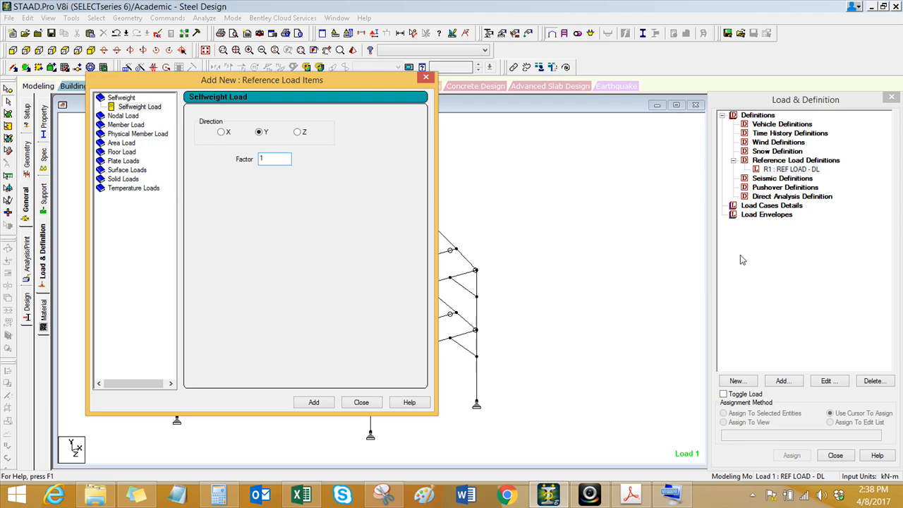
{"action": "left_click", "coordinate": [322, 401]}
{"action": "left_click_drag", "start_coordinate": [291, 83], "coordinate": [616, 77]}
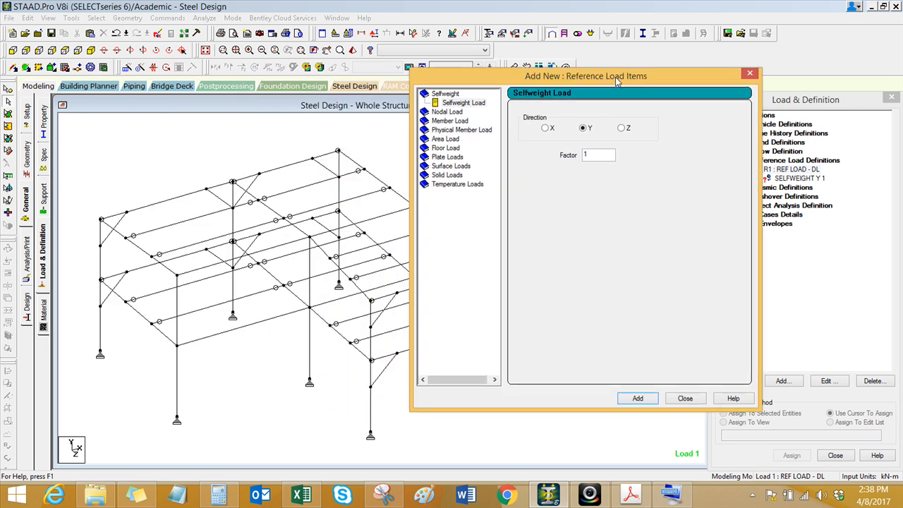
{"action": "left_click", "coordinate": [455, 148]}
Step: Switch to the Loadings workbook in Excel and examine the total floor and roof dead loads on the loadings sheet
{"action": "left_click", "coordinate": [301, 496]}
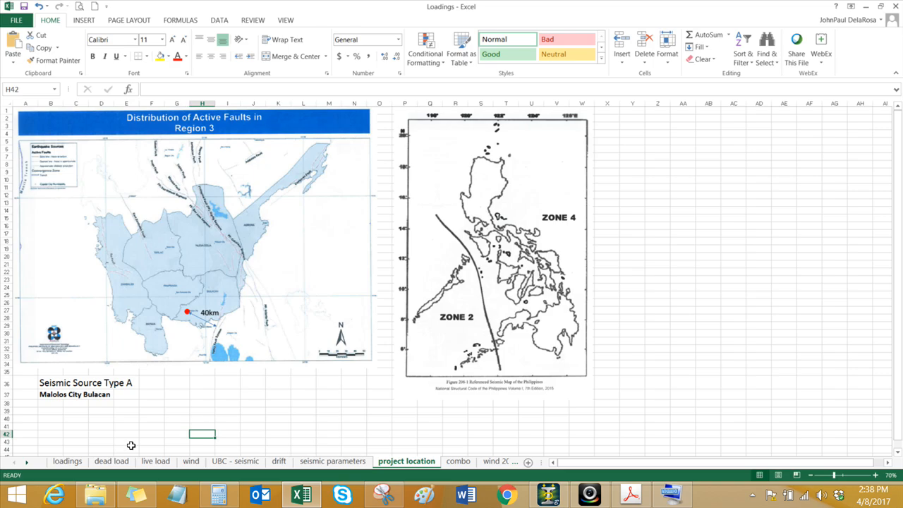
{"action": "left_click", "coordinate": [67, 461]}
{"action": "left_click", "coordinate": [200, 382]}
{"action": "left_click", "coordinate": [208, 294]}
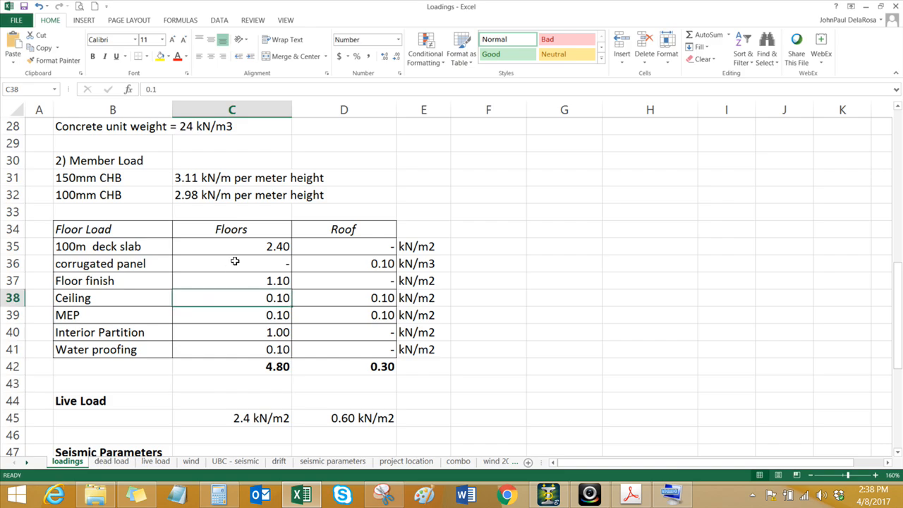
{"action": "left_click", "coordinate": [257, 369]}
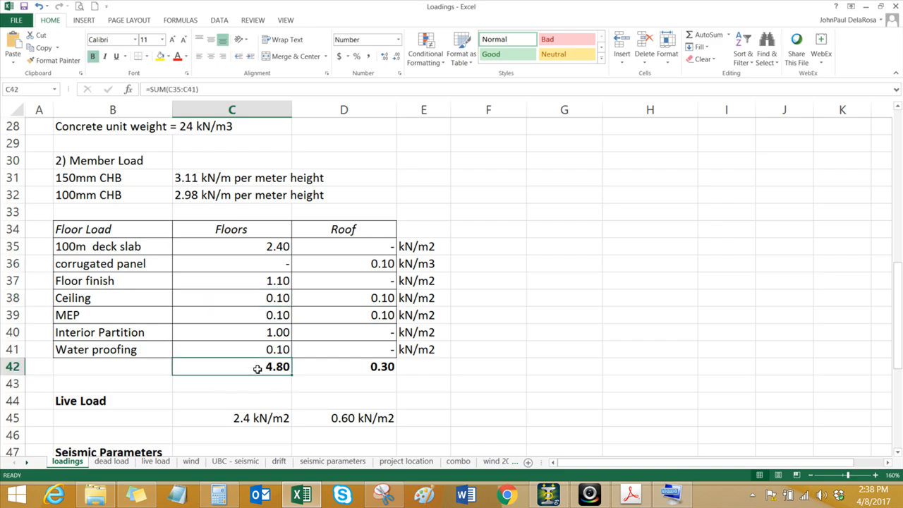
{"action": "left_click", "coordinate": [353, 368]}
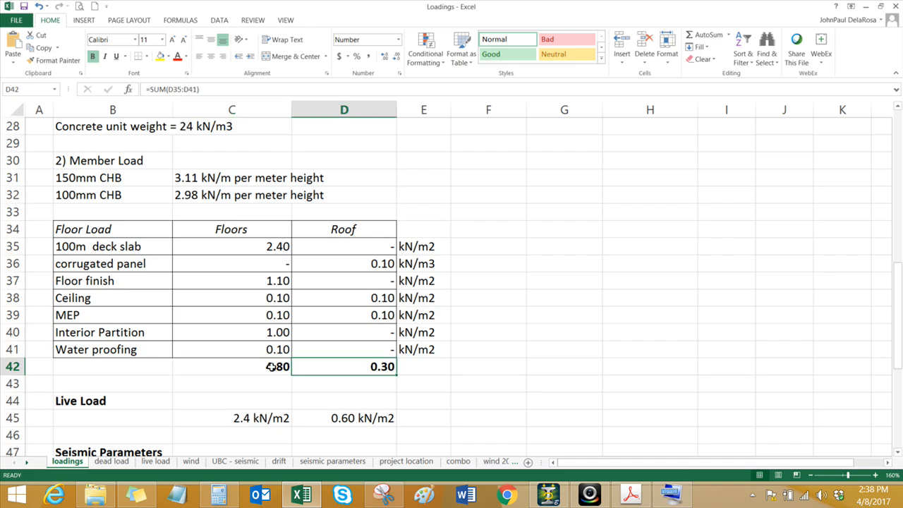
Step: Examine the individual dead load components for floors and roof, including deck slab, corrugated panel, floor finish and ceiling
{"action": "left_click", "coordinate": [255, 251]}
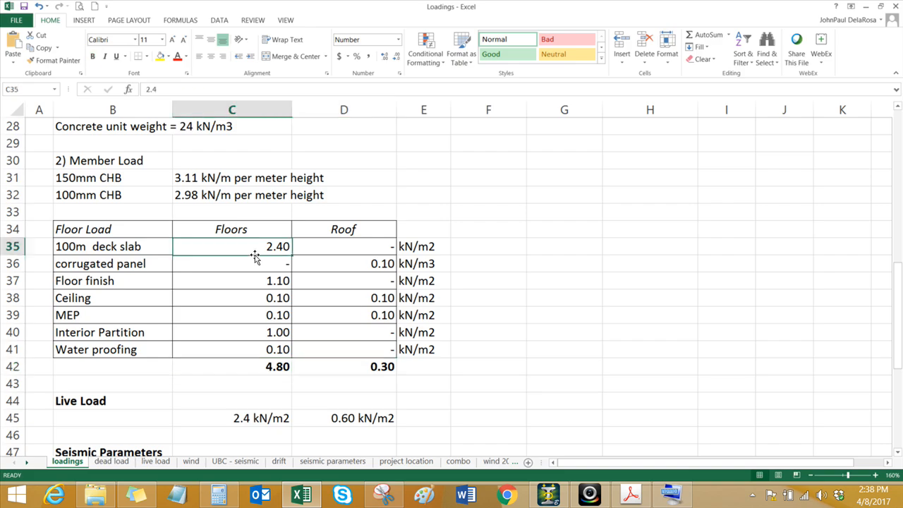
{"action": "left_click", "coordinate": [249, 276]}
{"action": "left_click", "coordinate": [254, 250]}
{"action": "left_click", "coordinate": [251, 265]}
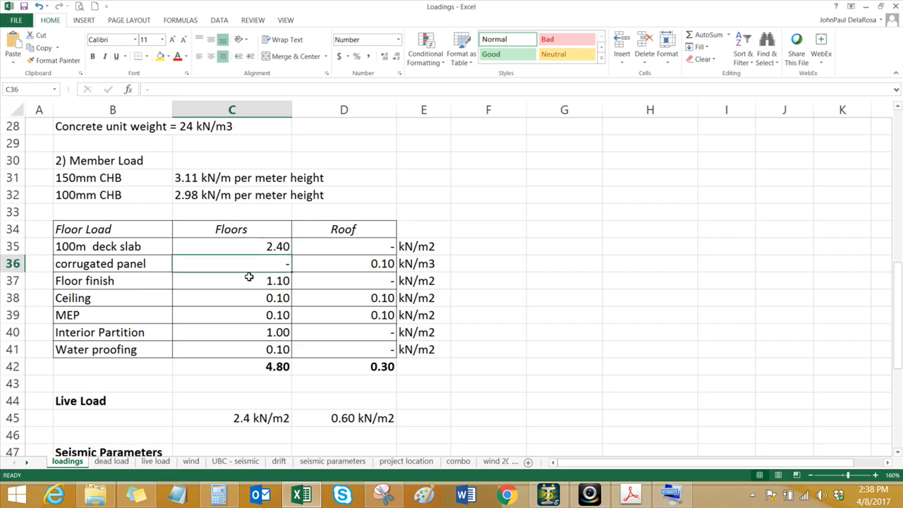
{"action": "left_click", "coordinate": [247, 281]}
{"action": "left_click", "coordinate": [242, 299]}
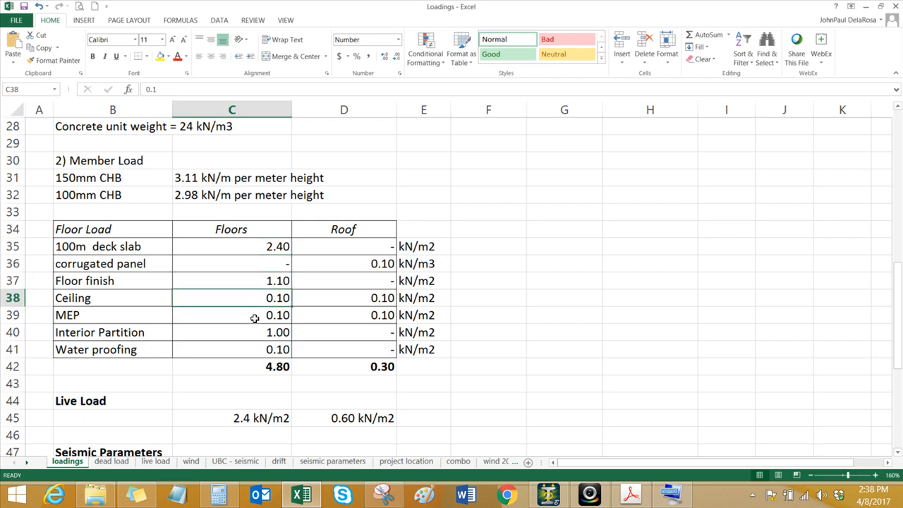
{"action": "left_click", "coordinate": [110, 262]}
{"action": "left_click", "coordinate": [354, 263]}
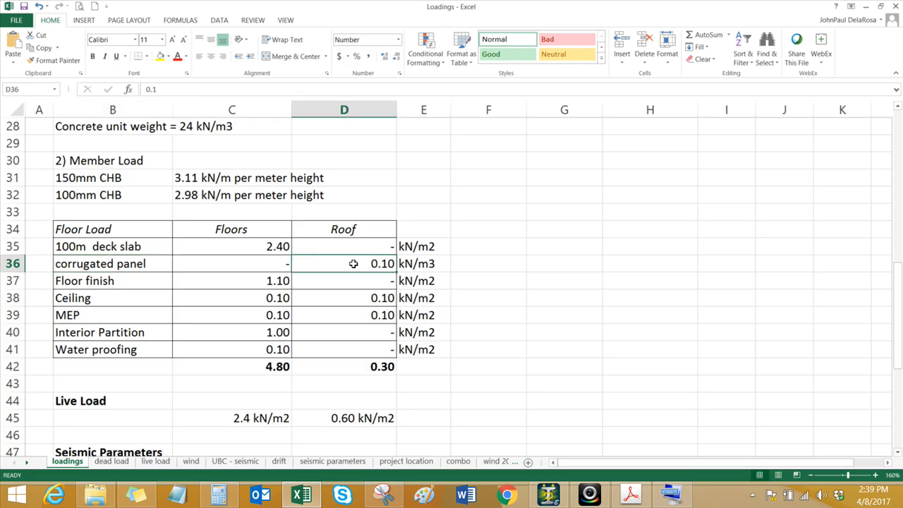
{"action": "left_click", "coordinate": [269, 370]}
{"action": "left_click", "coordinate": [327, 377]}
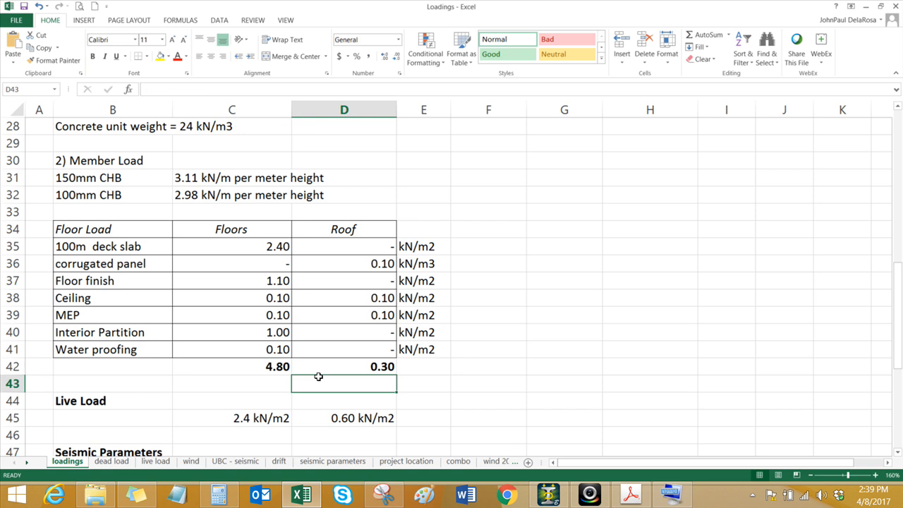
{"action": "left_click", "coordinate": [328, 368]}
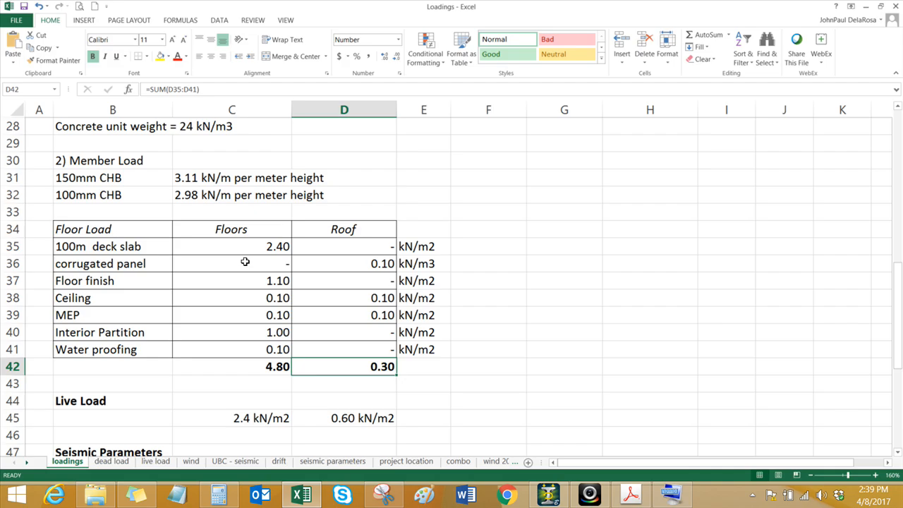
Step: Examine the member load per meter height listed for the 100mm CHB wall
{"action": "left_click_drag", "start_coordinate": [129, 196], "coordinate": [233, 196]}
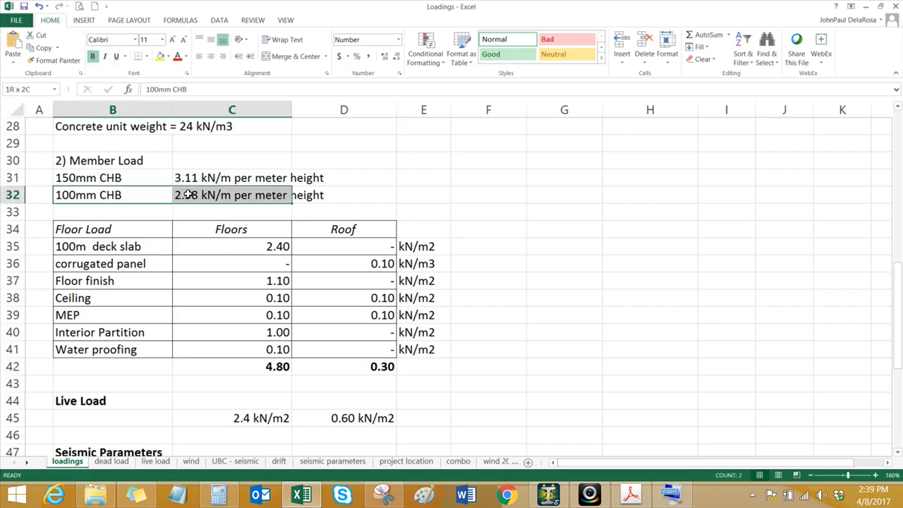
{"action": "left_click", "coordinate": [196, 267]}
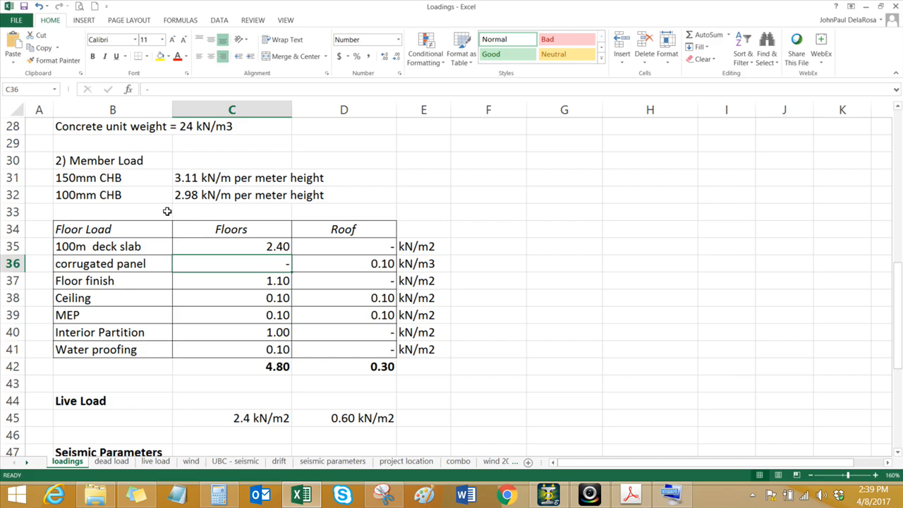
{"action": "left_click_drag", "start_coordinate": [148, 198], "coordinate": [177, 200]}
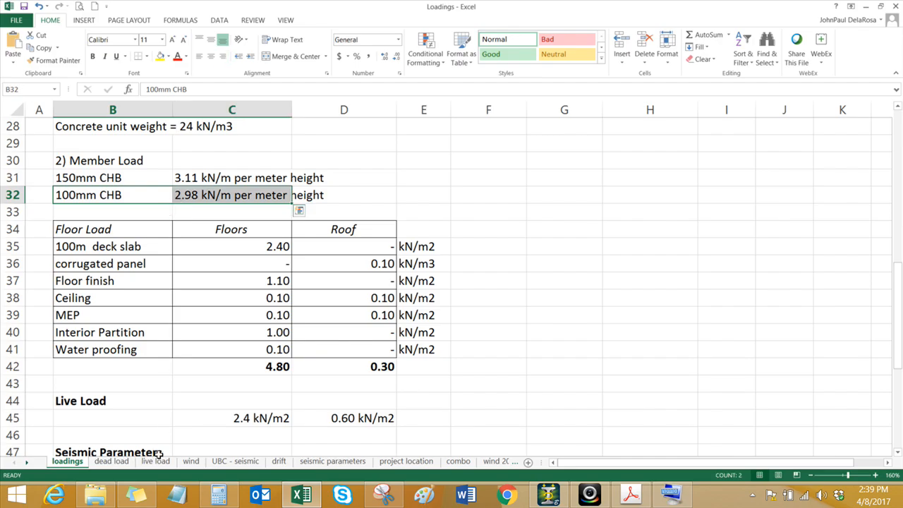
Step: Examine the concrete masonry units table on the dead load sheet, including its plaster allowance per face
{"action": "left_click", "coordinate": [111, 461]}
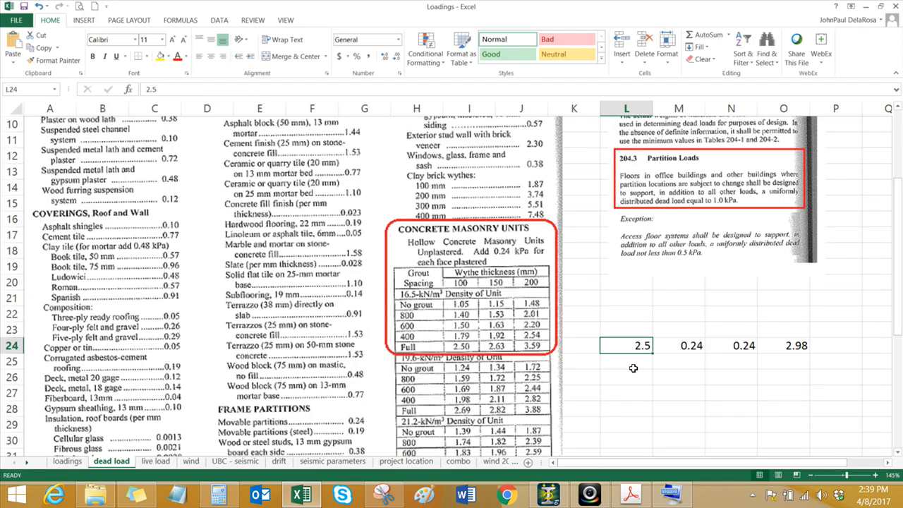
{"action": "left_click", "coordinate": [634, 369]}
{"action": "left_click", "coordinate": [607, 283]}
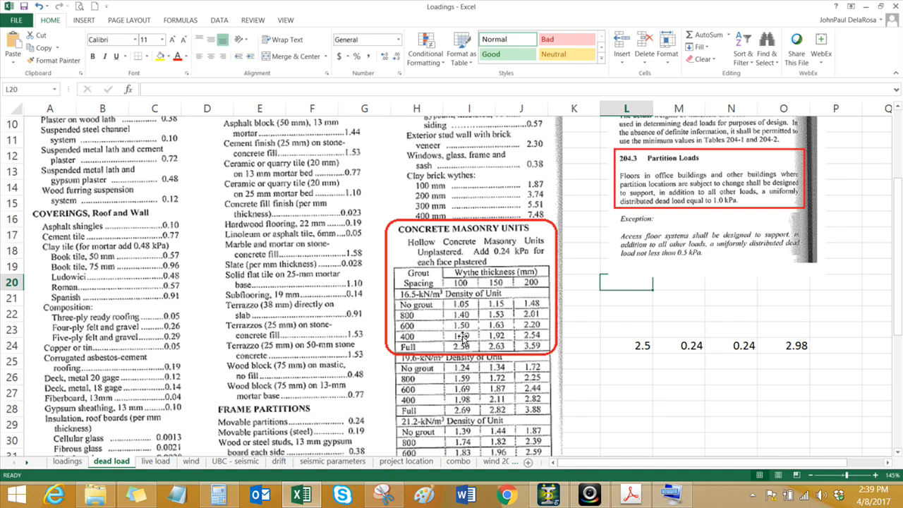
{"action": "left_click", "coordinate": [591, 329]}
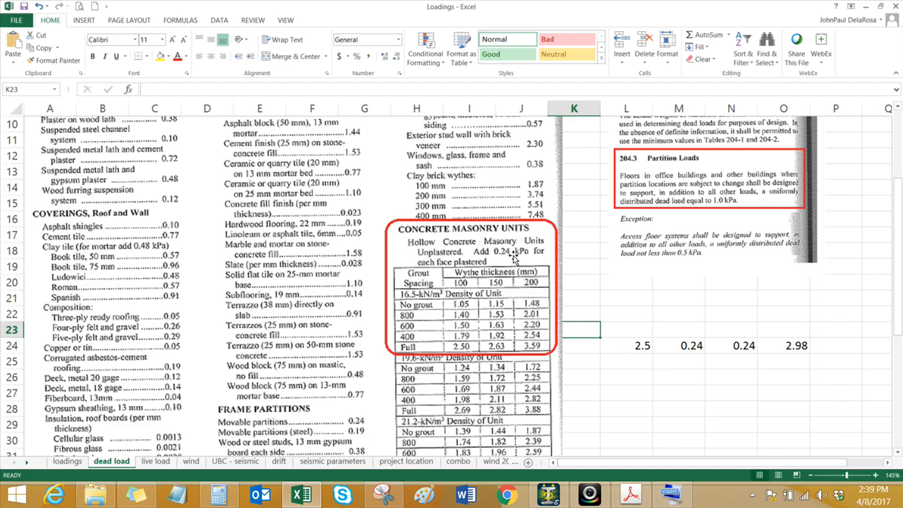
{"action": "left_click", "coordinate": [608, 309]}
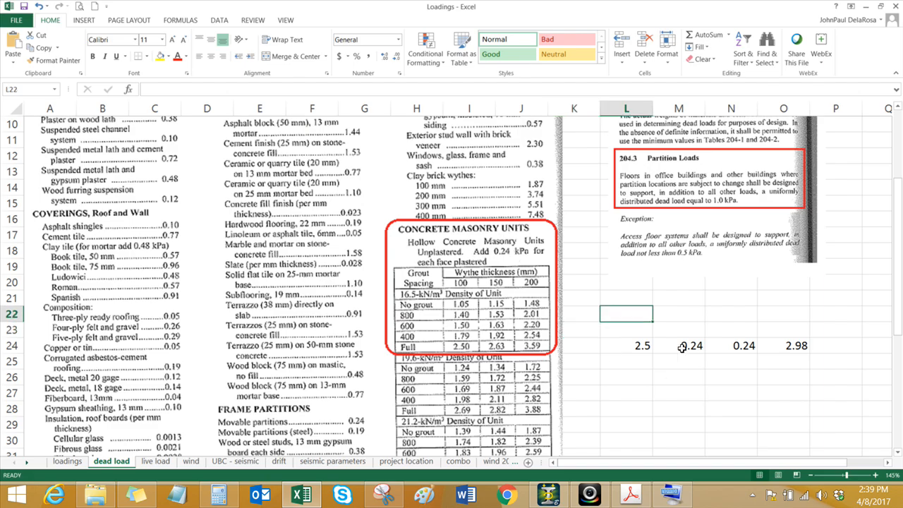
Step: Examine how the wall weight and two plaster face allowances are summed in cells L24 to O24
{"action": "left_click", "coordinate": [618, 348]}
{"action": "left_click", "coordinate": [674, 348]}
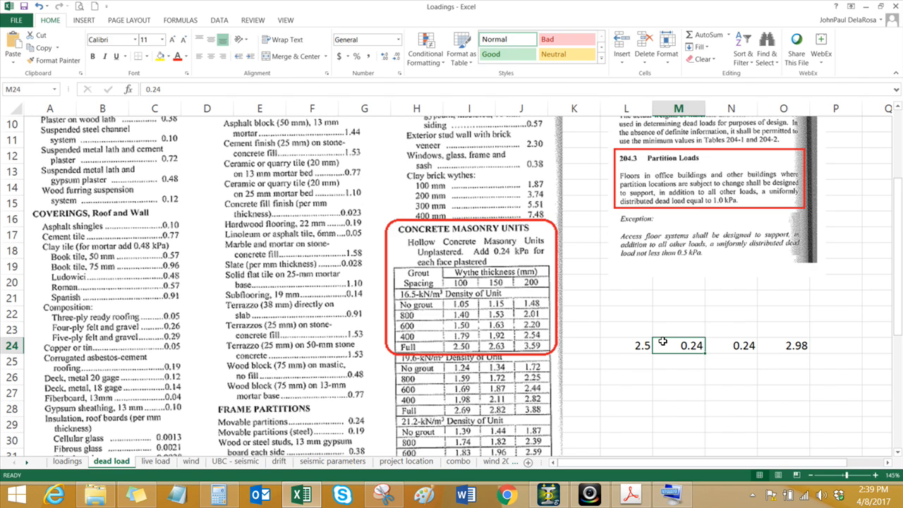
{"action": "left_click", "coordinate": [723, 350]}
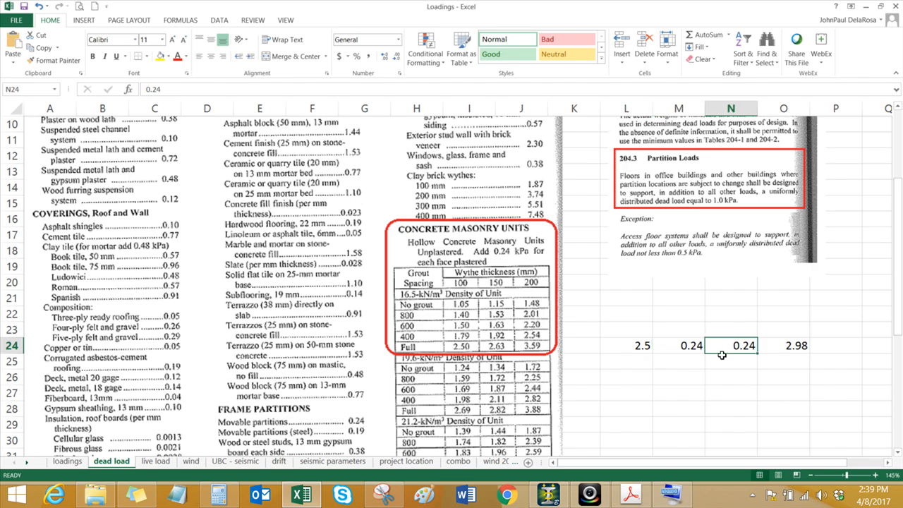
{"action": "left_click", "coordinate": [784, 349]}
{"action": "key", "text": "alt+equal"}
{"action": "key", "text": "ctrl+Return"}
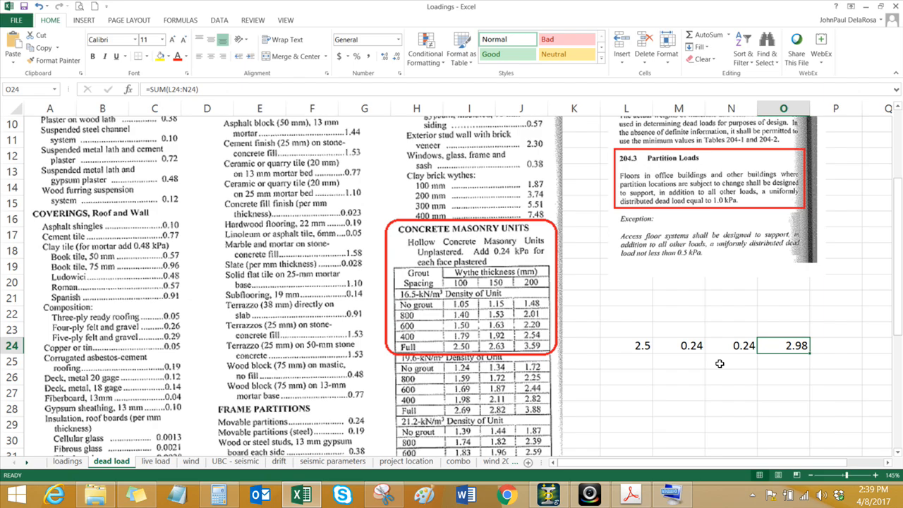
{"action": "left_click", "coordinate": [681, 366]}
{"action": "left_click", "coordinate": [682, 347]}
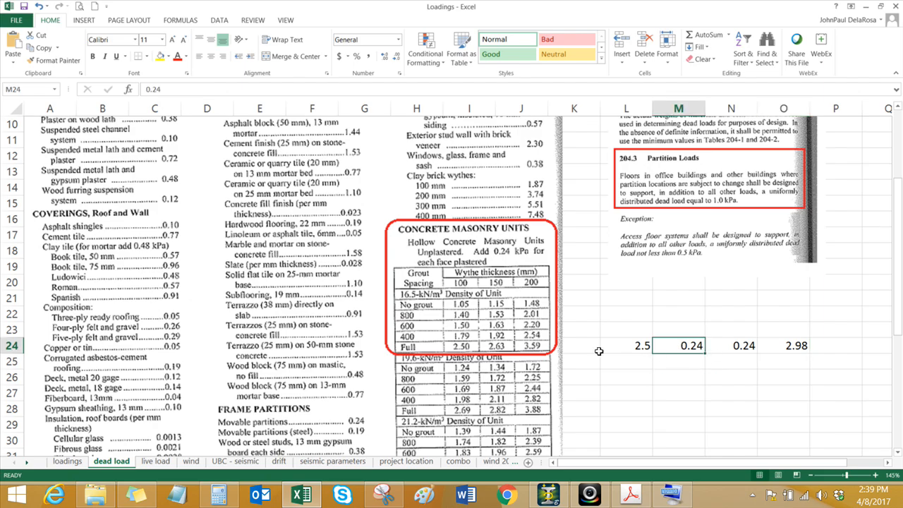
Step: Examine the summed wall weight in O24 on the dead load sheet against the 100mm CHB entry on the loadings sheet
{"action": "left_click", "coordinate": [639, 346]}
{"action": "left_click", "coordinate": [774, 345]}
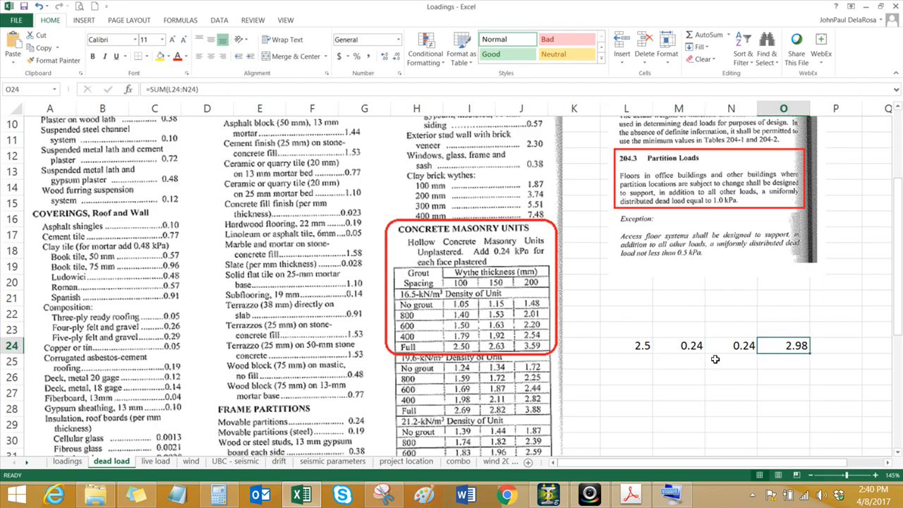
{"action": "left_click", "coordinate": [68, 461]}
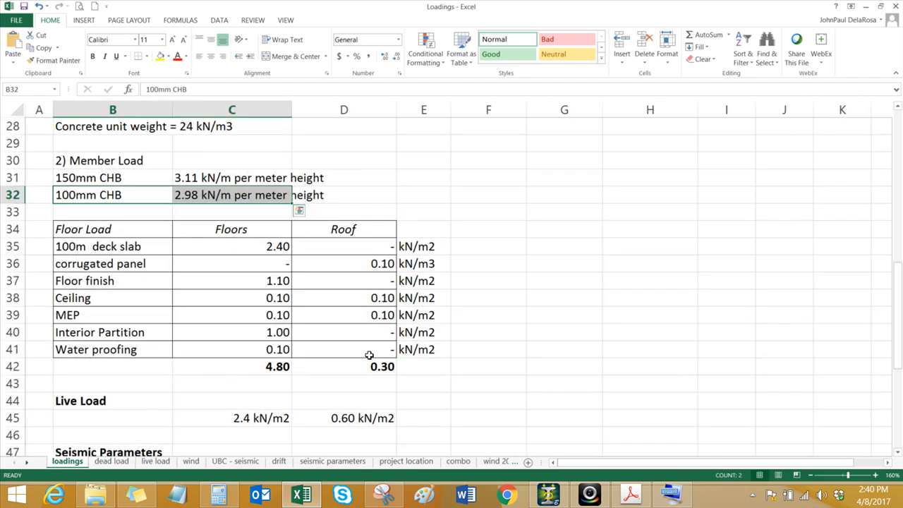
{"action": "left_click", "coordinate": [444, 192]}
{"action": "left_click", "coordinate": [192, 196]}
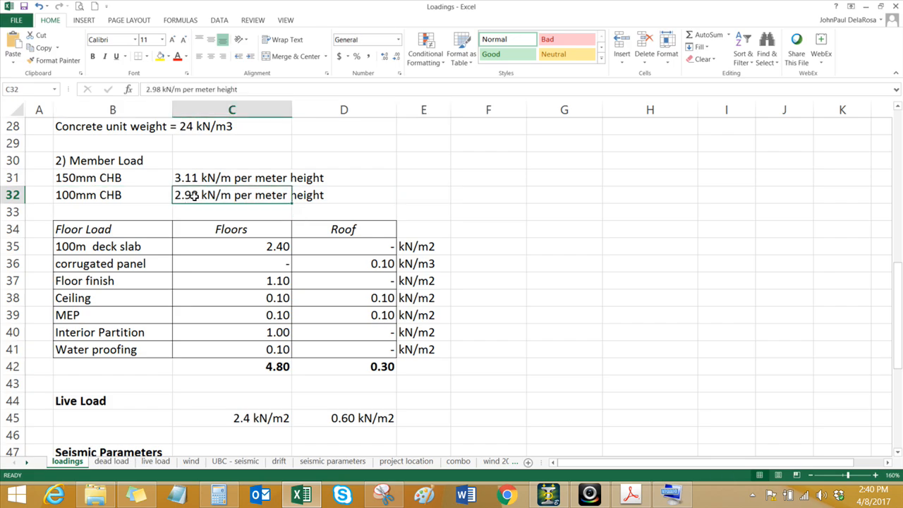
Step: Switch to STAAD.Pro and save the modified structure
{"action": "left_click", "coordinate": [549, 496]}
{"action": "left_click", "coordinate": [590, 324]}
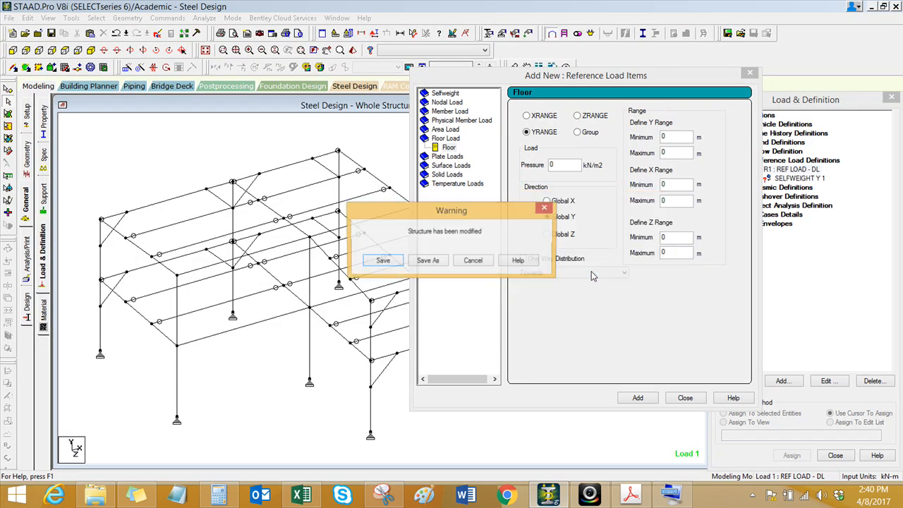
{"action": "left_click", "coordinate": [385, 262]}
Step: Add a 4.8 kN/m2 Global Y floor load with one-way distribution for group _1F to R1 and display it
{"action": "left_click_drag", "start_coordinate": [564, 78], "coordinate": [574, 103]}
{"action": "double_click", "coordinate": [568, 189]}
{"action": "type", "text": "4.8"}
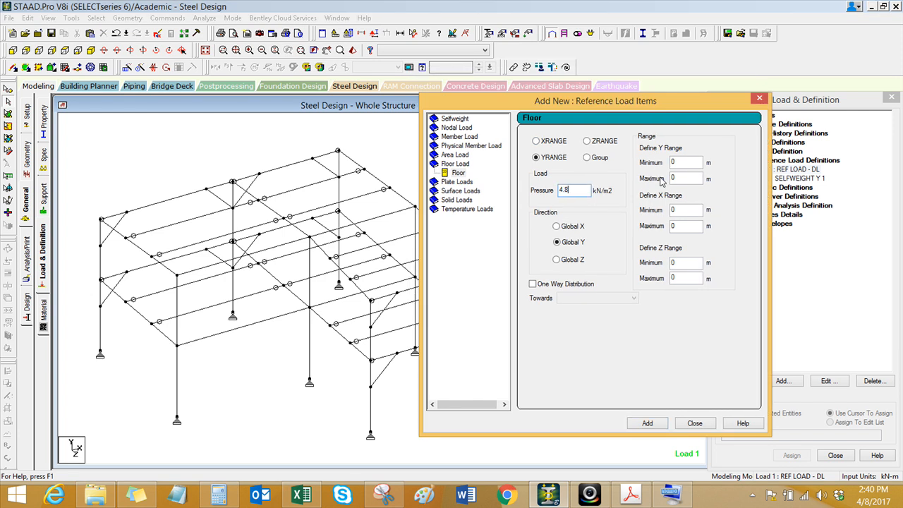
{"action": "left_click", "coordinate": [587, 158]}
{"action": "left_click", "coordinate": [534, 283]}
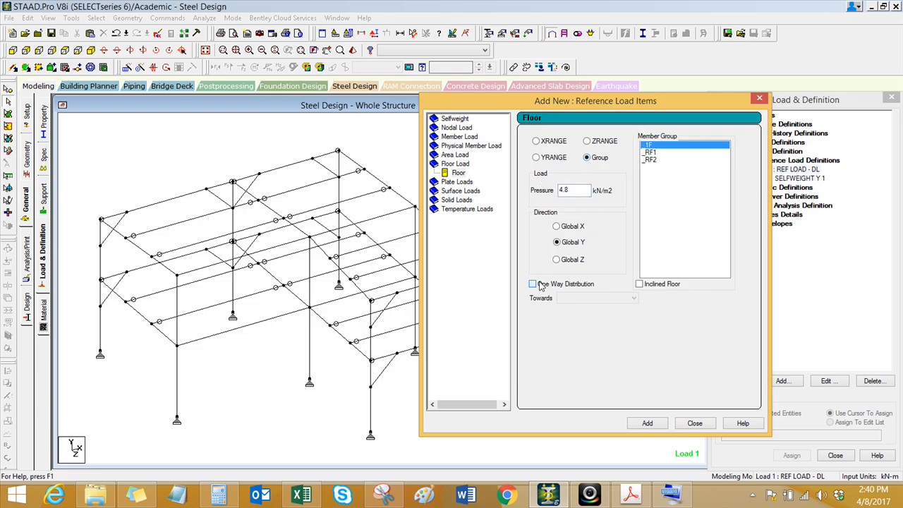
{"action": "left_click", "coordinate": [650, 146]}
{"action": "left_click", "coordinate": [653, 424]}
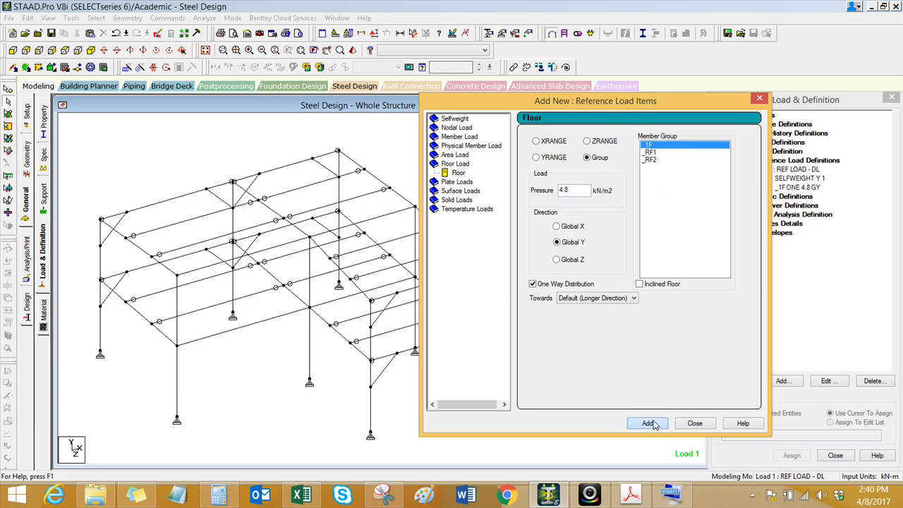
{"action": "left_click", "coordinate": [694, 424]}
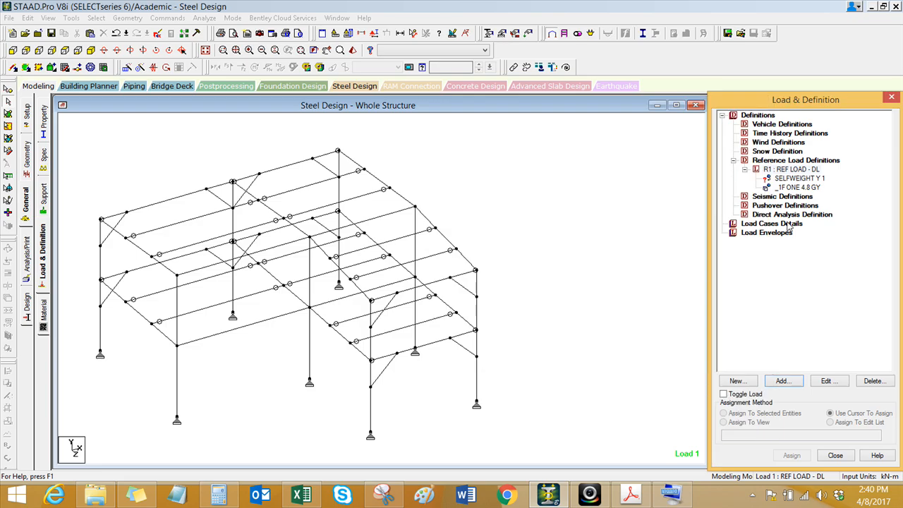
{"action": "left_click", "coordinate": [799, 187]}
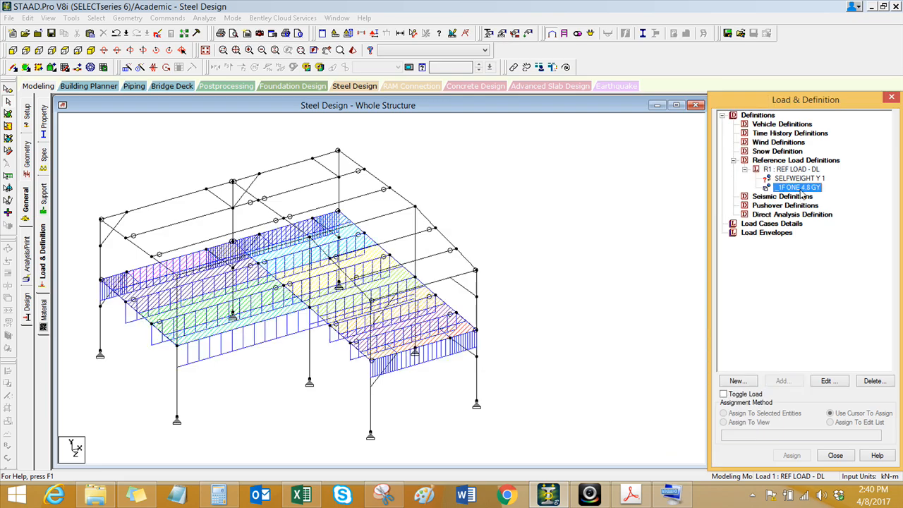
{"action": "left_click", "coordinate": [237, 386]}
Step: Assign the R1 selfweight item to all members in view
{"action": "left_click", "coordinate": [779, 187]}
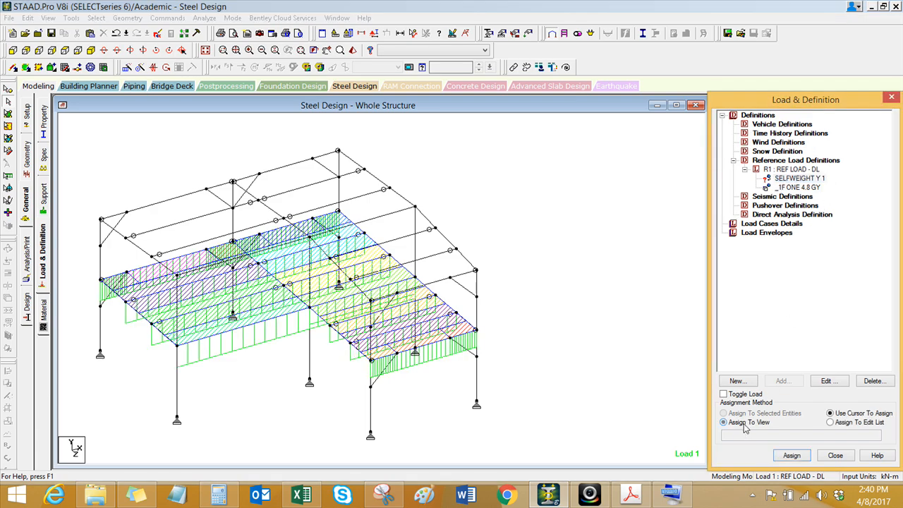
{"action": "left_click", "coordinate": [792, 455]}
{"action": "left_click", "coordinate": [819, 310]}
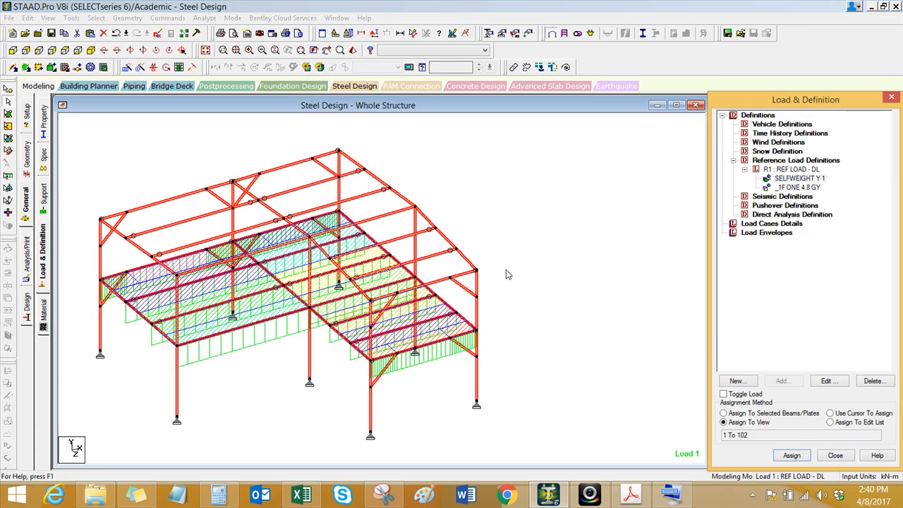
{"action": "left_click", "coordinate": [785, 187]}
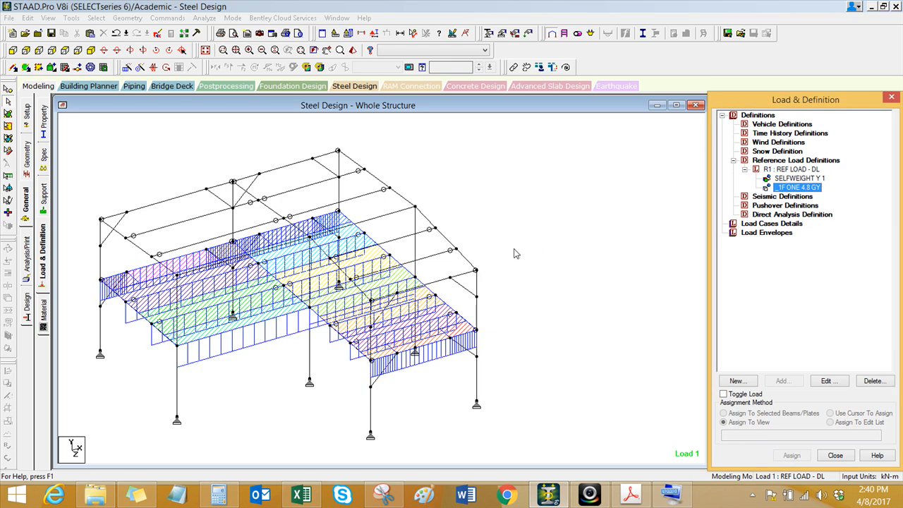
{"action": "left_click", "coordinate": [614, 201]}
Step: Add a 0.3 kN/m2 Global Y inclined floor load with one-way distribution for group _RF1 to R1
{"action": "left_click", "coordinate": [801, 178]}
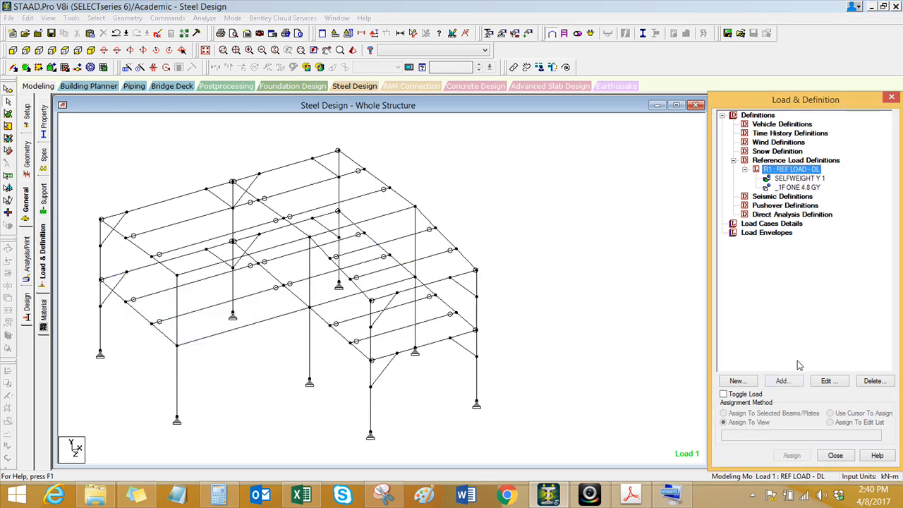
{"action": "left_click", "coordinate": [782, 381]}
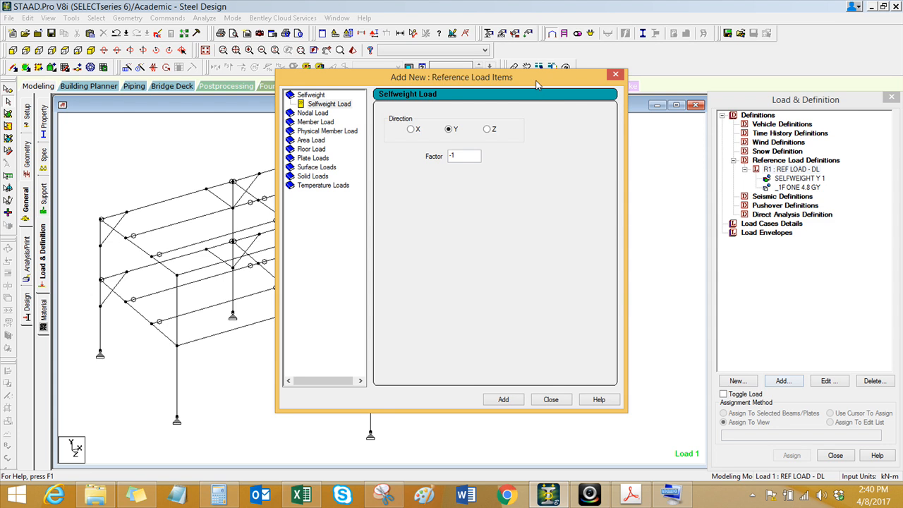
{"action": "left_click", "coordinate": [290, 154]}
{"action": "double_click", "coordinate": [410, 172]}
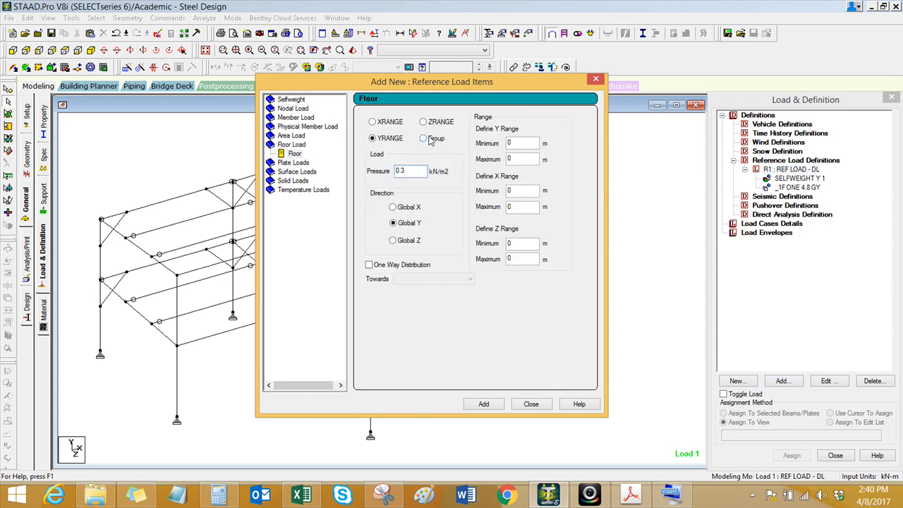
{"action": "left_click", "coordinate": [425, 139]}
{"action": "left_click", "coordinate": [369, 264]}
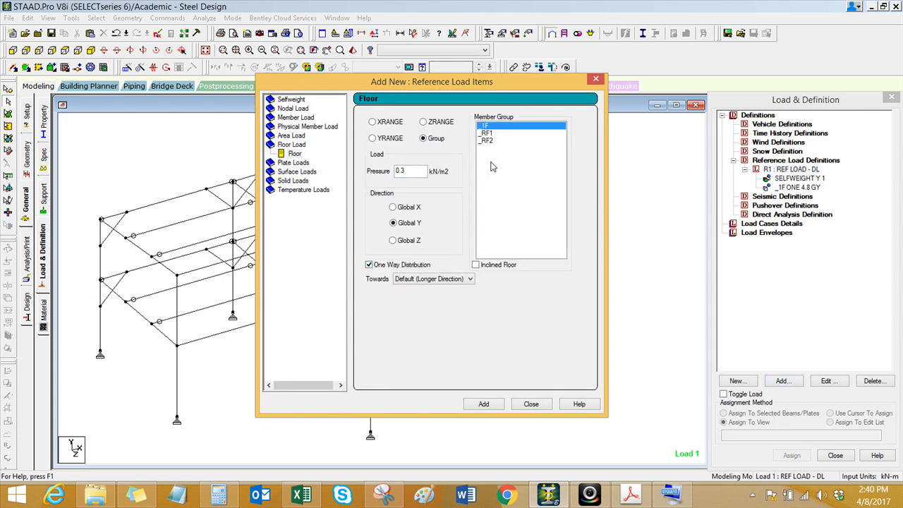
{"action": "left_click", "coordinate": [490, 133]}
{"action": "key", "text": "ctrl"}
{"action": "key", "text": "ctrl"}
{"action": "key", "text": "ctrl"}
{"action": "left_click", "coordinate": [486, 404]}
Step: Add the same 0.3 kN/m2 inclined one-way floor load for group _RF2 and finish adding load items
{"action": "left_click", "coordinate": [492, 142]}
{"action": "key", "text": "ctrl"}
{"action": "left_click", "coordinate": [486, 403]}
{"action": "left_click", "coordinate": [531, 404]}
Step: Examine how the _1F, _RF1 and _RF2 floor loads are distributed on the frame, one item at a time
{"action": "left_click", "coordinate": [117, 241]}
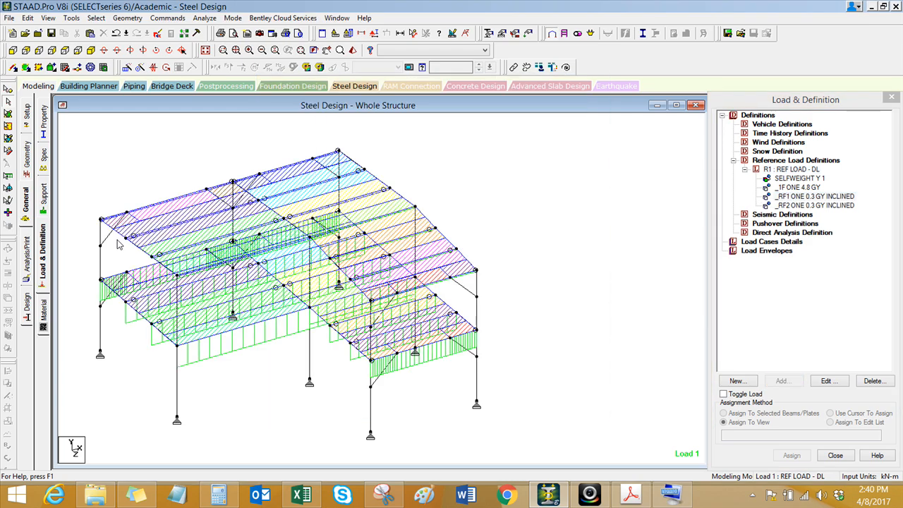
{"action": "scroll", "coordinate": [117, 241], "scroll_direction": "up", "scroll_amount": 2}
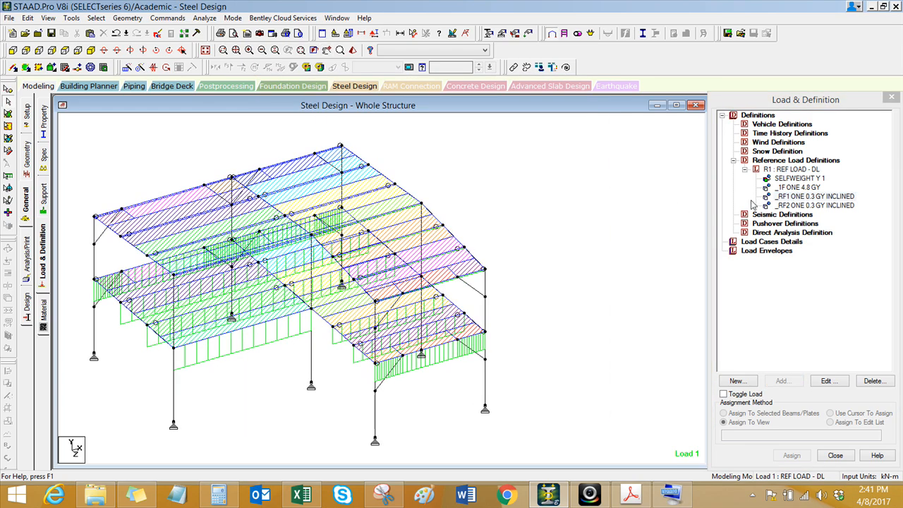
{"action": "left_click", "coordinate": [808, 197]}
{"action": "left_click", "coordinate": [803, 206]}
{"action": "left_click", "coordinate": [804, 197]}
{"action": "left_click", "coordinate": [806, 191]}
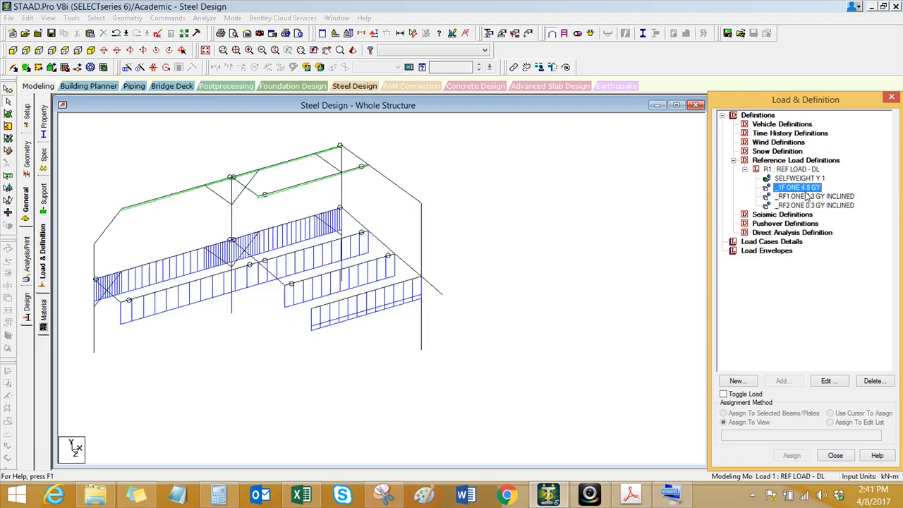
{"action": "left_click", "coordinate": [838, 196]}
{"action": "left_click", "coordinate": [836, 205]}
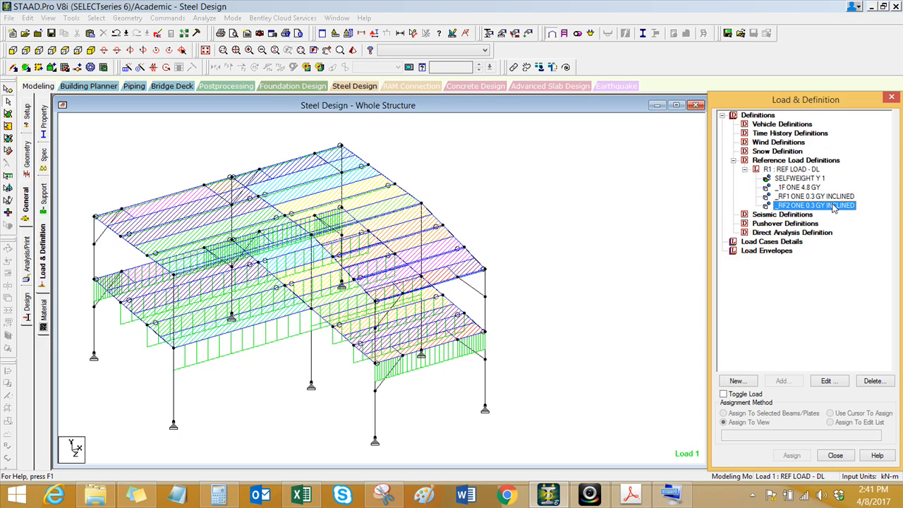
{"action": "left_click", "coordinate": [530, 233]}
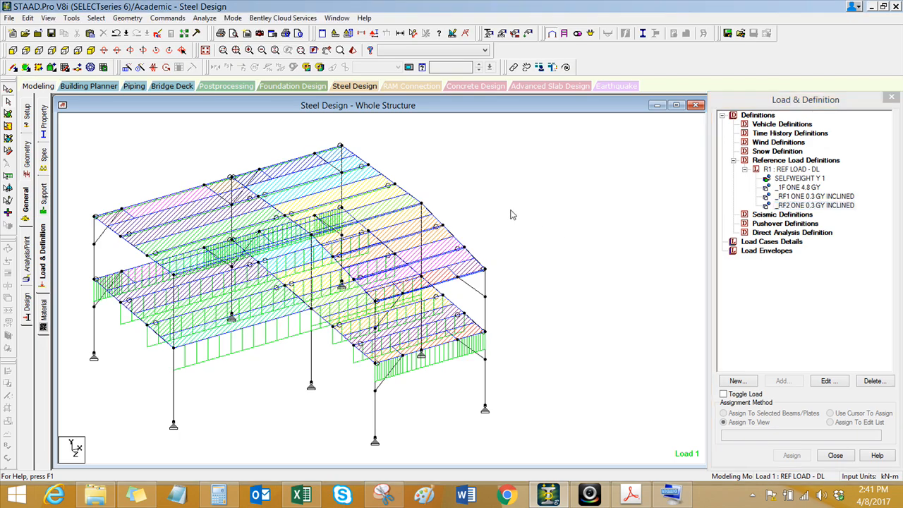
Step: Check the CHB member loads in the Loadings workbook and measure the storey height between an upper-floor column's floor and roof nodes in STAAD.Pro
{"action": "left_click", "coordinate": [300, 494]}
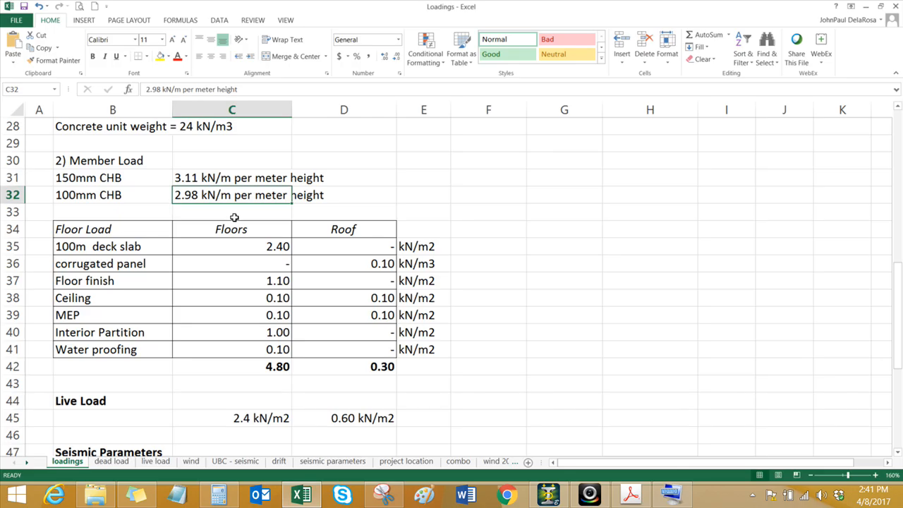
{"action": "left_click", "coordinate": [866, 6]}
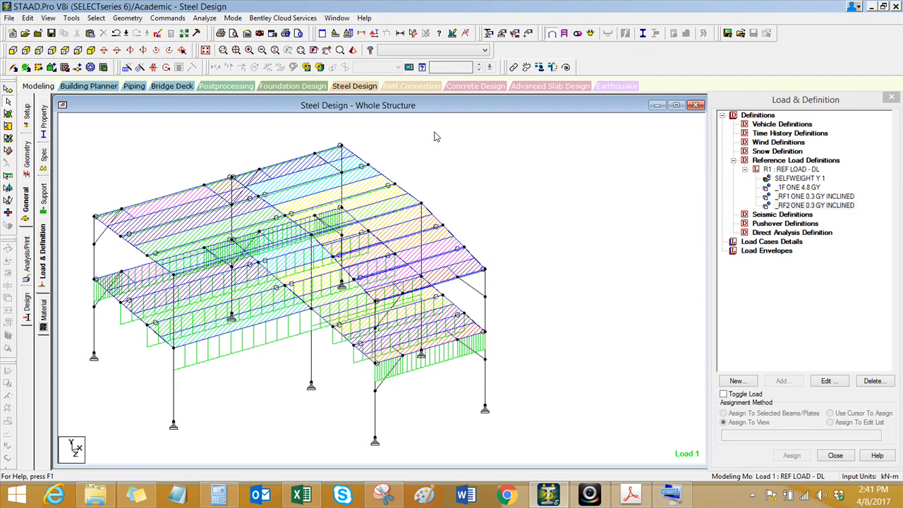
{"action": "left_click", "coordinate": [413, 33]}
{"action": "left_click", "coordinate": [484, 330]}
{"action": "left_click", "coordinate": [485, 270]}
{"action": "middle_click_drag", "start_coordinate": [256, 383], "coordinate": [261, 385]}
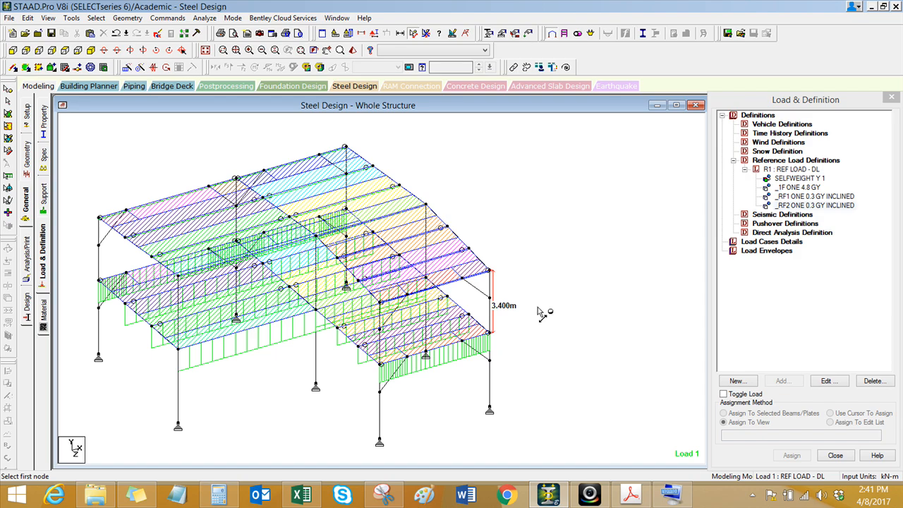
{"action": "middle_click_drag", "start_coordinate": [554, 336], "coordinate": [556, 336]}
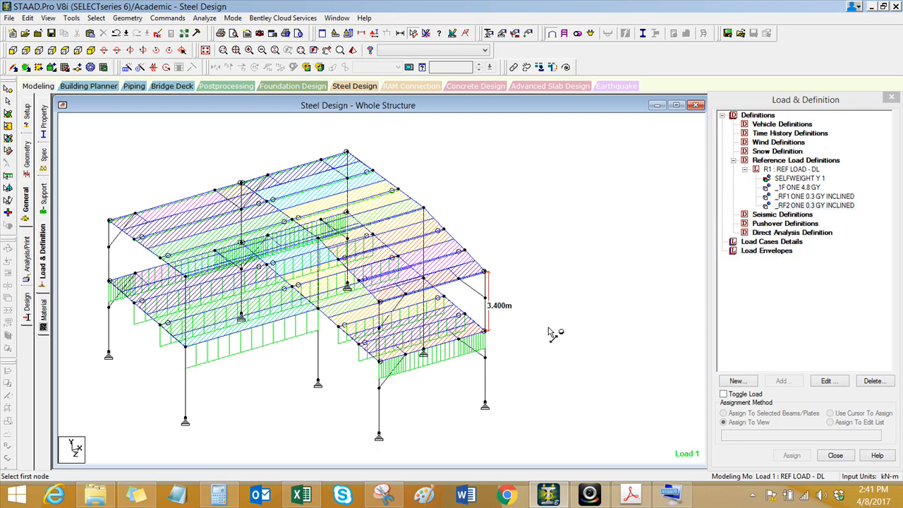
Step: Calculate the CHB wall line load as 2.98*3.4 in Calculator
{"action": "left_click", "coordinate": [227, 495]}
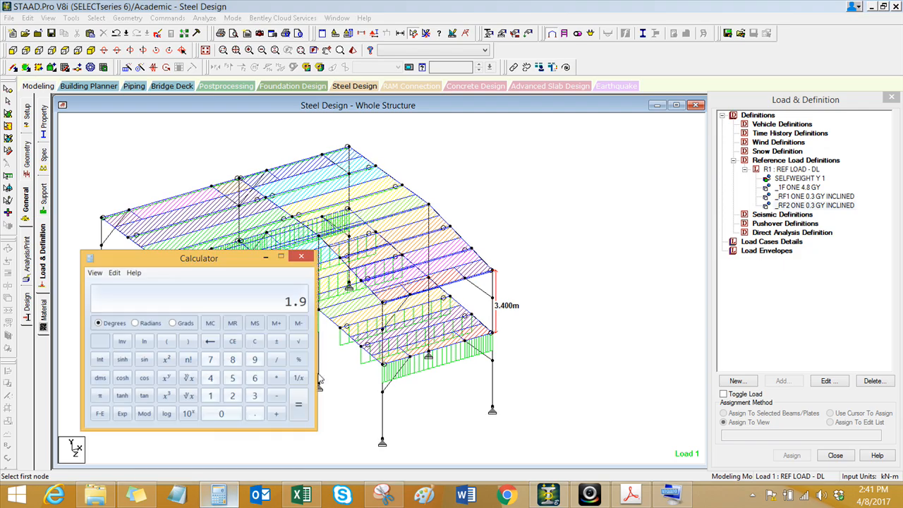
{"action": "type", "text": "2.98*3"}
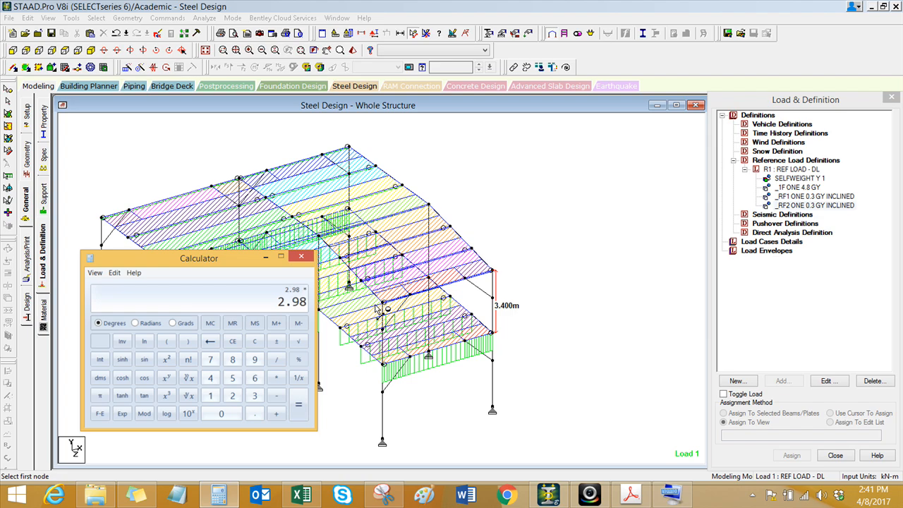
{"action": "type", "text": "4"}
{"action": "key", "text": "Return"}
{"action": "left_click", "coordinate": [301, 257]}
Step: Add a uniform member force of 10.13 kN/m in direction GY to R1, recalculating 2.98*3.4 for the value
{"action": "left_click", "coordinate": [804, 172]}
{"action": "left_click", "coordinate": [781, 380]}
{"action": "left_click", "coordinate": [317, 126]}
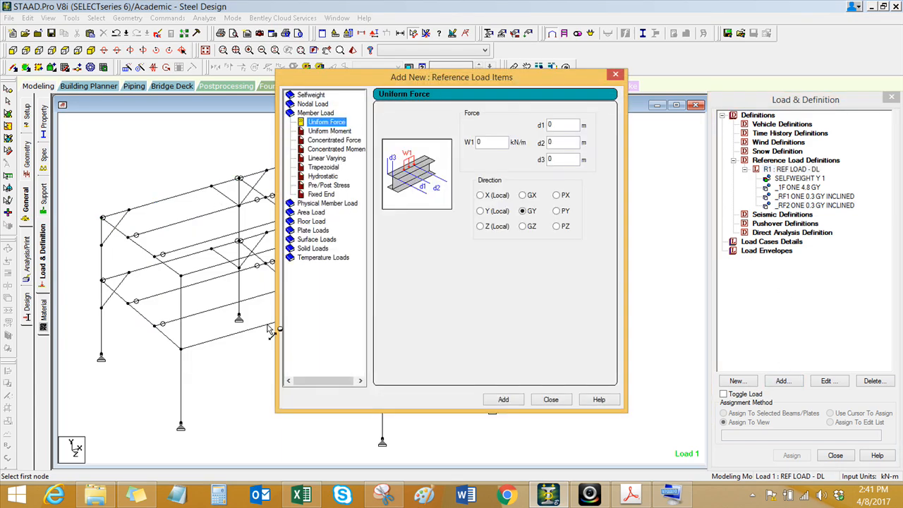
{"action": "left_click", "coordinate": [217, 496]}
{"action": "type", "text": "2.98*3.4"}
{"action": "key", "text": "Return"}
{"action": "left_click", "coordinate": [453, 148]}
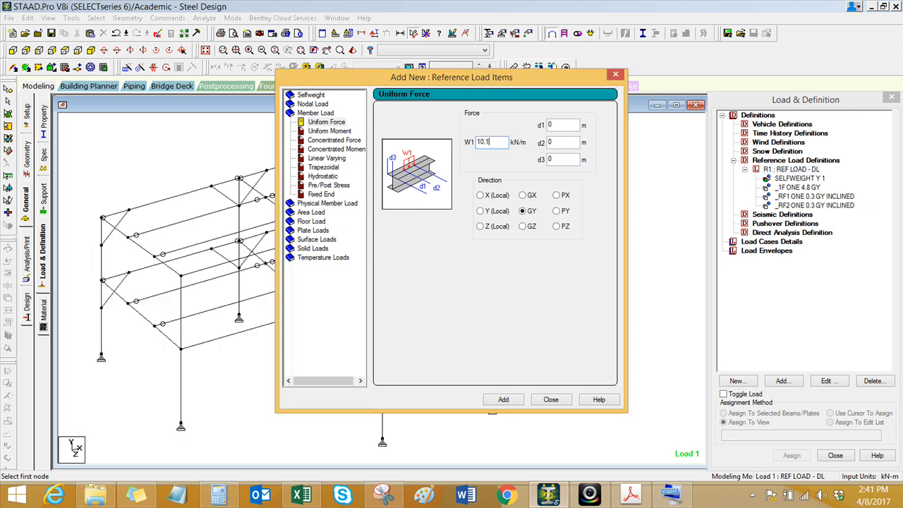
{"action": "left_click", "coordinate": [504, 400]}
{"action": "left_click", "coordinate": [550, 400]}
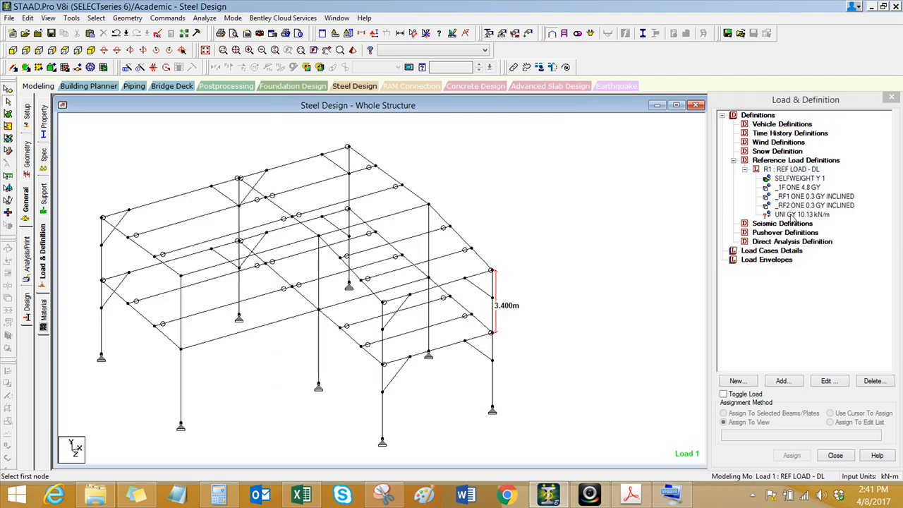
{"action": "left_click", "coordinate": [237, 383]}
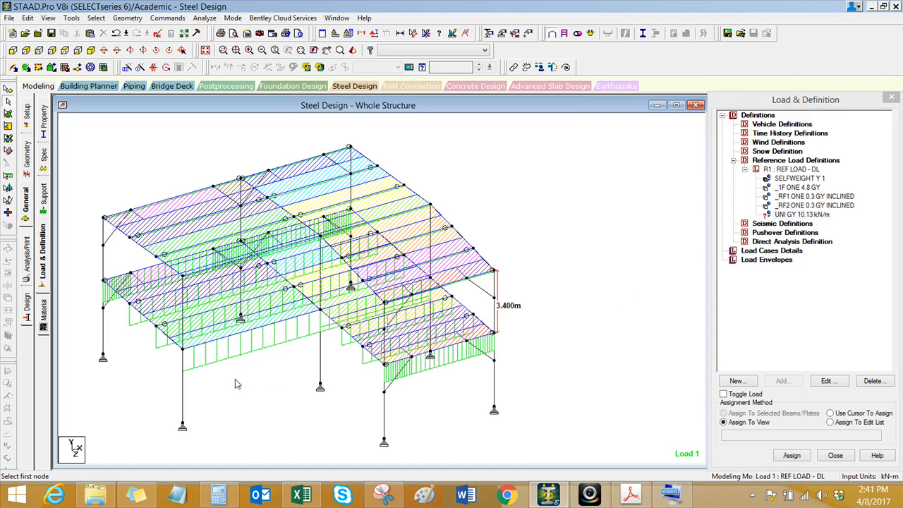
{"action": "scroll", "coordinate": [239, 380], "scroll_direction": "down", "scroll_amount": 1}
{"action": "middle_click_drag", "start_coordinate": [247, 362], "coordinate": [390, 342]}
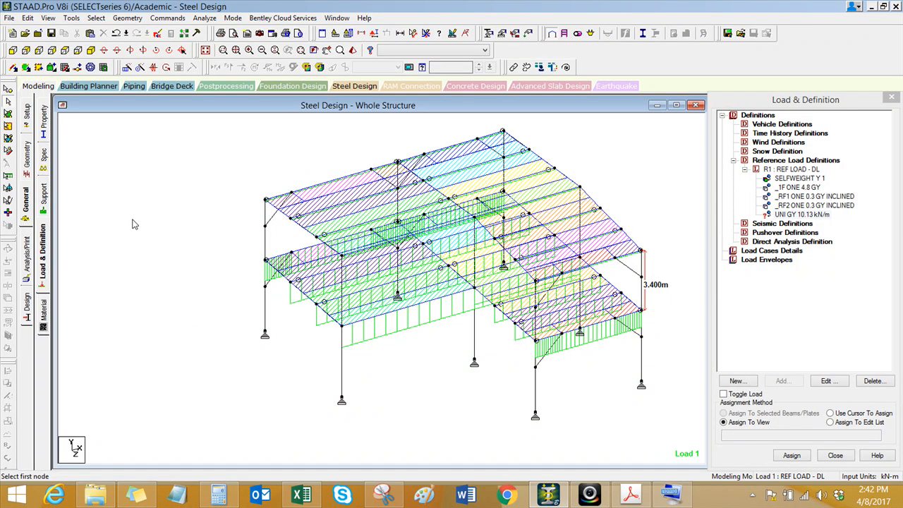
{"action": "left_click", "coordinate": [589, 494]}
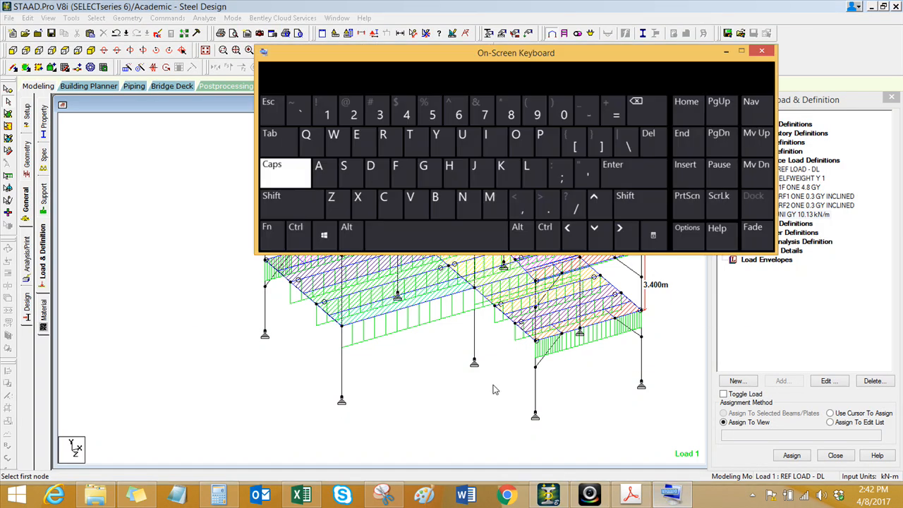
{"action": "left_click", "coordinate": [297, 237]}
{"action": "left_click", "coordinate": [426, 169]}
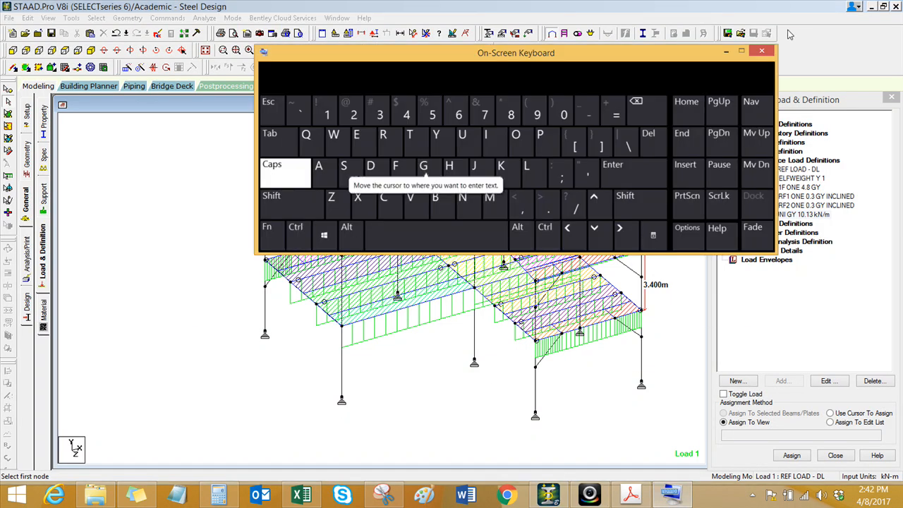
{"action": "left_click", "coordinate": [762, 53]}
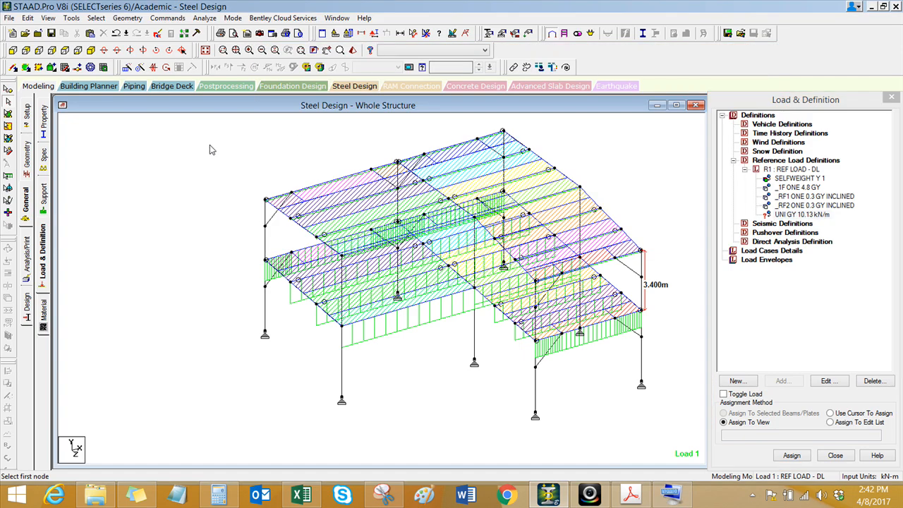
Step: Highlight the _1F group and isolate its floor members in a plan view from above
{"action": "key", "text": "ctrl+g"}
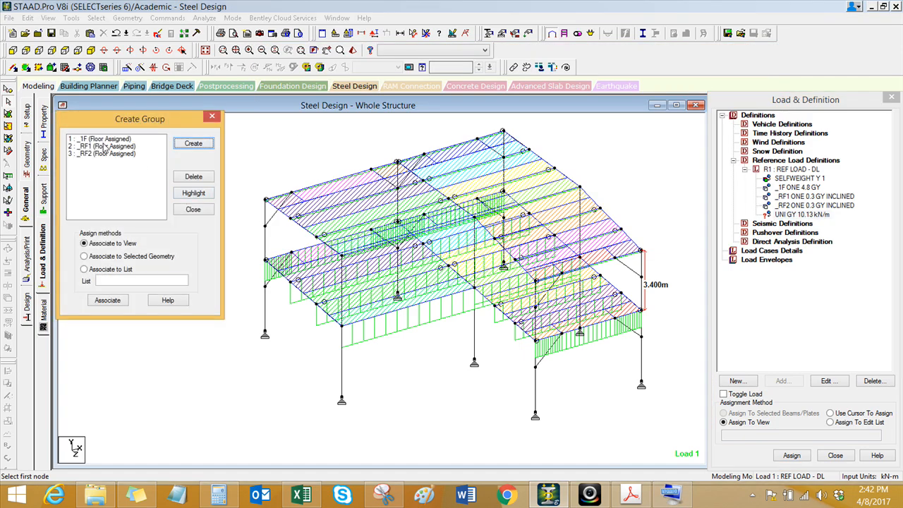
{"action": "left_click", "coordinate": [105, 139]}
{"action": "left_click", "coordinate": [181, 194]}
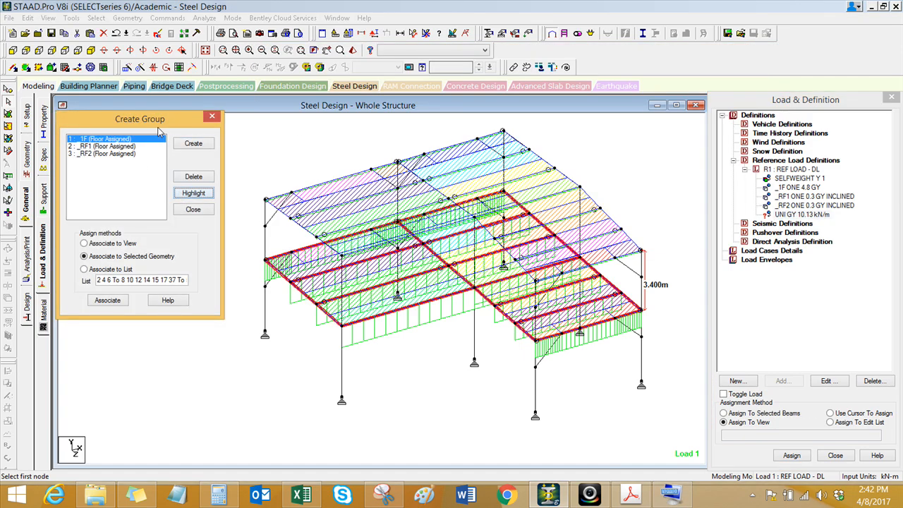
{"action": "left_click_drag", "start_coordinate": [159, 125], "coordinate": [156, 223]}
{"action": "left_click", "coordinate": [48, 17]}
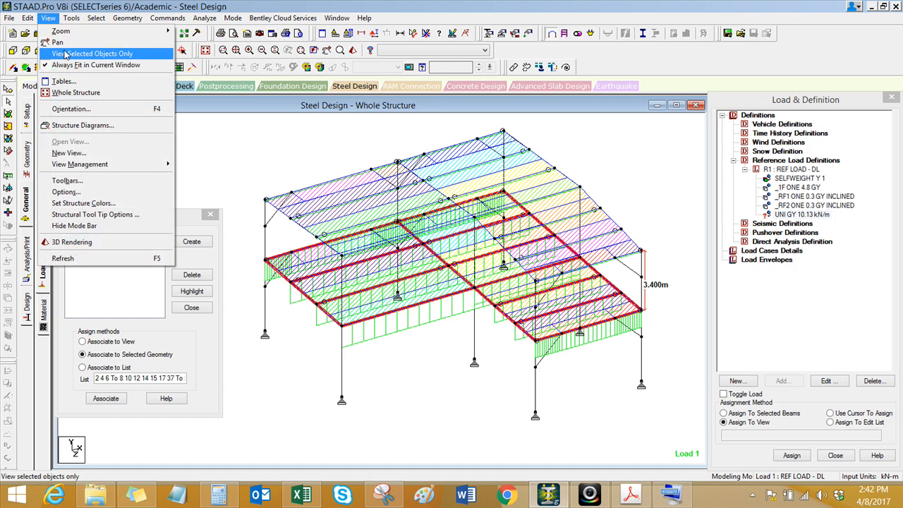
{"action": "left_click", "coordinate": [65, 54]}
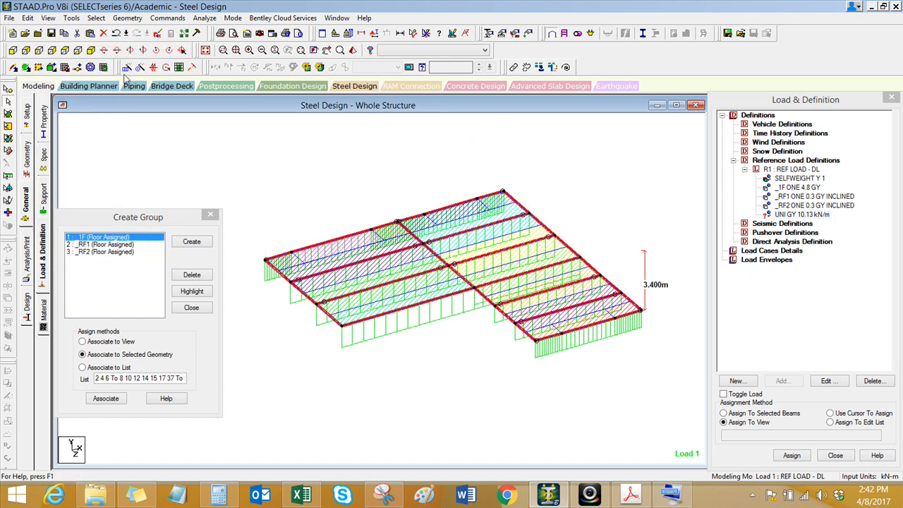
{"action": "left_click", "coordinate": [65, 50]}
Step: Assign the UNI GY 10.13 kN/m load to all perimeter beams of the L-shaped _1F floor, restoring the whole structure view
{"action": "left_click", "coordinate": [797, 217]}
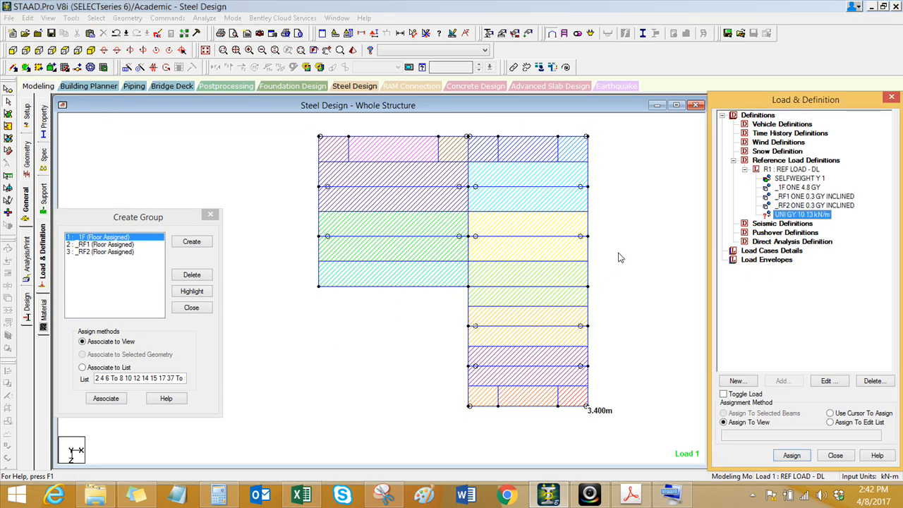
{"action": "middle_click_drag", "start_coordinate": [620, 254], "coordinate": [615, 283]}
{"action": "left_click_drag", "start_coordinate": [263, 146], "coordinate": [604, 170]}
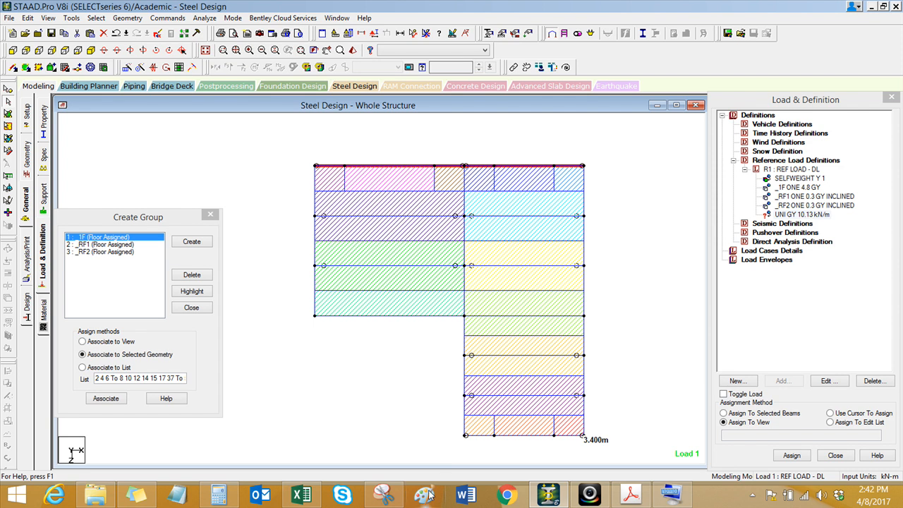
{"action": "left_click_drag", "start_coordinate": [458, 434], "coordinate": [628, 445], "text": "ctrl"}
{"action": "left_click_drag", "start_coordinate": [280, 140], "coordinate": [319, 341], "text": "ctrl"}
{"action": "left_click_drag", "start_coordinate": [636, 353], "coordinate": [667, 446], "text": "ctrl"}
{"action": "left_click", "coordinate": [464, 422], "text": "ctrl"}
{"action": "left_click", "coordinate": [464, 386], "text": "ctrl"}
{"action": "left_click", "coordinate": [466, 346], "text": "ctrl"}
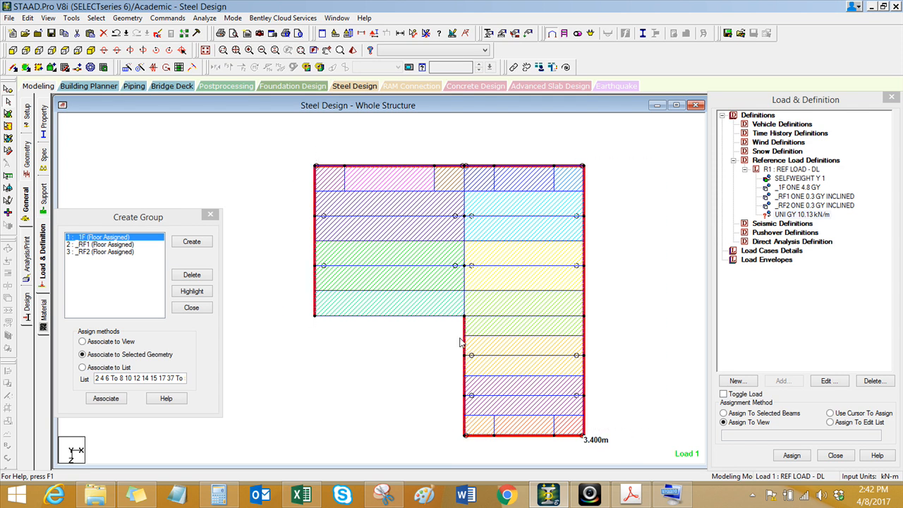
{"action": "left_click", "coordinate": [434, 317], "text": "ctrl"}
{"action": "left_click", "coordinate": [206, 49]}
{"action": "left_click", "coordinate": [790, 214]}
{"action": "left_click", "coordinate": [750, 415]}
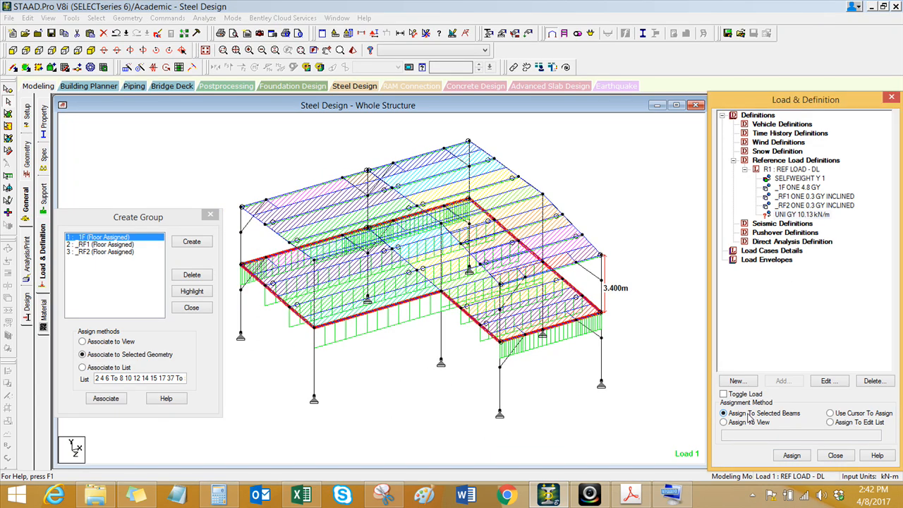
{"action": "left_click", "coordinate": [791, 455]}
{"action": "left_click", "coordinate": [816, 311]}
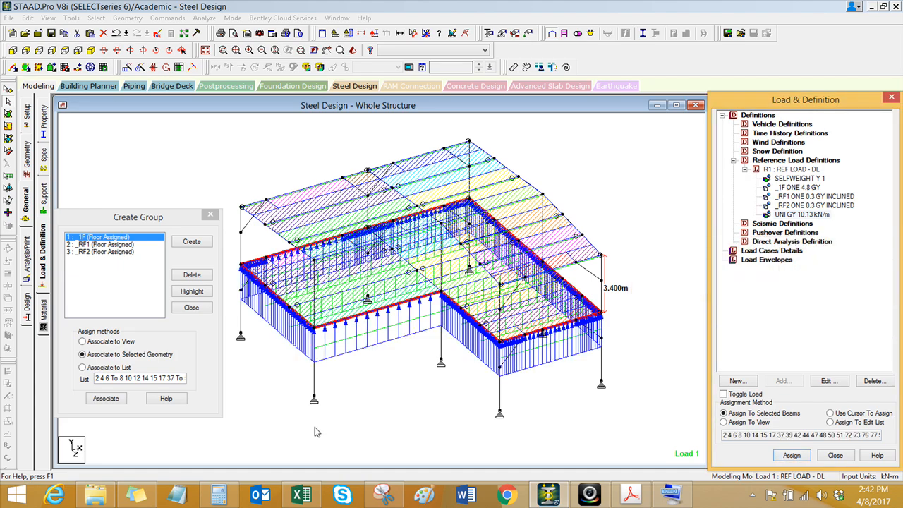
Step: Clear the beam selection, close the group dialog and save the model
{"action": "left_click", "coordinate": [354, 401]}
{"action": "mouse_move", "coordinate": [354, 400]}
{"action": "middle_mouse_down"}
{"action": "mouse_move", "coordinate": [407, 389]}
{"action": "mouse_move", "coordinate": [386, 379]}
{"action": "mouse_move", "coordinate": [365, 405]}
{"action": "middle_mouse_up"}
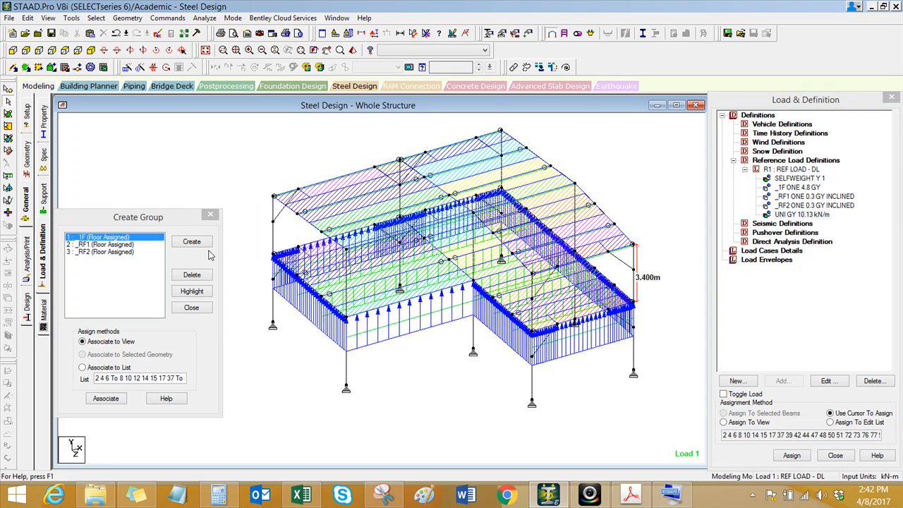
{"action": "left_click", "coordinate": [214, 218]}
{"action": "middle_click_drag", "start_coordinate": [419, 398], "coordinate": [390, 397]}
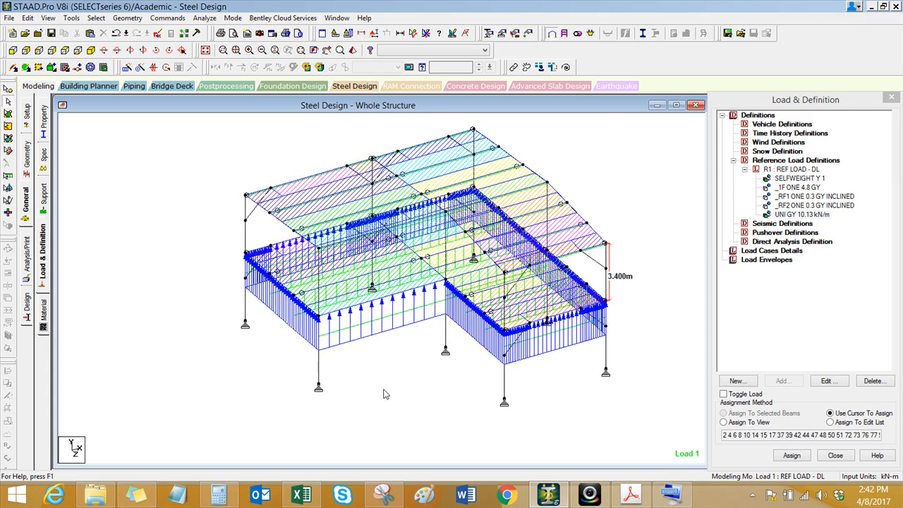
{"action": "key", "text": "ctrl+s"}
{"action": "left_click", "coordinate": [364, 266]}
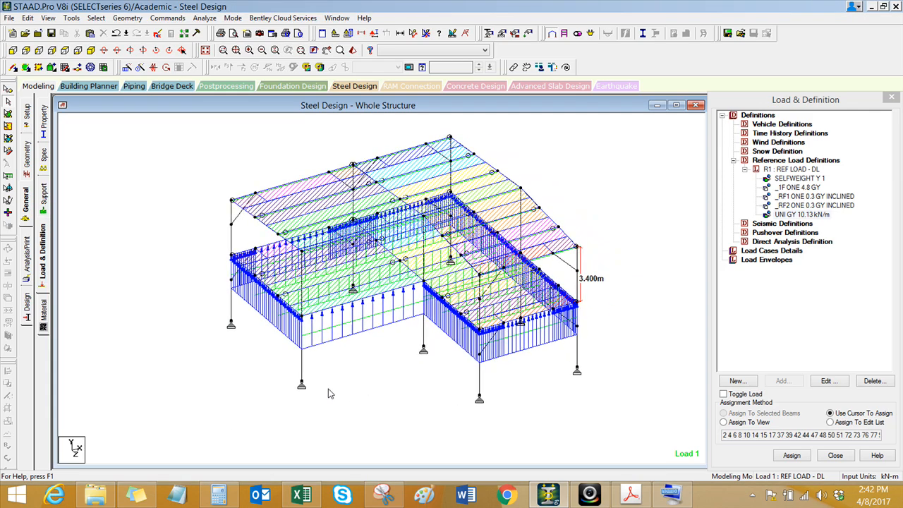
{"action": "middle_click_drag", "start_coordinate": [345, 387], "coordinate": [300, 408]}
{"action": "scroll", "coordinate": [300, 408], "scroll_direction": "up", "scroll_amount": 1}
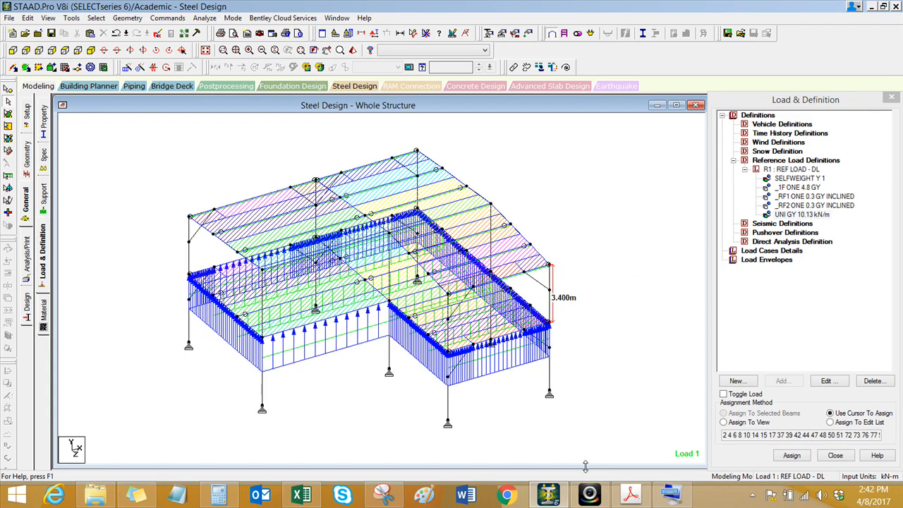
{"action": "left_click", "coordinate": [590, 494]}
{"action": "left_click", "coordinate": [590, 494]}
{"action": "left_click", "coordinate": [351, 399]}
{"action": "scroll", "coordinate": [317, 399], "scroll_direction": "up", "scroll_amount": 1}
{"action": "middle_click_drag", "start_coordinate": [321, 376], "coordinate": [305, 370]}
{"action": "middle_click_drag", "start_coordinate": [556, 299], "coordinate": [539, 295]}
{"action": "scroll", "coordinate": [539, 295], "scroll_direction": "up", "scroll_amount": 1}
Step: Start a new seismic definition and choose UBC 1997 as its type
{"action": "left_click", "coordinate": [777, 224]}
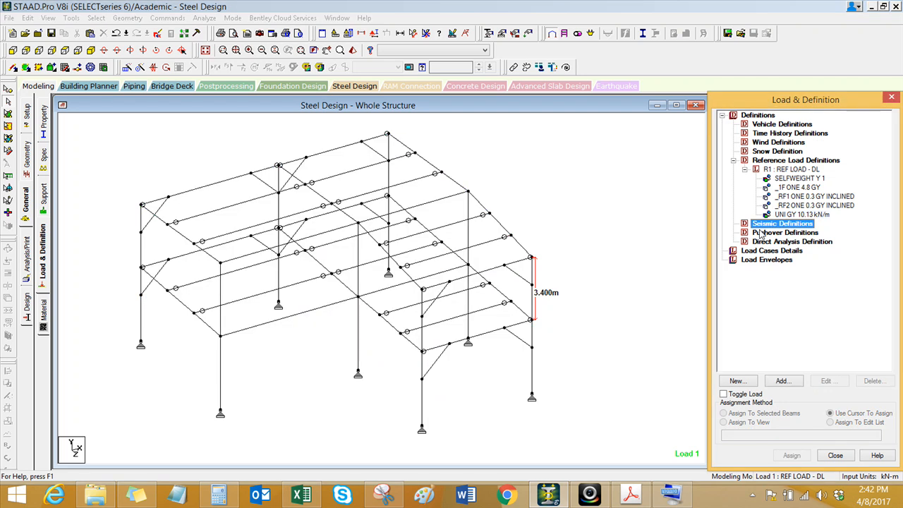
{"action": "left_click", "coordinate": [783, 381]}
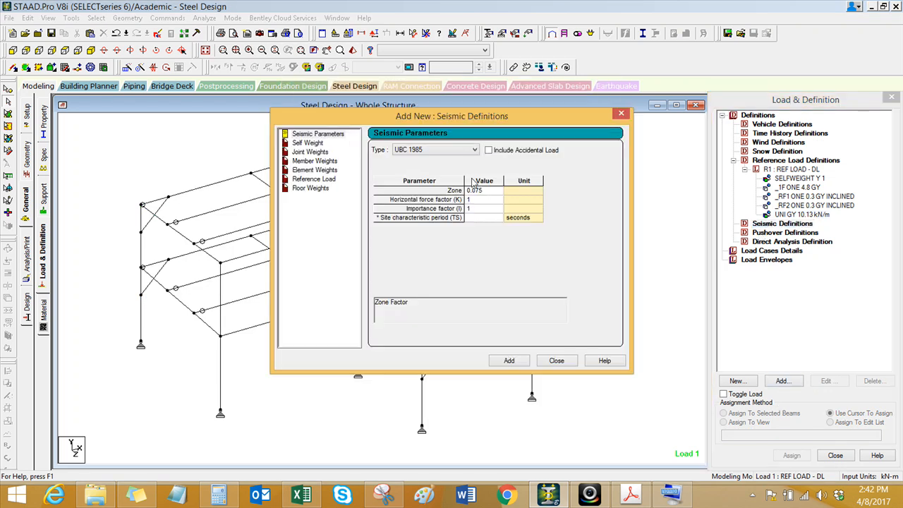
{"action": "left_click_drag", "start_coordinate": [478, 114], "coordinate": [397, 123]}
{"action": "left_click", "coordinate": [362, 160]}
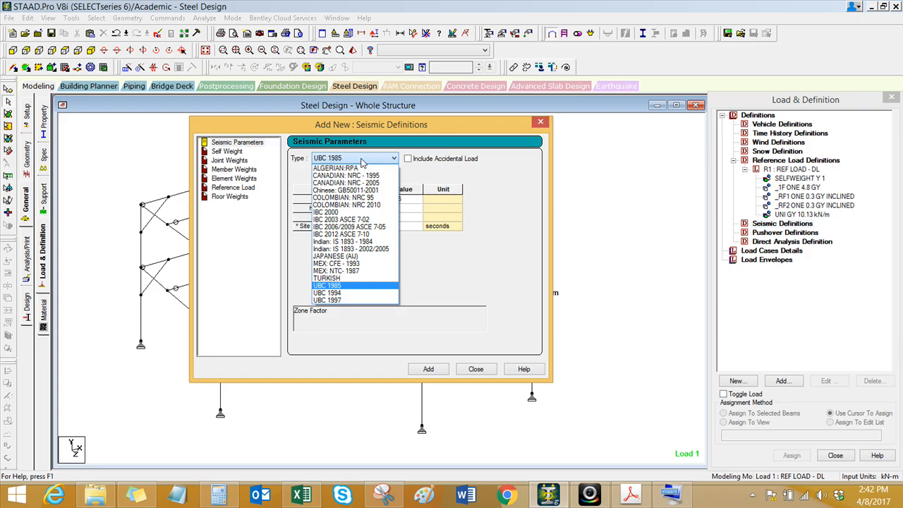
{"action": "left_click", "coordinate": [339, 300]}
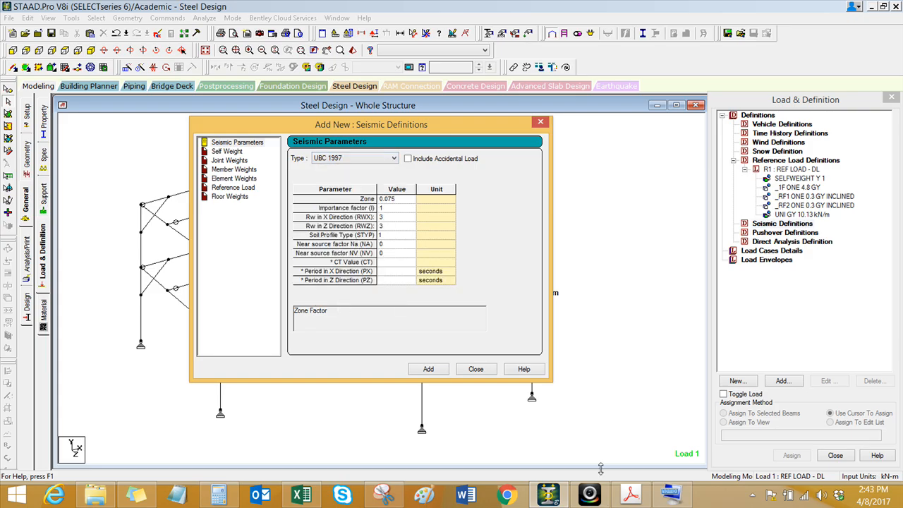
Step: Glance at NSCP-2015.pdf and examine the active fault and seismic zone maps on the Loadings workbook's project location sheet
{"action": "left_click", "coordinate": [631, 494]}
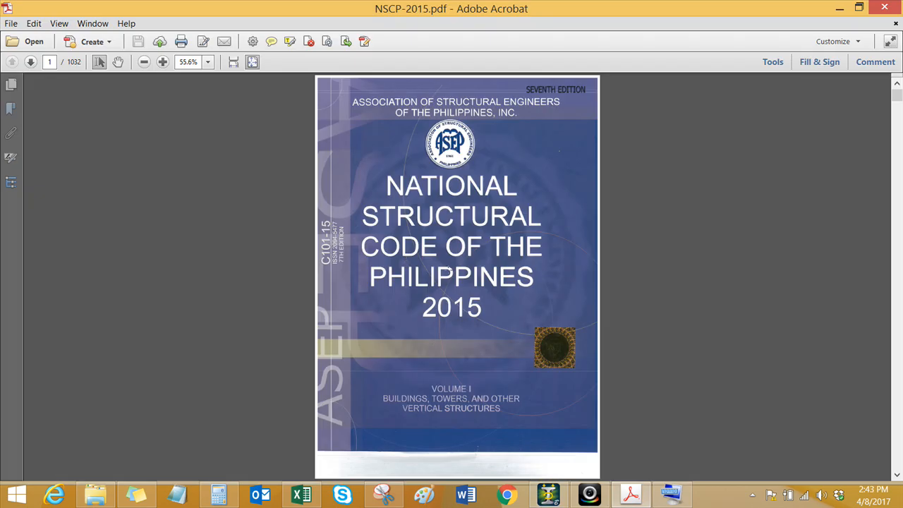
{"action": "left_click", "coordinate": [839, 8]}
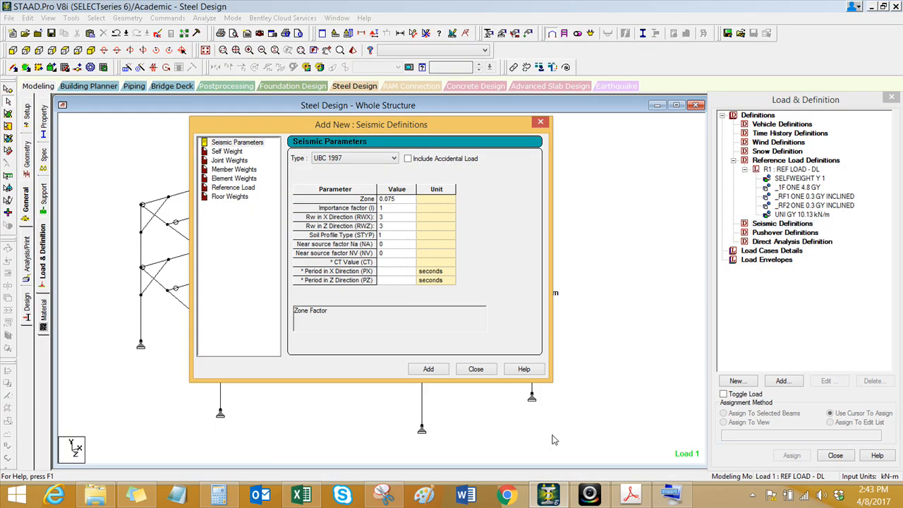
{"action": "left_click", "coordinate": [302, 496]}
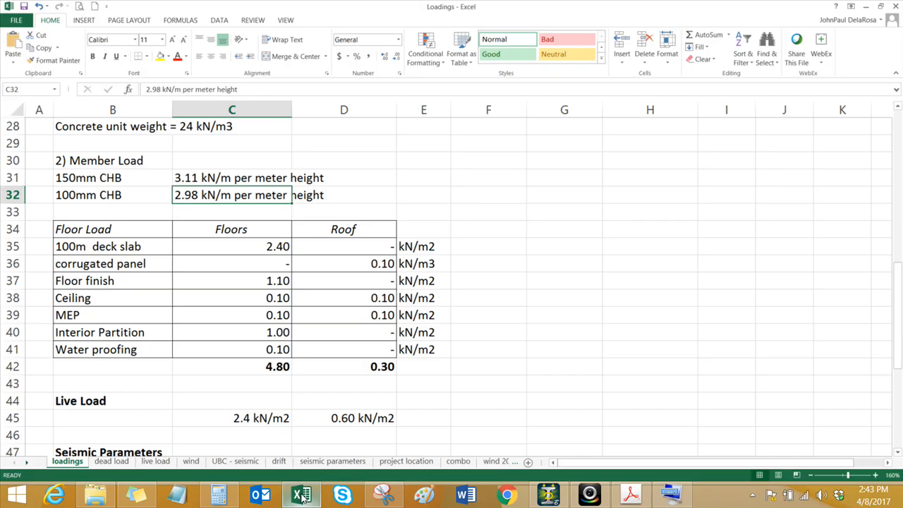
{"action": "left_click", "coordinate": [407, 461]}
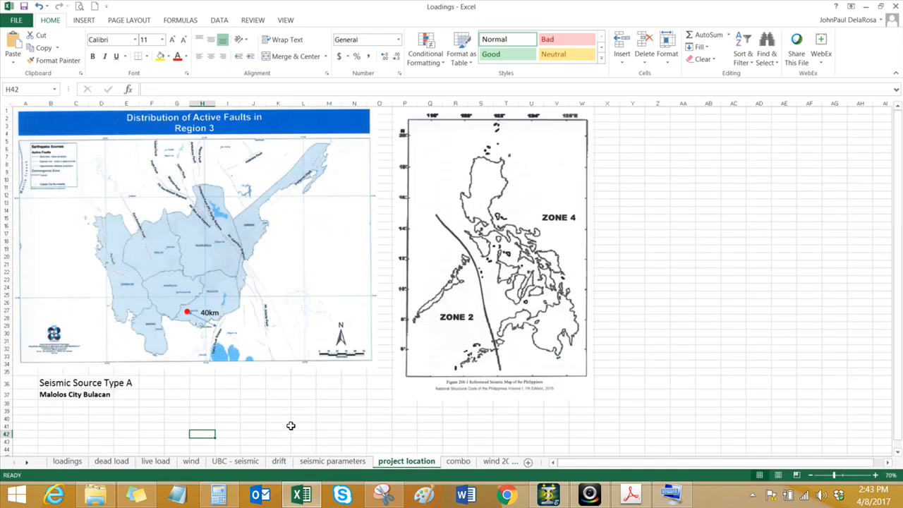
{"action": "scroll", "coordinate": [42, 406], "scroll_direction": "up", "scroll_amount": 1, "text": "ctrl"}
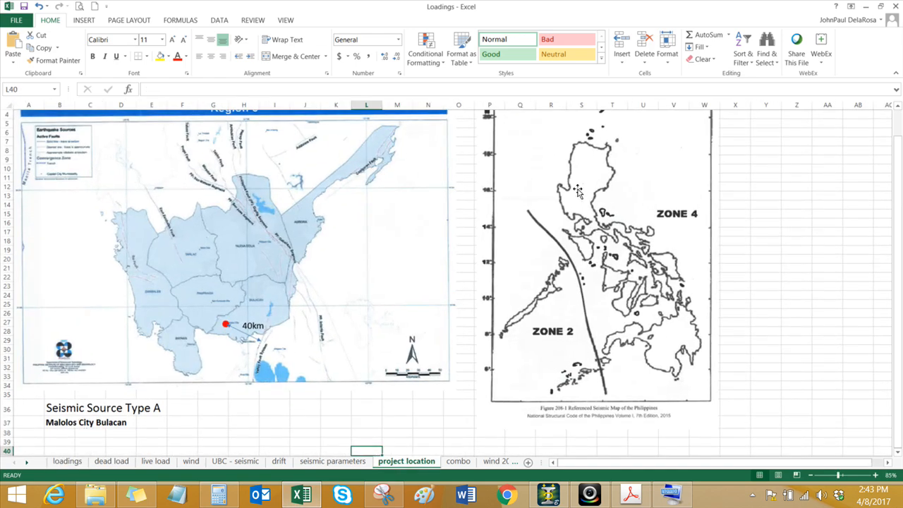
{"action": "scroll", "coordinate": [349, 340], "scroll_direction": "down", "scroll_amount": 1}
{"action": "left_click", "coordinate": [270, 416]}
{"action": "scroll", "coordinate": [246, 360], "scroll_direction": "up", "scroll_amount": 6, "text": "ctrl"}
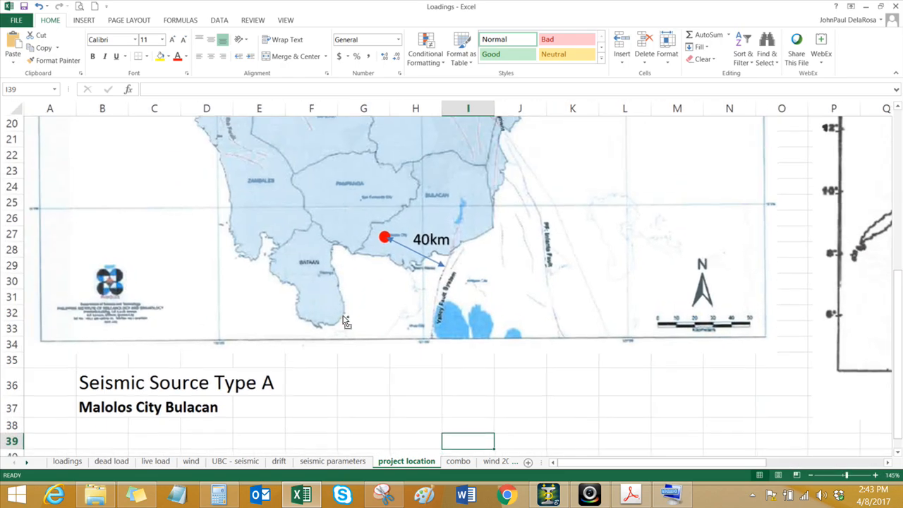
{"action": "scroll", "coordinate": [408, 308], "scroll_direction": "up", "scroll_amount": 1}
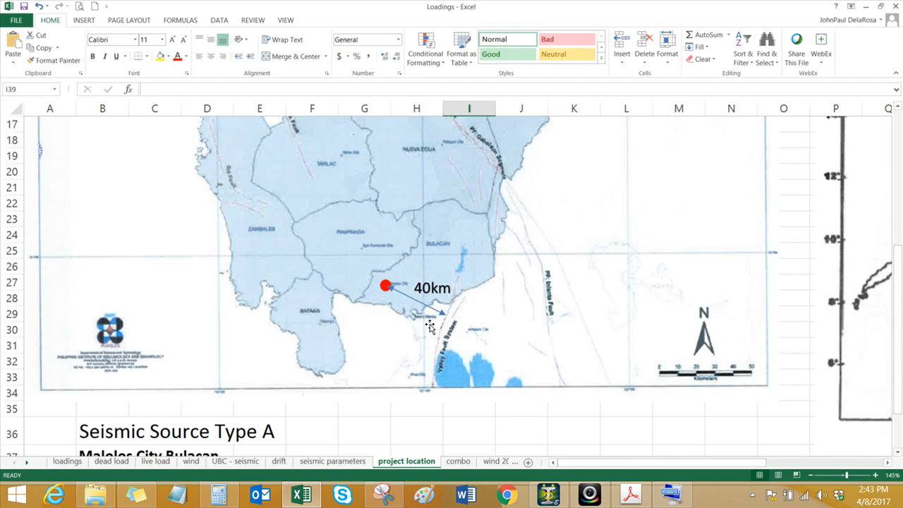
{"action": "left_click", "coordinate": [387, 419]}
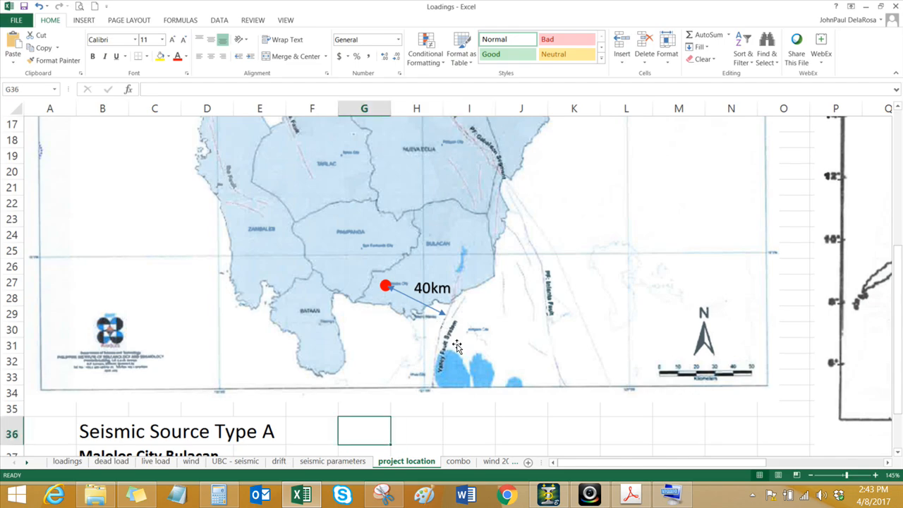
{"action": "scroll", "coordinate": [416, 300], "scroll_direction": "down", "scroll_amount": 1}
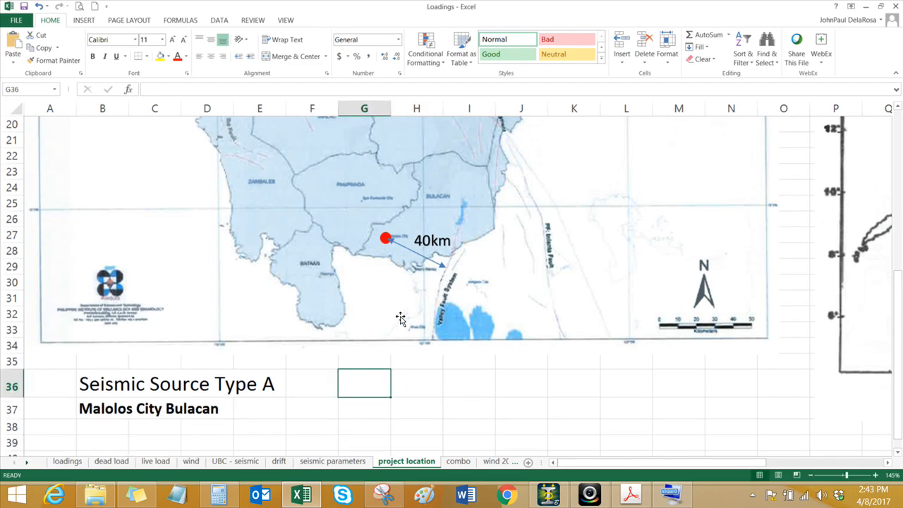
{"action": "scroll", "coordinate": [307, 385], "scroll_direction": "down", "scroll_amount": 3, "text": "ctrl"}
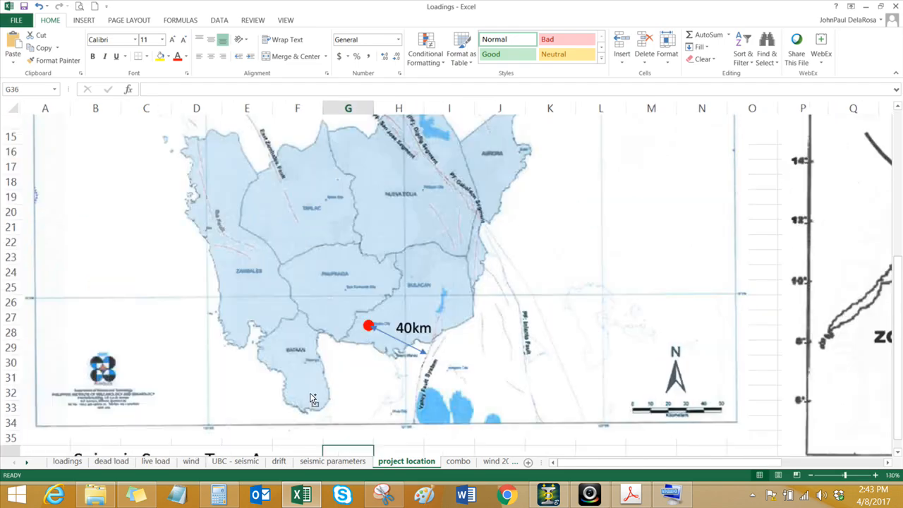
{"action": "scroll", "coordinate": [306, 381], "scroll_direction": "down", "scroll_amount": 1, "text": "ctrl"}
{"action": "scroll", "coordinate": [300, 374], "scroll_direction": "down", "scroll_amount": 1}
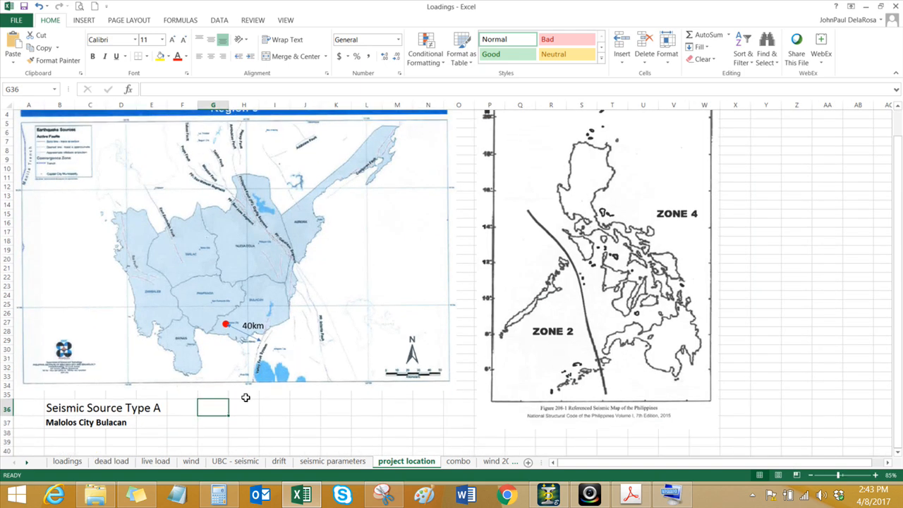
Step: Return to STAAD.Pro and set the zone factor of the UBC 1997 seismic definition to 0.40
{"action": "mouse_move", "coordinate": [545, 499]}
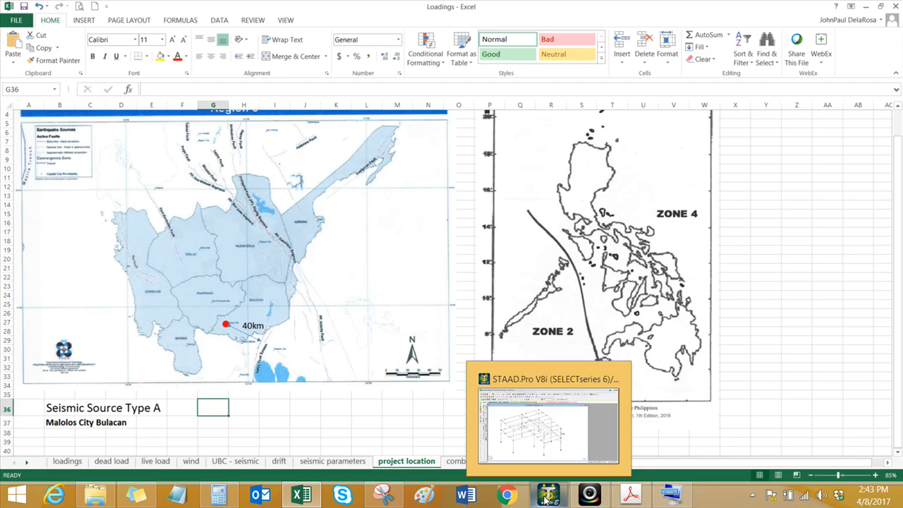
{"action": "left_click", "coordinate": [546, 500]}
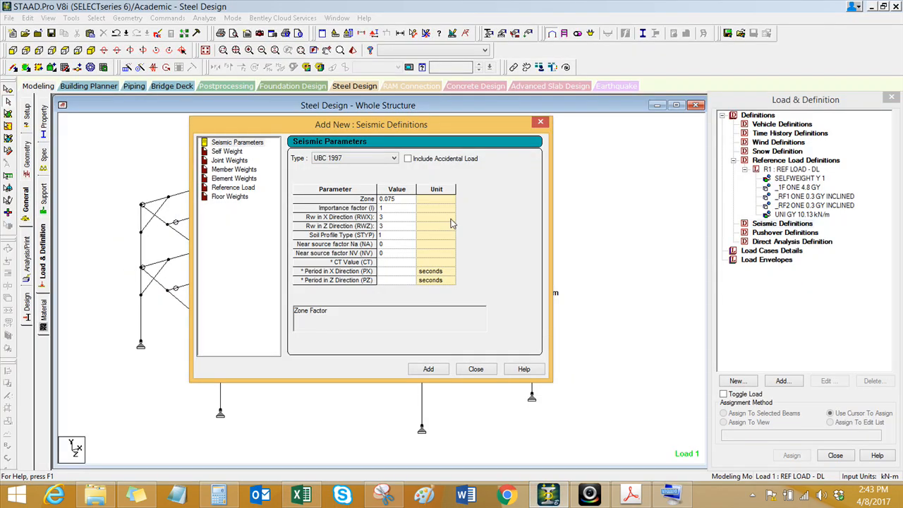
{"action": "left_click", "coordinate": [415, 200]}
{"action": "key", "text": "BackSpace"}
{"action": "key", "text": "BackSpace"}
{"action": "key", "text": "BackSpace"}
{"action": "left_click", "coordinate": [411, 210]}
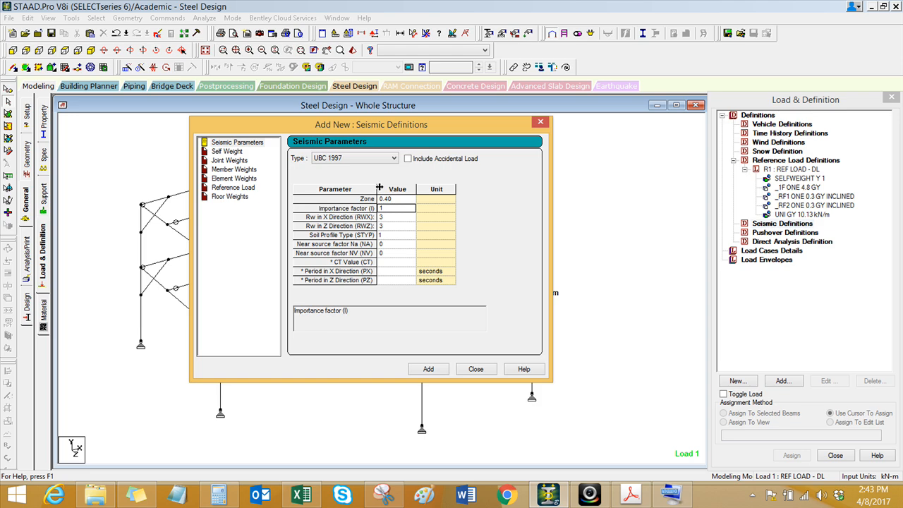
Step: Set the Rw factors in both the X and Z directions to 8.5
{"action": "left_click", "coordinate": [404, 217]}
{"action": "type", "text": "8.5"}
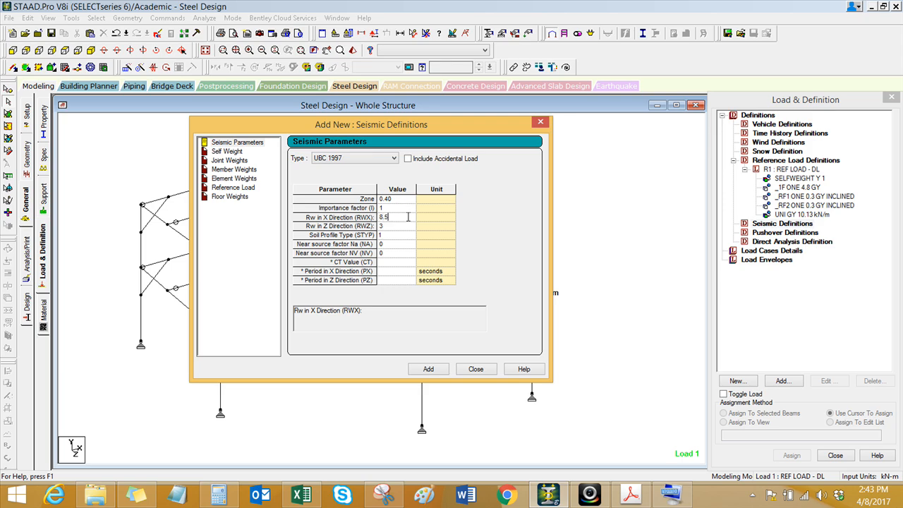
{"action": "key", "text": "Return"}
{"action": "type", "text": "8"}
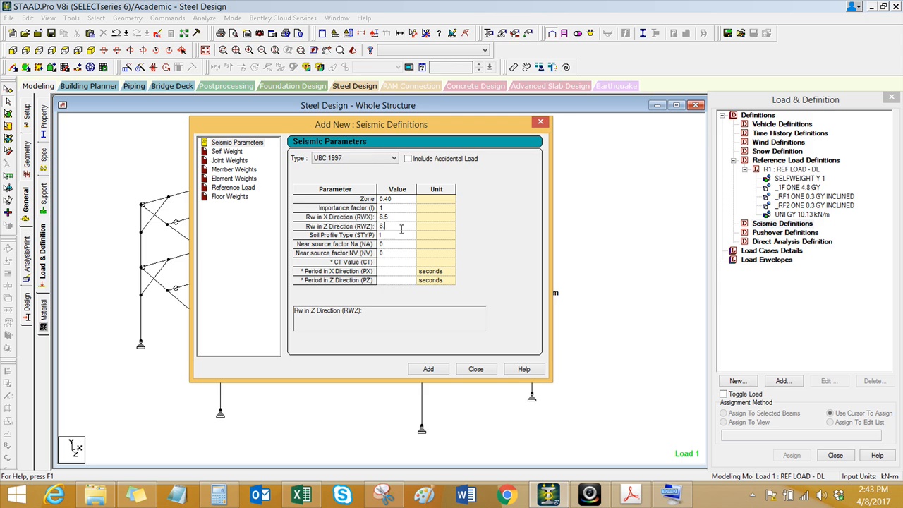
{"action": "type", "text": ".5"}
{"action": "left_click", "coordinate": [381, 218]}
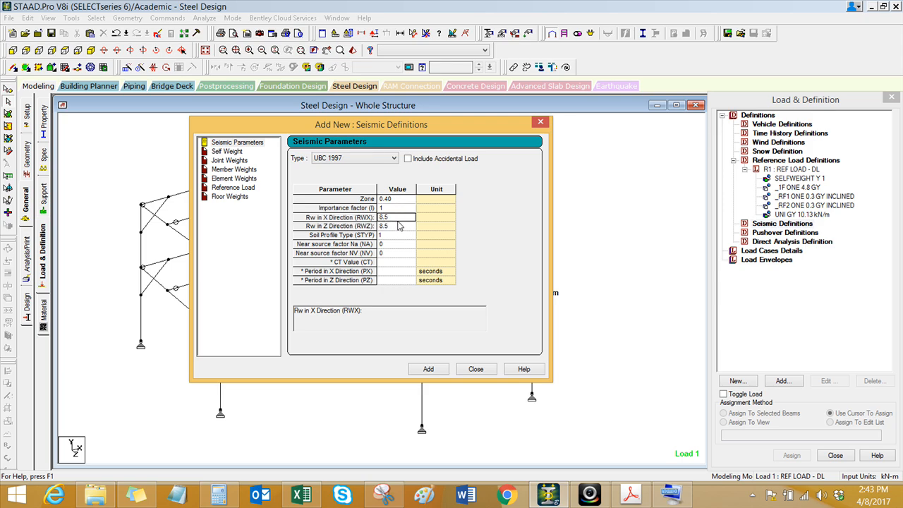
Step: Switch to the Loadings workbook in Excel and examine the steel structural systems in Table 208-11B on the seismic parameters sheet
{"action": "left_click", "coordinate": [302, 495]}
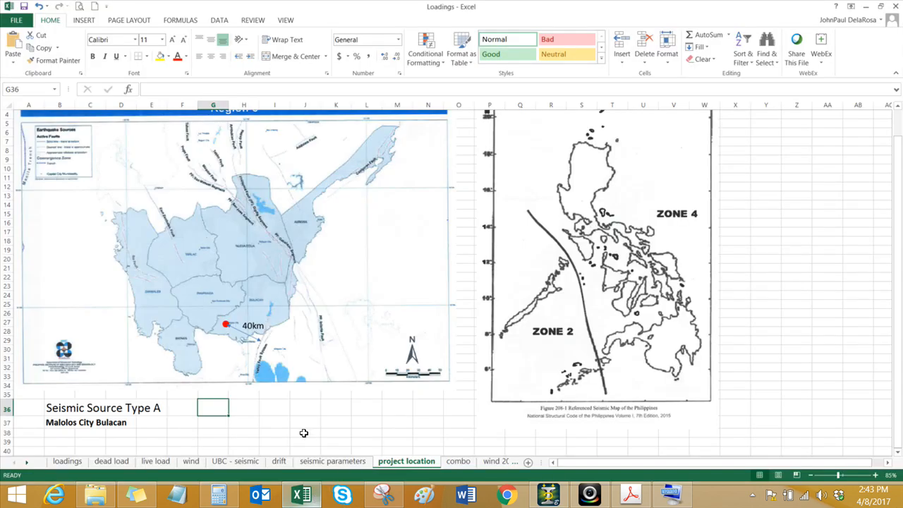
{"action": "left_click", "coordinate": [346, 463]}
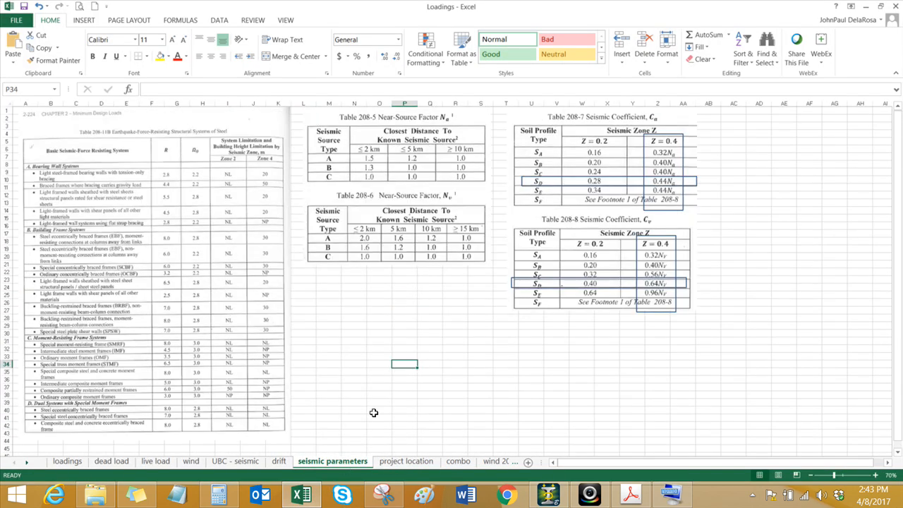
{"action": "left_click", "coordinate": [378, 365]}
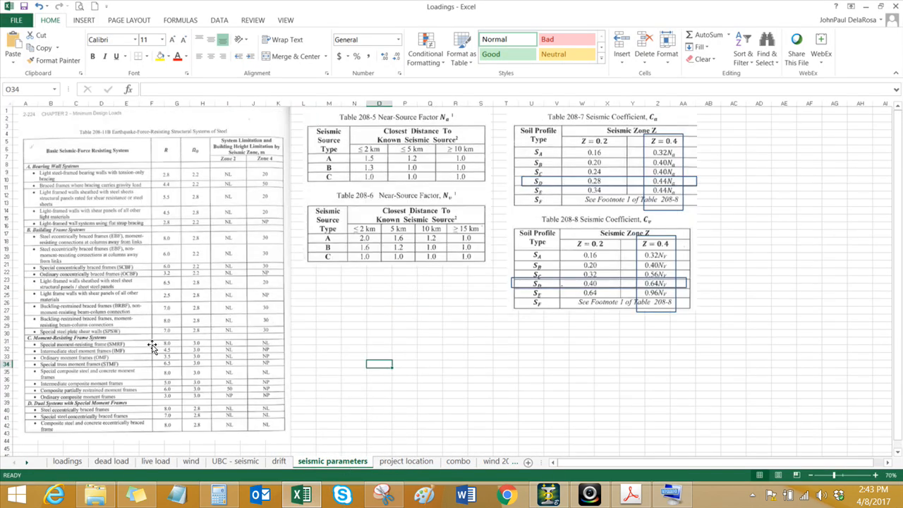
{"action": "scroll", "coordinate": [82, 258], "scroll_direction": "up", "scroll_amount": 3, "text": "ctrl"}
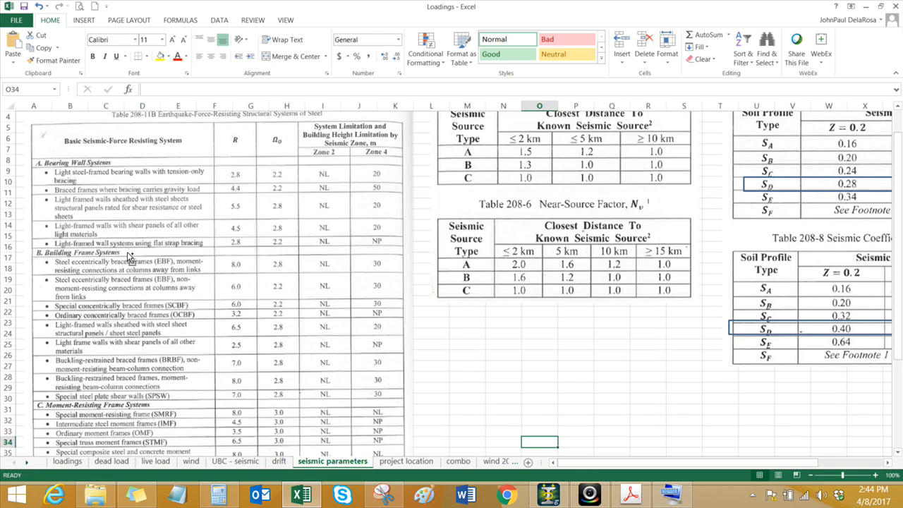
{"action": "scroll", "coordinate": [156, 252], "scroll_direction": "down", "scroll_amount": 1}
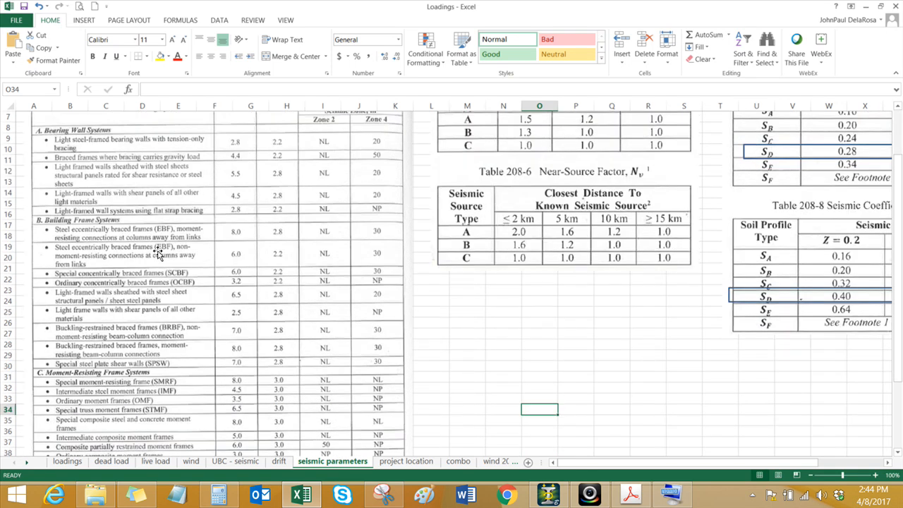
{"action": "scroll", "coordinate": [157, 254], "scroll_direction": "down", "scroll_amount": 1}
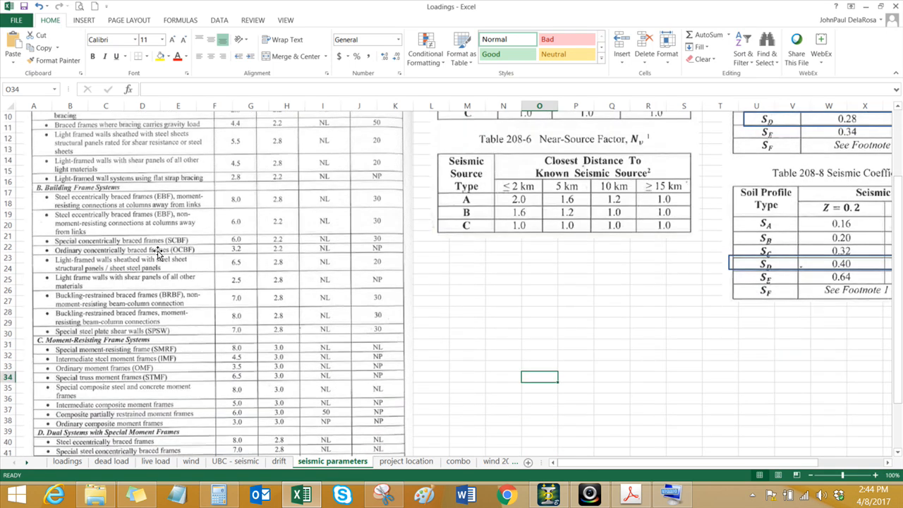
{"action": "left_click", "coordinate": [133, 353]}
{"action": "scroll", "coordinate": [132, 352], "scroll_direction": "down", "scroll_amount": 2}
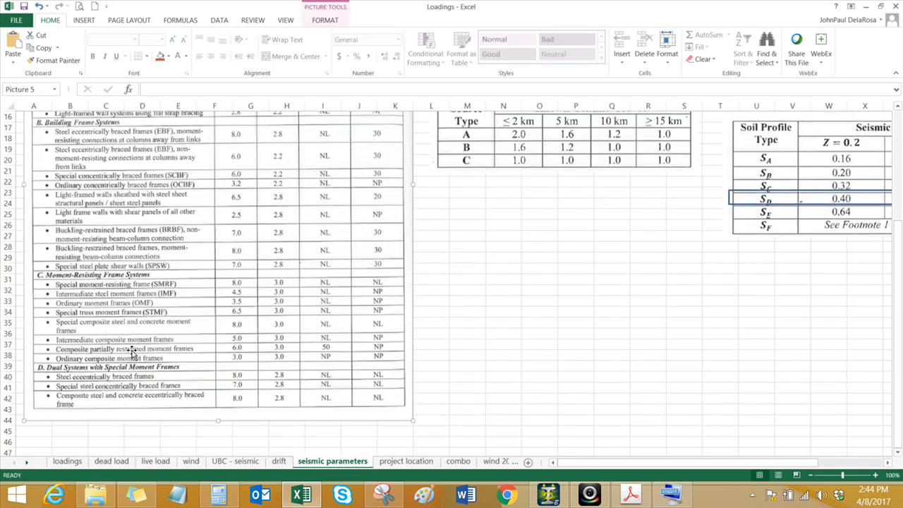
{"action": "scroll", "coordinate": [133, 353], "scroll_direction": "up", "scroll_amount": 4}
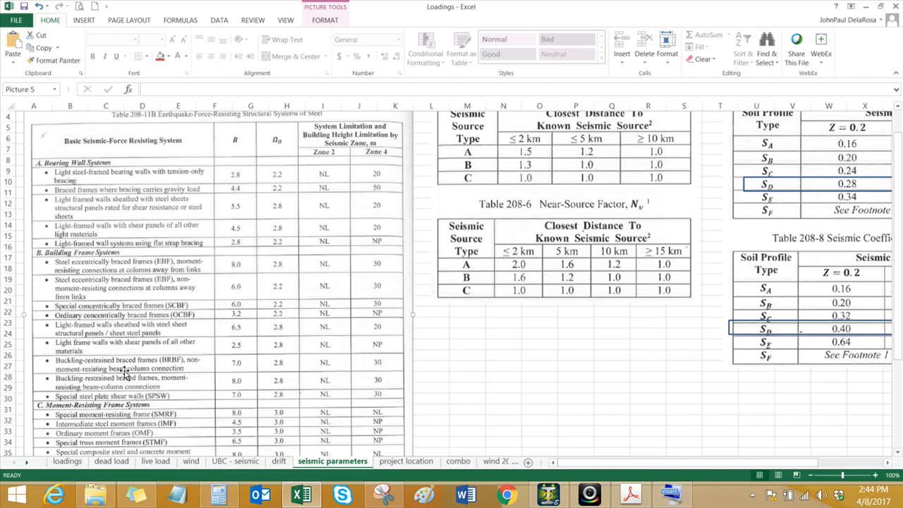
{"action": "scroll", "coordinate": [124, 372], "scroll_direction": "up", "scroll_amount": 1}
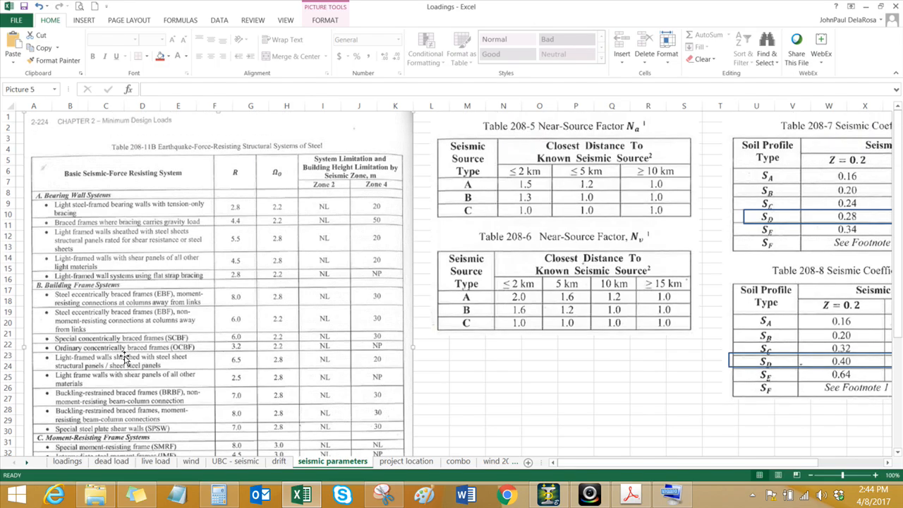
{"action": "left_click", "coordinate": [468, 400]}
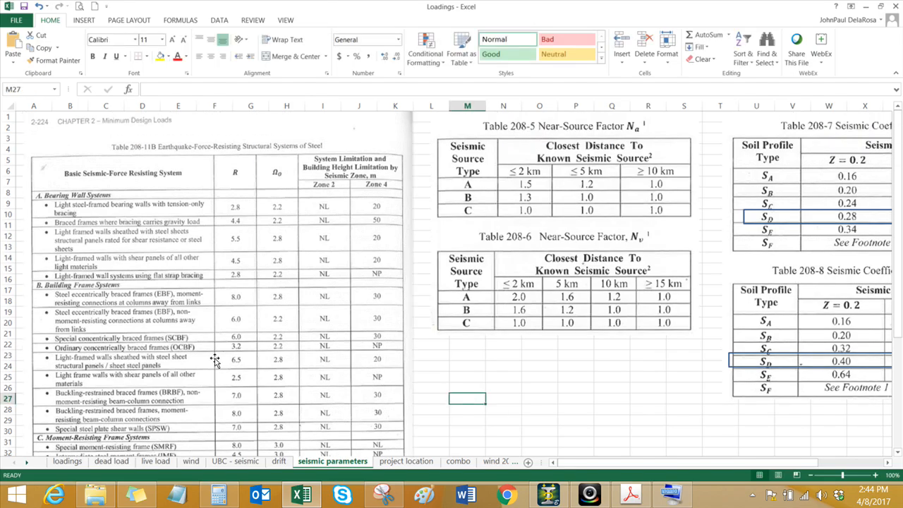
{"action": "key", "text": "ctrl"}
{"action": "key", "text": "ctrl"}
Step: Return to STAAD.Pro and set the Rw factor in the X direction to 6 and the soil profile type to 4
{"action": "left_click", "coordinate": [549, 494]}
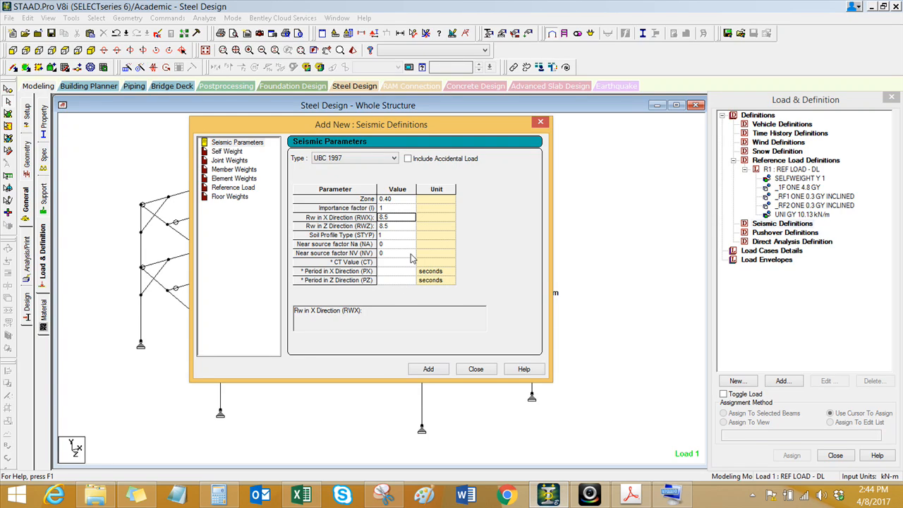
{"action": "type", "text": "6"}
{"action": "left_click", "coordinate": [404, 226]}
{"action": "left_click", "coordinate": [398, 217]}
{"action": "left_click", "coordinate": [402, 238]}
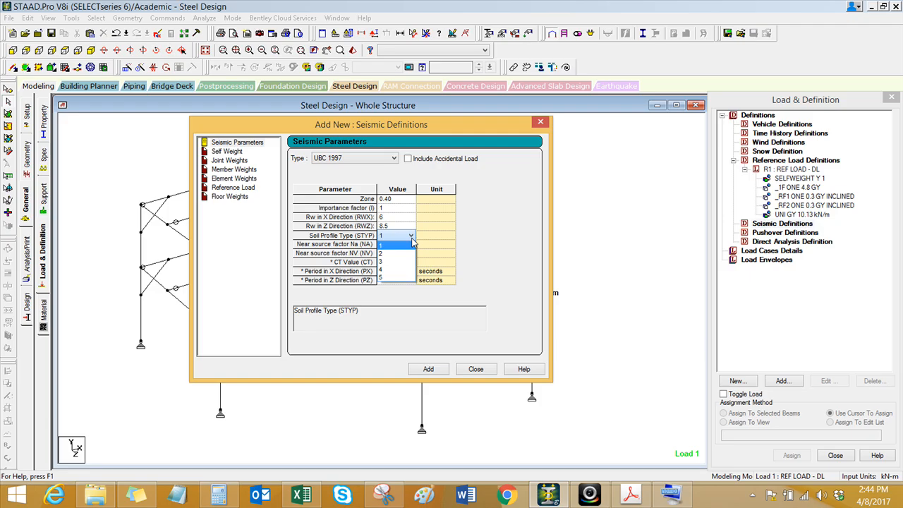
{"action": "left_click", "coordinate": [406, 274]}
{"action": "left_click_drag", "start_coordinate": [449, 126], "coordinate": [594, 134]}
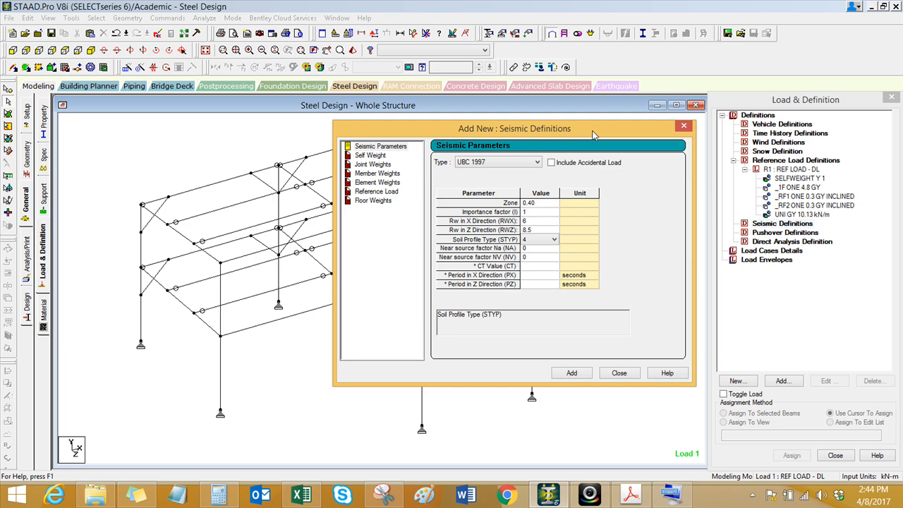
Step: Set the near-source factors Na and Nv to 1, checking them against Tables 208-5 and 208-6 in the Loadings workbook
{"action": "left_click", "coordinate": [543, 248]}
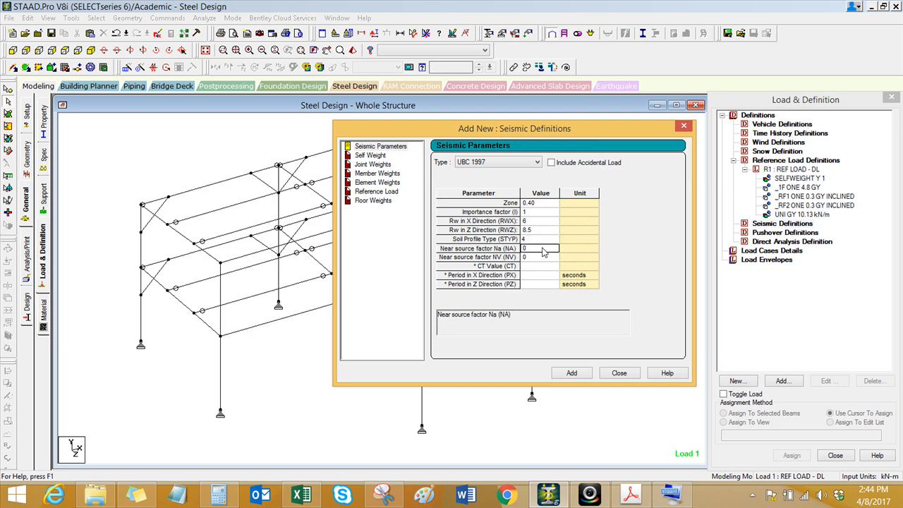
{"action": "type", "text": "1"}
{"action": "left_click", "coordinate": [301, 494]}
{"action": "left_click", "coordinate": [562, 409]}
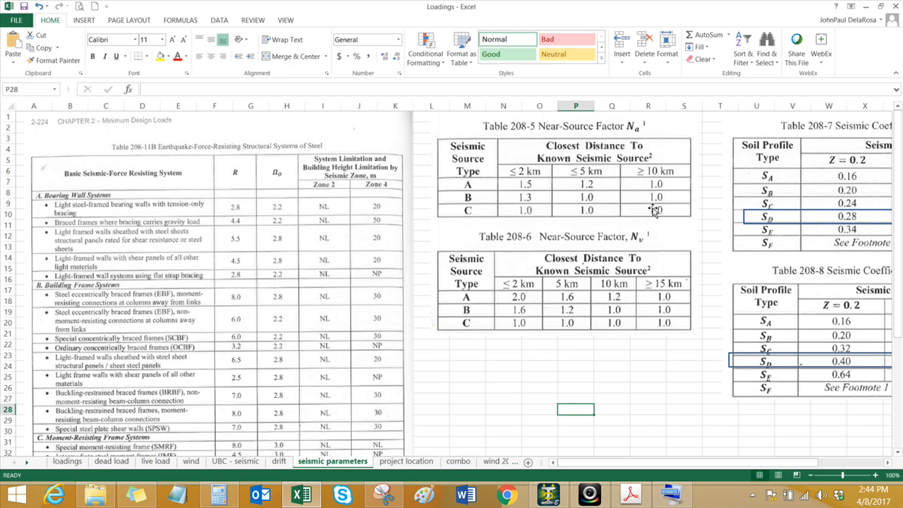
{"action": "left_click", "coordinate": [654, 367]}
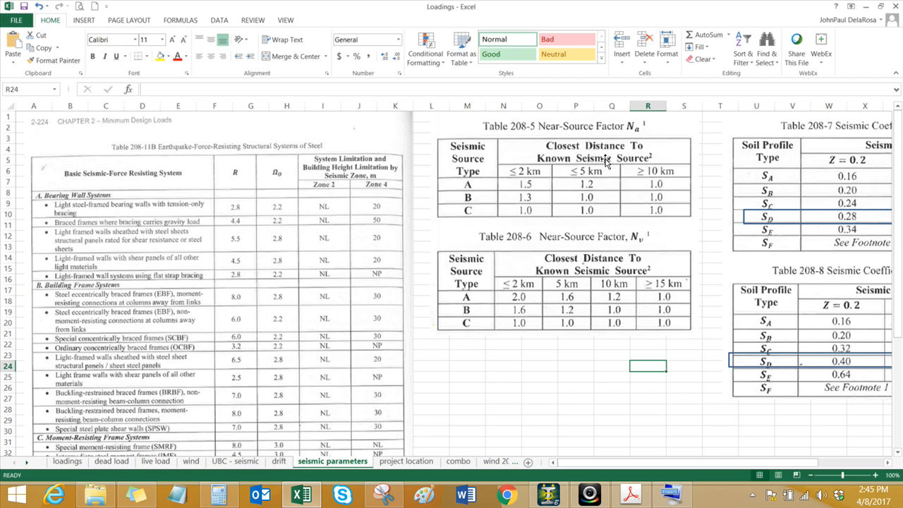
{"action": "left_click", "coordinate": [541, 391]}
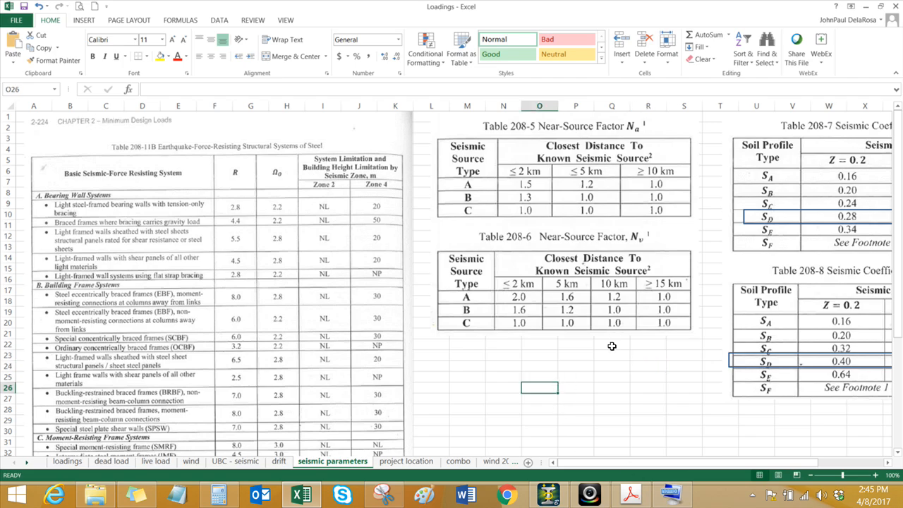
{"action": "left_click", "coordinate": [550, 494]}
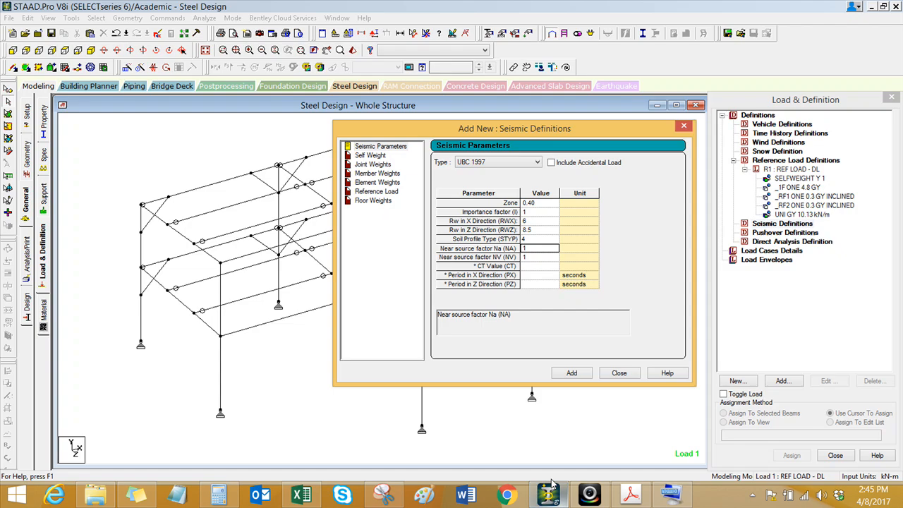
Step: Search the sheets of the Loadings workbook in Excel for the Ct coefficient needed for the CT value
{"action": "left_click", "coordinate": [540, 266]}
{"action": "left_click", "coordinate": [302, 494]}
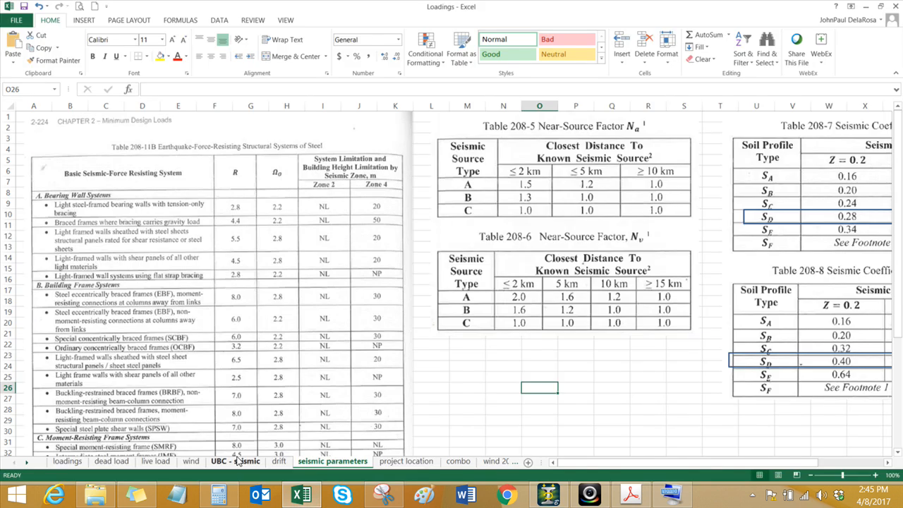
{"action": "left_click", "coordinate": [404, 461]}
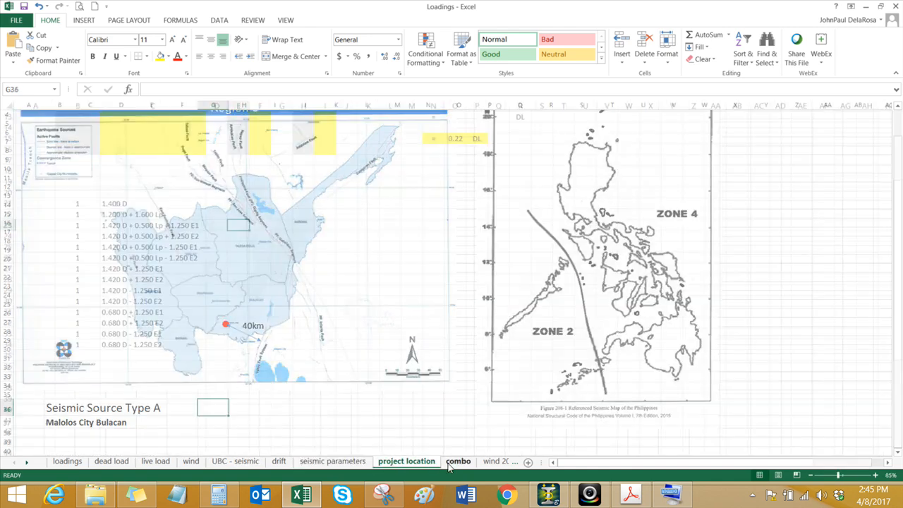
{"action": "left_click", "coordinate": [456, 463]}
{"action": "left_click", "coordinate": [495, 461]}
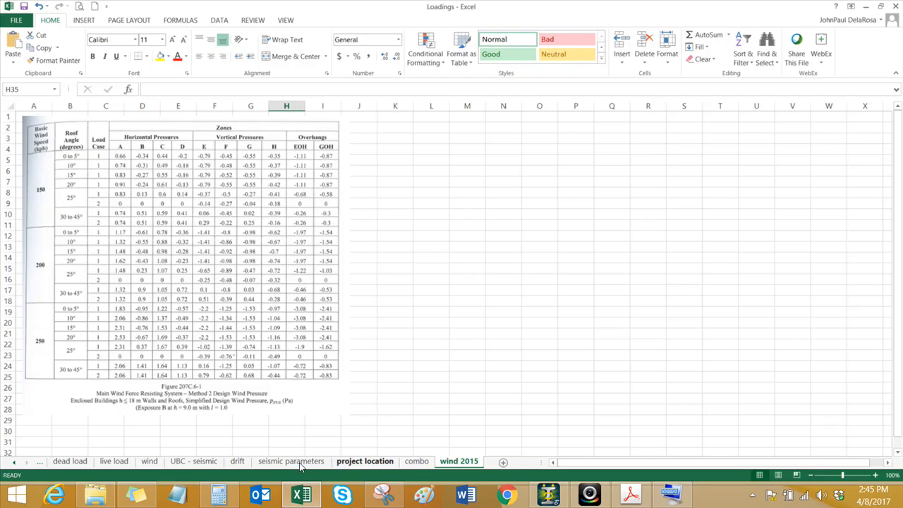
{"action": "left_click", "coordinate": [261, 463]}
{"action": "left_click", "coordinate": [240, 463]}
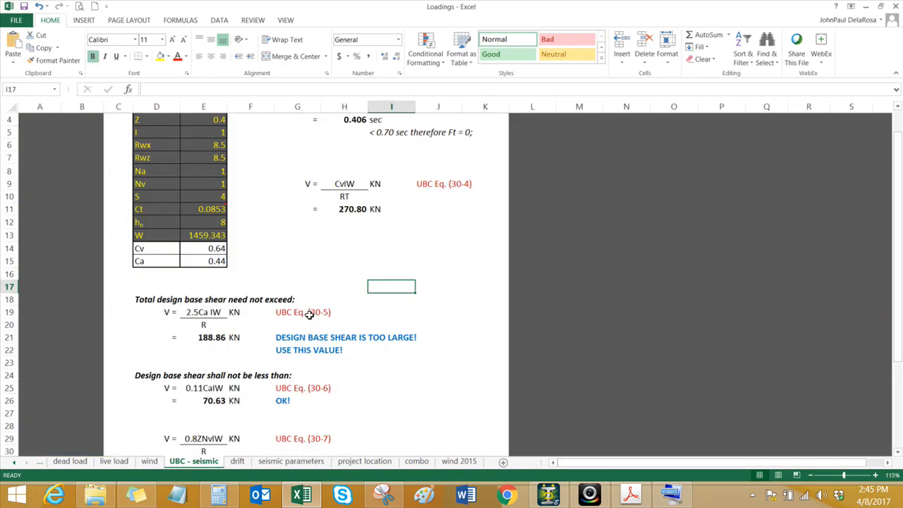
{"action": "left_click", "coordinate": [194, 463]}
{"action": "left_click", "coordinate": [149, 462]}
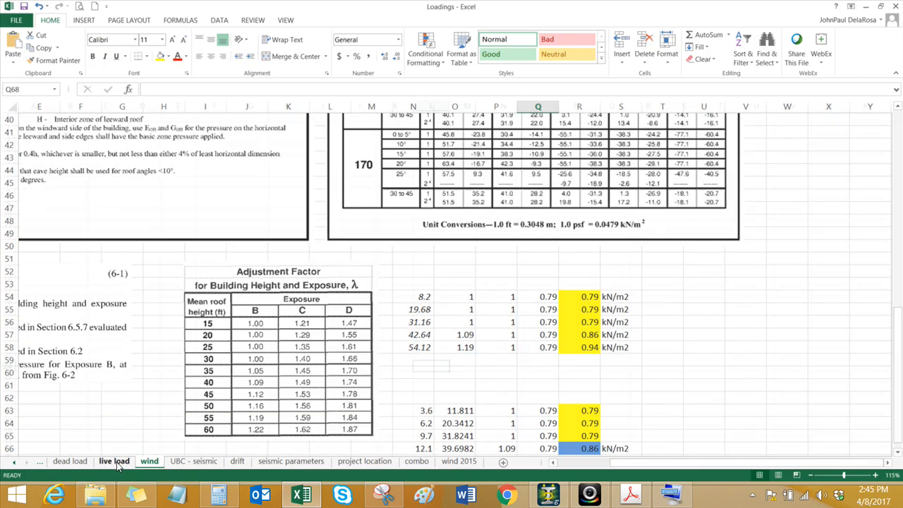
{"action": "left_click", "coordinate": [115, 463]}
{"action": "scroll", "coordinate": [216, 343], "scroll_direction": "down", "scroll_amount": 3}
{"action": "left_click", "coordinate": [68, 462]}
{"action": "left_click", "coordinate": [19, 463]}
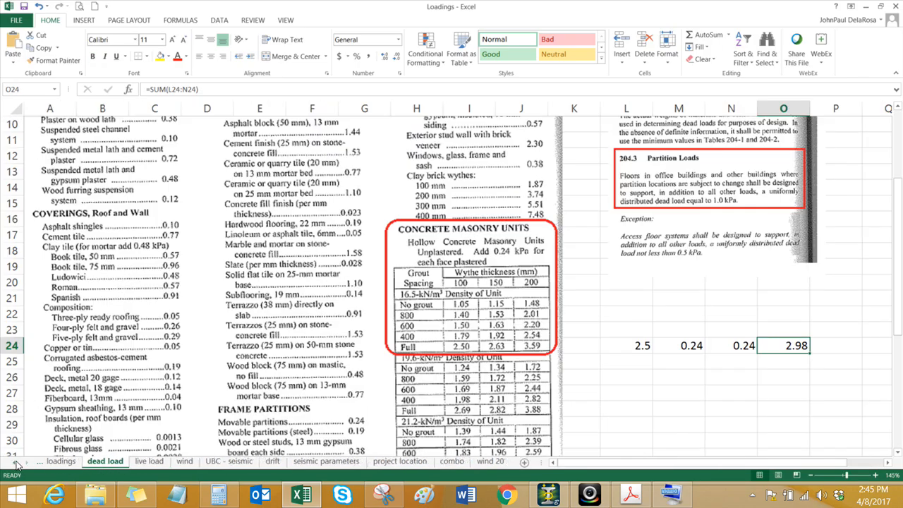
{"action": "left_click", "coordinate": [67, 463]}
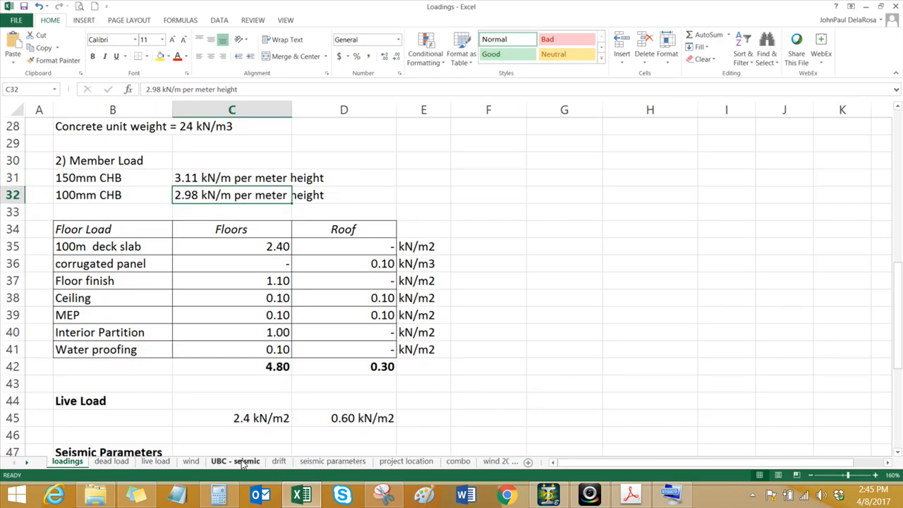
{"action": "left_click", "coordinate": [240, 463]}
{"action": "left_click", "coordinate": [279, 463]}
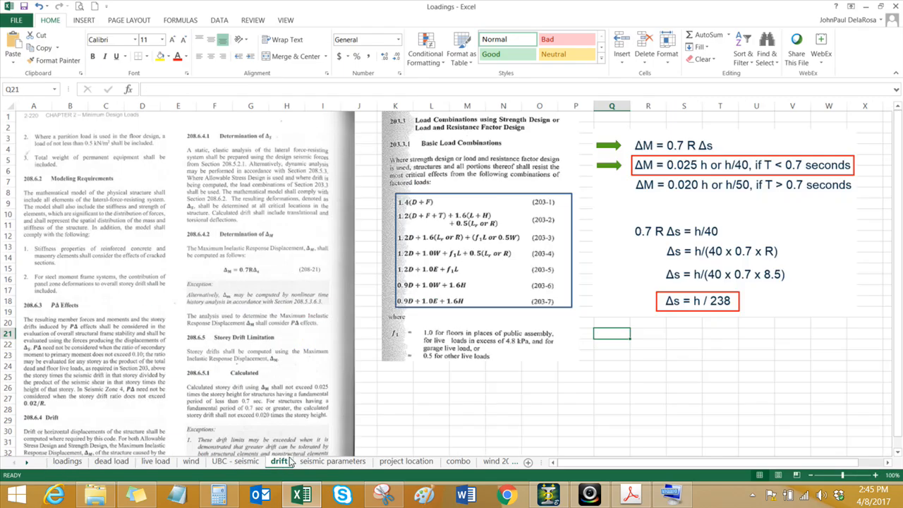
{"action": "scroll", "coordinate": [505, 383], "scroll_direction": "down", "scroll_amount": 4}
{"action": "key", "text": "ctrl+Page_Down"}
{"action": "left_click", "coordinate": [468, 412]}
{"action": "scroll", "coordinate": [453, 357], "scroll_direction": "down", "scroll_amount": 2, "text": "ctrl"}
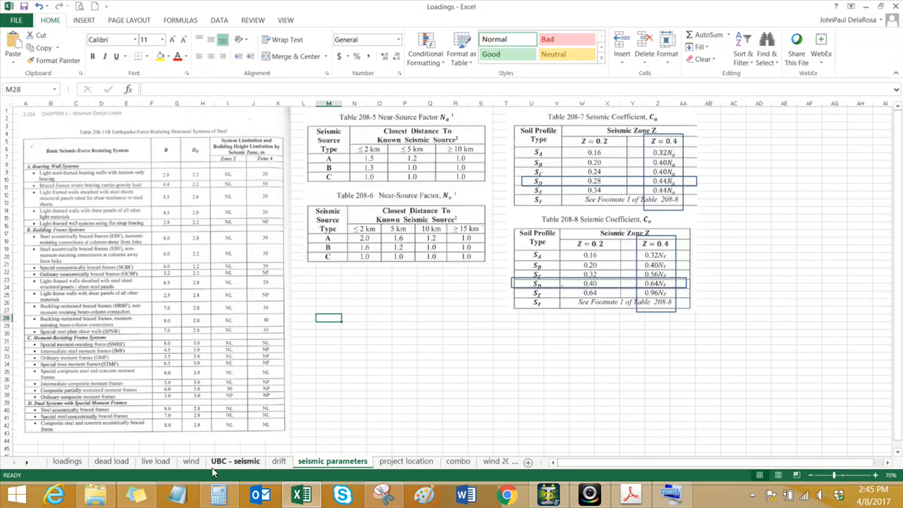
{"action": "left_click", "coordinate": [279, 462]}
{"action": "left_click", "coordinate": [456, 348]}
{"action": "scroll", "coordinate": [455, 345], "scroll_direction": "up", "scroll_amount": 4}
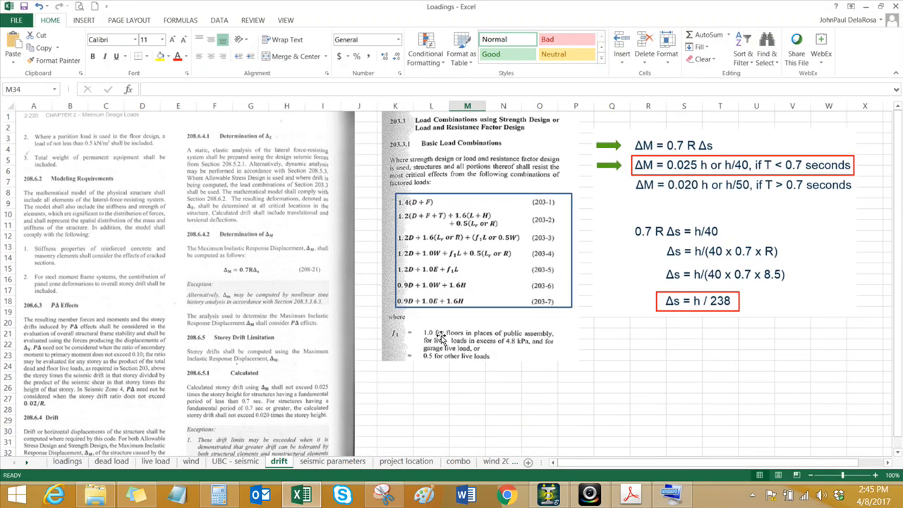
{"action": "scroll", "coordinate": [378, 442], "scroll_direction": "down", "scroll_amount": 2}
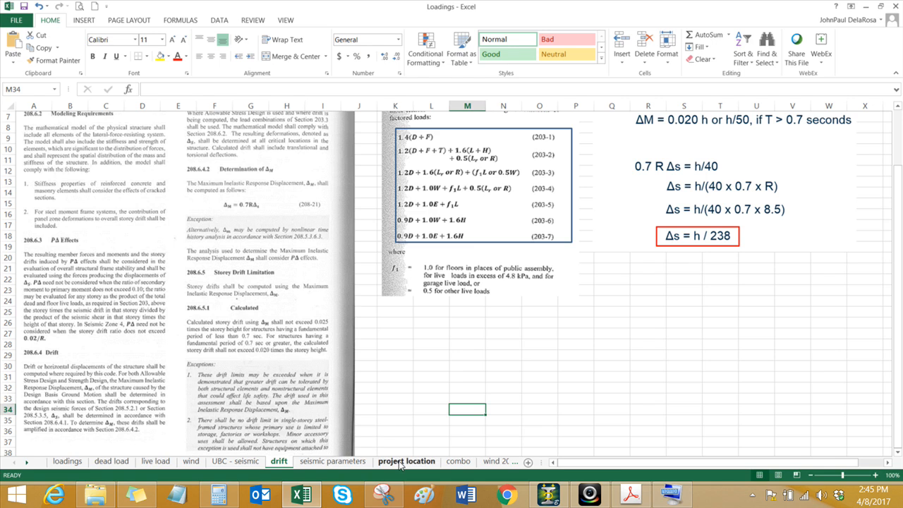
{"action": "left_click", "coordinate": [458, 462]}
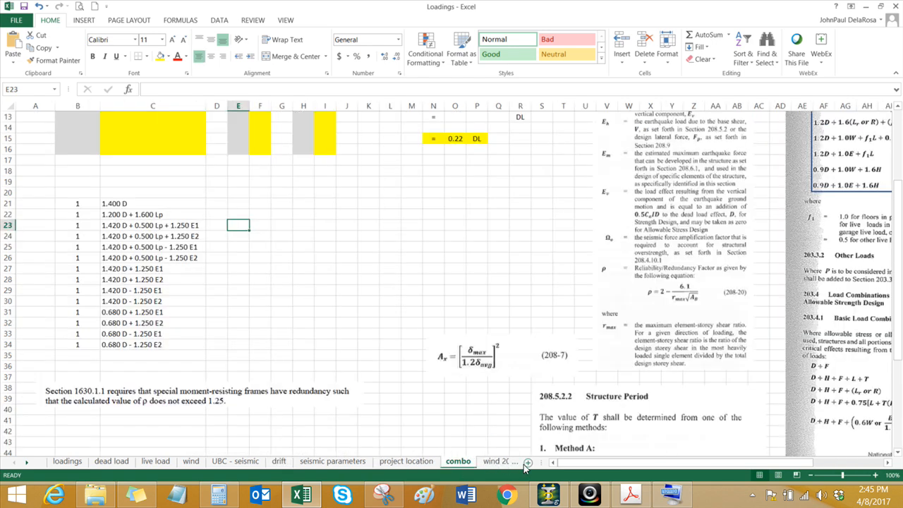
{"action": "left_click", "coordinate": [498, 463]}
{"action": "left_click", "coordinate": [453, 420]}
{"action": "scroll", "coordinate": [440, 440], "scroll_direction": "down", "scroll_amount": 2}
Step: Locate section 208.5.2.2 Structure Period on the combo sheet and examine its Method A formula and Ct values
{"action": "left_click", "coordinate": [416, 461]}
{"action": "left_click", "coordinate": [433, 401]}
{"action": "scroll", "coordinate": [433, 404], "scroll_direction": "down", "scroll_amount": 2}
{"action": "scroll", "coordinate": [432, 402], "scroll_direction": "down", "scroll_amount": 2, "text": "ctrl"}
{"action": "scroll", "coordinate": [434, 408], "scroll_direction": "down", "scroll_amount": 2}
{"action": "scroll", "coordinate": [463, 369], "scroll_direction": "down", "scroll_amount": 4}
{"action": "left_click", "coordinate": [452, 429]}
{"action": "scroll", "coordinate": [452, 429], "scroll_direction": "up", "scroll_amount": 4, "text": "ctrl"}
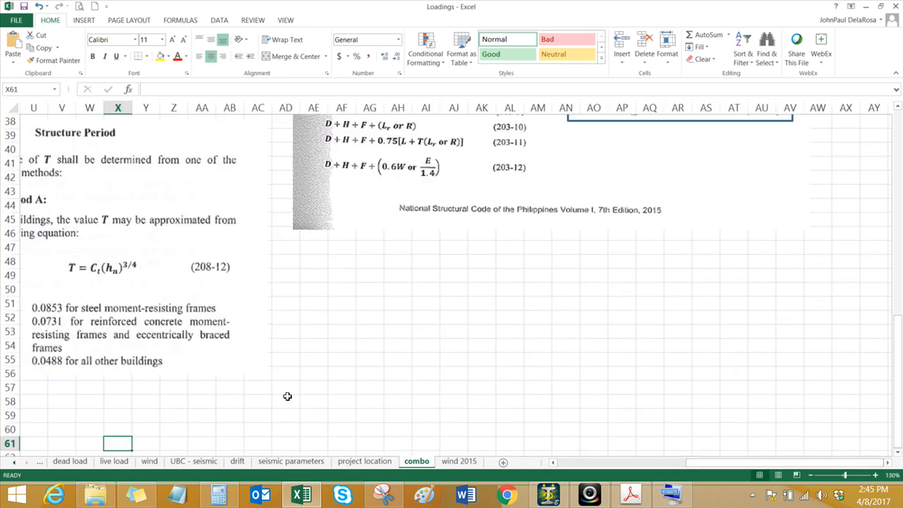
{"action": "left_click_drag", "start_coordinate": [706, 466], "coordinate": [639, 466]}
{"action": "scroll", "coordinate": [323, 312], "scroll_direction": "up", "scroll_amount": 1}
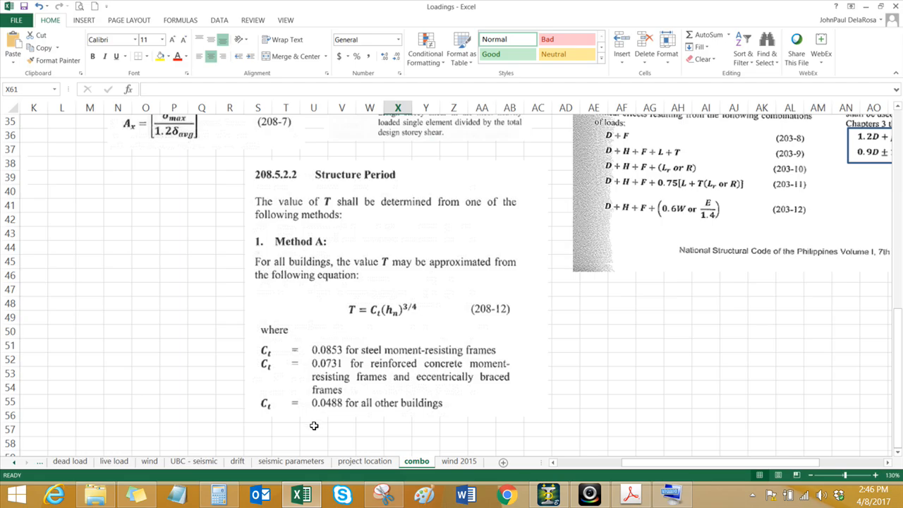
Step: Return to STAAD.Pro, set the CT value to 0.0488 and add the UBC 1997 seismic definition
{"action": "left_click", "coordinate": [548, 497]}
{"action": "type", "text": "0.04"}
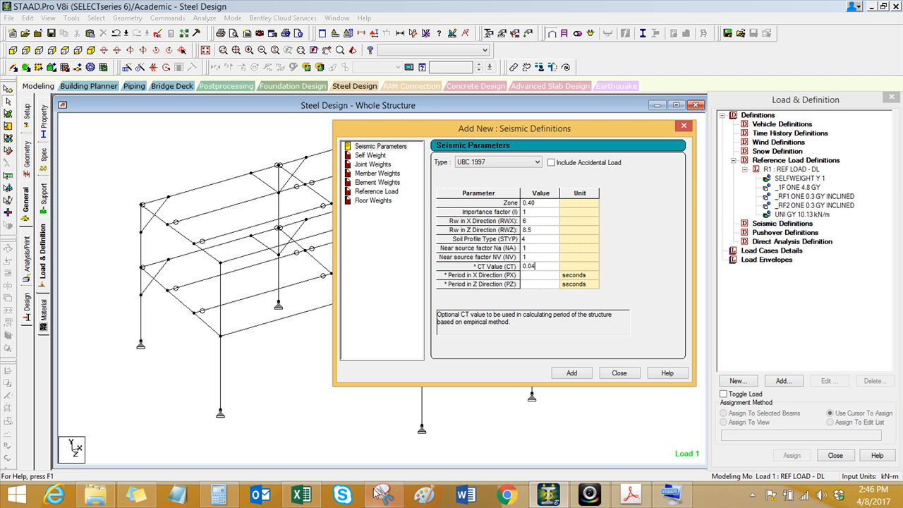
{"action": "left_click", "coordinate": [311, 497]}
{"action": "left_click", "coordinate": [314, 498]}
{"action": "left_click_drag", "start_coordinate": [525, 128], "coordinate": [506, 125]}
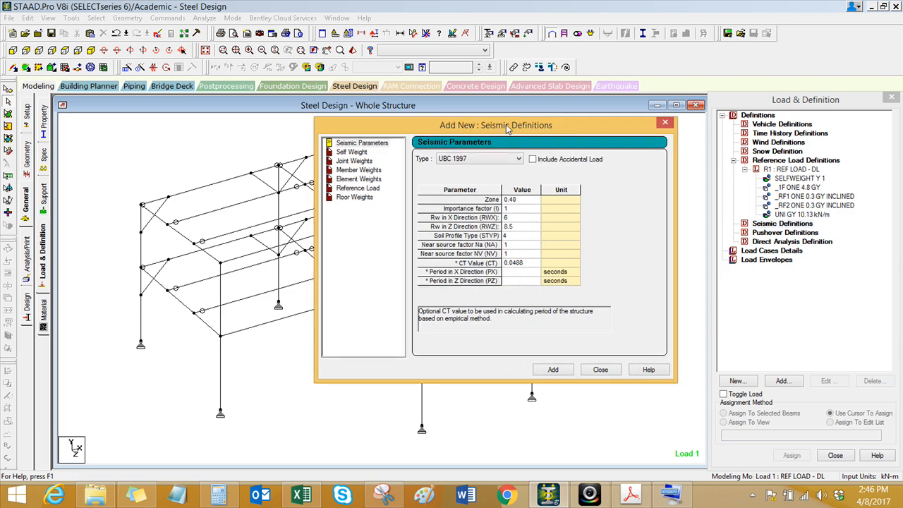
{"action": "left_click", "coordinate": [552, 371]}
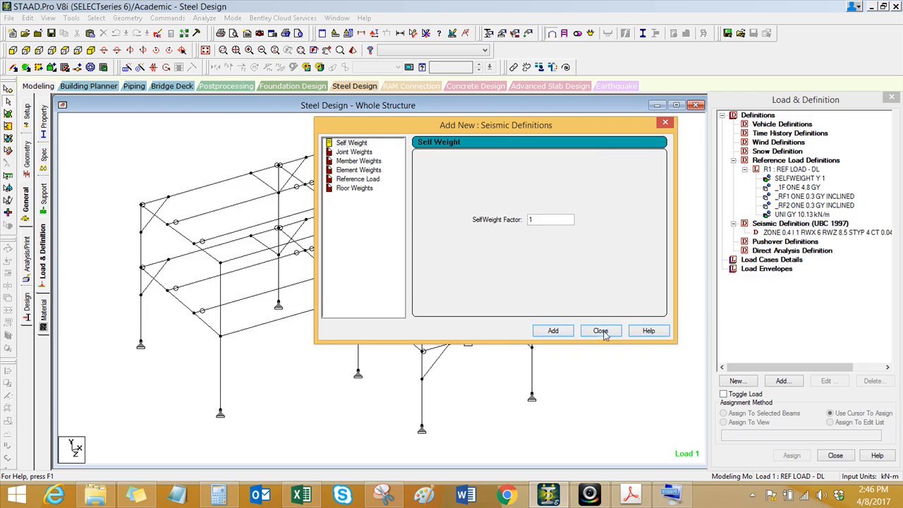
Step: Edit the UBC 1997 seismic definition to include the accidental load and apply the change
{"action": "left_click", "coordinate": [600, 331]}
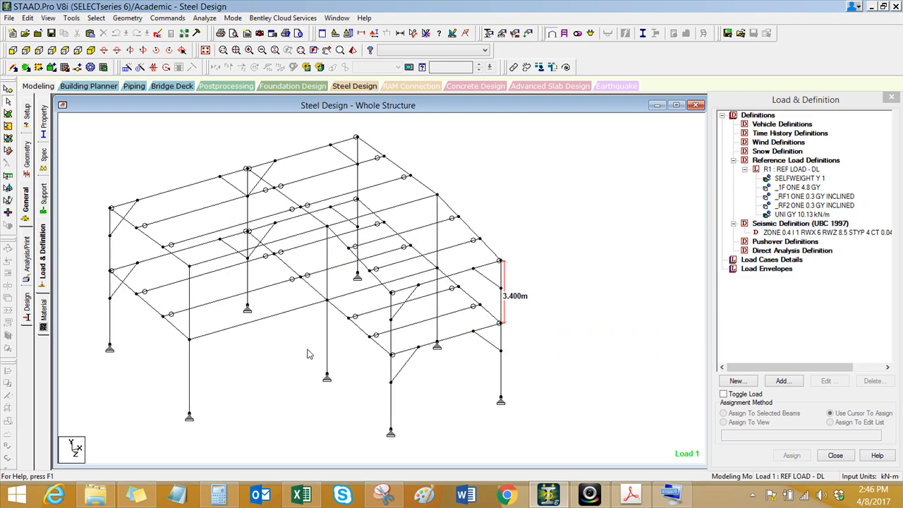
{"action": "left_click", "coordinate": [818, 232]}
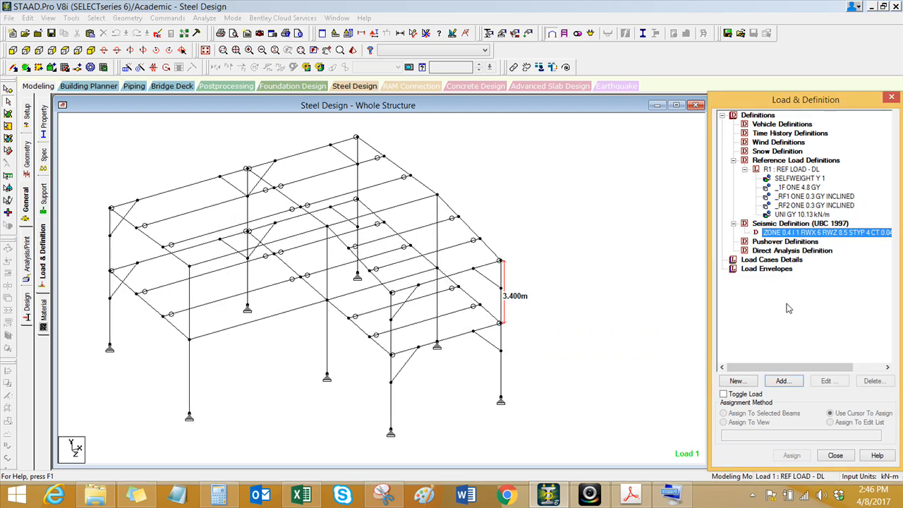
{"action": "left_click", "coordinate": [827, 381]}
{"action": "left_click", "coordinate": [465, 150]}
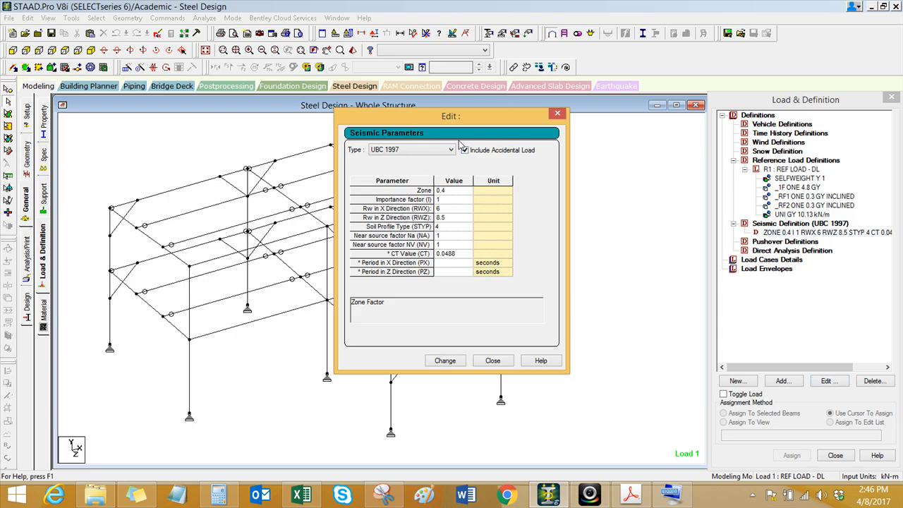
{"action": "left_click", "coordinate": [445, 360]}
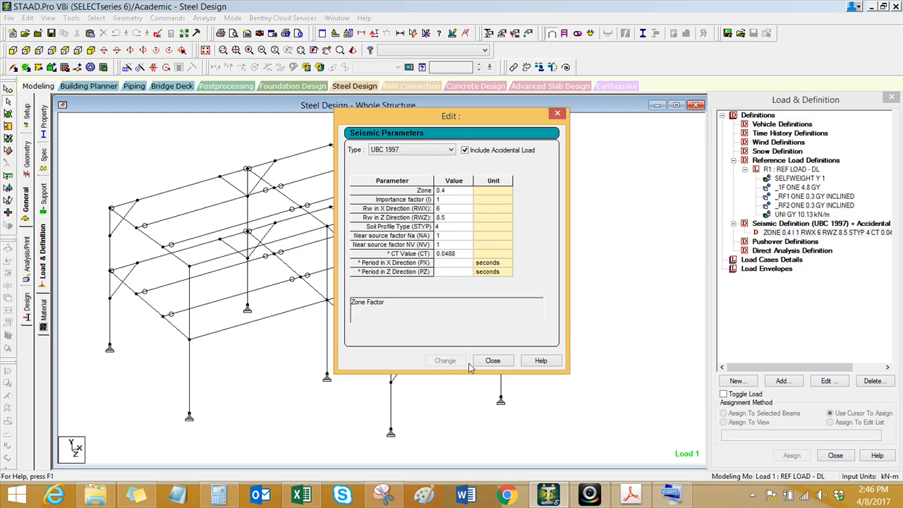
{"action": "left_click", "coordinate": [494, 362]}
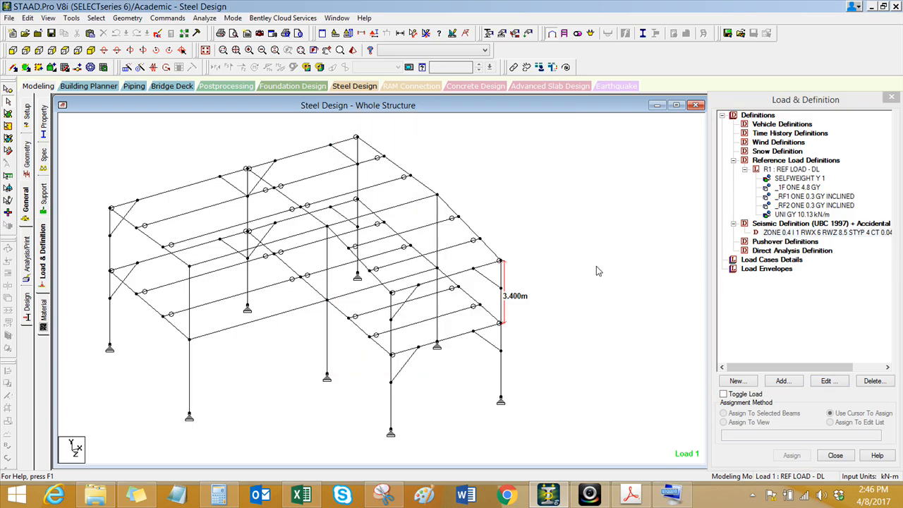
{"action": "left_click", "coordinate": [768, 234]}
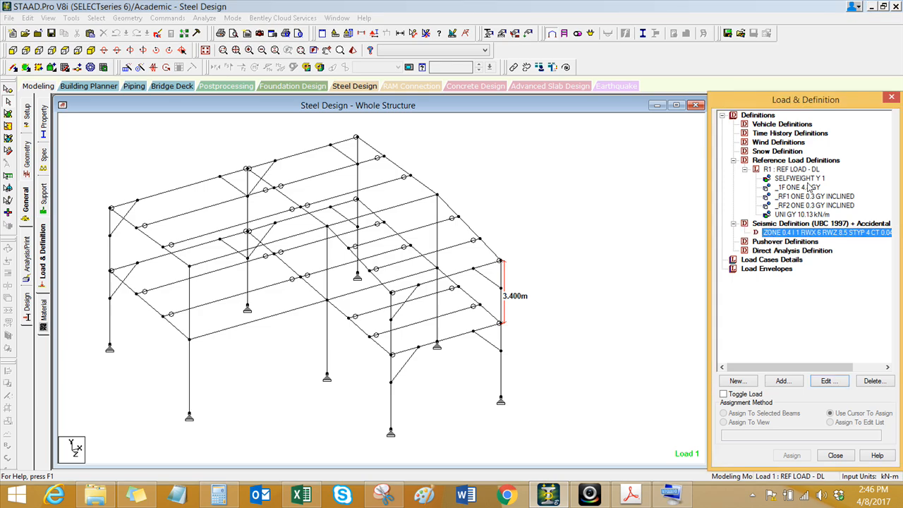
{"action": "left_click", "coordinate": [792, 383]}
{"action": "left_click_drag", "start_coordinate": [497, 139], "coordinate": [466, 144]}
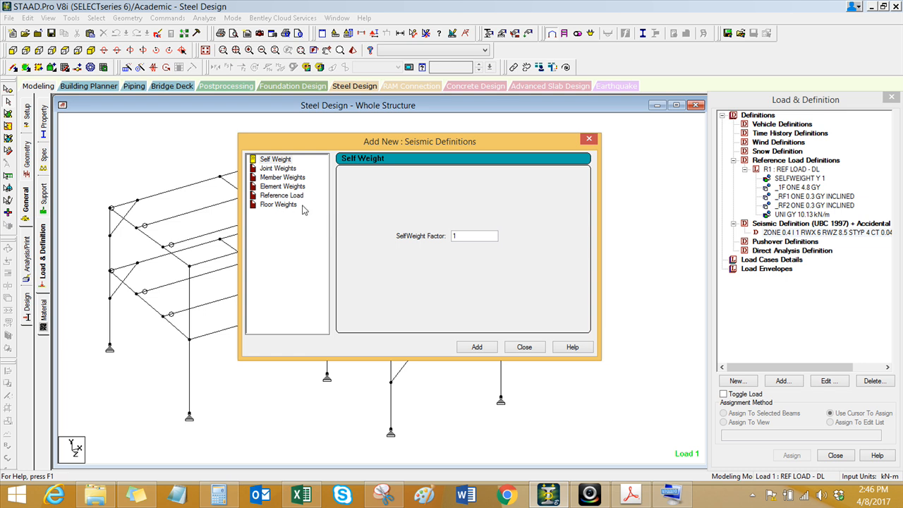
{"action": "left_click", "coordinate": [523, 347]}
Step: Add the R1 dead reference load to the seismic definition with a factor of 1 along Y
{"action": "left_click", "coordinate": [822, 232]}
{"action": "left_click", "coordinate": [782, 381]}
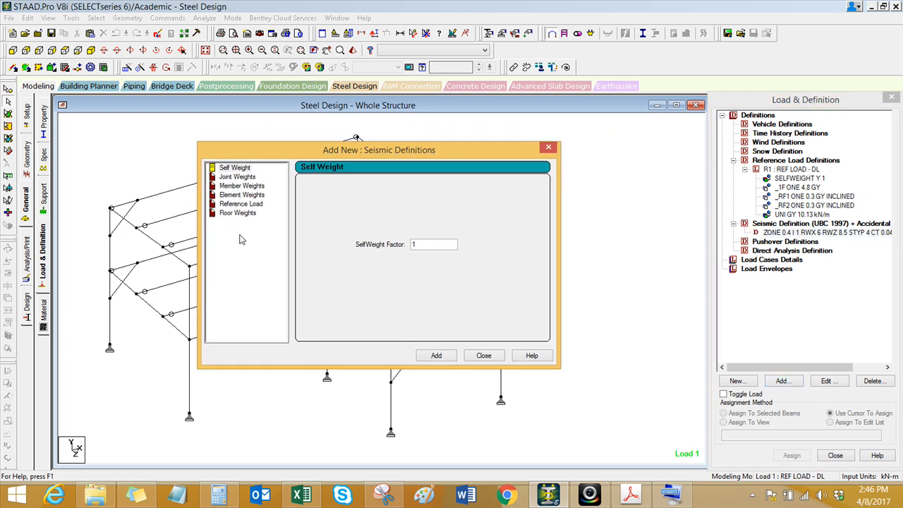
{"action": "left_click", "coordinate": [242, 204]}
{"action": "left_click", "coordinate": [339, 200]}
{"action": "left_click", "coordinate": [415, 218]}
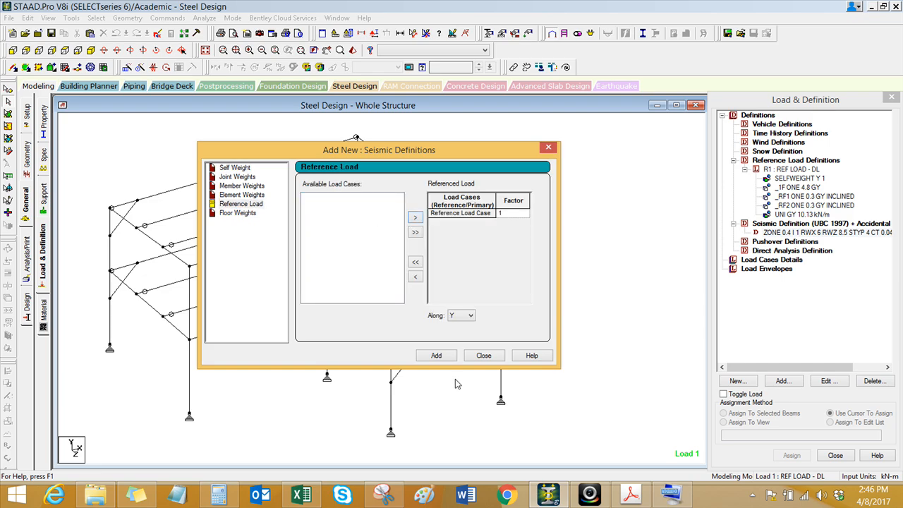
{"action": "left_click", "coordinate": [437, 356]}
{"action": "left_click", "coordinate": [471, 356]}
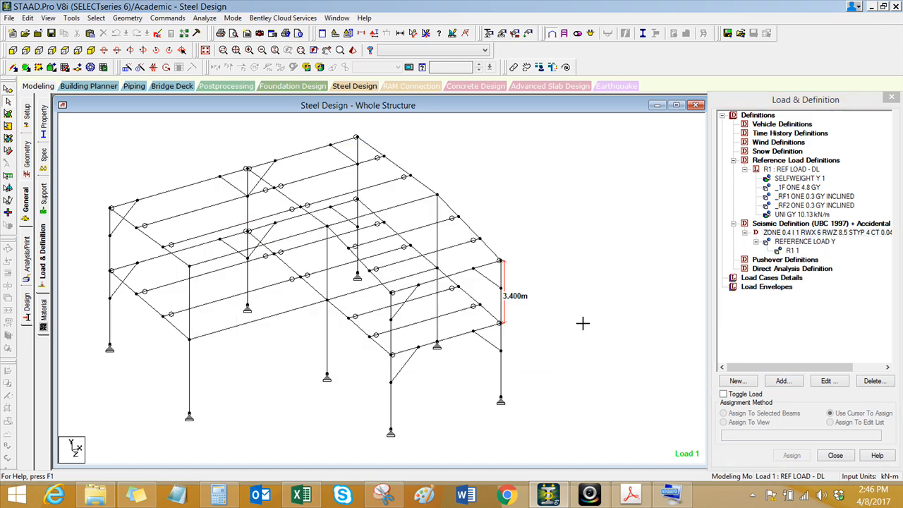
Step: Create primary load case 1 with the Seismic loading type and the title EX
{"action": "scroll", "coordinate": [536, 296], "scroll_direction": "up", "scroll_amount": 3}
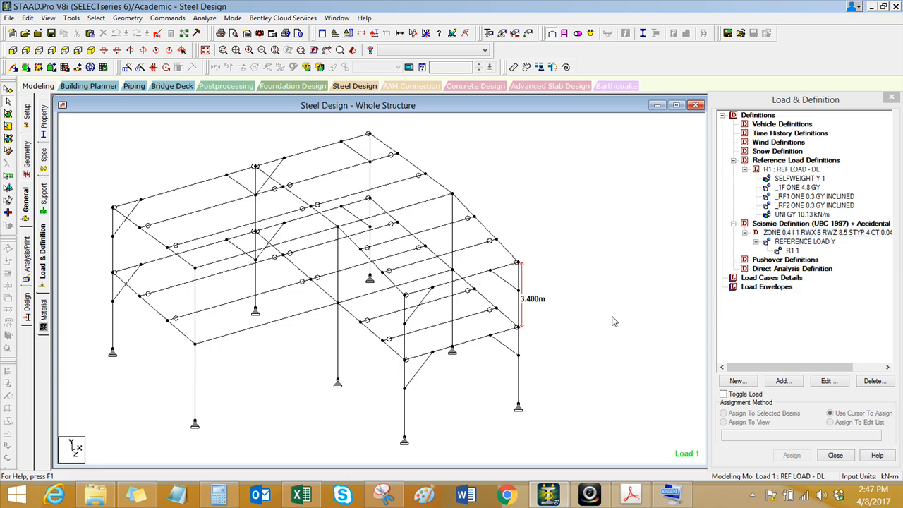
{"action": "left_click", "coordinate": [789, 280]}
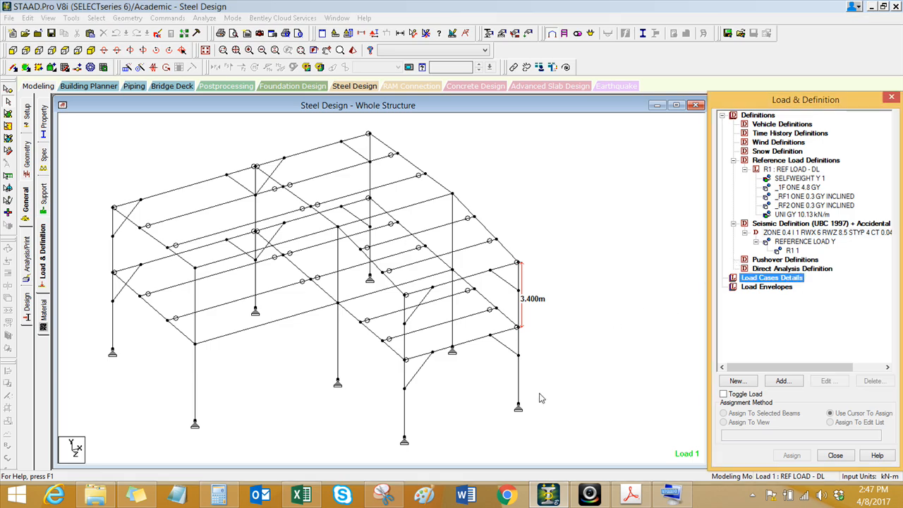
{"action": "left_click", "coordinate": [782, 382]}
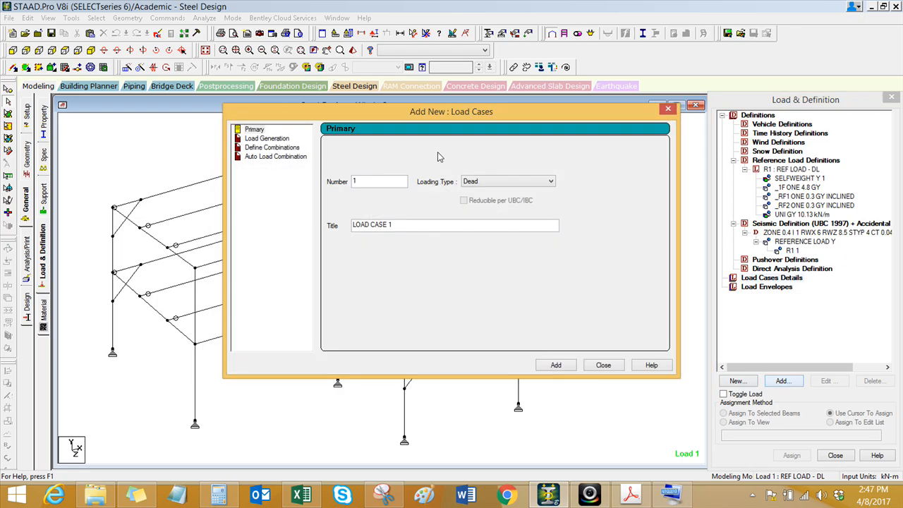
{"action": "left_click_drag", "start_coordinate": [440, 120], "coordinate": [286, 127]}
{"action": "left_click", "coordinate": [325, 189]}
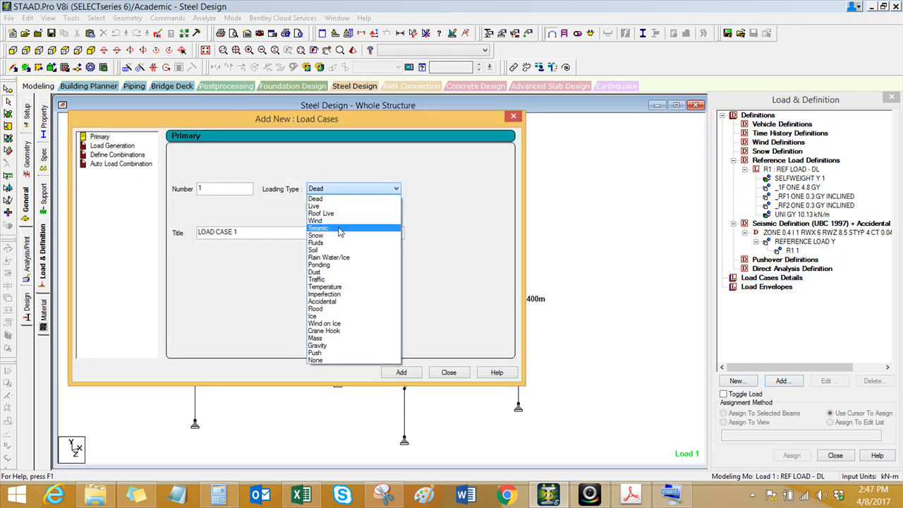
{"action": "left_click", "coordinate": [321, 228]}
{"action": "left_click_drag", "start_coordinate": [281, 236], "coordinate": [131, 238]}
{"action": "type", "text": "e"}
{"action": "key", "text": "BackSpace"}
{"action": "left_click", "coordinate": [393, 372]}
Step: Create primary load case 2 with the Seismic loading type and the title EZ
{"action": "left_click_drag", "start_coordinate": [262, 238], "coordinate": [135, 238]}
{"action": "type", "text": "E"}
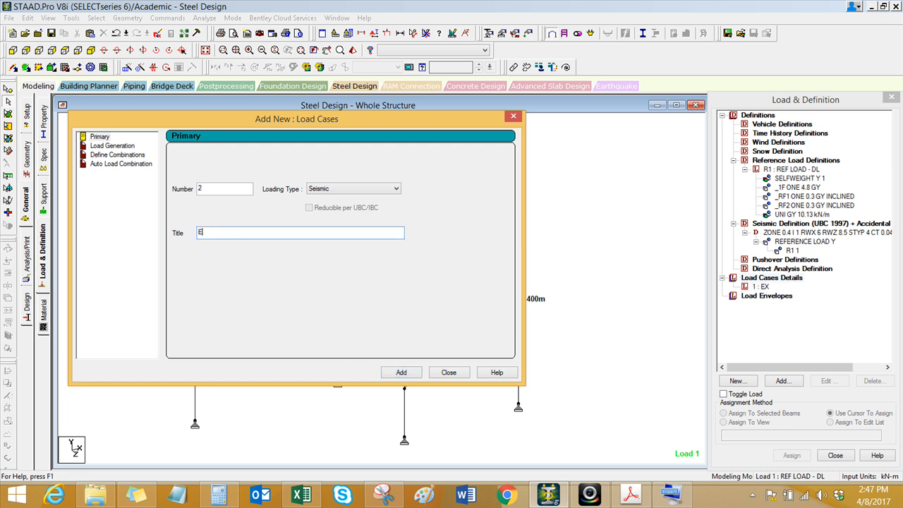
{"action": "type", "text": "Z"}
{"action": "left_click", "coordinate": [395, 373]}
Step: Create primary load case 3 with the Dead loading type and the title DL
{"action": "left_click", "coordinate": [367, 188]}
{"action": "left_click", "coordinate": [331, 197]}
{"action": "left_click_drag", "start_coordinate": [263, 232], "coordinate": [135, 248]}
{"action": "type", "text": "DL"}
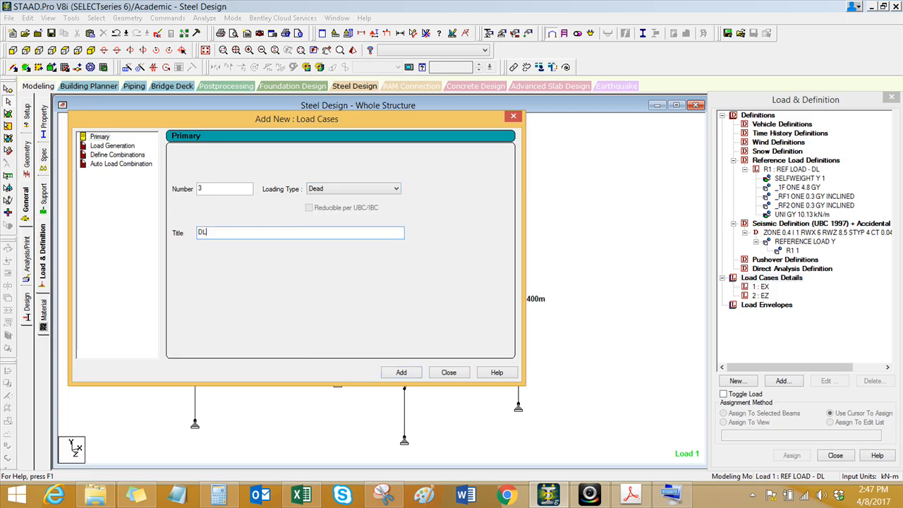
{"action": "left_click", "coordinate": [399, 372]}
Step: Create primary load case 4 with the Live loading type and the title LL, and finish adding load cases
{"action": "left_click", "coordinate": [367, 188]}
{"action": "left_click", "coordinate": [332, 206]}
{"action": "left_click_drag", "start_coordinate": [254, 232], "coordinate": [113, 231]}
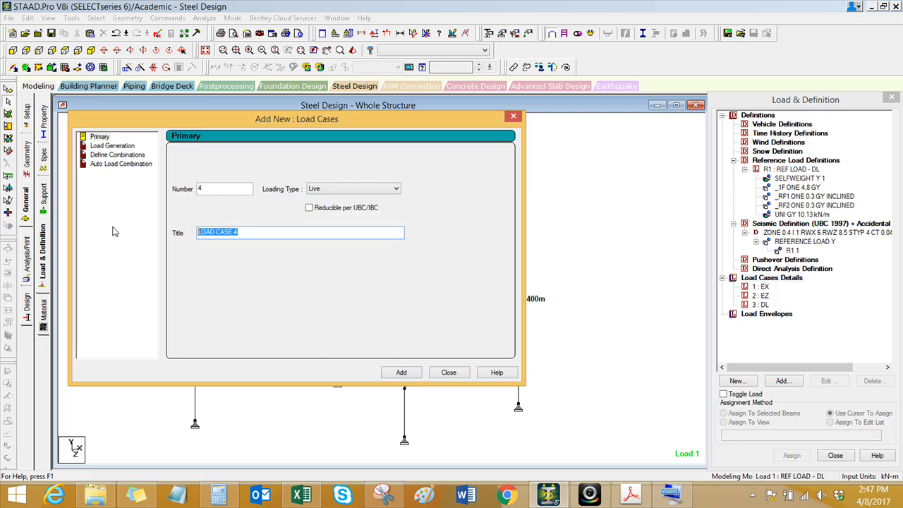
{"action": "type", "text": "LL"}
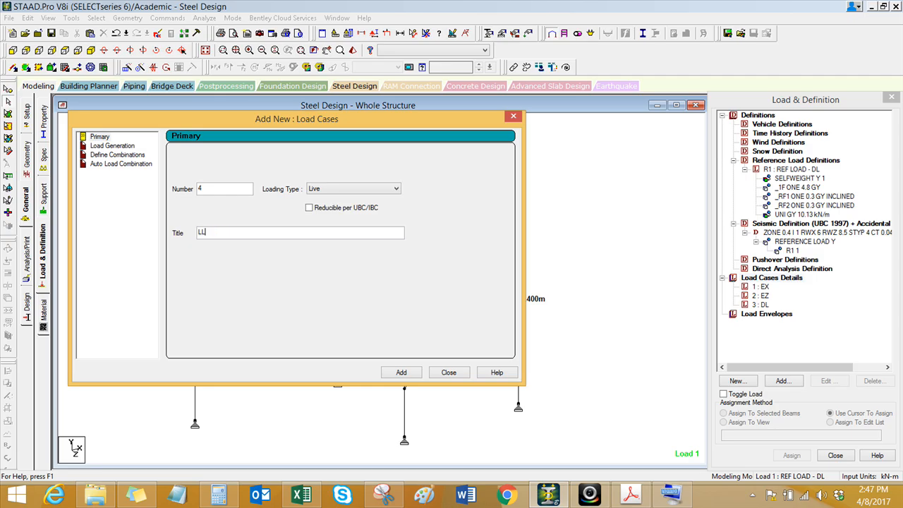
{"action": "left_click", "coordinate": [402, 372]}
{"action": "left_click", "coordinate": [449, 373]}
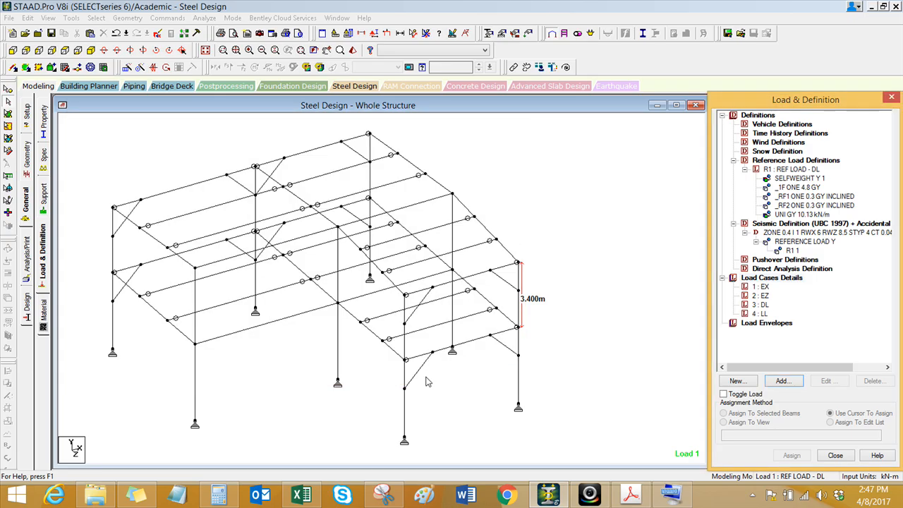
{"action": "left_click", "coordinate": [446, 396]}
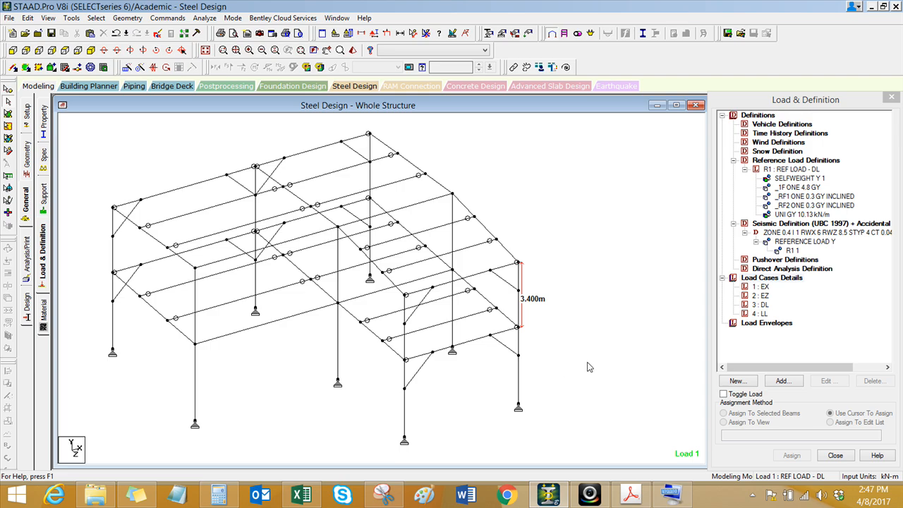
Step: Add a seismic load in the X direction with factor 1 and accidental torsion factor 1 to load case EX, accepting the auto save
{"action": "left_click", "coordinate": [763, 288]}
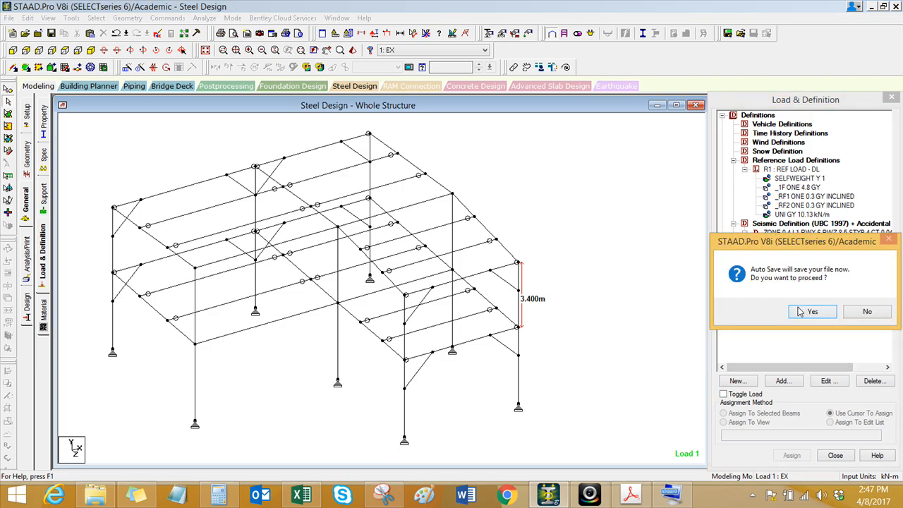
{"action": "left_click", "coordinate": [798, 314]}
{"action": "key", "text": "Return"}
{"action": "left_click", "coordinate": [782, 381]}
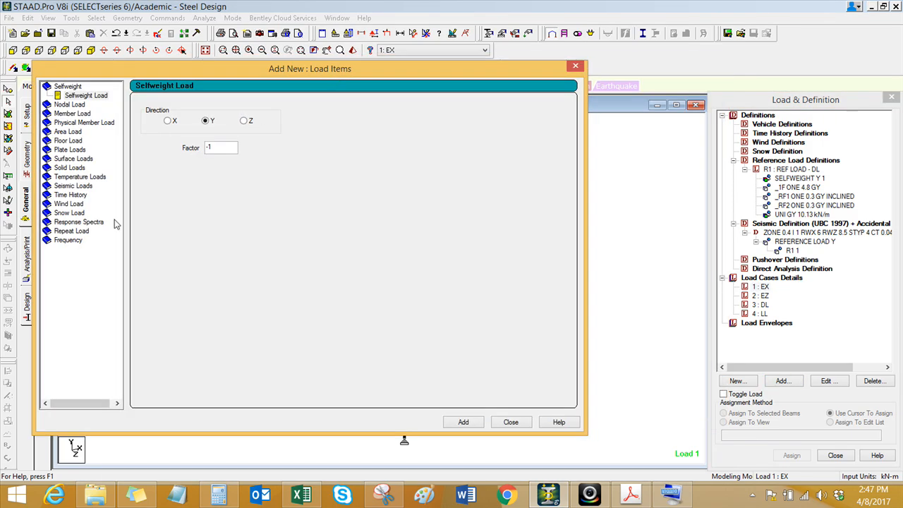
{"action": "left_click", "coordinate": [78, 186]}
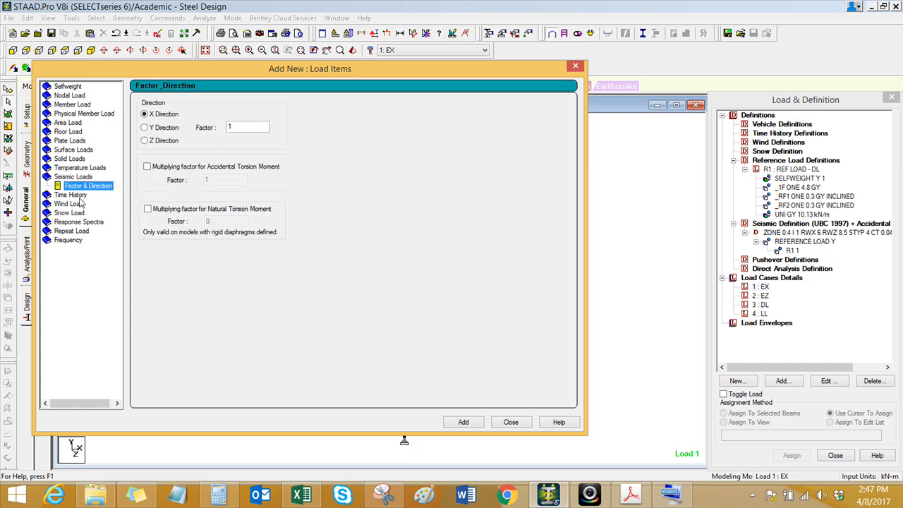
{"action": "left_click", "coordinate": [171, 168]}
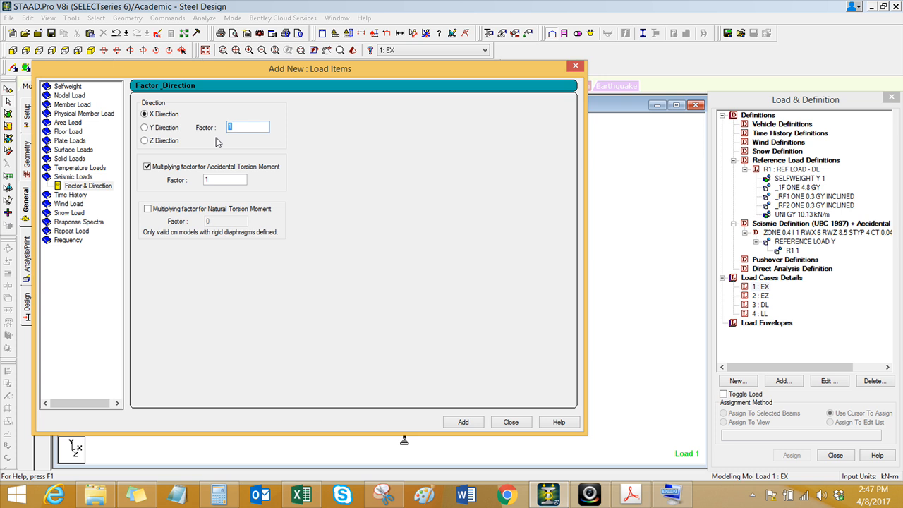
{"action": "left_click", "coordinate": [456, 424]}
{"action": "left_click", "coordinate": [511, 422]}
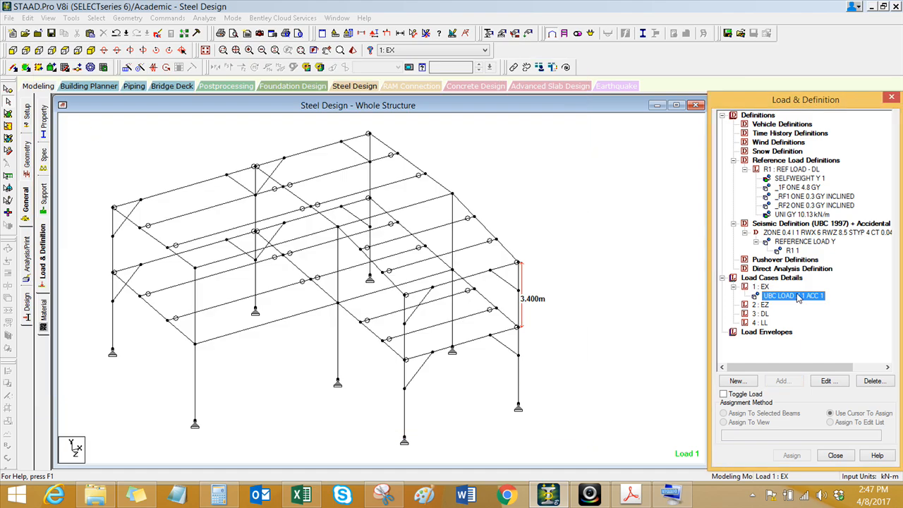
Step: Add a seismic load in the Z direction with factor 1 and accidental torsion factor 1 to load case EZ
{"action": "left_click", "coordinate": [765, 304]}
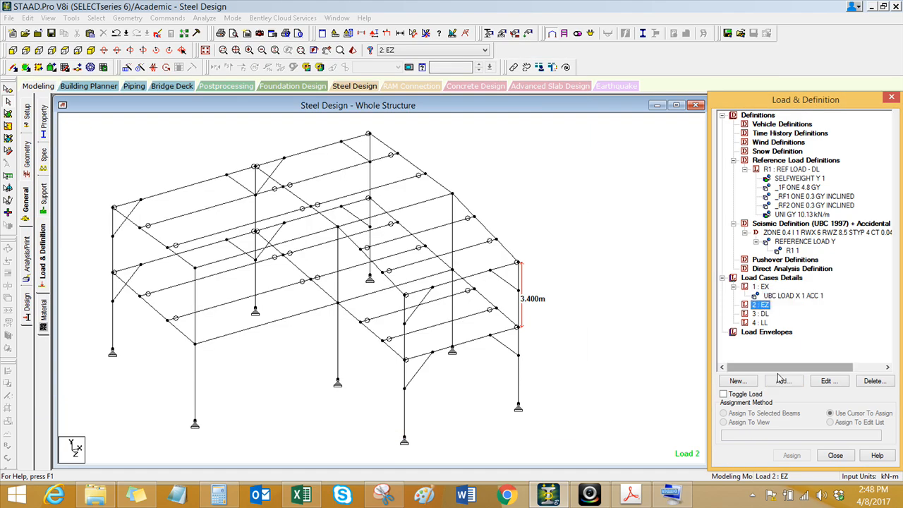
{"action": "left_click", "coordinate": [782, 381]}
{"action": "left_click_drag", "start_coordinate": [446, 70], "coordinate": [309, 73]}
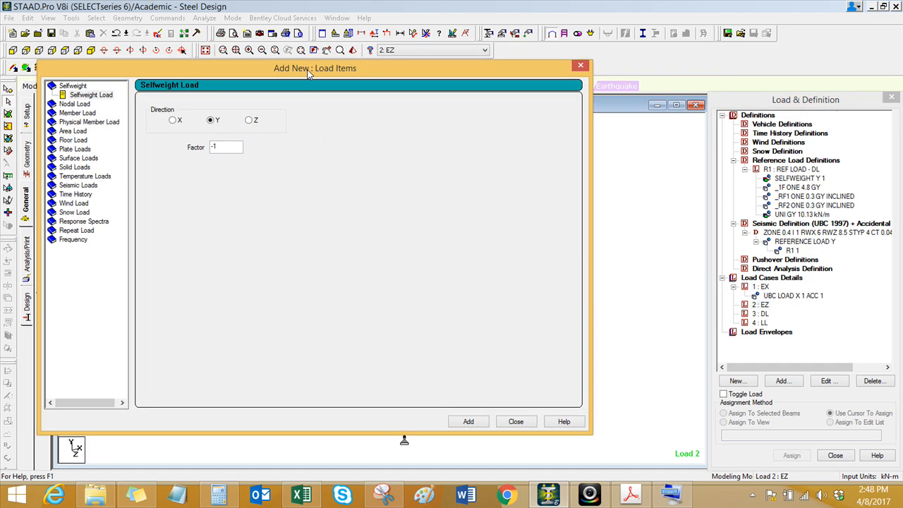
{"action": "left_click", "coordinate": [90, 186]}
{"action": "left_click", "coordinate": [170, 142]}
{"action": "left_click", "coordinate": [198, 168]}
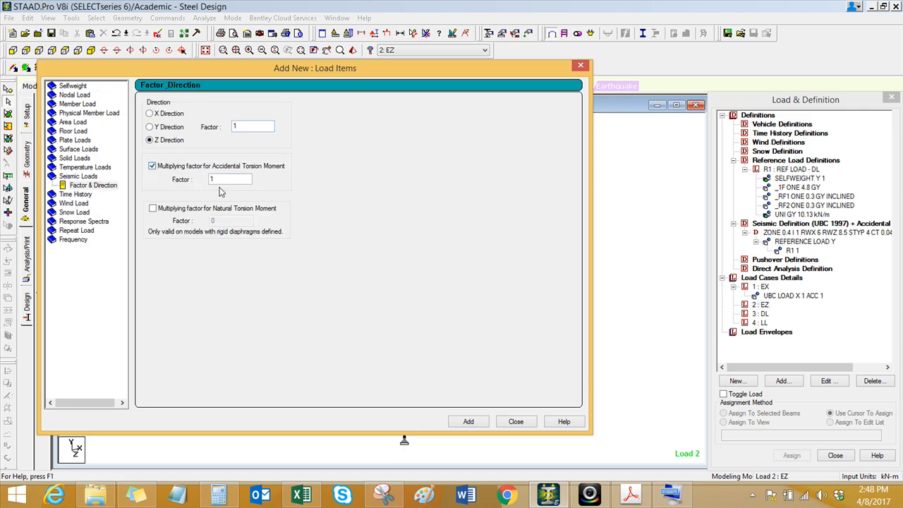
{"action": "left_click", "coordinate": [467, 422]}
{"action": "left_click", "coordinate": [516, 422]}
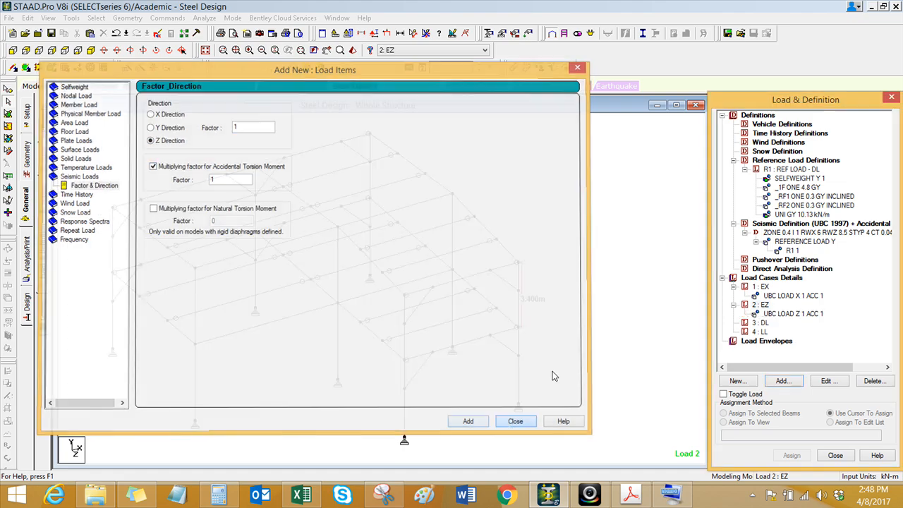
Step: Add reference load R1 to load case DL with a factor of -1
{"action": "left_click", "coordinate": [761, 323]}
{"action": "left_click", "coordinate": [782, 381]}
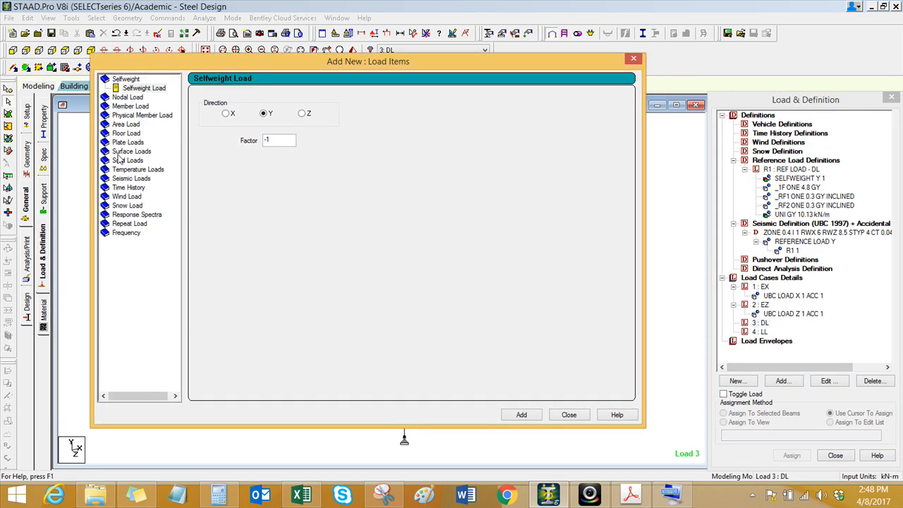
{"action": "left_click", "coordinate": [138, 225]}
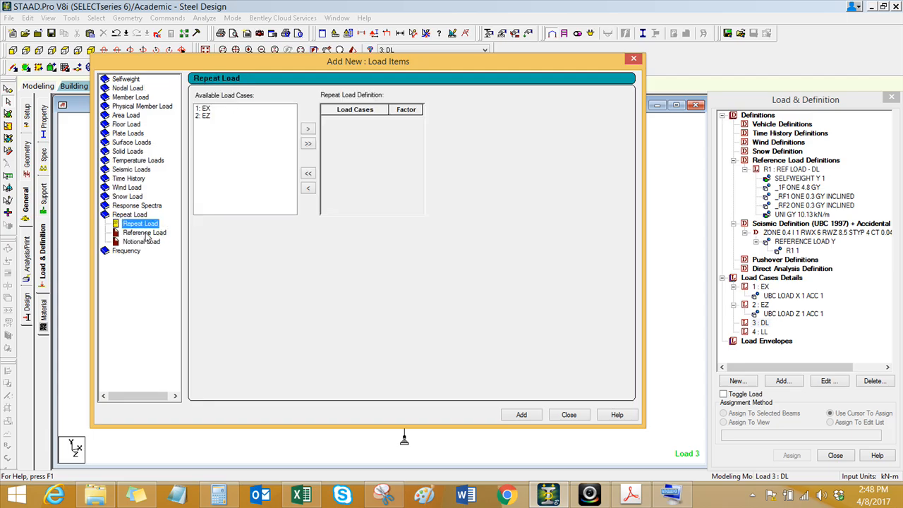
{"action": "left_click", "coordinate": [146, 234]}
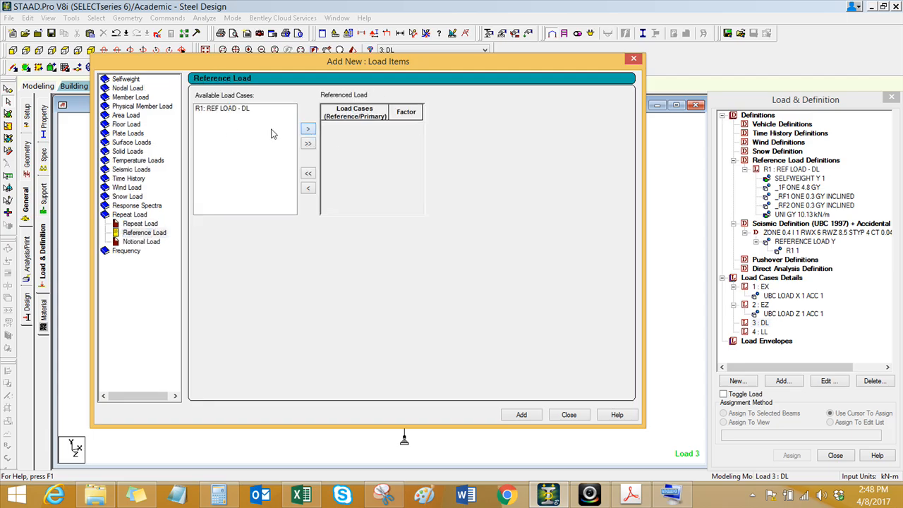
{"action": "left_click", "coordinate": [239, 110]}
{"action": "left_click", "coordinate": [308, 129]}
{"action": "left_click", "coordinate": [399, 125]}
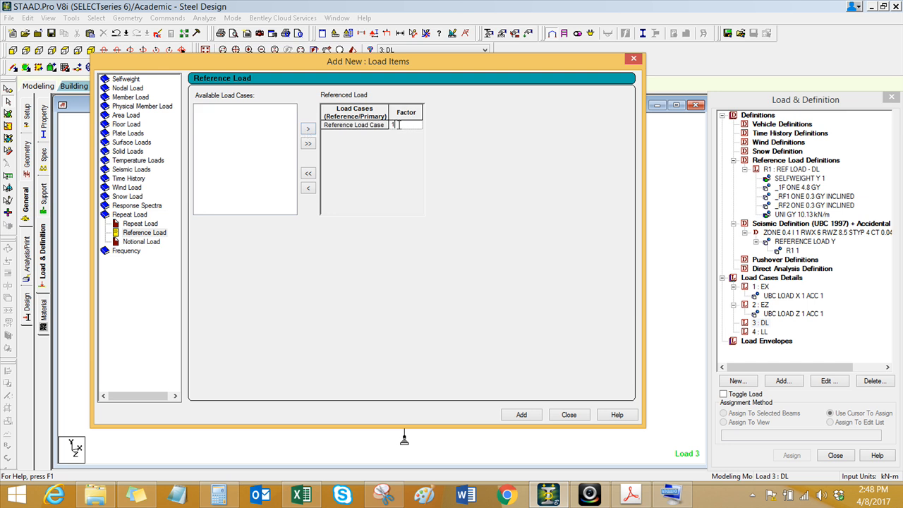
{"action": "left_click", "coordinate": [522, 415]}
{"action": "left_click", "coordinate": [569, 415]}
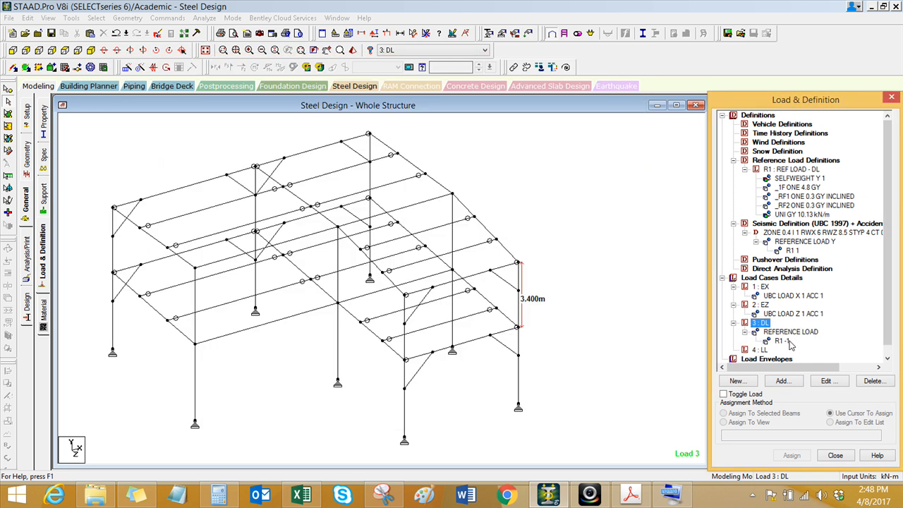
Step: Display the R1 reference load of load case DL on the frame to check its direction
{"action": "left_click", "coordinate": [786, 334]}
{"action": "left_click", "coordinate": [784, 343]}
{"action": "left_click", "coordinate": [571, 359]}
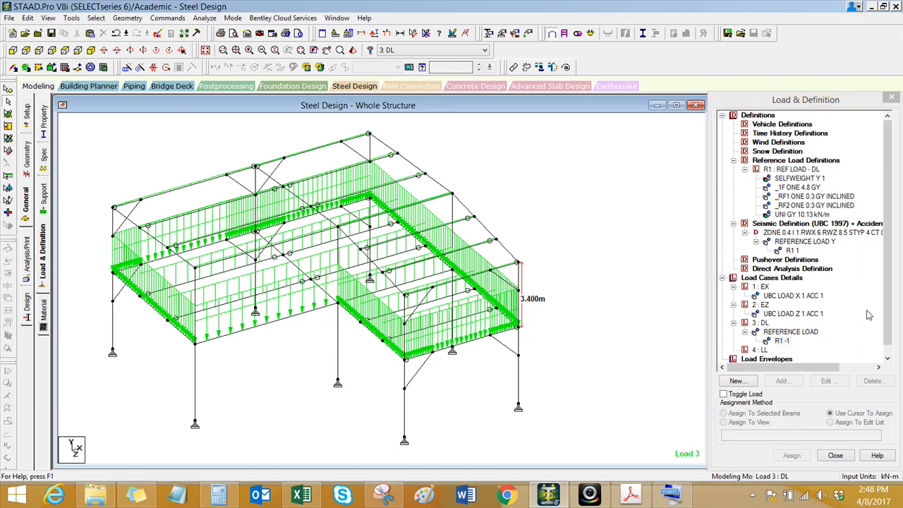
Step: Make LL the active load case and open the loadings sheet of the Loadings workbook in Excel
{"action": "left_click_drag", "start_coordinate": [889, 308], "coordinate": [892, 333]}
{"action": "left_click", "coordinate": [763, 342]}
{"action": "left_click", "coordinate": [301, 494]}
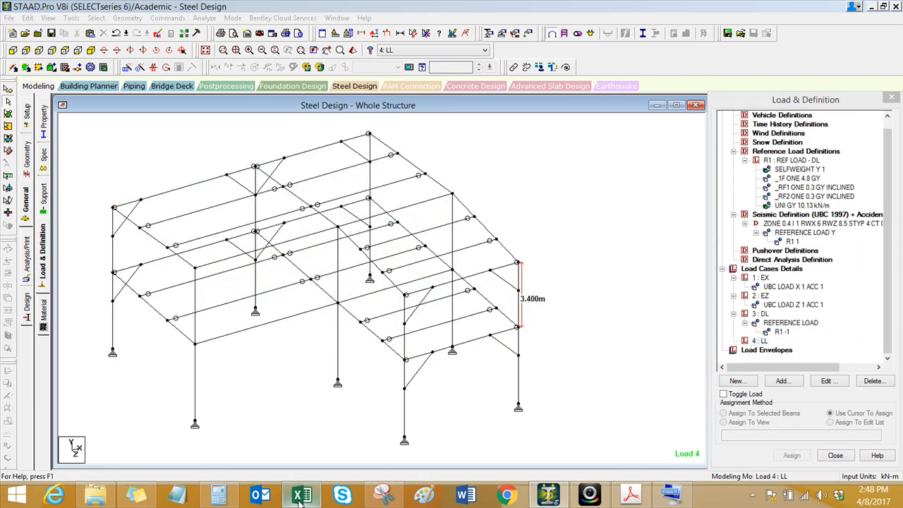
{"action": "left_click", "coordinate": [70, 461]}
{"action": "left_click", "coordinate": [115, 462]}
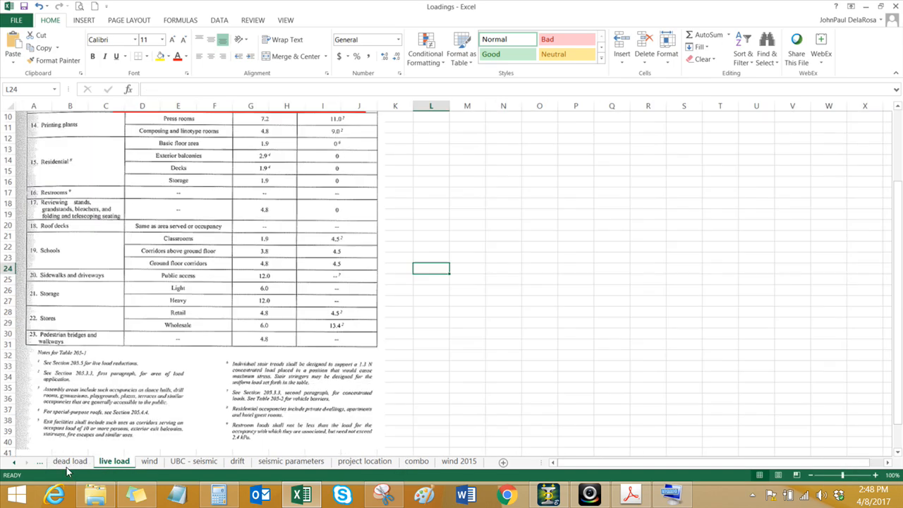
{"action": "left_click", "coordinate": [14, 462]}
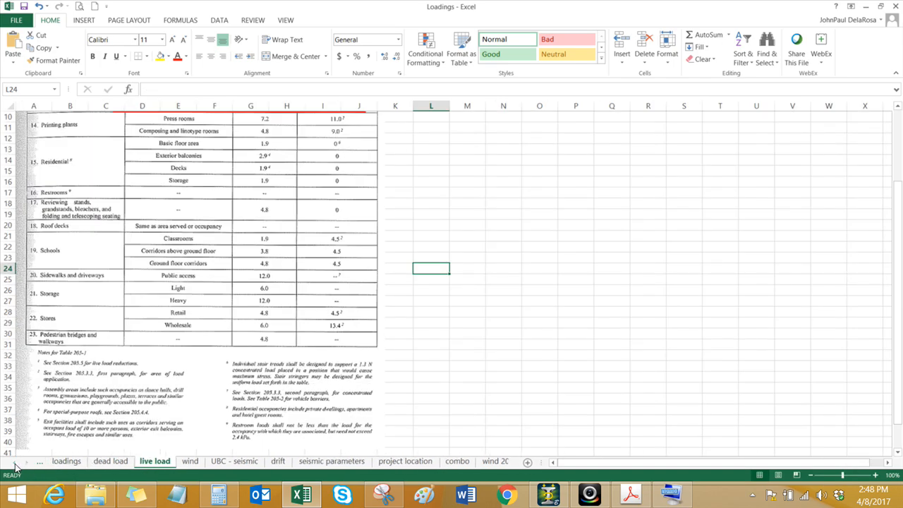
{"action": "left_click", "coordinate": [67, 461]}
Step: Examine the floor and roof values in the Live Load section of the loadings sheet
{"action": "left_click", "coordinate": [162, 399]}
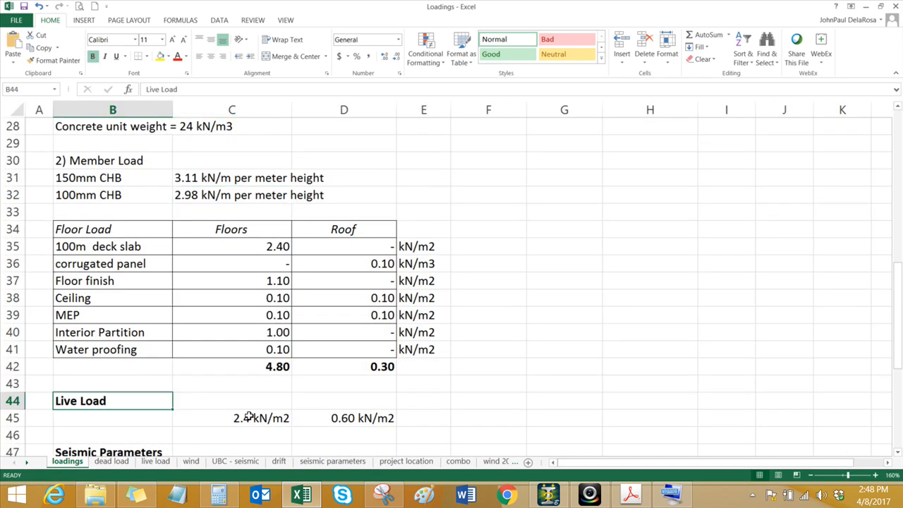
{"action": "left_click", "coordinate": [242, 417]}
{"action": "left_click", "coordinate": [343, 419]}
{"action": "left_click", "coordinate": [243, 417]}
{"action": "scroll", "coordinate": [267, 411], "scroll_direction": "down", "scroll_amount": 1}
{"action": "left_click", "coordinate": [363, 367]}
{"action": "left_click", "coordinate": [247, 367]}
Step: Switch to STAAD.Pro and add a 4.8 kN/m2 one-way floor load in global Y on group _1F to load case LL
{"action": "left_click", "coordinate": [548, 494]}
{"action": "left_click", "coordinate": [781, 381]}
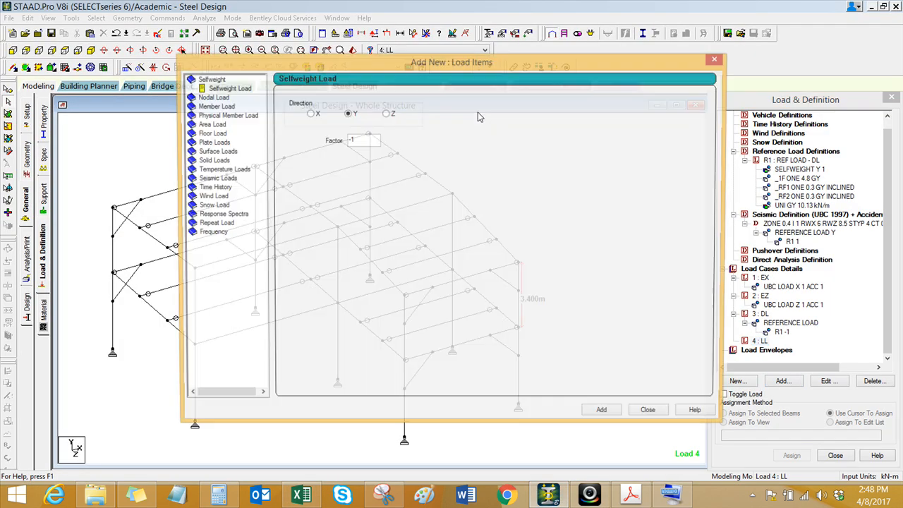
{"action": "left_click_drag", "start_coordinate": [478, 66], "coordinate": [422, 67]}
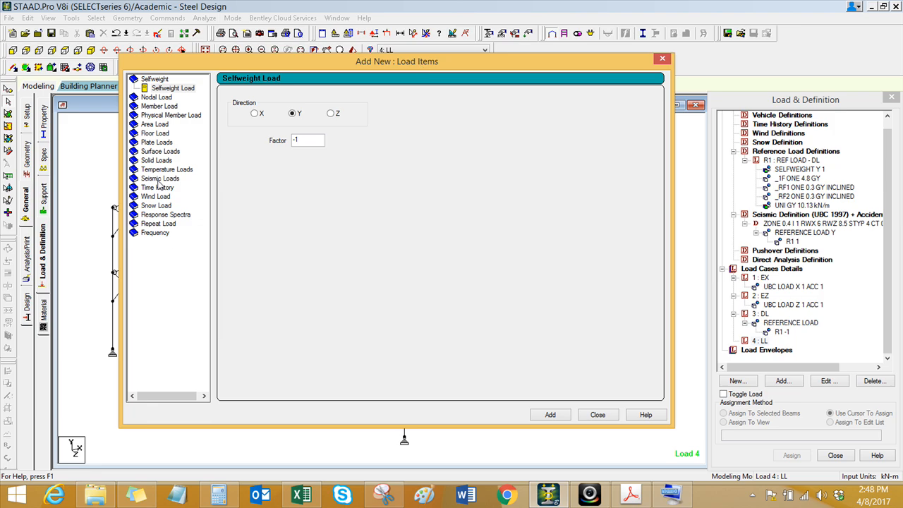
{"action": "left_click", "coordinate": [160, 134]}
{"action": "double_click", "coordinate": [274, 151]}
{"action": "left_click", "coordinate": [287, 117]}
{"action": "left_click", "coordinate": [264, 245]}
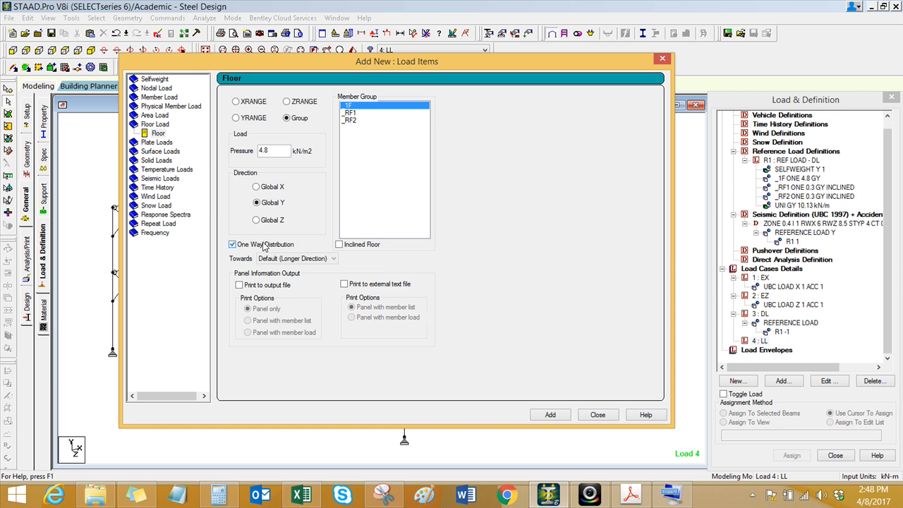
{"action": "left_click", "coordinate": [550, 416]}
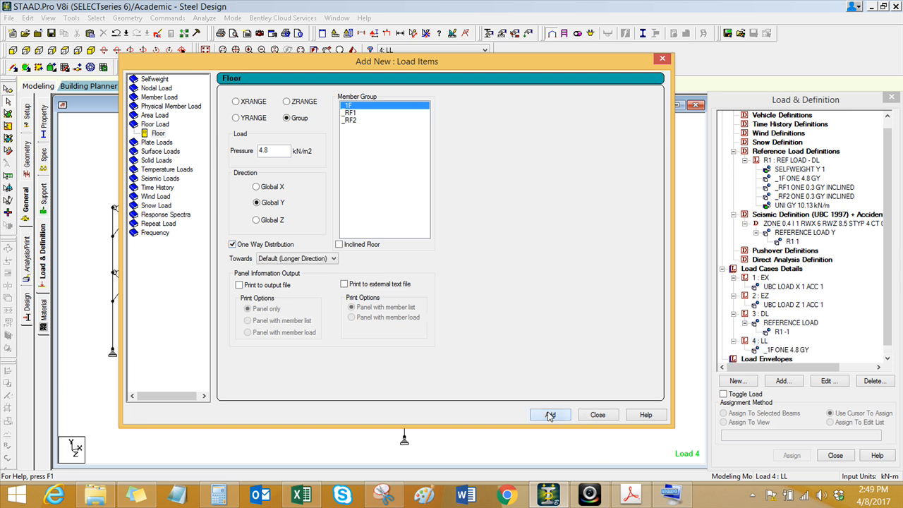
Step: Add inclined one-way floor loads of 0.6 kN/m2 in global Y on groups _RF1 and _RF2 to load case LL
{"action": "left_click", "coordinate": [355, 114]}
{"action": "left_click_drag", "start_coordinate": [284, 151], "coordinate": [228, 155]}
{"action": "type", "text": "0.6"}
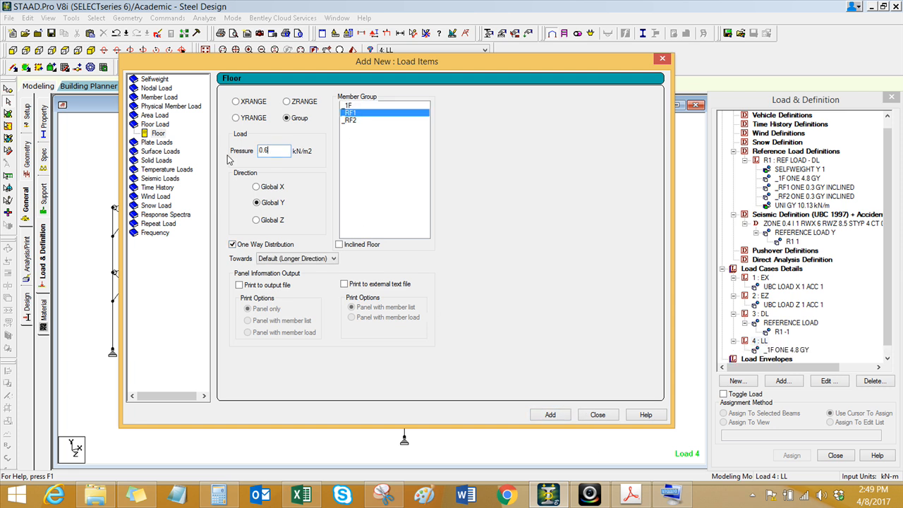
{"action": "left_click", "coordinate": [348, 245]}
{"action": "left_click", "coordinate": [550, 414]}
{"action": "left_click", "coordinate": [351, 120]}
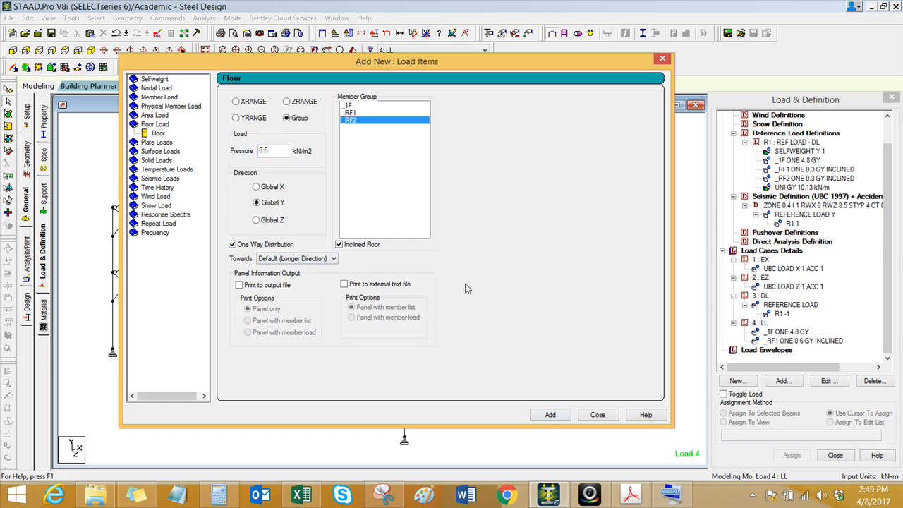
{"action": "left_click", "coordinate": [551, 415]}
{"action": "left_click", "coordinate": [598, 415]}
Step: Set the pressure of the _1F floor load in load case LL to -4.8 kN/m2
{"action": "left_click", "coordinate": [791, 334]}
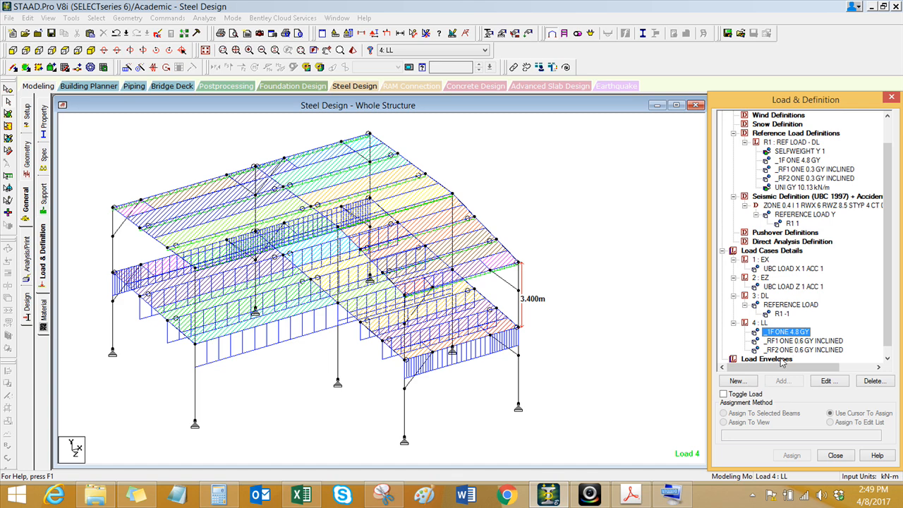
{"action": "double_click", "coordinate": [787, 333]}
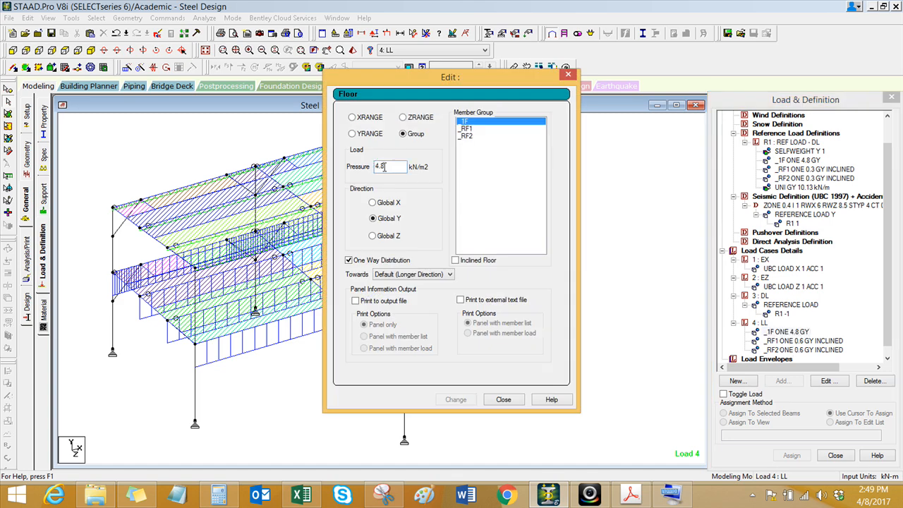
{"action": "type", "text": "-"}
{"action": "left_click", "coordinate": [456, 399]}
{"action": "left_click", "coordinate": [503, 399]}
Step: Set the pressure of the _RF1 and _RF2 inclined floor loads in load case LL to -0.6 kN/m2 and save the model
{"action": "double_click", "coordinate": [805, 341]}
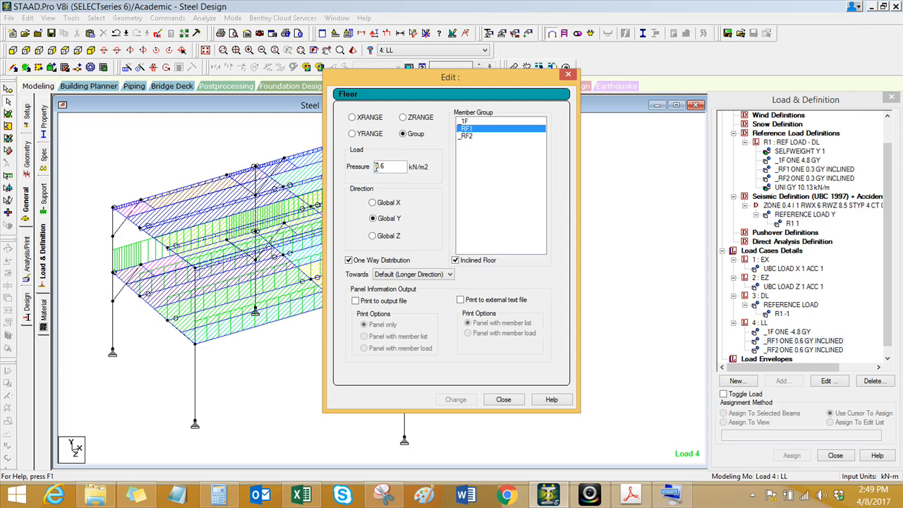
{"action": "left_click", "coordinate": [376, 166]}
{"action": "type", "text": "-"}
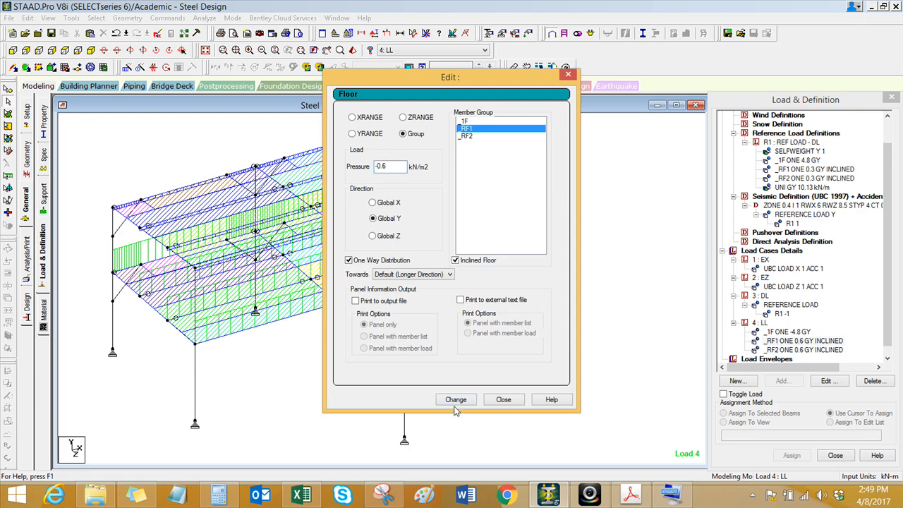
{"action": "left_click", "coordinate": [457, 401]}
{"action": "left_click", "coordinate": [503, 400]}
{"action": "double_click", "coordinate": [804, 349]}
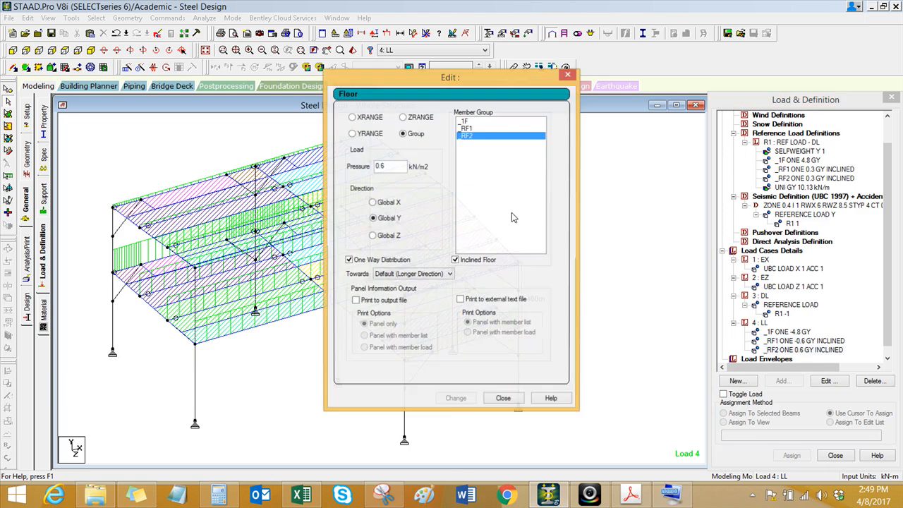
{"action": "left_click", "coordinate": [376, 166]}
{"action": "type", "text": "-"}
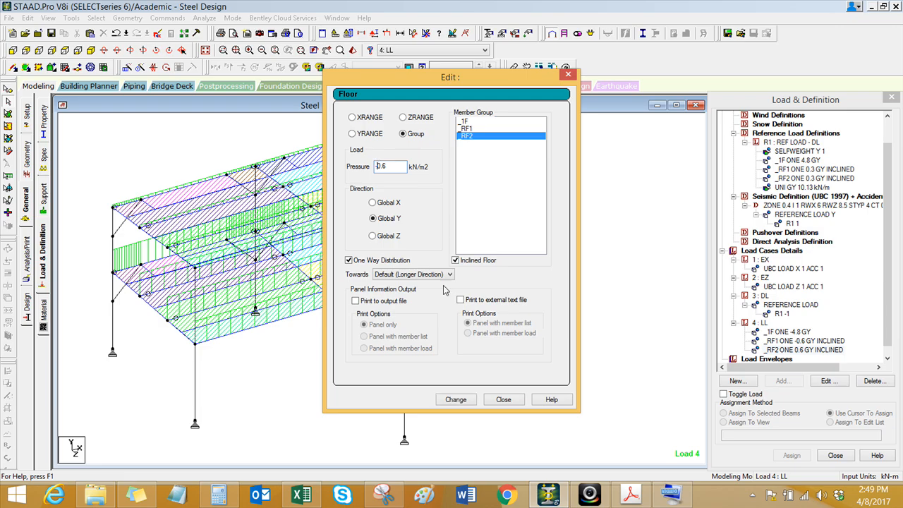
{"action": "left_click", "coordinate": [460, 401]}
{"action": "left_click", "coordinate": [504, 401]}
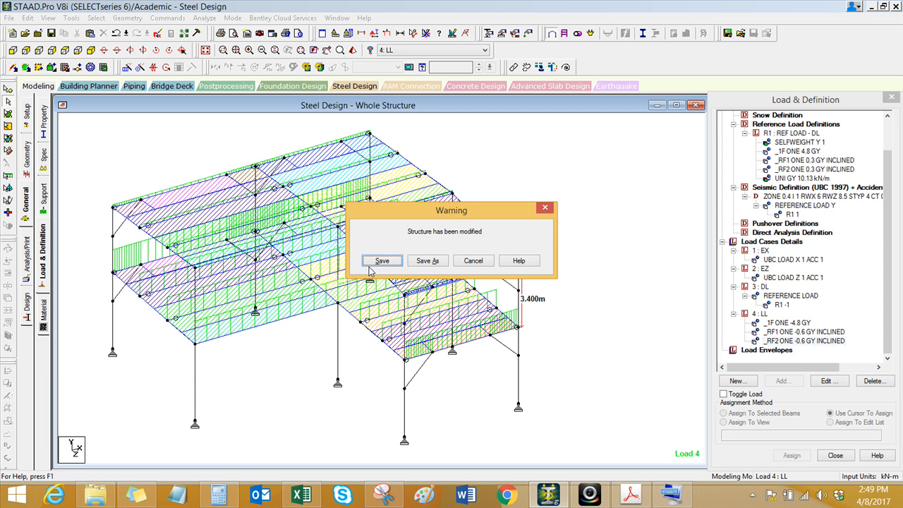
{"action": "left_click", "coordinate": [378, 204]}
{"action": "scroll", "coordinate": [305, 360], "scroll_direction": "up", "scroll_amount": 1}
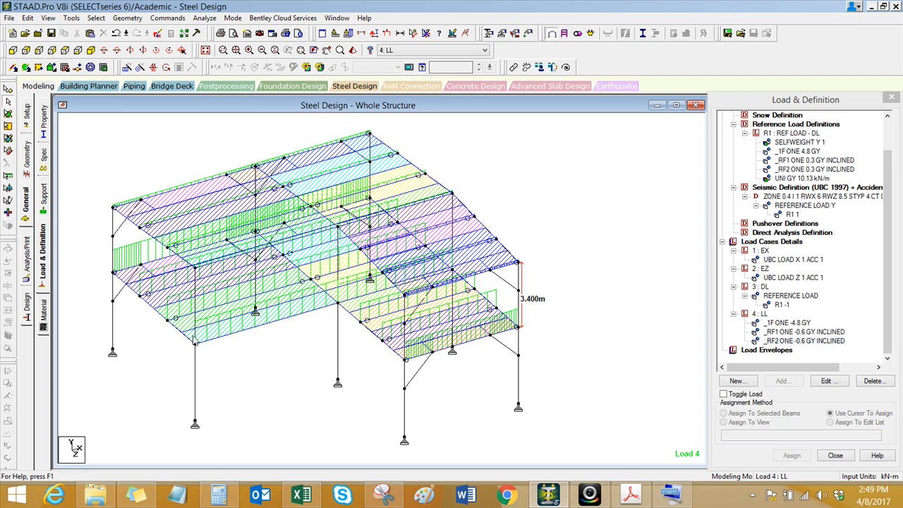
{"action": "left_click", "coordinate": [580, 494]}
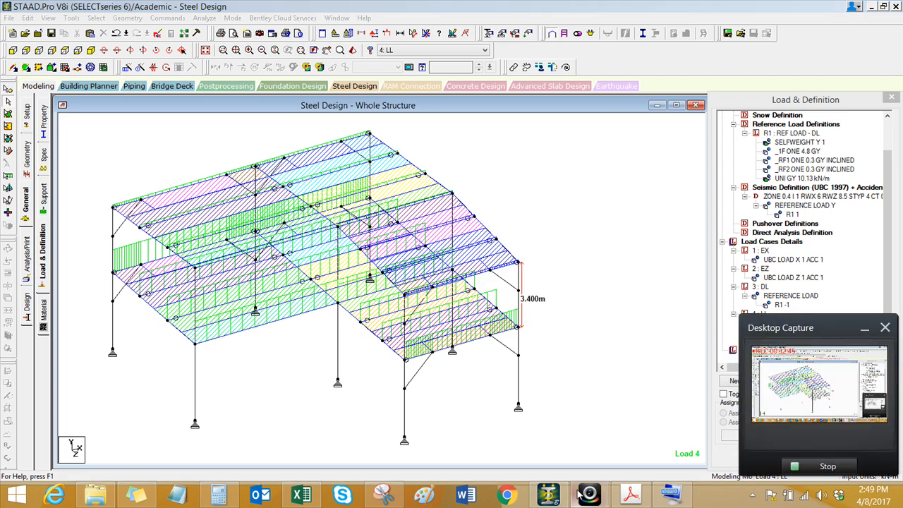
{"action": "left_click", "coordinate": [580, 494]}
{"action": "left_click", "coordinate": [453, 428]}
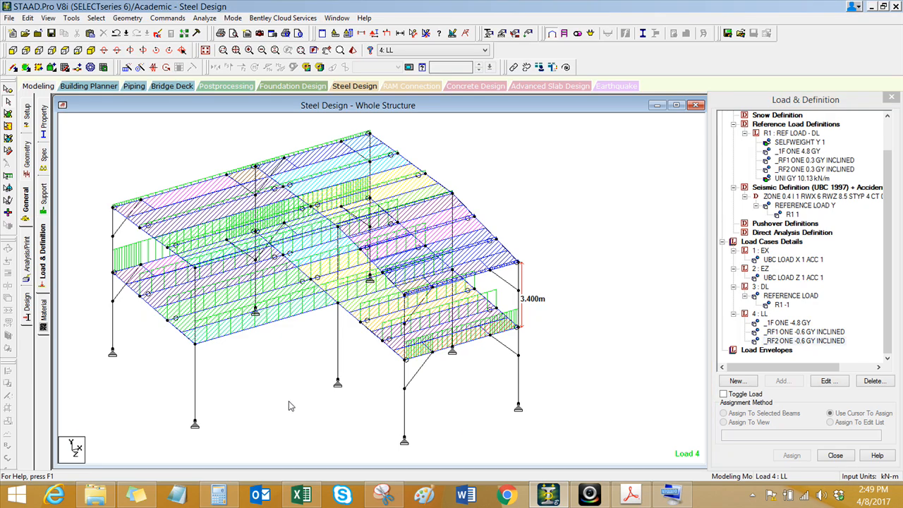
Step: Switch to Excel and examine the basic load combinations of section 203.3.1 on the drift sheet
{"action": "left_click", "coordinate": [316, 497]}
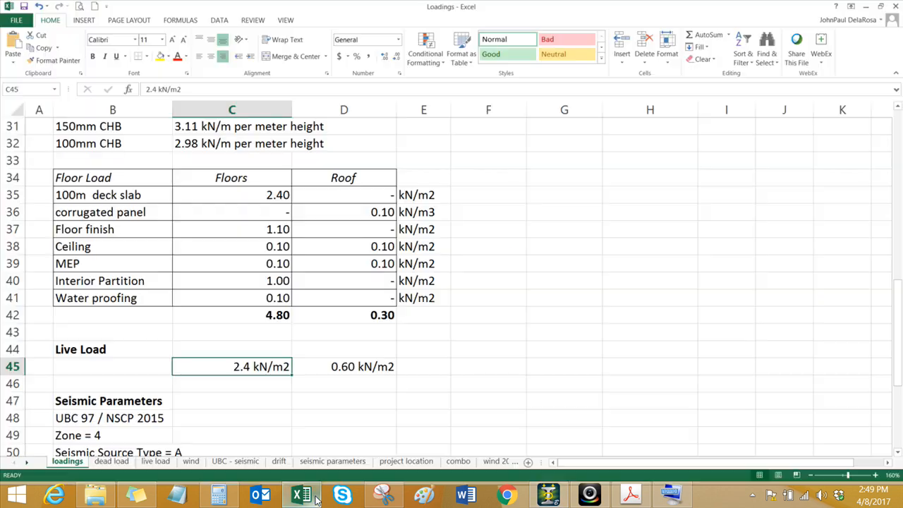
{"action": "left_click", "coordinate": [278, 463]}
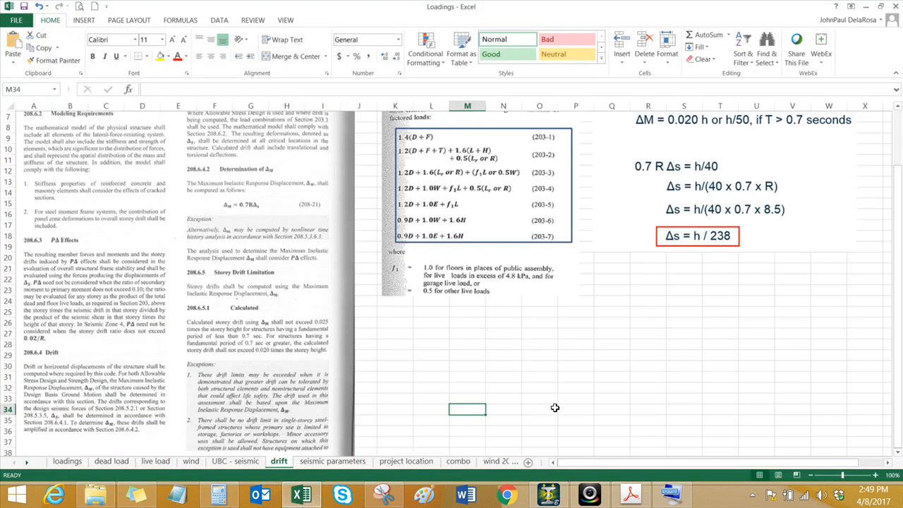
{"action": "left_click", "coordinate": [555, 397]}
{"action": "scroll", "coordinate": [440, 373], "scroll_direction": "up", "scroll_amount": 2}
{"action": "scroll", "coordinate": [456, 210], "scroll_direction": "up", "scroll_amount": 1, "text": "ctrl"}
{"action": "scroll", "coordinate": [275, 206], "scroll_direction": "up", "scroll_amount": 1, "text": "ctrl"}
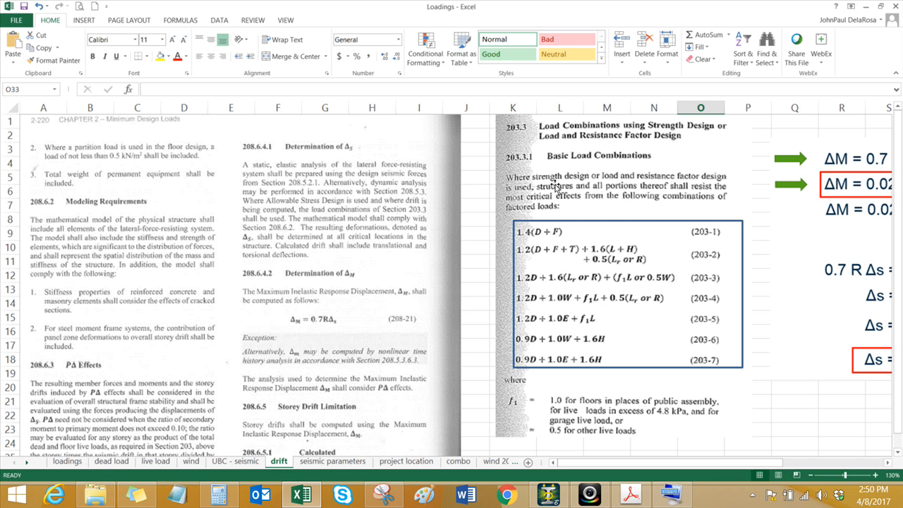
{"action": "left_click", "coordinate": [590, 279]}
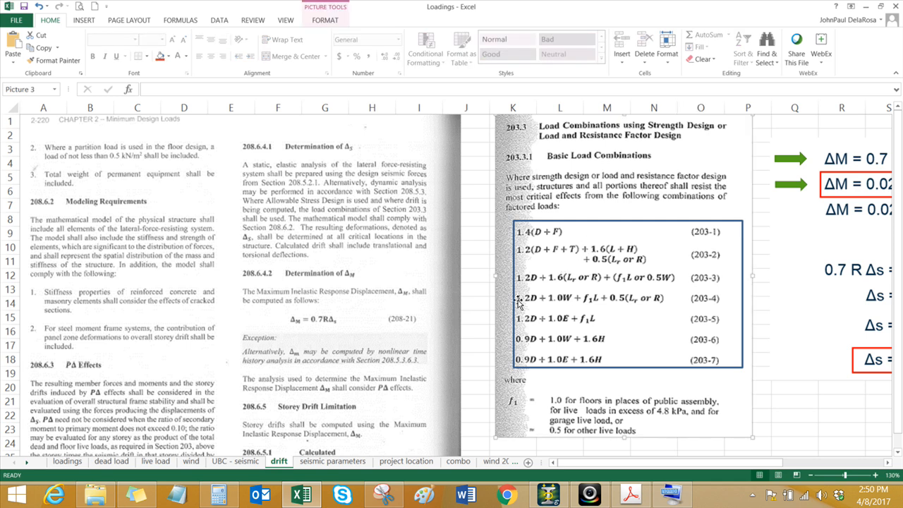
{"action": "scroll", "coordinate": [538, 328], "scroll_direction": "down", "scroll_amount": 1}
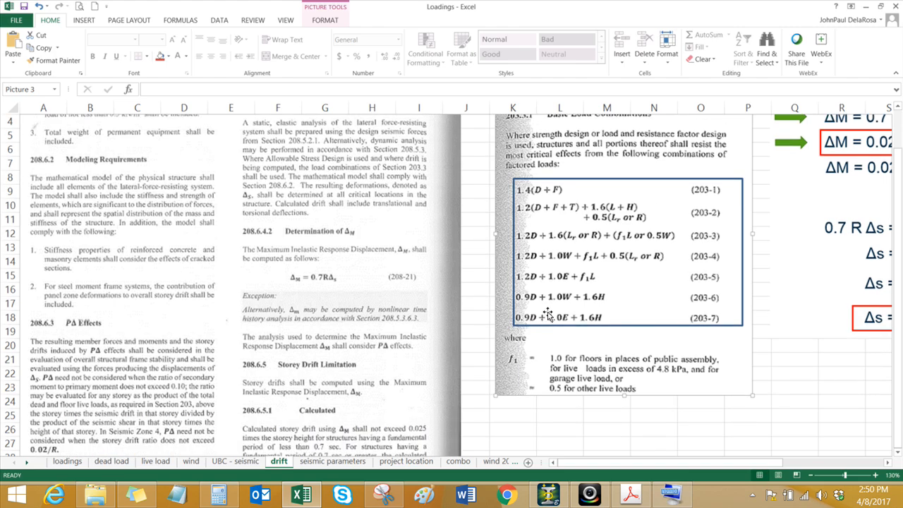
{"action": "scroll", "coordinate": [554, 311], "scroll_direction": "up", "scroll_amount": 1}
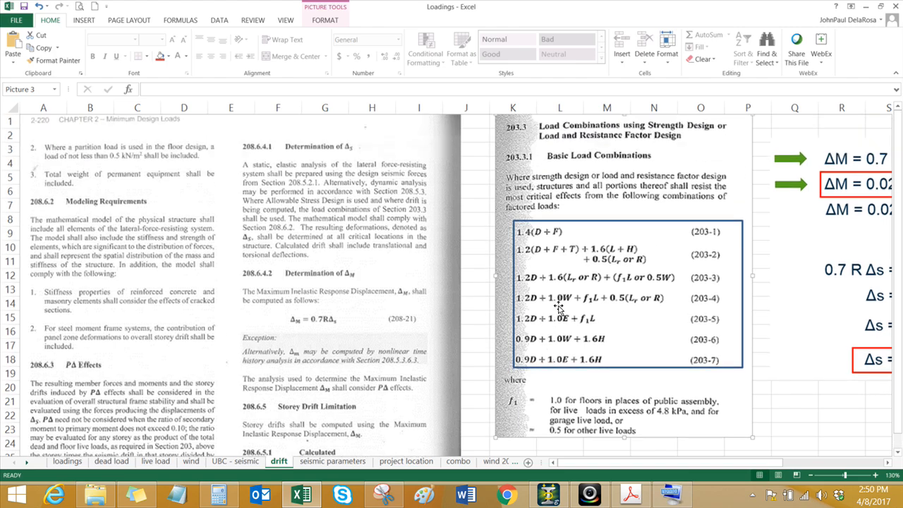
{"action": "left_click", "coordinate": [476, 345]}
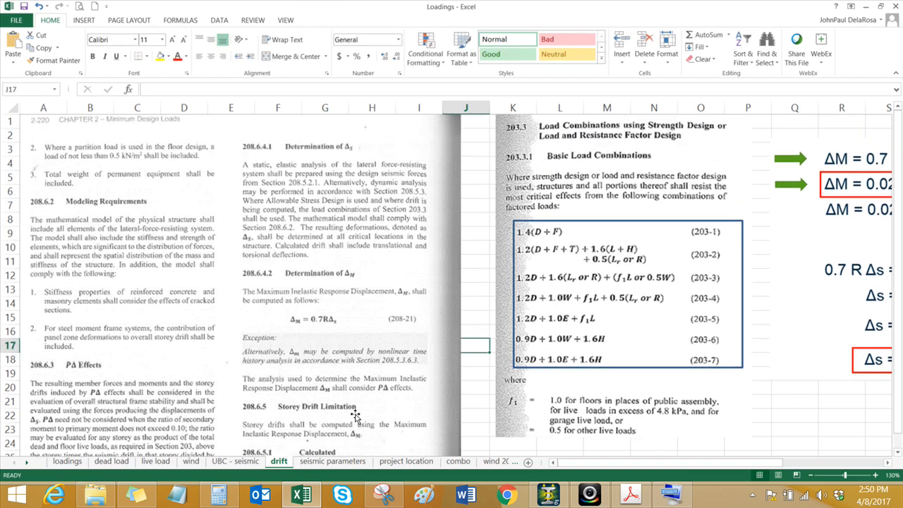
{"action": "scroll", "coordinate": [387, 361], "scroll_direction": "down", "scroll_amount": 1}
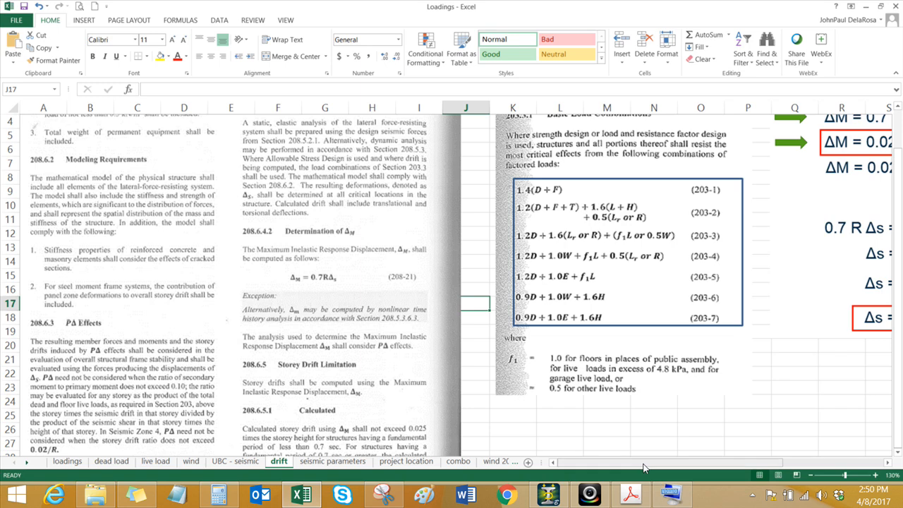
Step: Enter 40*.7*6 in cell S21 below the storey drift derivation on the drift sheet
{"action": "left_click_drag", "start_coordinate": [643, 462], "coordinate": [746, 456]}
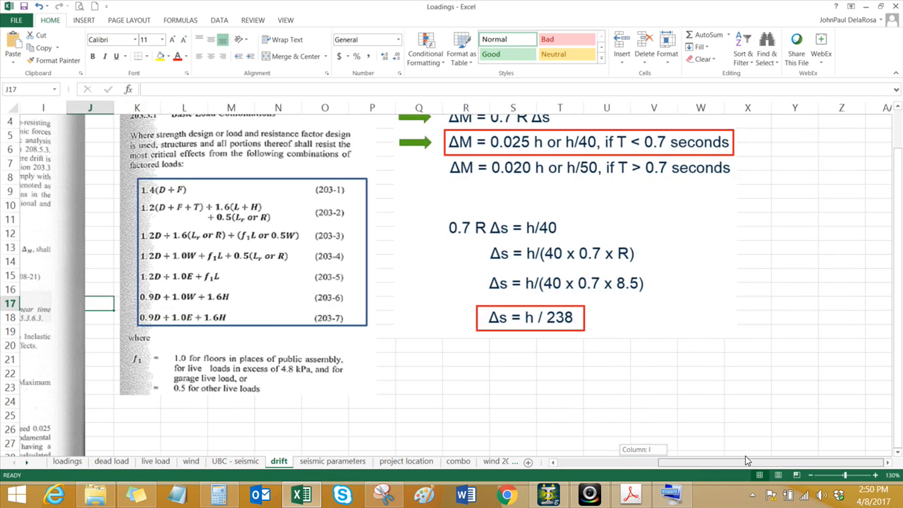
{"action": "left_click", "coordinate": [612, 410]}
{"action": "left_click", "coordinate": [620, 336]}
{"action": "left_click", "coordinate": [547, 413]}
{"action": "left_click", "coordinate": [515, 401]}
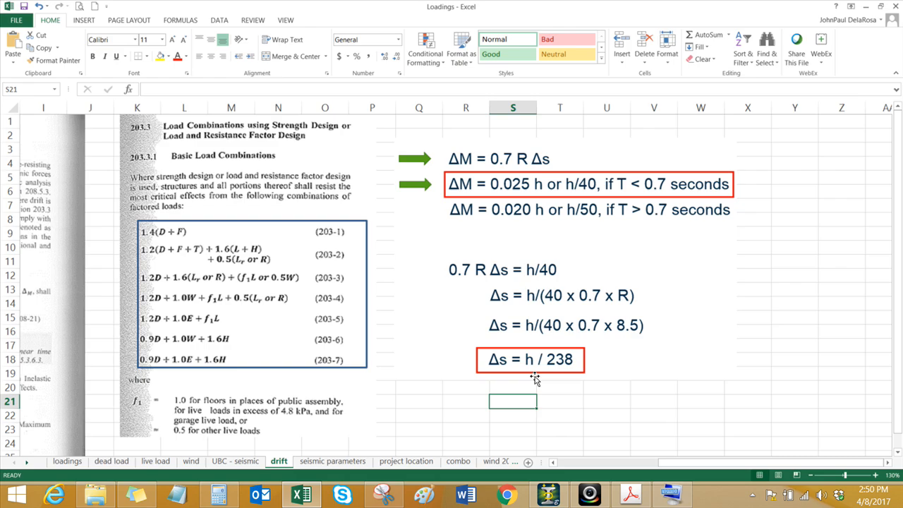
{"action": "key", "text": "ctrl"}
{"action": "type", "text": "40*.7*6"}
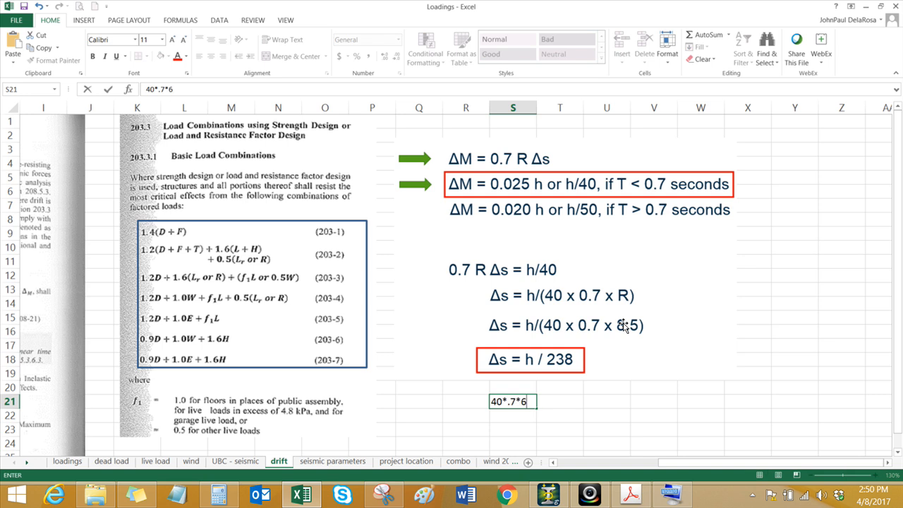
{"action": "key", "text": "Return"}
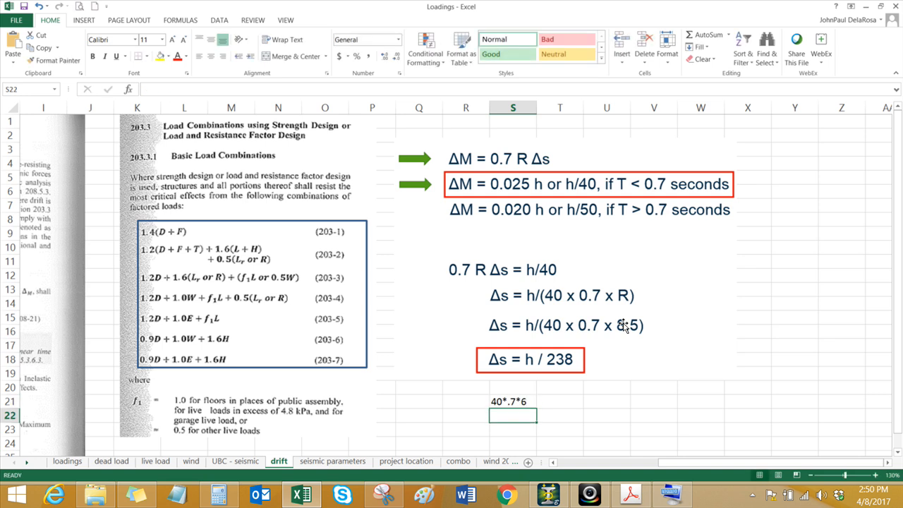
Step: Turn the entry in cell S21 into a formula by putting an equals sign in front of it
{"action": "left_click", "coordinate": [511, 401]}
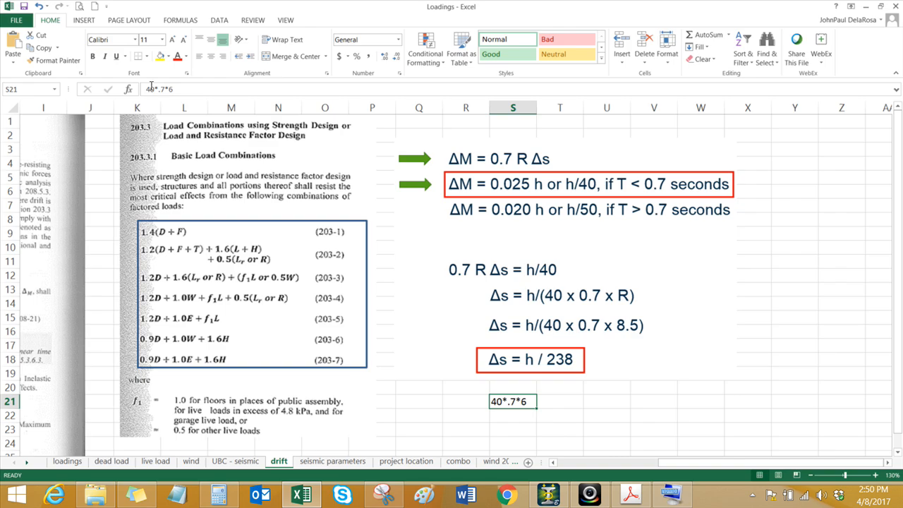
{"action": "left_click", "coordinate": [144, 89]}
{"action": "type", "text": "="}
{"action": "key", "text": "Return"}
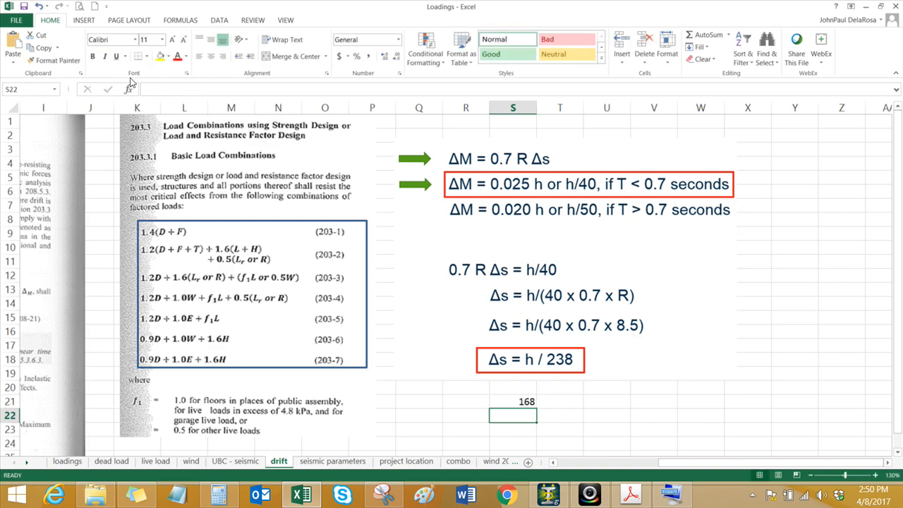
{"action": "left_click", "coordinate": [516, 401]}
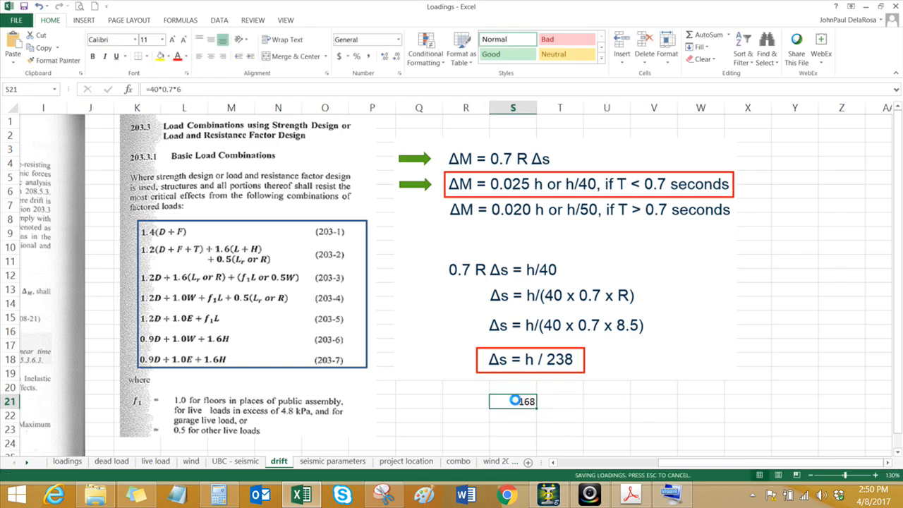
Step: Switch to STAAD.Pro and collapse the EX, EZ, DL and LL load cases under Load Cases Details
{"action": "left_click", "coordinate": [468, 399]}
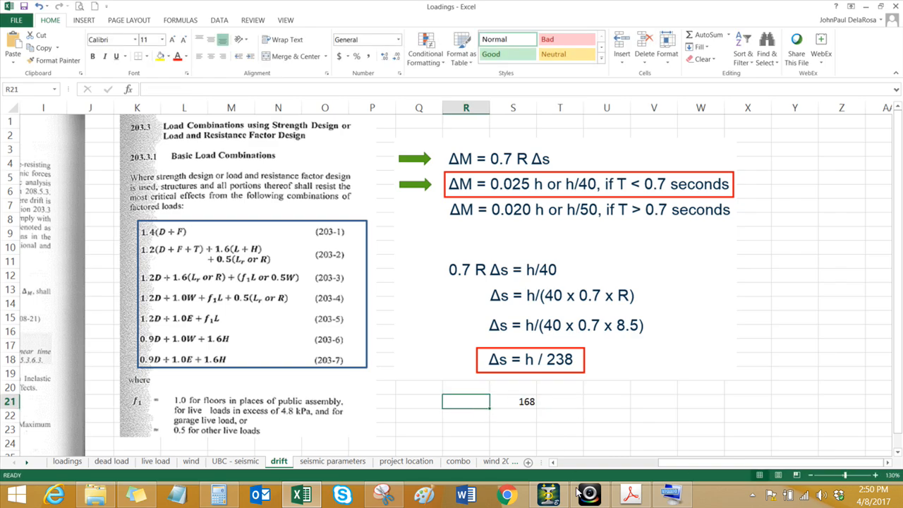
{"action": "left_click", "coordinate": [503, 462]}
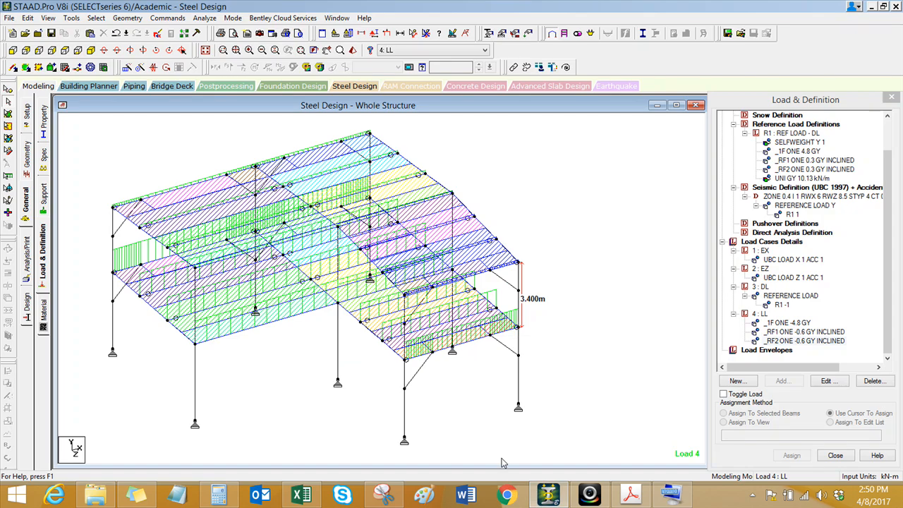
{"action": "left_click", "coordinate": [734, 320]}
{"action": "scroll", "coordinate": [734, 298], "scroll_direction": "up", "scroll_amount": 1}
{"action": "left_click", "coordinate": [734, 314]}
{"action": "left_click", "coordinate": [733, 305]}
{"action": "left_click", "coordinate": [734, 287]}
{"action": "left_click", "coordinate": [650, 326]}
{"action": "scroll", "coordinate": [651, 326], "scroll_direction": "up", "scroll_amount": 1}
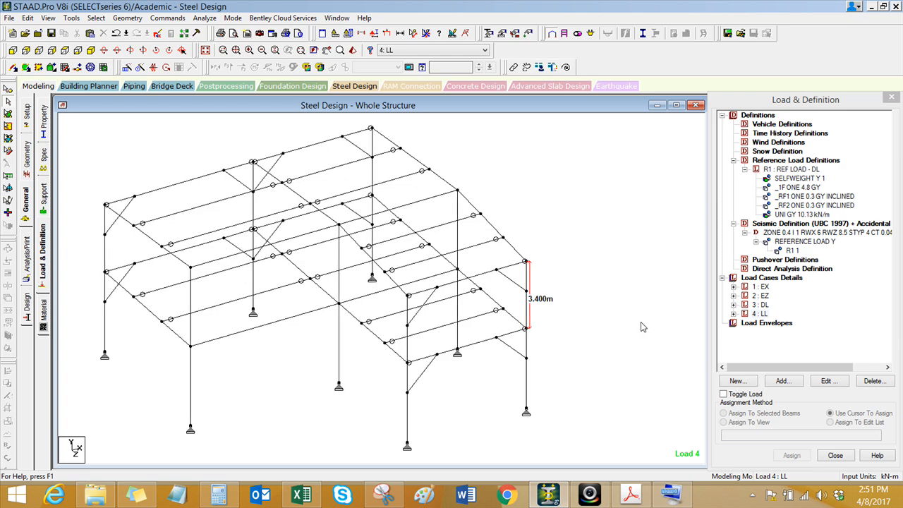
{"action": "left_click", "coordinate": [780, 279]}
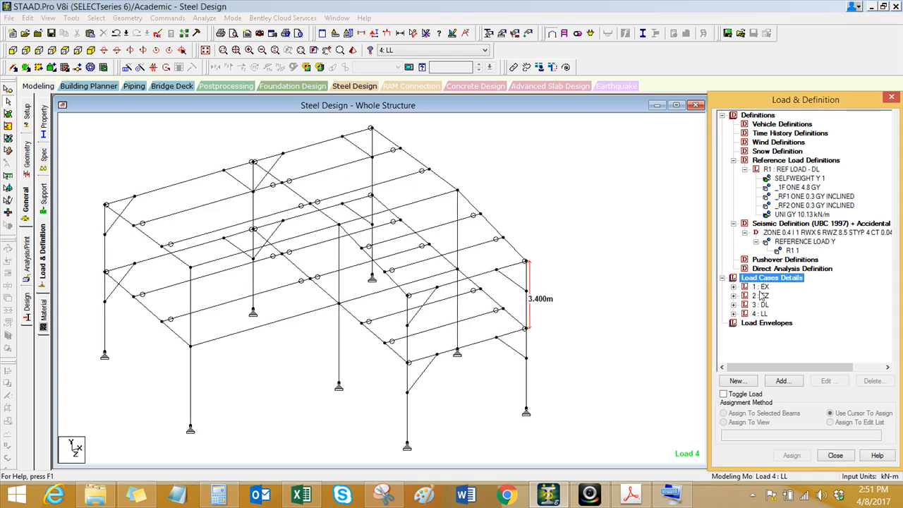
{"action": "left_click", "coordinate": [773, 382]}
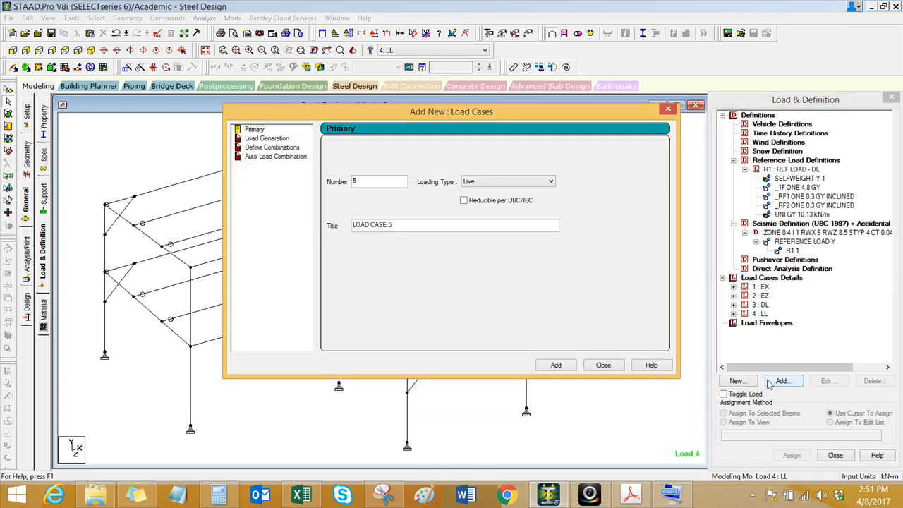
{"action": "left_click_drag", "start_coordinate": [521, 115], "coordinate": [402, 116]}
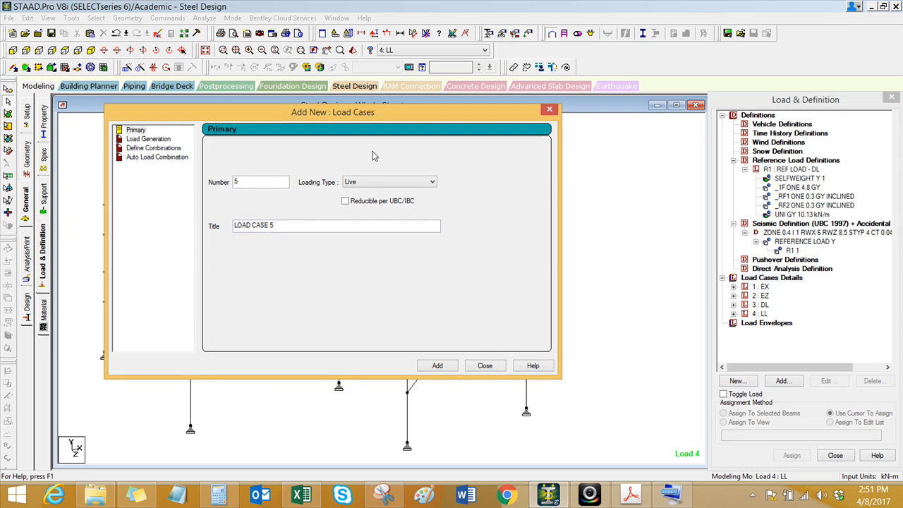
{"action": "left_click", "coordinate": [482, 365]}
Step: Expand load cases EX and EZ to review their UBC seismic load entries
{"action": "left_click", "coordinate": [734, 288]}
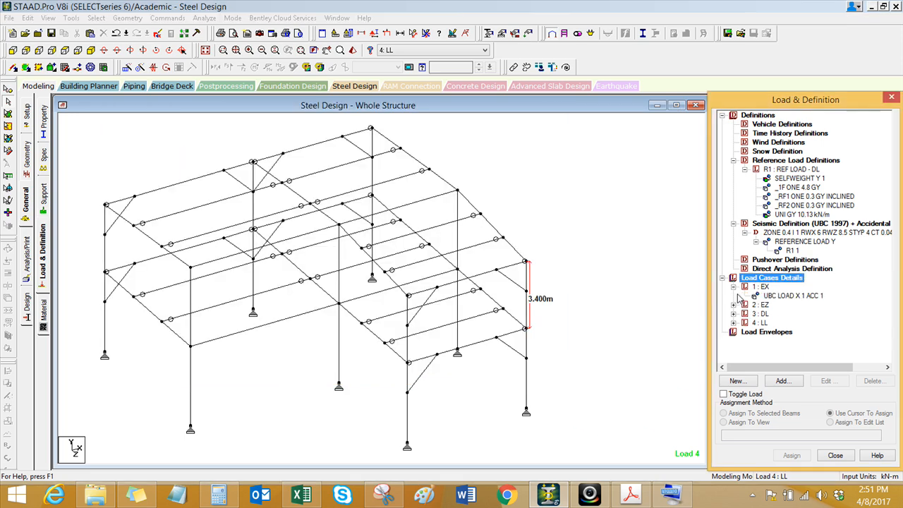
{"action": "left_click", "coordinate": [734, 305]}
{"action": "left_click", "coordinate": [640, 320]}
{"action": "scroll", "coordinate": [515, 283], "scroll_direction": "down", "scroll_amount": 1}
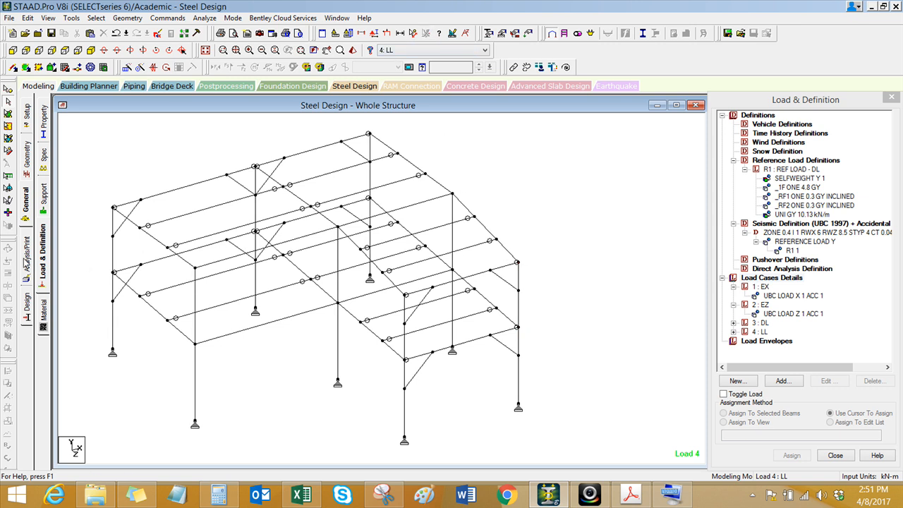
Step: Add a Perform Analysis command to the model
{"action": "left_click", "coordinate": [27, 262]}
{"action": "left_click", "coordinate": [417, 367]}
{"action": "left_click", "coordinate": [503, 368]}
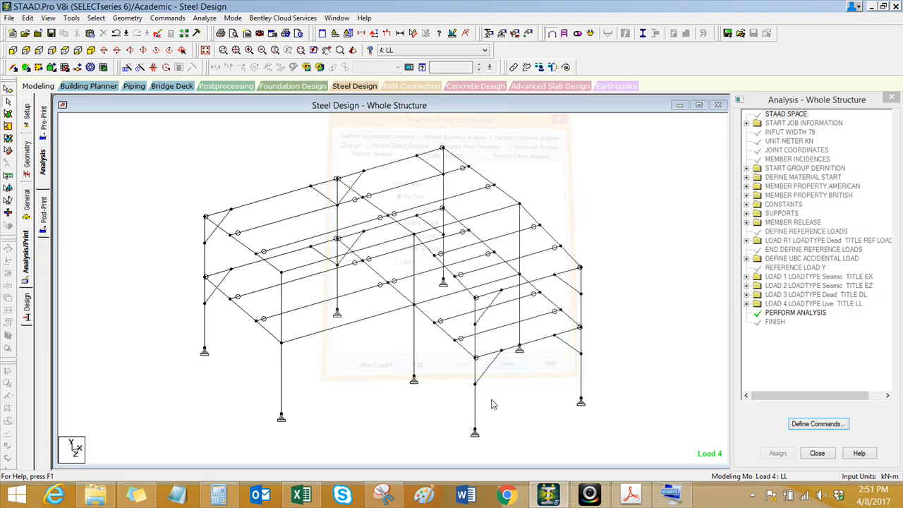
Step: Run the analysis, saving the modified structure, and open the output file
{"action": "left_click", "coordinate": [219, 33]}
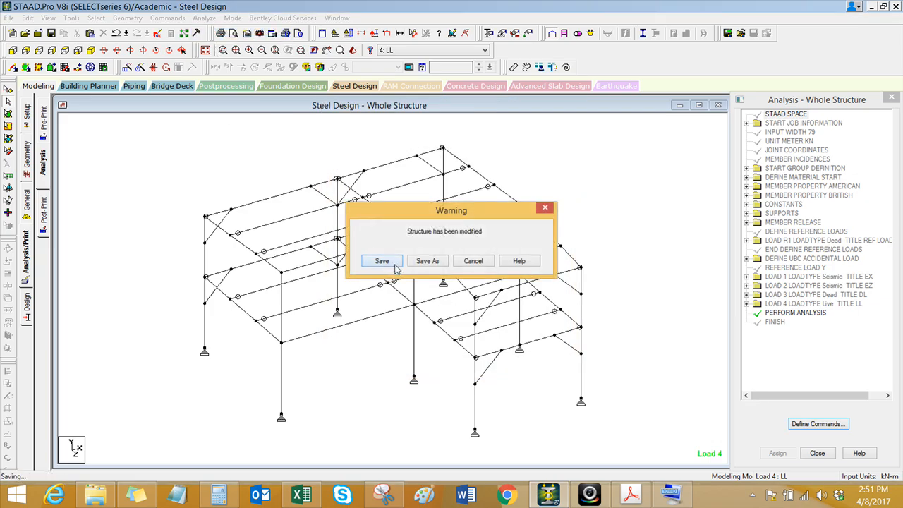
{"action": "left_click", "coordinate": [393, 264]}
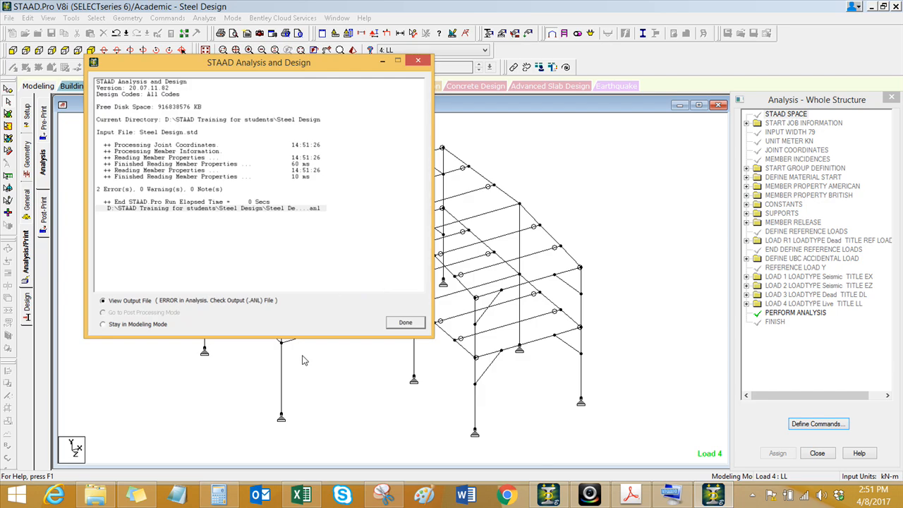
{"action": "left_click", "coordinate": [405, 322]}
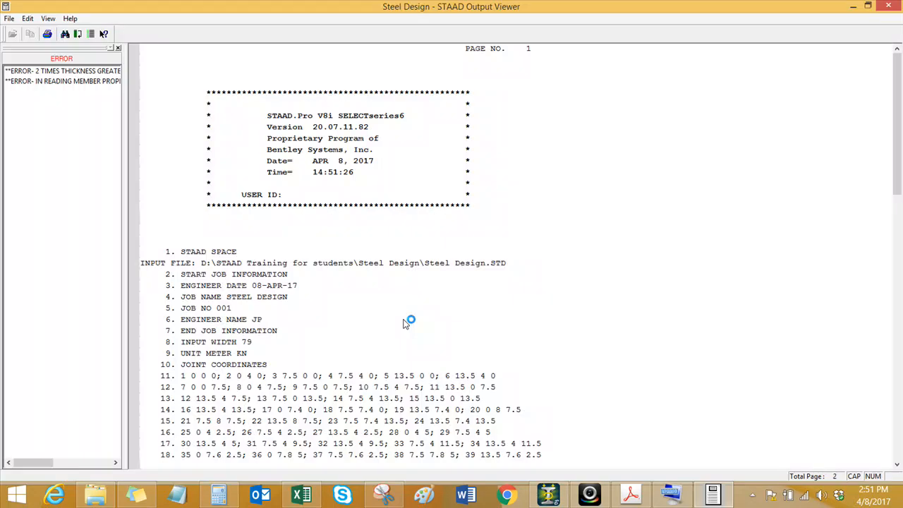
Step: Locate the tube thickness error in the output file, examine the British member property lines above it, and close the file
{"action": "left_click", "coordinate": [81, 71]}
{"action": "left_click", "coordinate": [291, 207]}
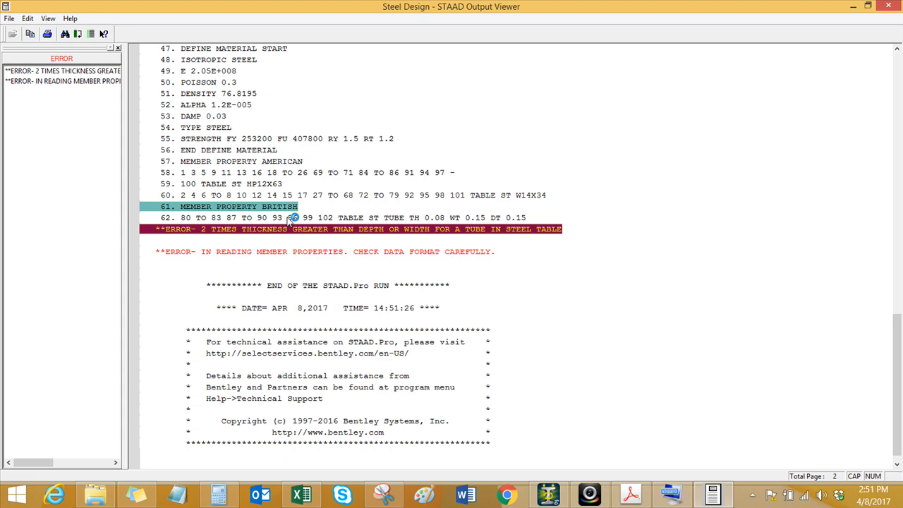
{"action": "left_click", "coordinate": [288, 218]}
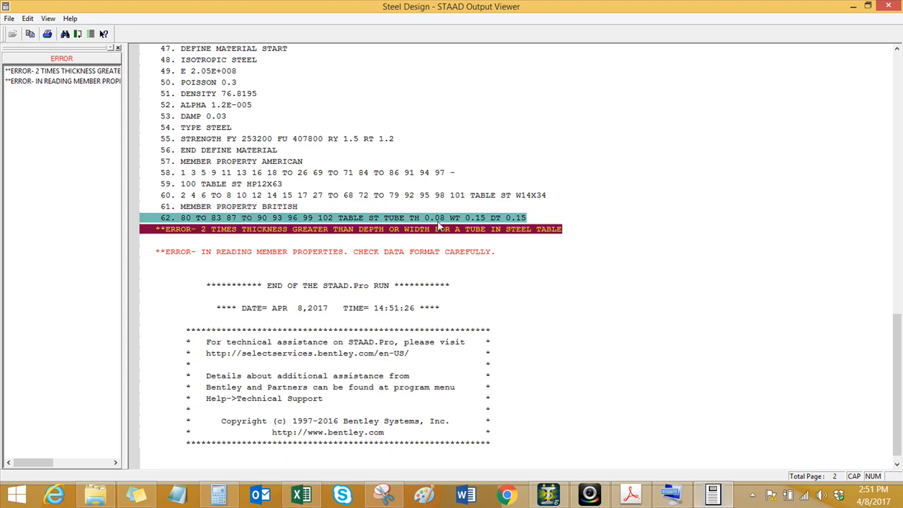
{"action": "left_click", "coordinate": [888, 7]}
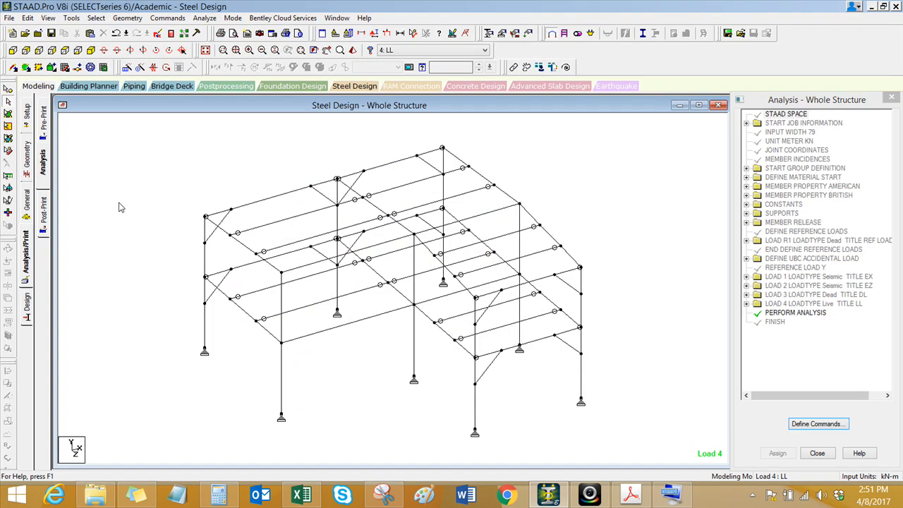
Step: Redefine the user-defined tube section with a thickness of 0.008 m, re-entering its width and depth, and apply the change
{"action": "left_click", "coordinate": [27, 202]}
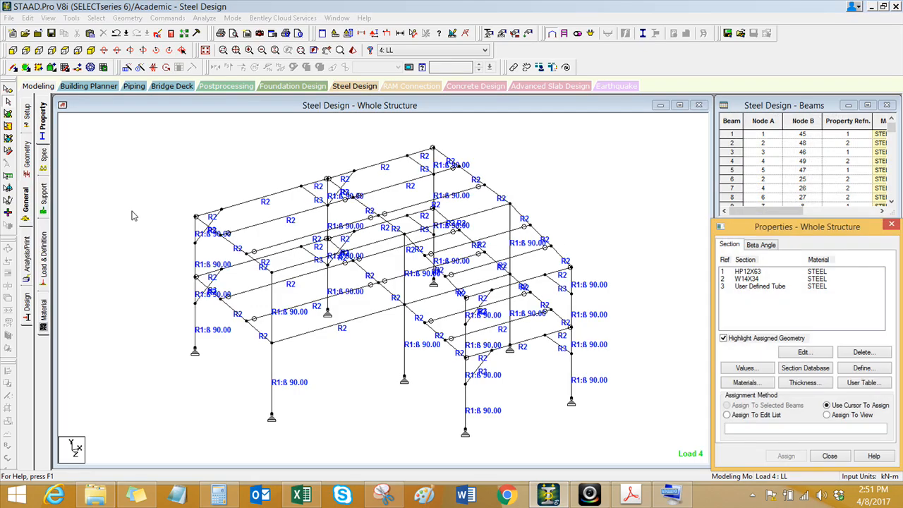
{"action": "left_click", "coordinate": [766, 288]}
{"action": "left_click", "coordinate": [804, 352]}
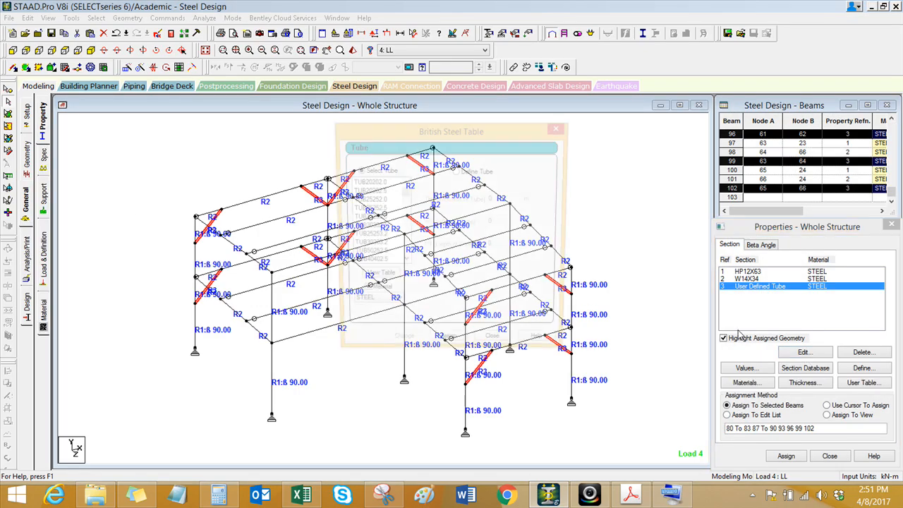
{"action": "left_click", "coordinate": [457, 171]}
{"action": "left_click", "coordinate": [498, 199]}
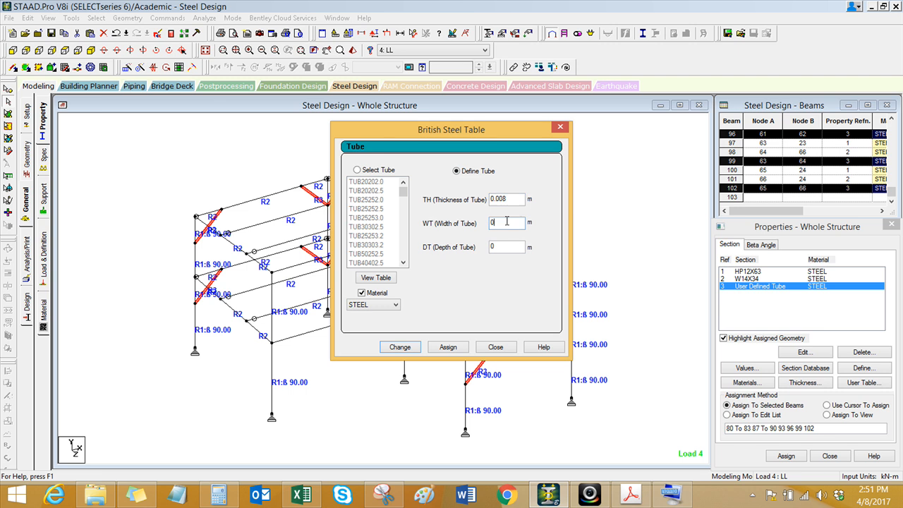
{"action": "left_click", "coordinate": [509, 246]}
{"action": "left_click", "coordinate": [399, 347]}
{"action": "left_click", "coordinate": [495, 346]}
Step: Rerun the analysis with the modified structure saved, and return to the model
{"action": "left_click", "coordinate": [203, 19]}
{"action": "left_click", "coordinate": [225, 33]}
{"action": "left_click", "coordinate": [328, 201]}
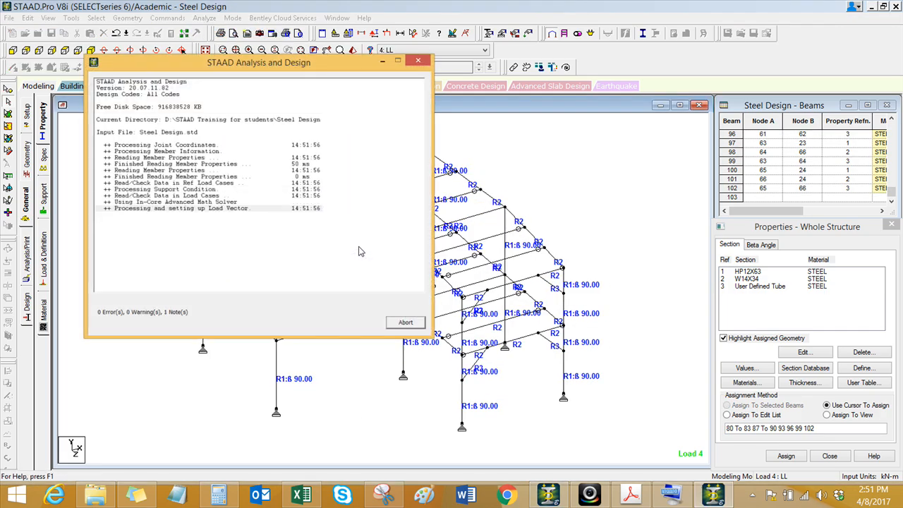
{"action": "left_click", "coordinate": [405, 323]}
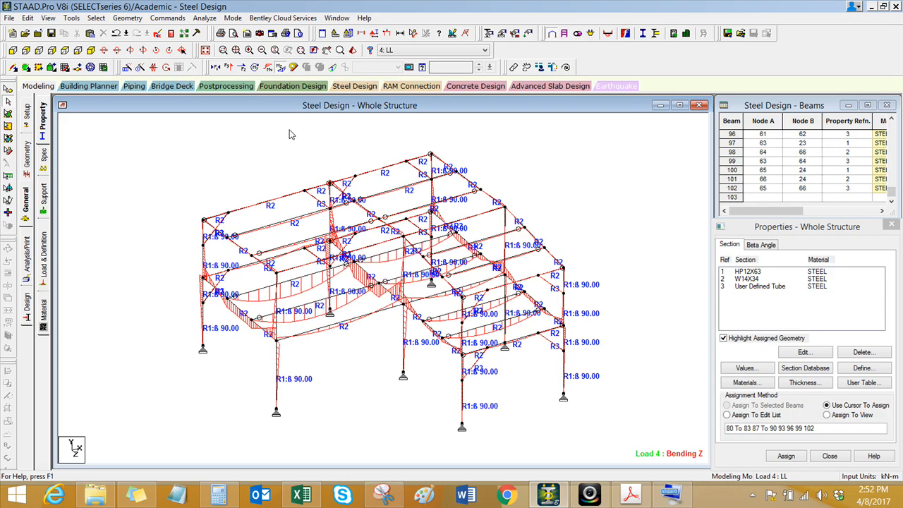
Step: Show load case DL and go to the job setup page to view the frame without property labels
{"action": "left_click", "coordinate": [424, 51]}
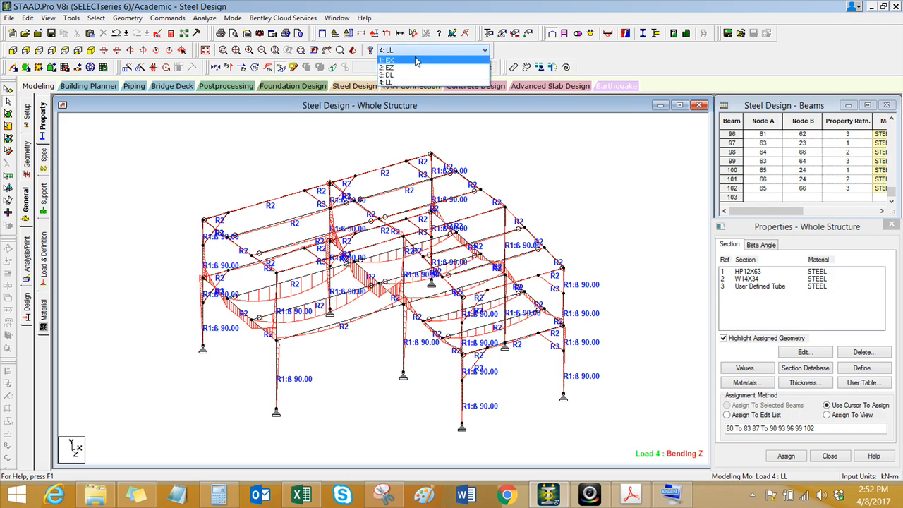
{"action": "left_click", "coordinate": [412, 76]}
{"action": "middle_click_drag", "start_coordinate": [220, 168], "coordinate": [205, 172]}
{"action": "left_click", "coordinate": [28, 117]}
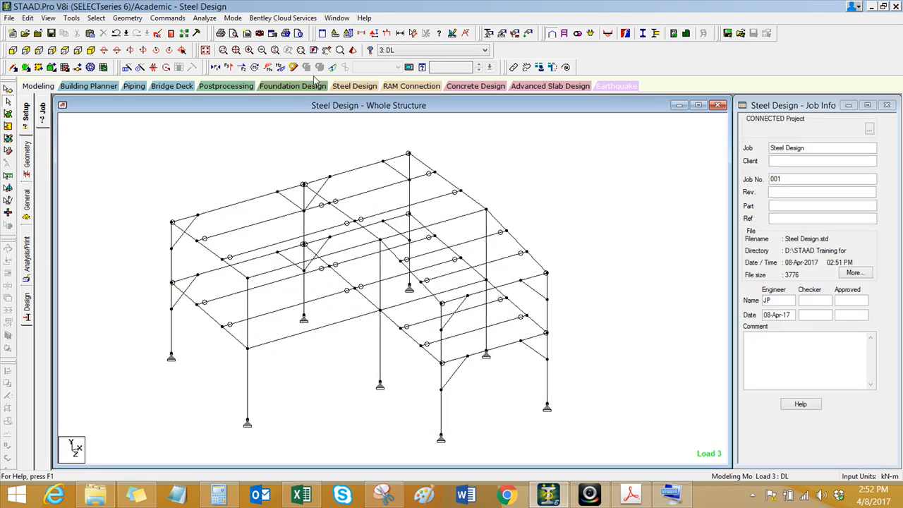
Step: View the Bending Z diagrams for load case LL and for seismic load case EX
{"action": "left_click", "coordinate": [468, 50]}
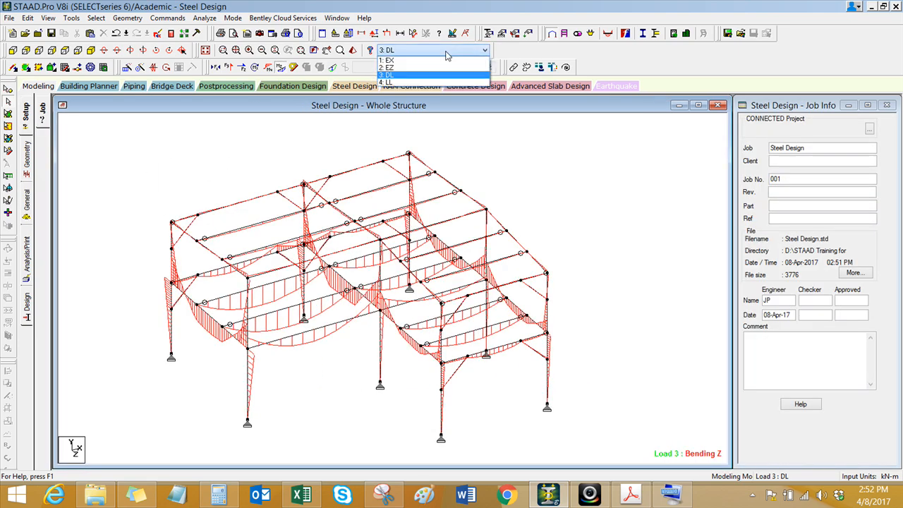
{"action": "left_click", "coordinate": [412, 83]}
{"action": "left_click", "coordinate": [439, 50]}
{"action": "left_click", "coordinate": [416, 58]}
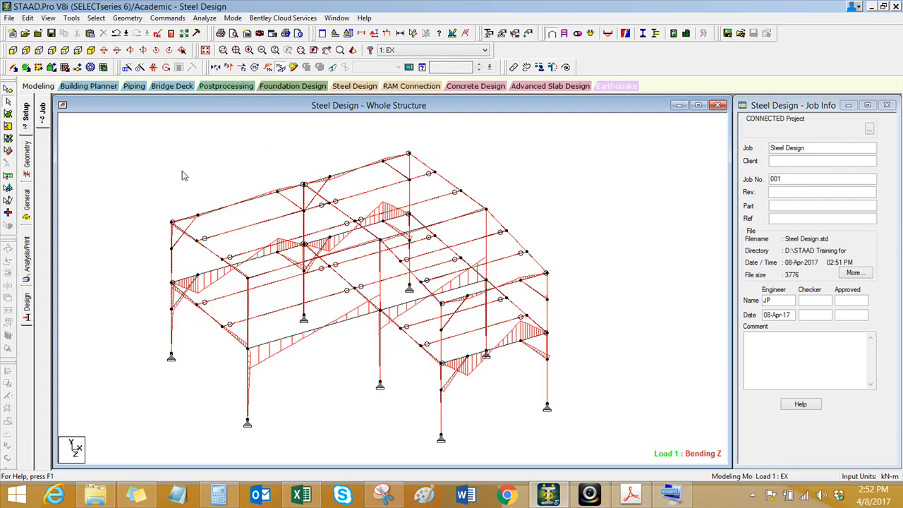
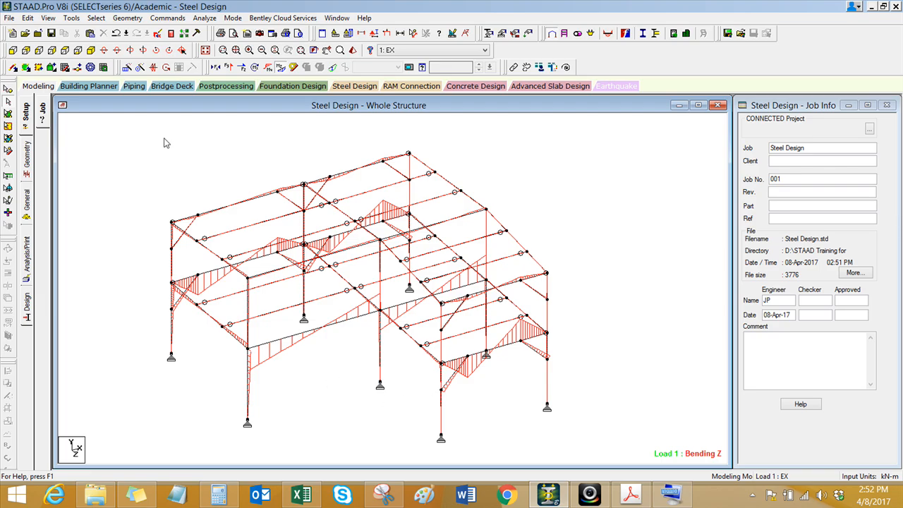
Step: Turn off the Bending Z diagram and open the member specifications page
{"action": "left_click", "coordinate": [41, 87]}
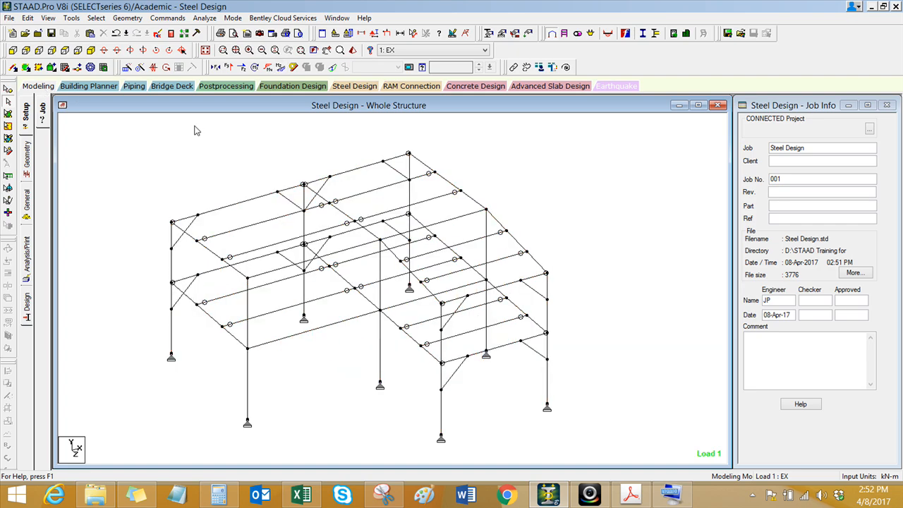
{"action": "left_click", "coordinate": [30, 197]}
{"action": "left_click", "coordinate": [44, 168]}
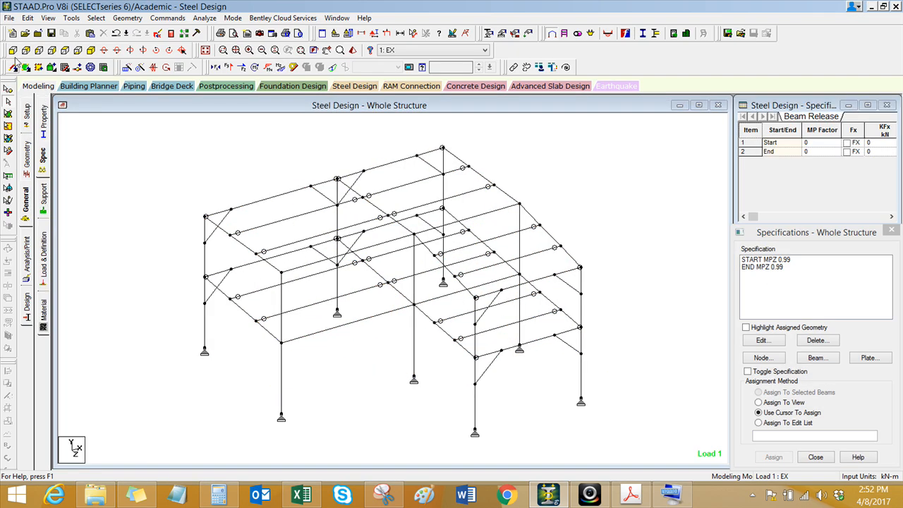
Step: Assign a truss specification to all the diagonal knee braces on both storeys, selecting them in the front elevation
{"action": "left_click", "coordinate": [14, 51]}
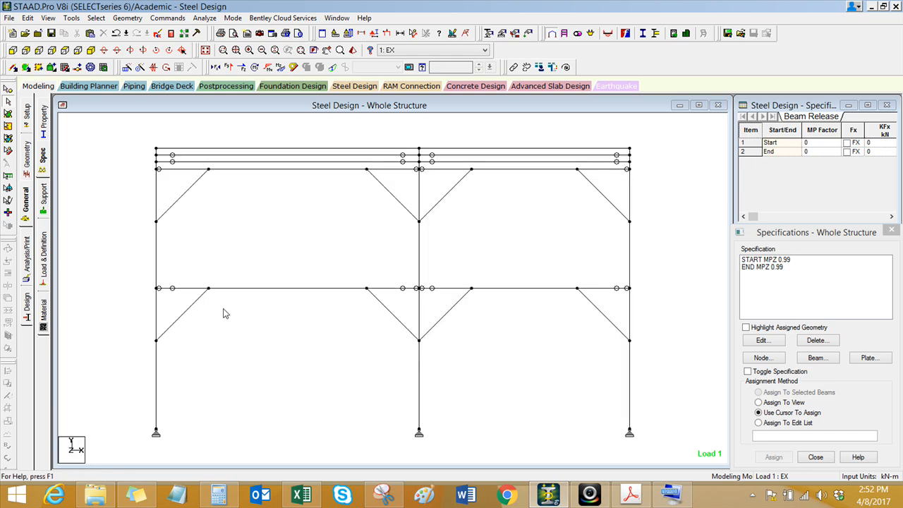
{"action": "left_click", "coordinate": [191, 307]}
{"action": "left_click", "coordinate": [188, 191]}
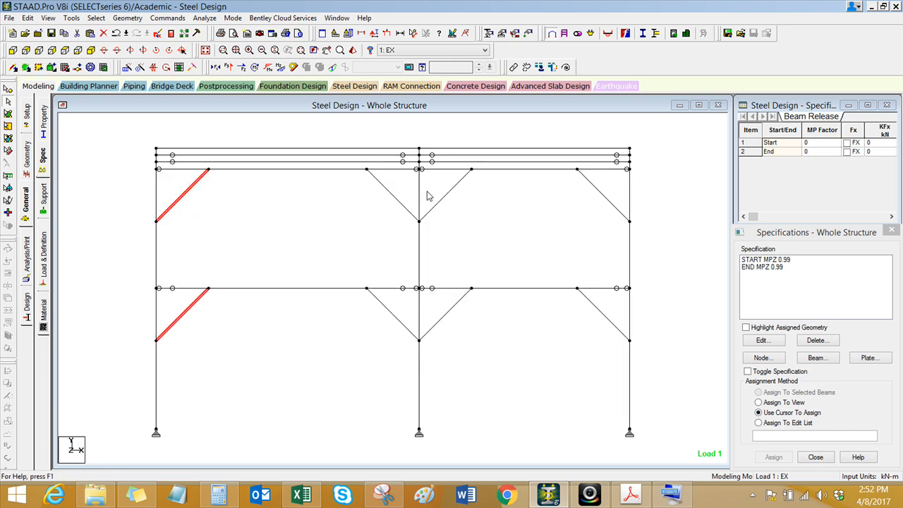
{"action": "left_click", "coordinate": [399, 202]}
{"action": "left_click", "coordinate": [446, 195]}
{"action": "left_click", "coordinate": [390, 311]}
{"action": "left_click", "coordinate": [445, 315]}
{"action": "left_click", "coordinate": [595, 191]}
{"action": "left_click", "coordinate": [563, 350]}
{"action": "left_click", "coordinate": [813, 360]}
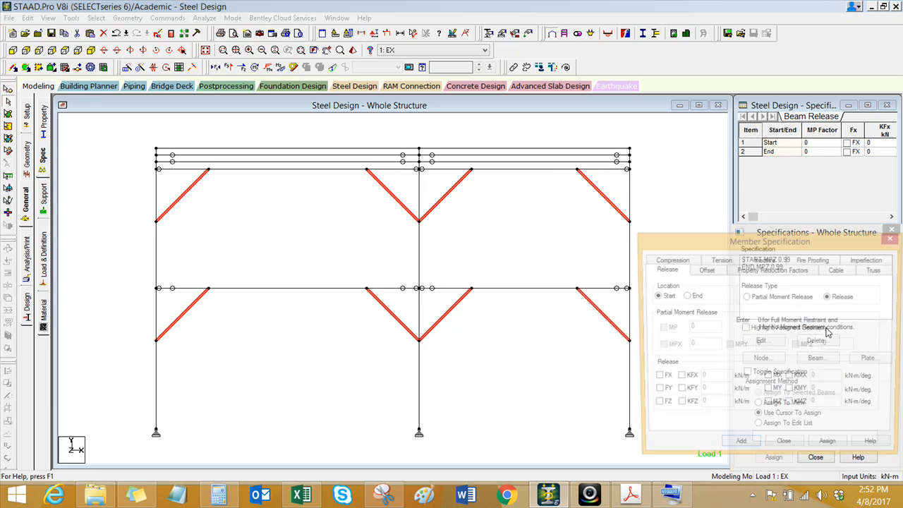
{"action": "left_click", "coordinate": [876, 270]}
{"action": "left_click", "coordinate": [831, 449]}
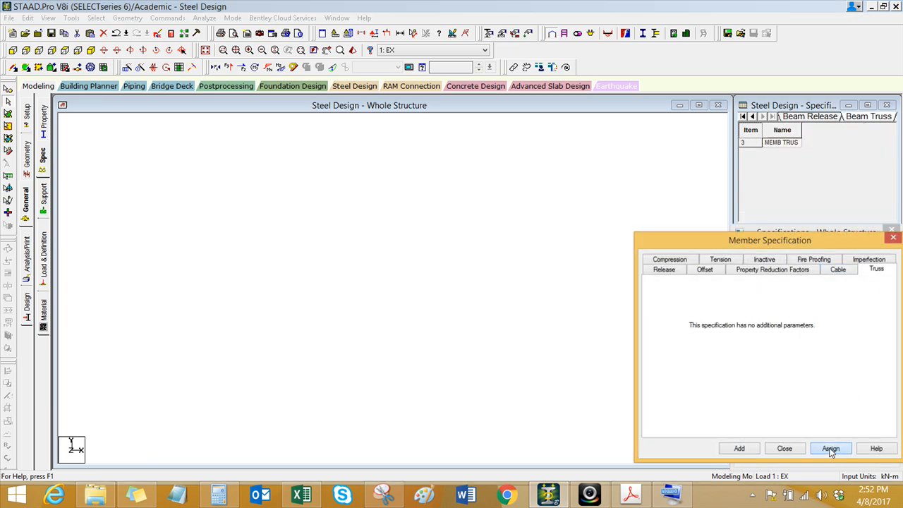
{"action": "left_click", "coordinate": [818, 384]}
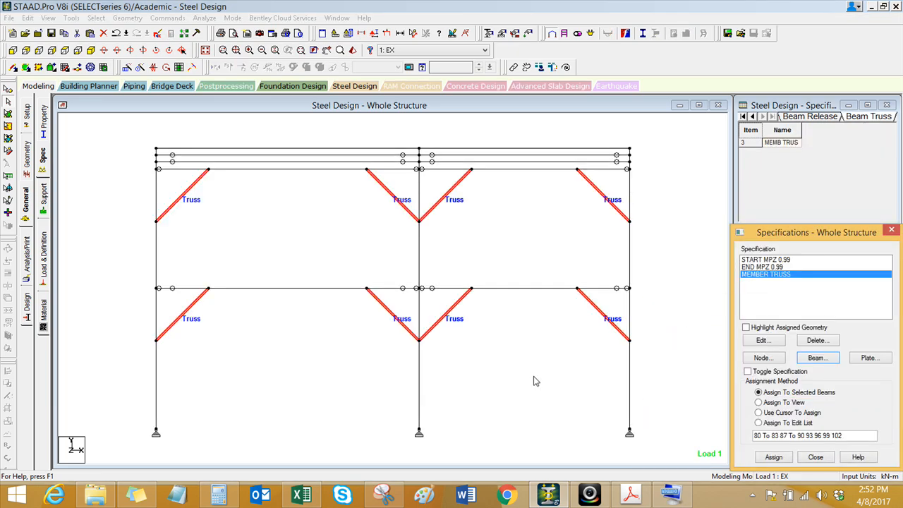
Step: Return to the isometric view, run the analysis and stay in modeling mode
{"action": "left_click", "coordinate": [205, 50]}
{"action": "left_click", "coordinate": [205, 17]}
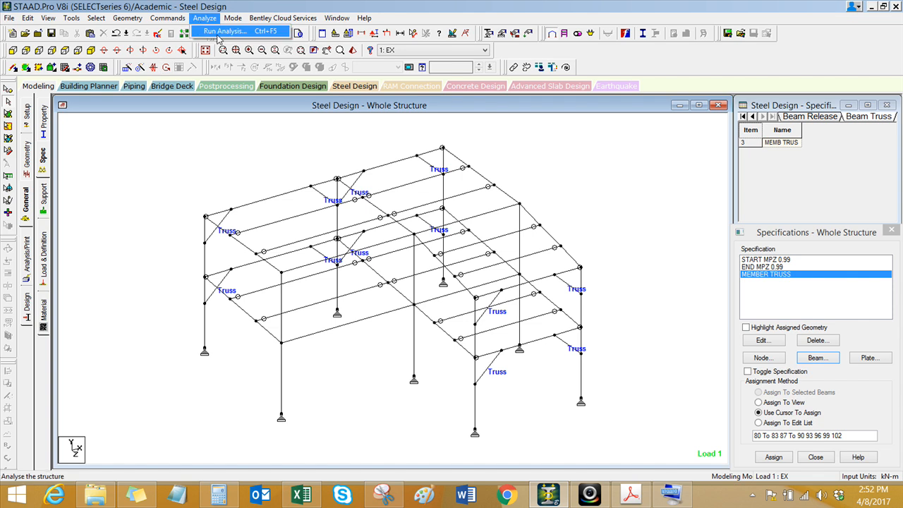
{"action": "left_click", "coordinate": [221, 32]}
{"action": "left_click", "coordinate": [381, 289]}
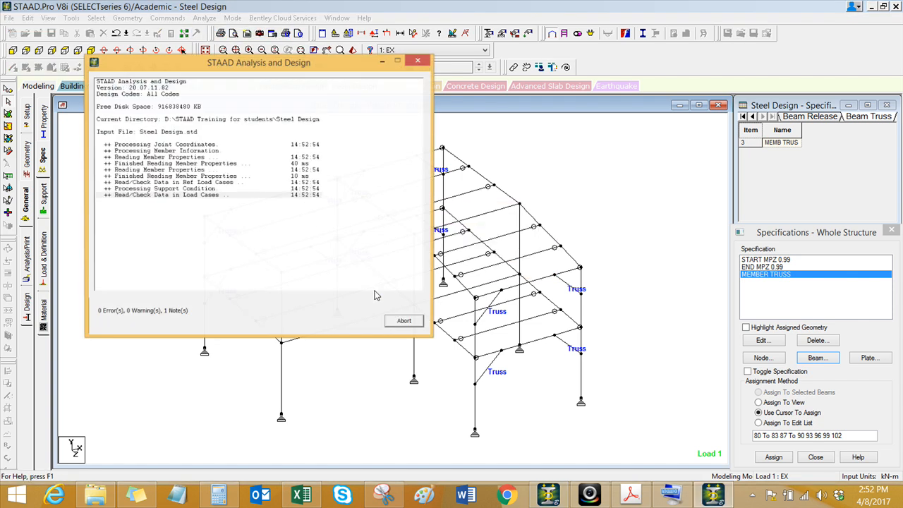
{"action": "left_click", "coordinate": [404, 322]}
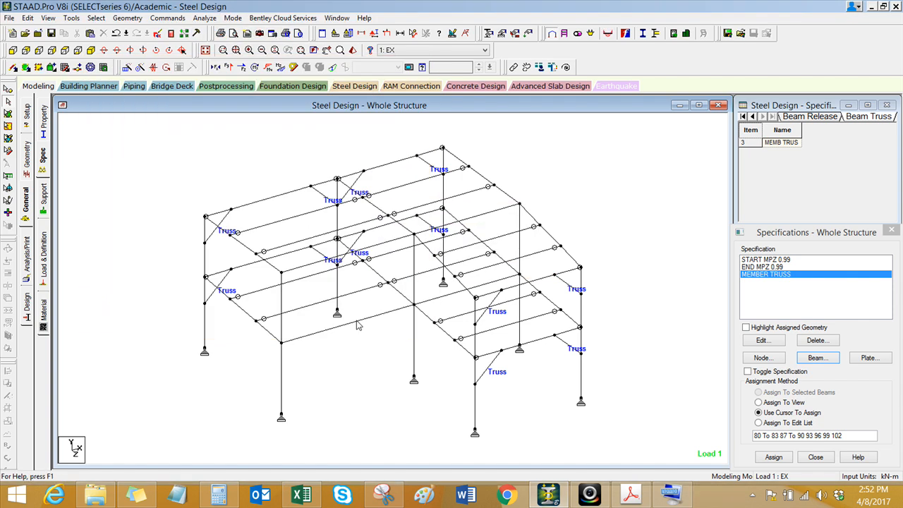
Step: Examine the Bending Z diagram for seismic load case EX on the truss-braced frame, then hide it
{"action": "left_click", "coordinate": [280, 69]}
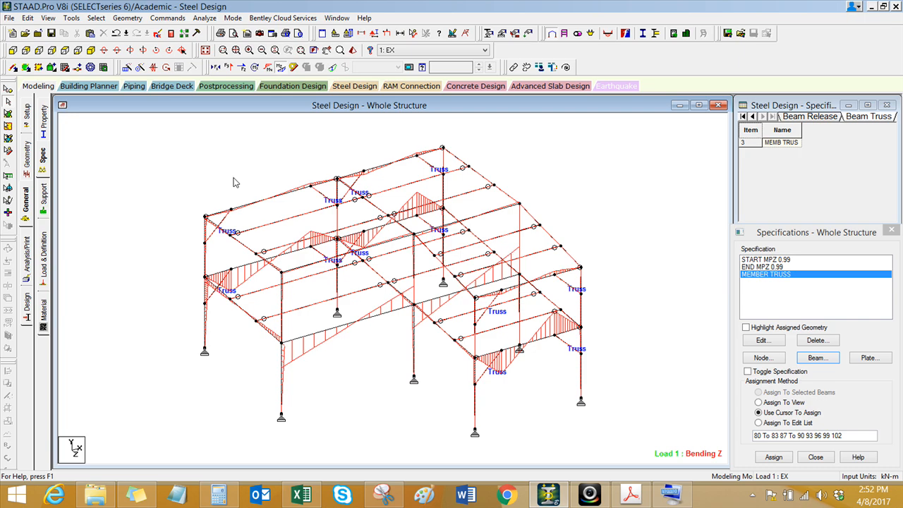
{"action": "middle_click", "coordinate": [507, 386]}
{"action": "scroll", "coordinate": [506, 385], "scroll_direction": "up", "scroll_amount": 1}
{"action": "scroll", "coordinate": [371, 393], "scroll_direction": "down", "scroll_amount": 1}
{"action": "middle_click_drag", "start_coordinate": [360, 379], "coordinate": [338, 378]}
{"action": "scroll", "coordinate": [328, 384], "scroll_direction": "up", "scroll_amount": 1}
{"action": "left_click", "coordinate": [282, 68]}
Step: Read the UBC/IBC warning and the X-direction base shear in the analysis output, then close the output file
{"action": "left_click", "coordinate": [171, 33]}
{"action": "left_click", "coordinate": [73, 76]}
{"action": "left_click", "coordinate": [62, 465]}
{"action": "left_click", "coordinate": [78, 83]}
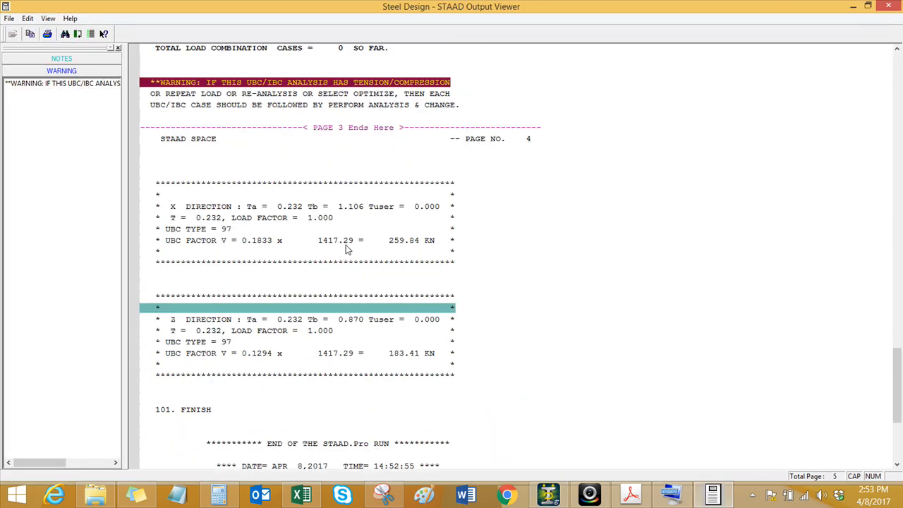
{"action": "left_click", "coordinate": [347, 246]}
{"action": "left_click", "coordinate": [346, 260]}
{"action": "left_click", "coordinate": [281, 241]}
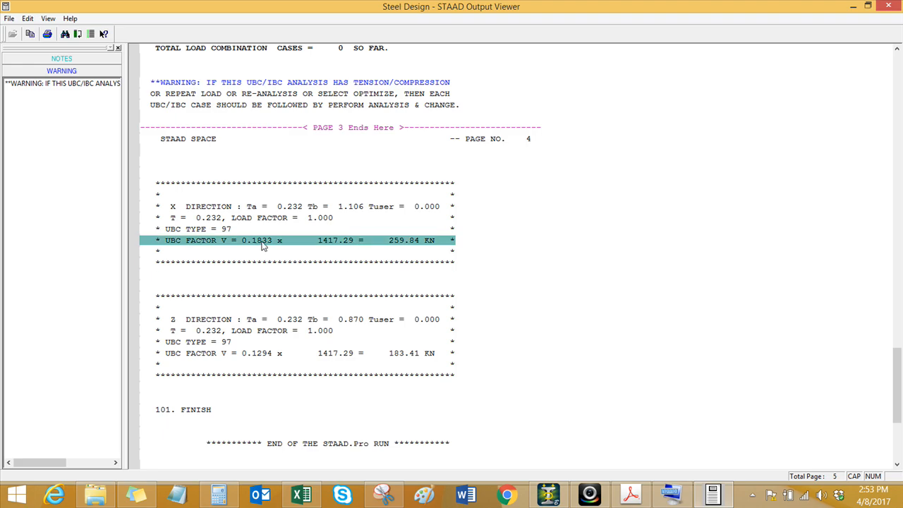
{"action": "left_click", "coordinate": [891, 7]}
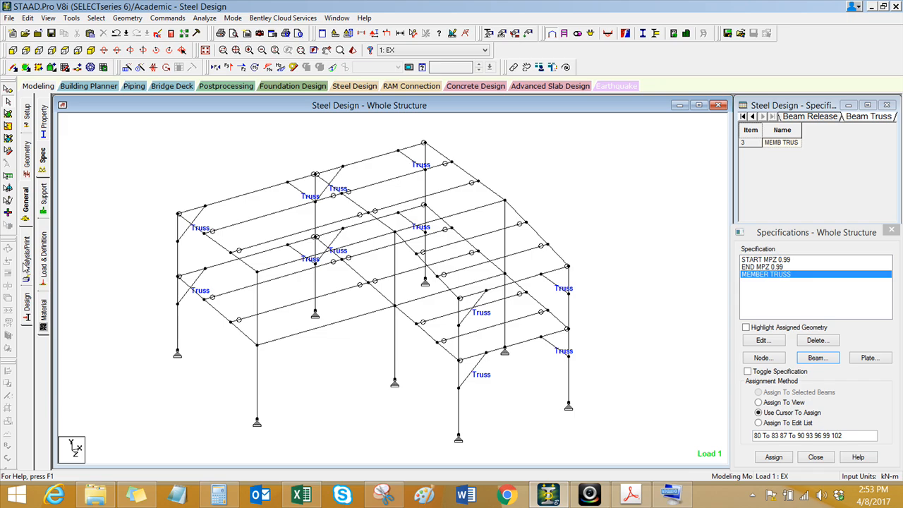
Step: Open the model's input file in the STAAD.Pro Editor and go to the seismic load case definitions
{"action": "left_click", "coordinate": [26, 266]}
{"action": "left_click", "coordinate": [505, 366]}
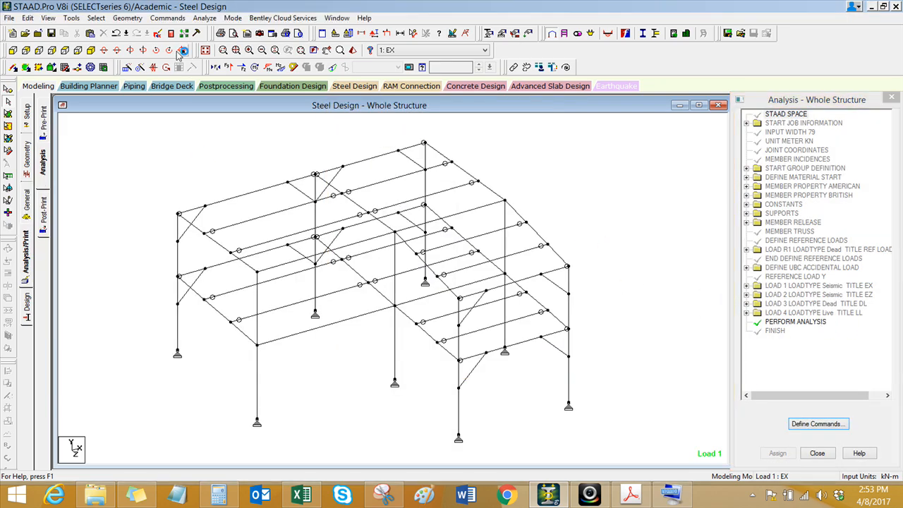
{"action": "left_click", "coordinate": [158, 34]}
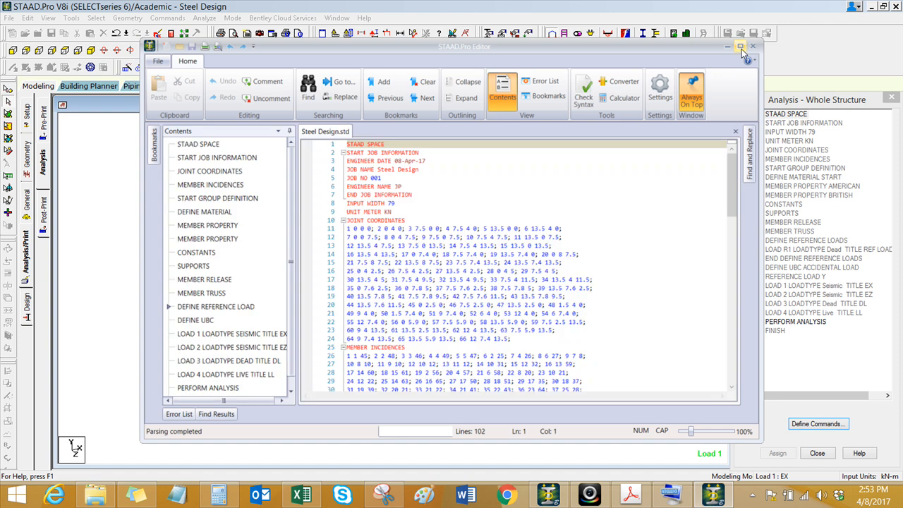
{"action": "left_click", "coordinate": [741, 47]}
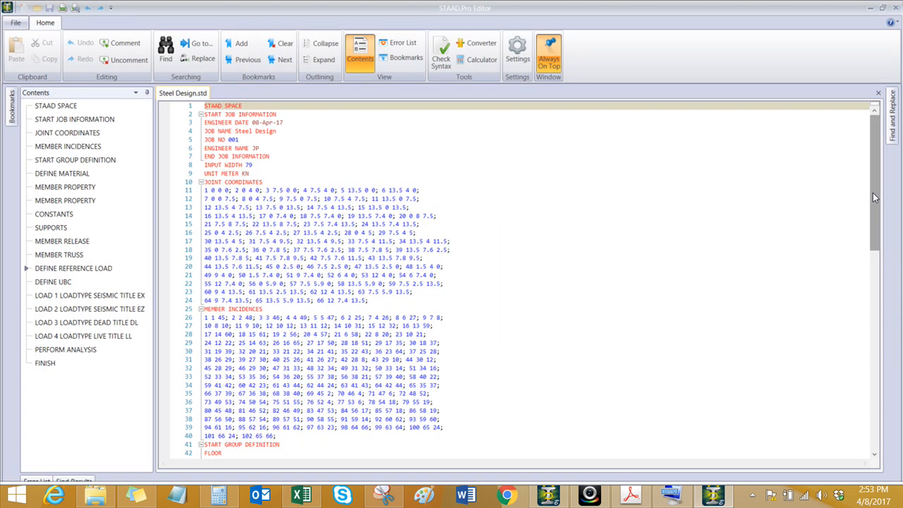
{"action": "left_click_drag", "start_coordinate": [874, 191], "coordinate": [875, 359]}
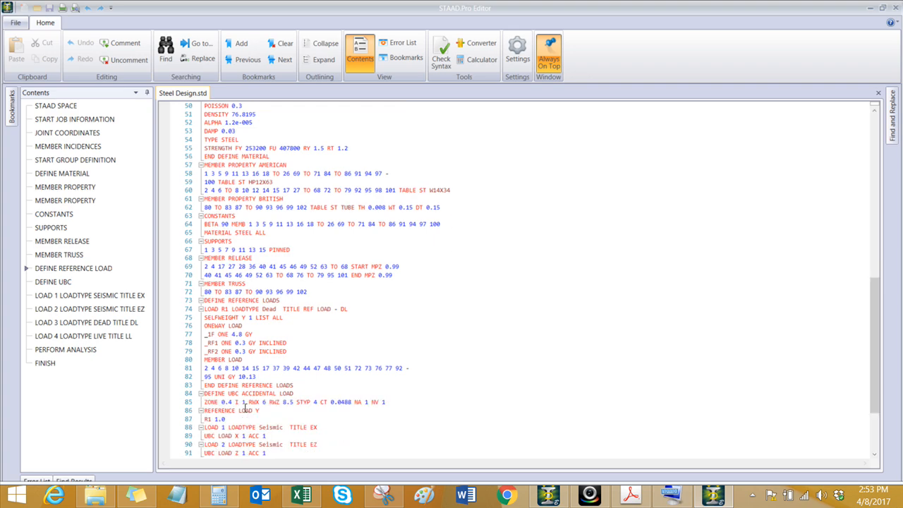
{"action": "scroll", "coordinate": [252, 402], "scroll_direction": "up", "scroll_amount": 5, "text": "ctrl"}
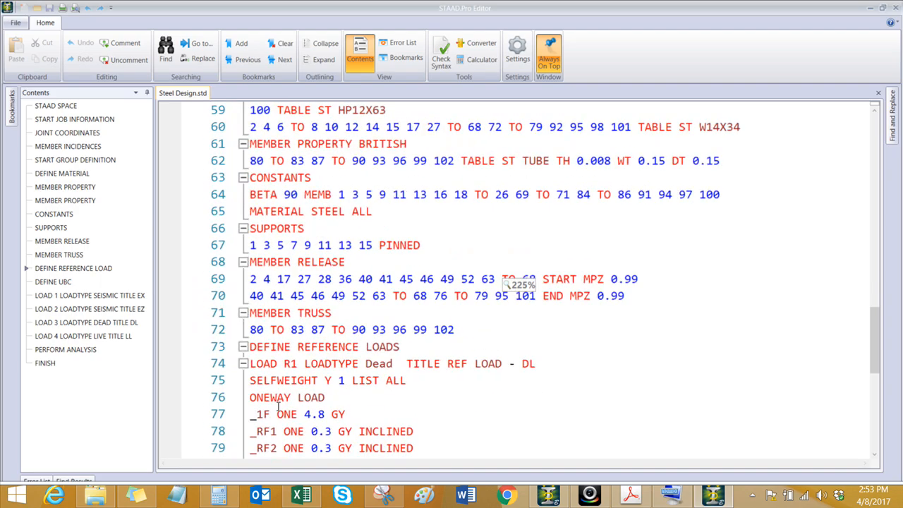
{"action": "scroll", "coordinate": [302, 412], "scroll_direction": "down", "scroll_amount": 2}
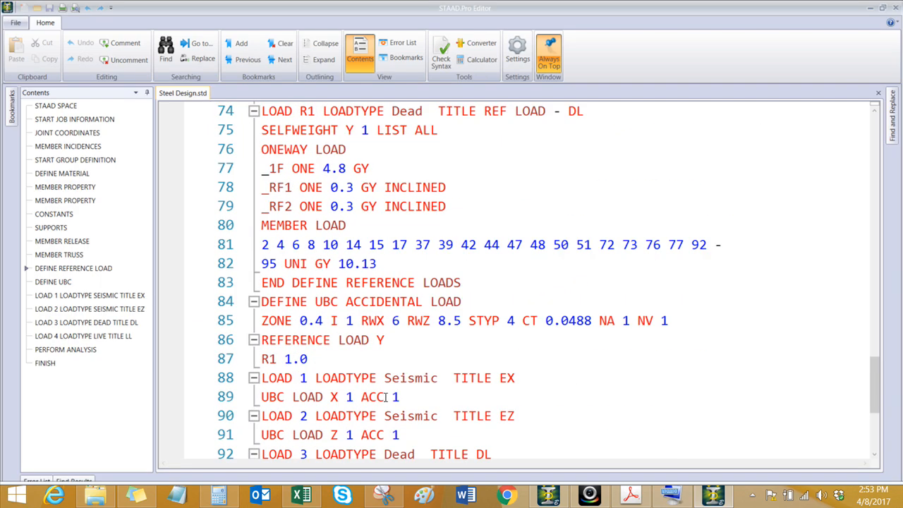
Step: Insert a PERFORM ANALYSIS command on a new line after UBC LOAD X 1 ACC 1 in load case EX
{"action": "left_click", "coordinate": [401, 398]}
{"action": "key", "text": "Return"}
{"action": "scroll", "coordinate": [396, 381], "scroll_direction": "down", "scroll_amount": 1}
{"action": "scroll", "coordinate": [388, 299], "scroll_direction": "down", "scroll_amount": 1, "text": "ctrl"}
{"action": "scroll", "coordinate": [388, 299], "scroll_direction": "down", "scroll_amount": 5, "text": "ctrl"}
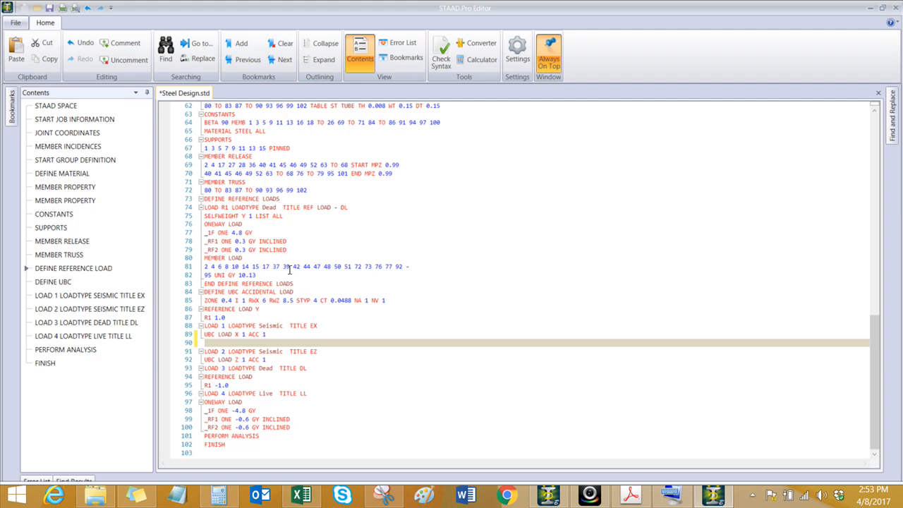
{"action": "scroll", "coordinate": [240, 351], "scroll_direction": "up", "scroll_amount": 4, "text": "ctrl"}
{"action": "scroll", "coordinate": [288, 344], "scroll_direction": "down", "scroll_amount": 5}
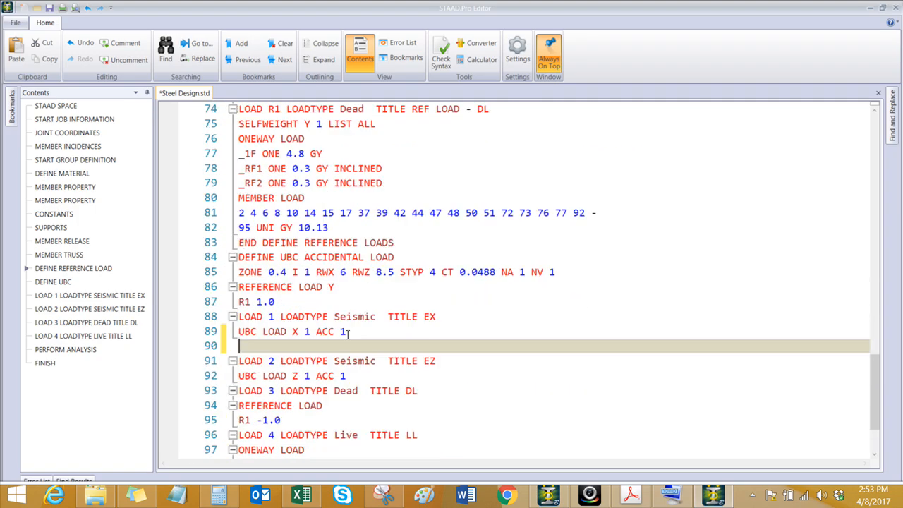
{"action": "scroll", "coordinate": [288, 344], "scroll_direction": "up", "scroll_amount": 2, "text": "ctrl"}
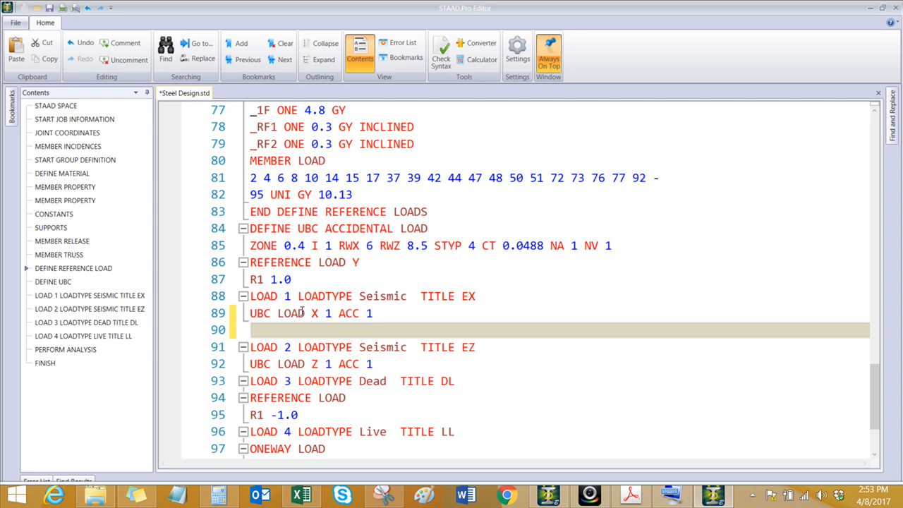
{"action": "type", "text": "pERO"}
{"action": "key", "text": "BackSpace"}
{"action": "key", "text": "BackSpace"}
{"action": "key", "text": "BackSpace"}
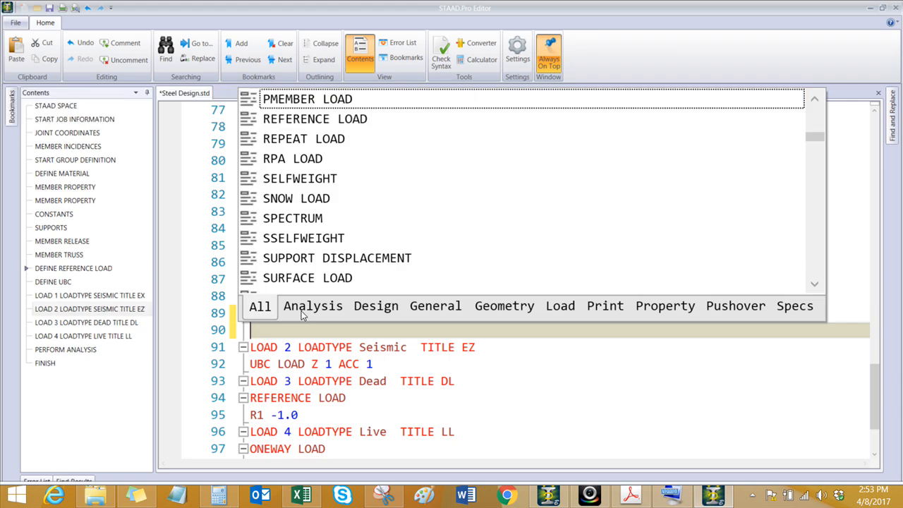
{"action": "type", "text": "erform analys"}
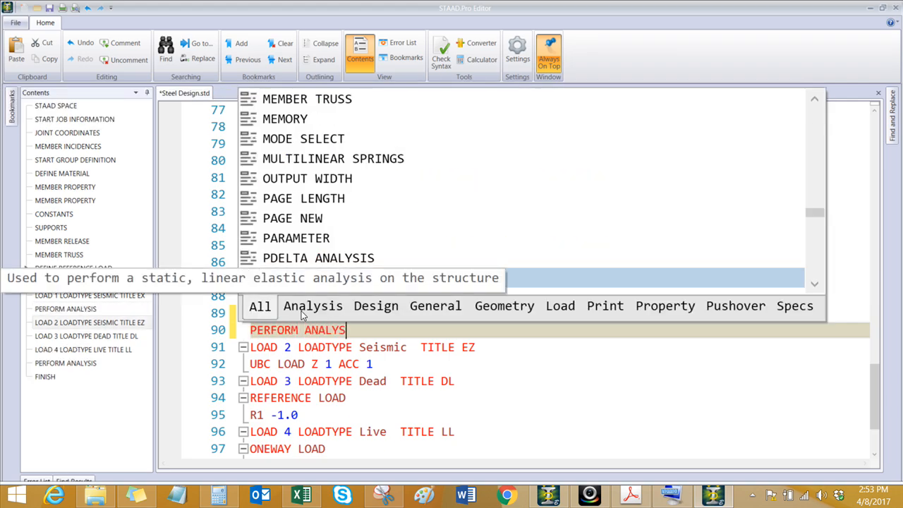
{"action": "type", "text": "is"}
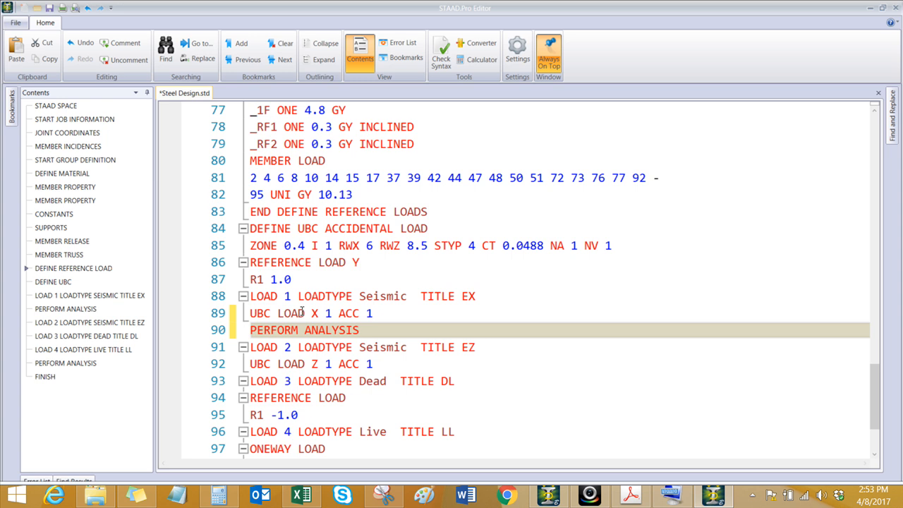
Step: Add a CHANGE command on the line below the new PERFORM ANALYSIS command
{"action": "key", "text": "Return"}
{"action": "type", "text": "change"}
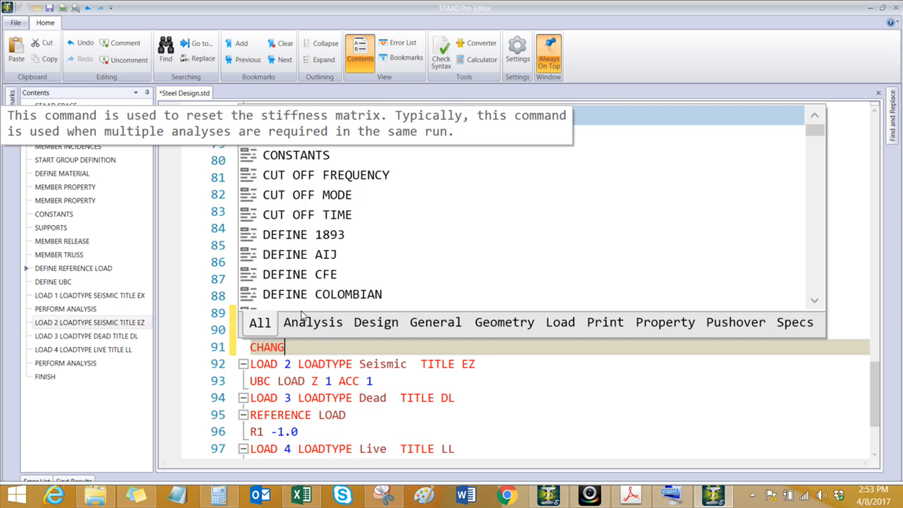
{"action": "key", "text": "Escape"}
Step: Copy the PERFORM ANALYSIS and CHANGE lines to a new line after UBC LOAD Z 1 ACC 1 in load case EZ
{"action": "left_click_drag", "start_coordinate": [291, 346], "coordinate": [252, 330]}
{"action": "right_click", "coordinate": [272, 339]}
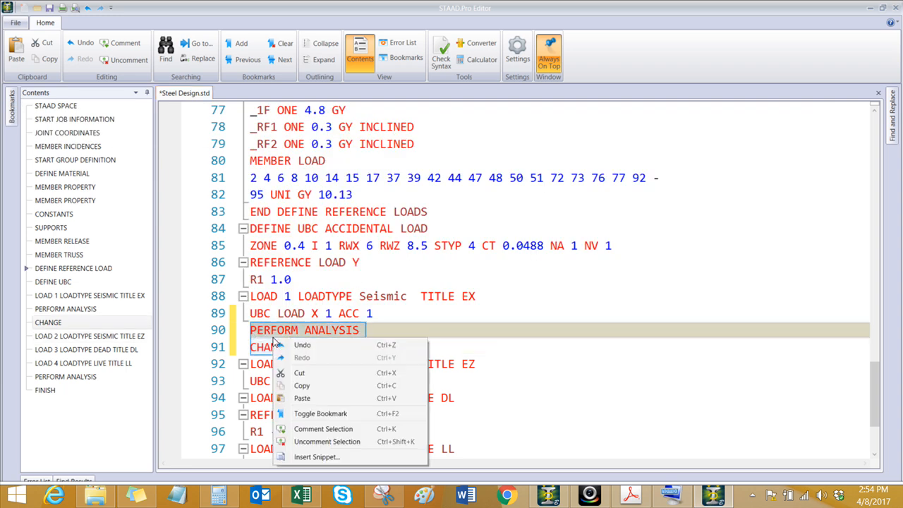
{"action": "left_click", "coordinate": [308, 386]}
{"action": "scroll", "coordinate": [354, 361], "scroll_direction": "down", "scroll_amount": 1}
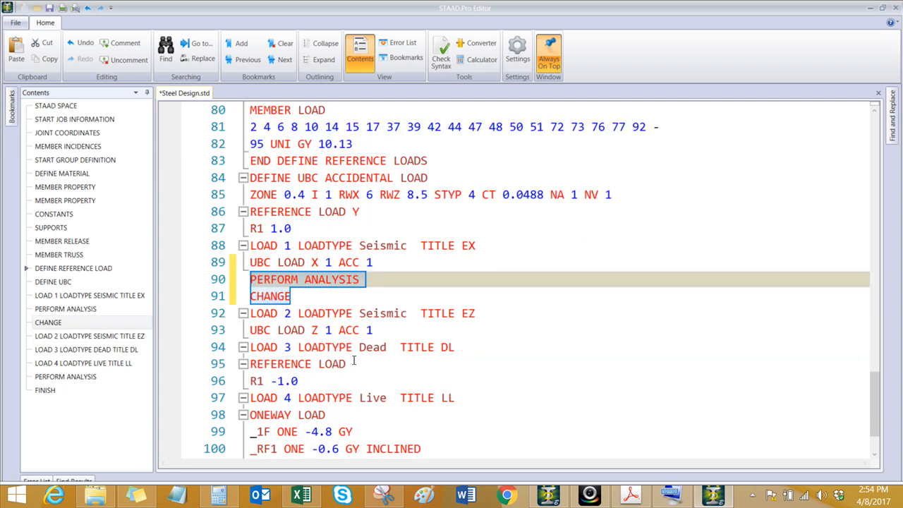
{"action": "left_click", "coordinate": [377, 334]}
{"action": "key", "text": "Return"}
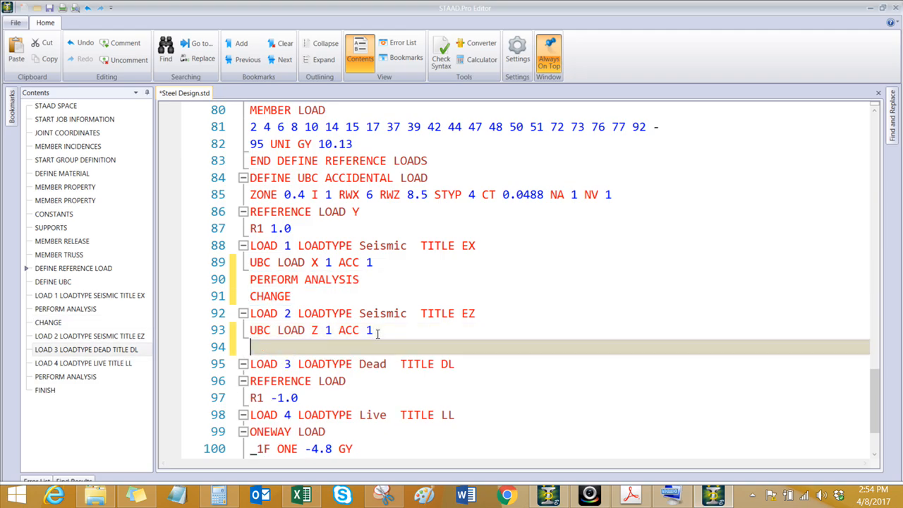
{"action": "key", "text": "ctrl+v"}
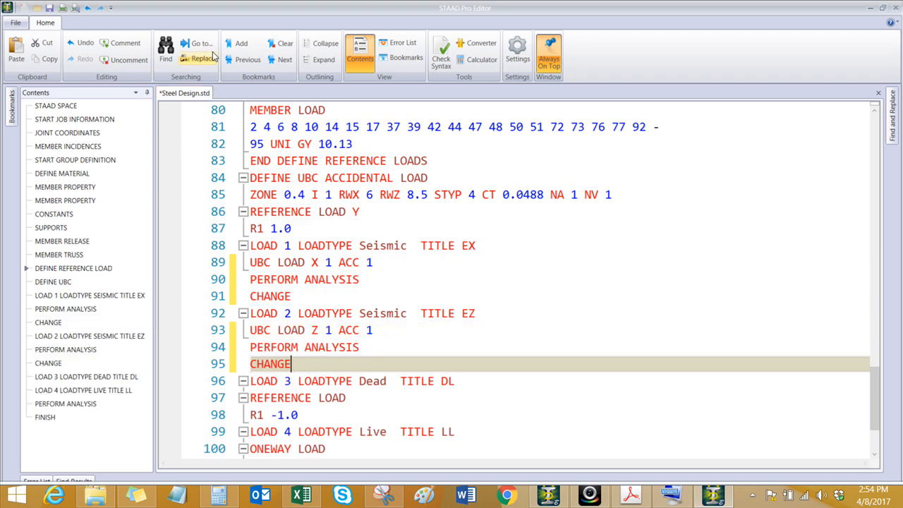
Step: Save the edited input file and return to the model without assigning a project or adding analysis commands
{"action": "left_click", "coordinate": [49, 9]}
{"action": "left_click", "coordinate": [893, 8]}
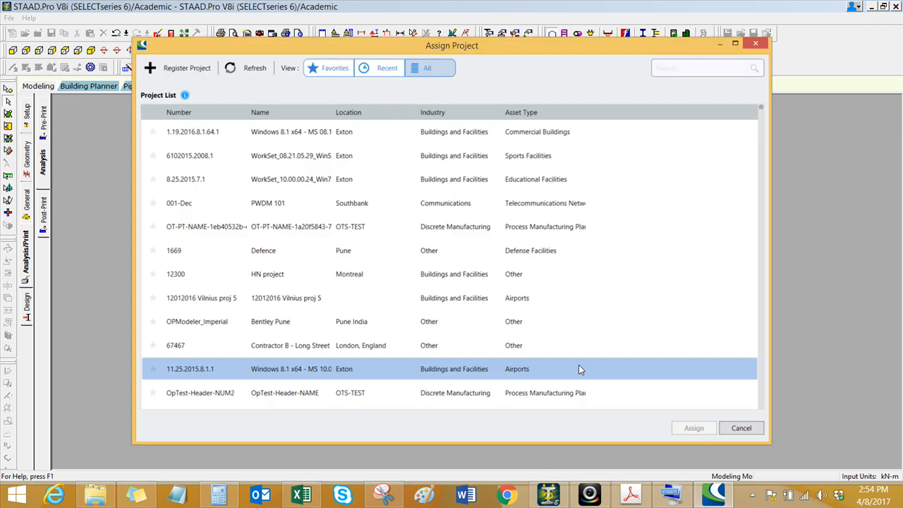
{"action": "left_click", "coordinate": [742, 429]}
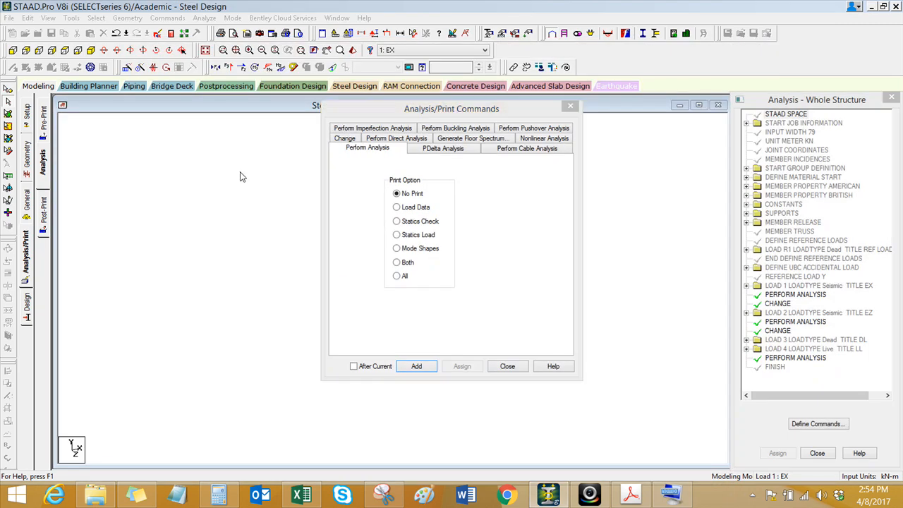
{"action": "left_click", "coordinate": [502, 357]}
Step: Rerun the analysis with the edited command file and stay in modeling mode
{"action": "left_click", "coordinate": [204, 18]}
{"action": "left_click", "coordinate": [233, 30]}
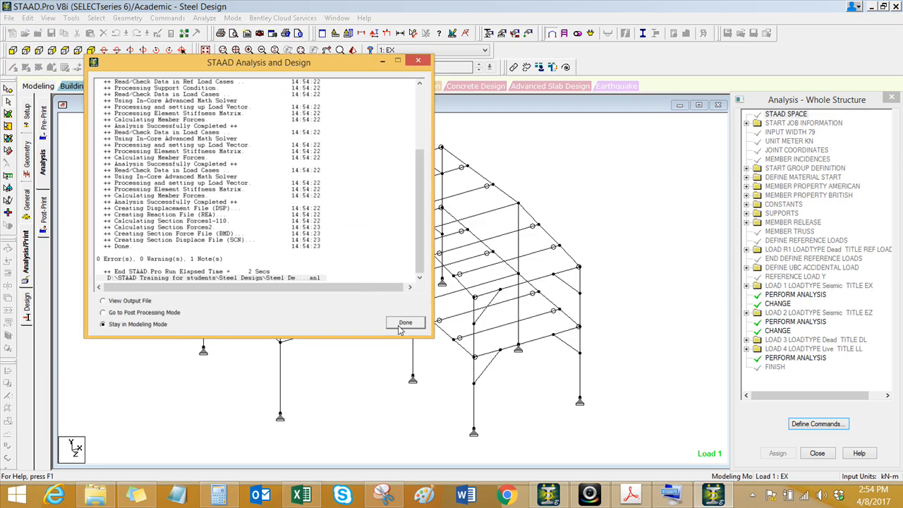
{"action": "left_click", "coordinate": [405, 322]}
{"action": "middle_click_drag", "start_coordinate": [365, 419], "coordinate": [347, 403]}
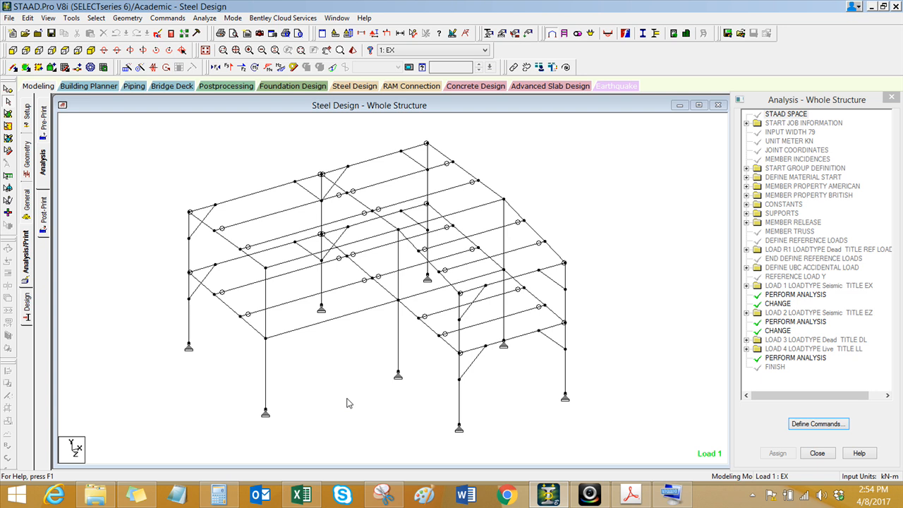
Step: Switch from the analysis commands to the model's load and definition settings
{"action": "middle_click_drag", "start_coordinate": [342, 403], "coordinate": [315, 413]}
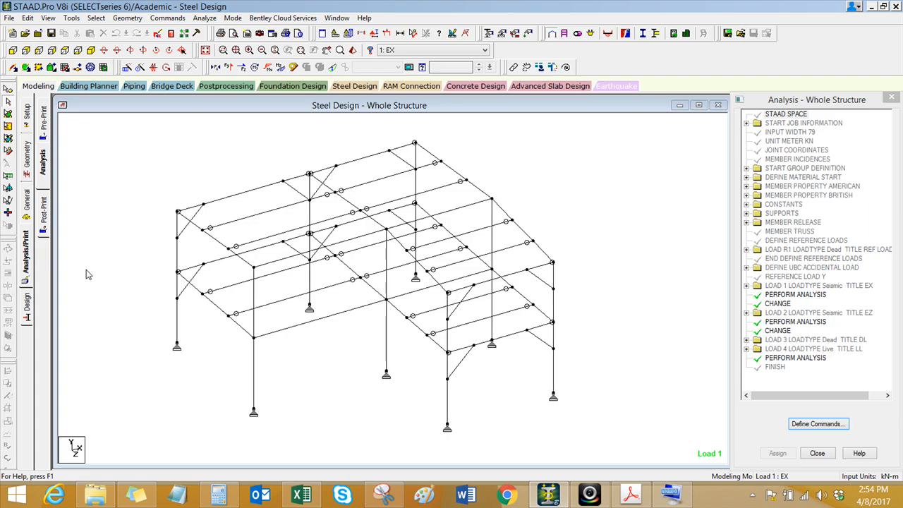
{"action": "left_click", "coordinate": [27, 205]}
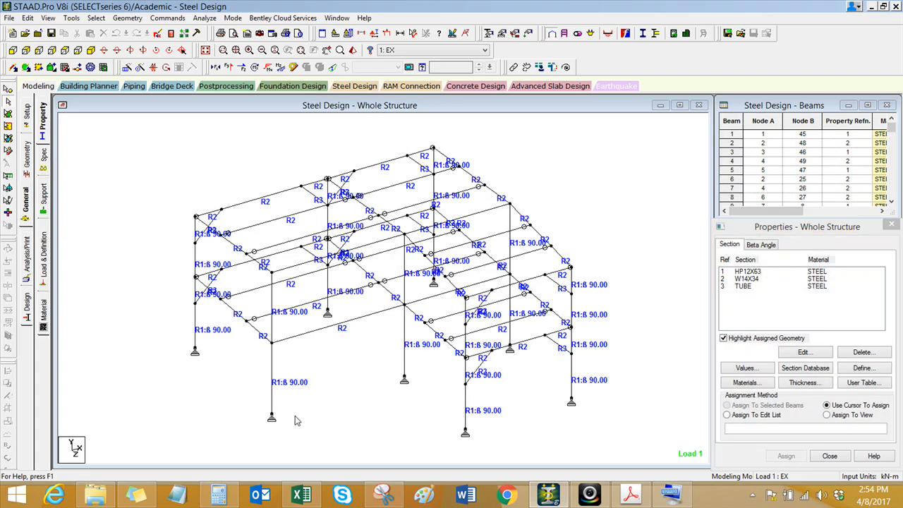
{"action": "left_click", "coordinate": [45, 258]}
{"action": "middle_click_drag", "start_coordinate": [332, 388], "coordinate": [285, 373]}
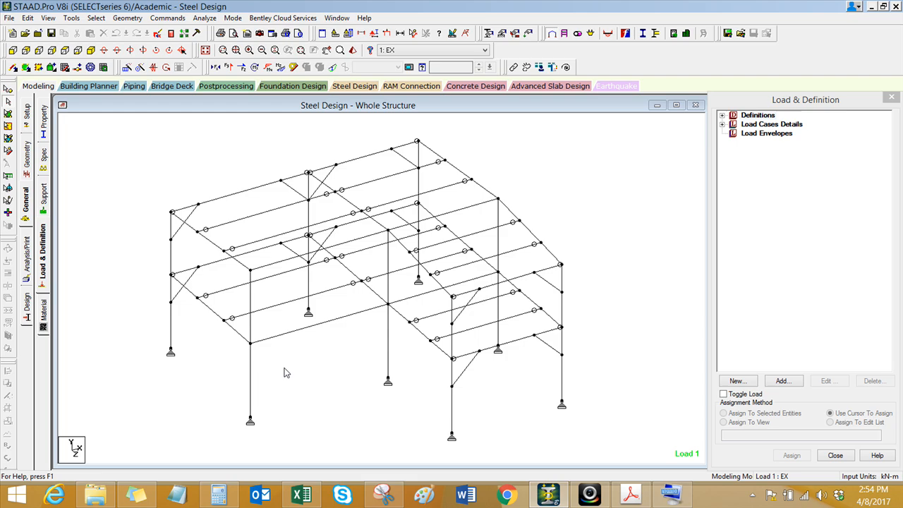
{"action": "middle_click_drag", "start_coordinate": [284, 365], "coordinate": [252, 376]}
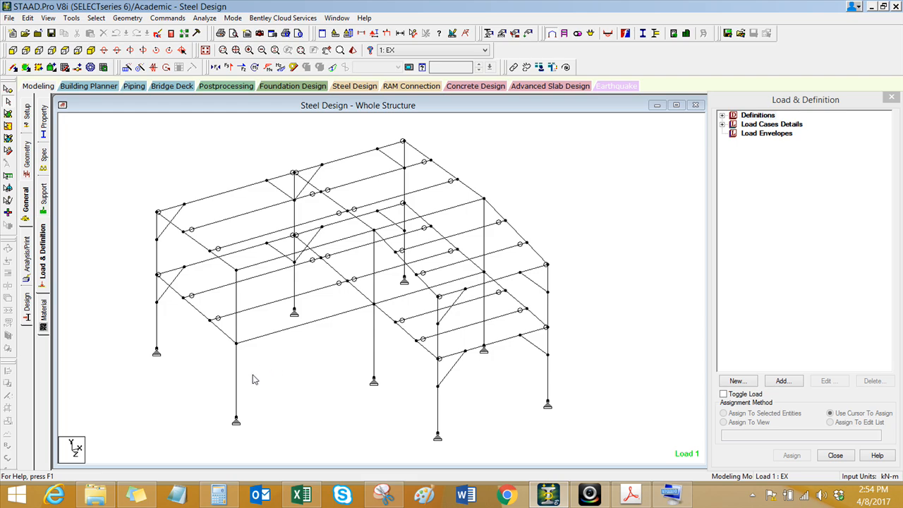
{"action": "mouse_move", "coordinate": [281, 337]}
Step: Switch to the Loadings workbook in Excel and review the storey drift limit derivation on the drift sheet
{"action": "left_click", "coordinate": [301, 495]}
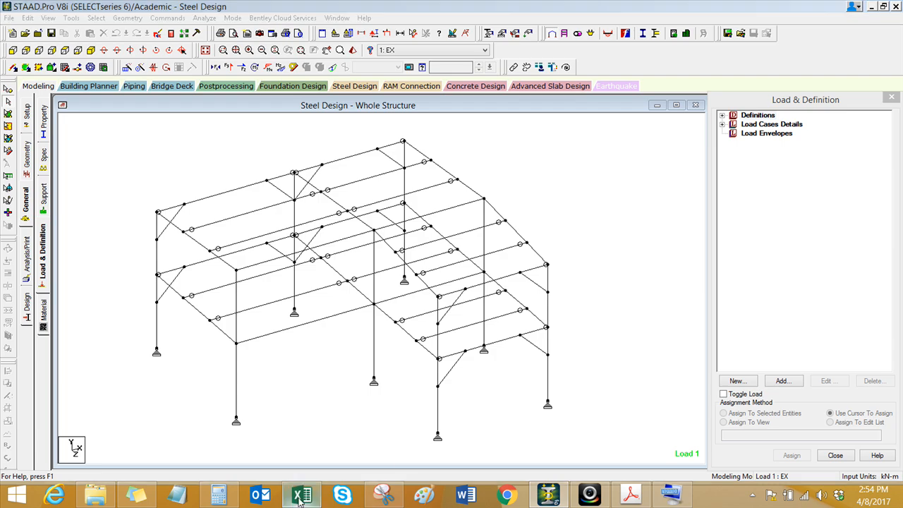
{"action": "scroll", "coordinate": [406, 360], "scroll_direction": "down", "scroll_amount": 3, "text": "ctrl"}
{"action": "left_click_drag", "start_coordinate": [587, 463], "coordinate": [553, 463]}
{"action": "scroll", "coordinate": [199, 184], "scroll_direction": "up", "scroll_amount": 2, "text": "ctrl"}
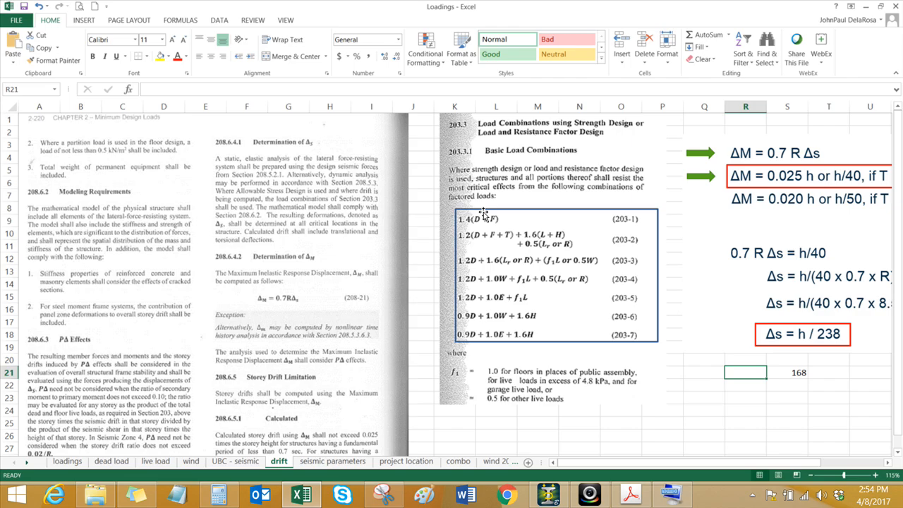
{"action": "left_click_drag", "start_coordinate": [794, 466], "coordinate": [841, 471]}
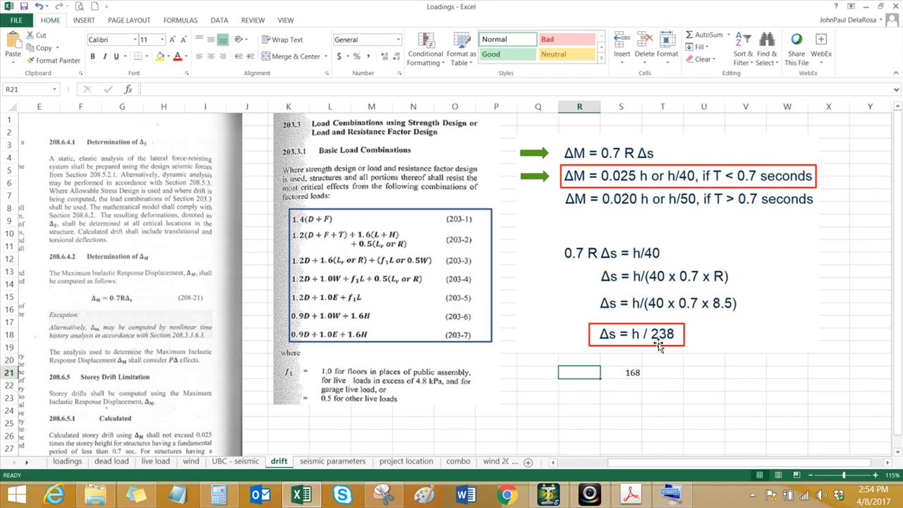
Step: Calculate the drift ratio limit in cell T24 with the formula =1/238
{"action": "left_click", "coordinate": [664, 407]}
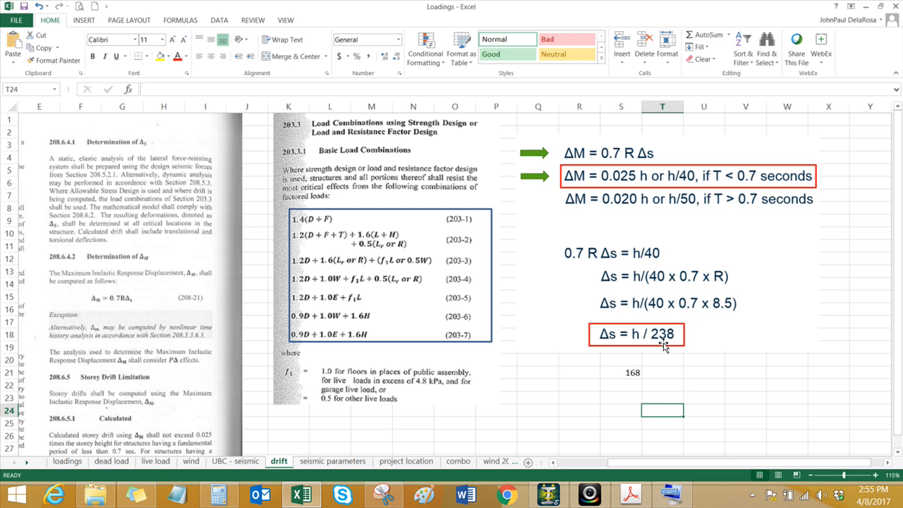
{"action": "type", "text": "1/"}
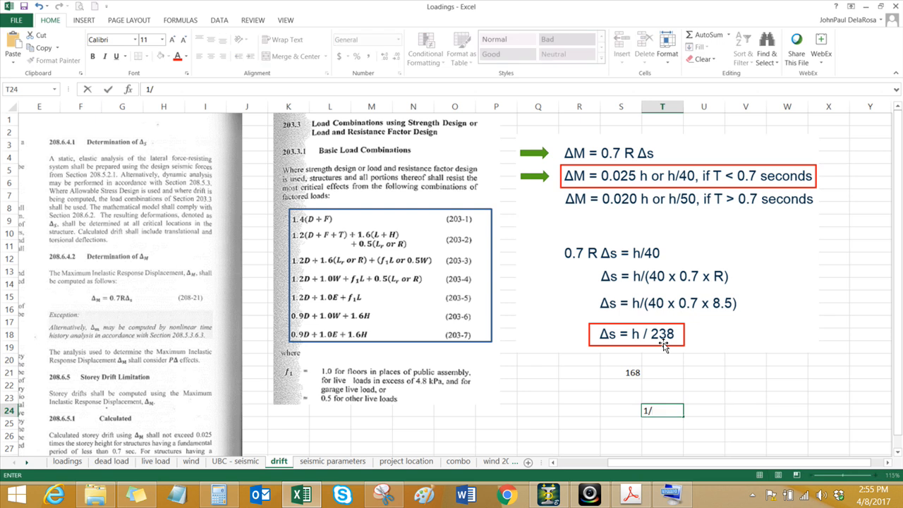
{"action": "key", "text": "Escape"}
{"action": "type", "text": "=1/238"}
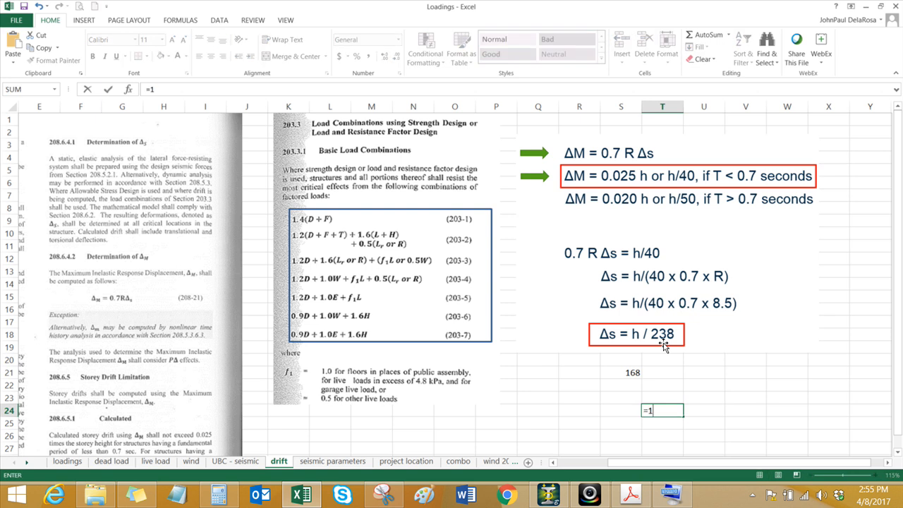
{"action": "key", "text": "Return"}
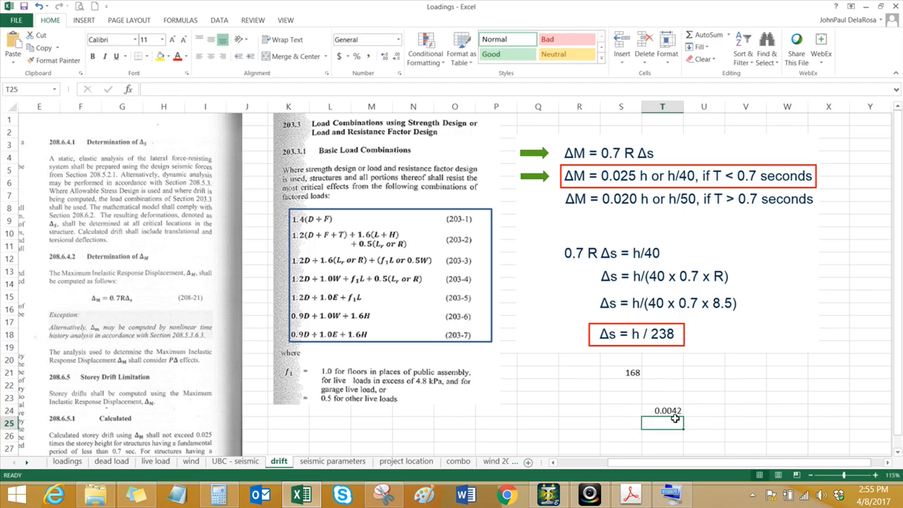
Step: Calculate 1/168 in cell T25, directly below the first drift ratio
{"action": "type", "text": "+1"}
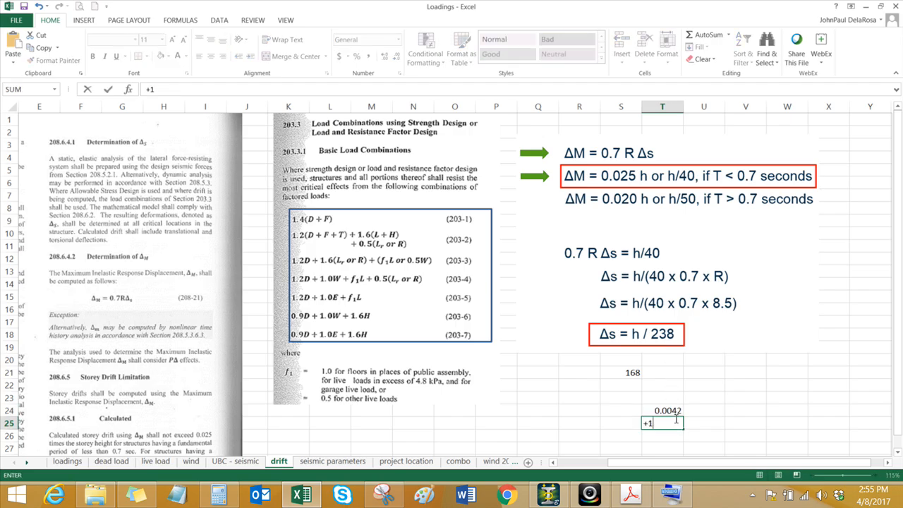
{"action": "type", "text": "/168"}
{"action": "key", "text": "Return"}
Step: Format cell T24 to show its ratio with five decimal places
{"action": "left_click", "coordinate": [696, 412]}
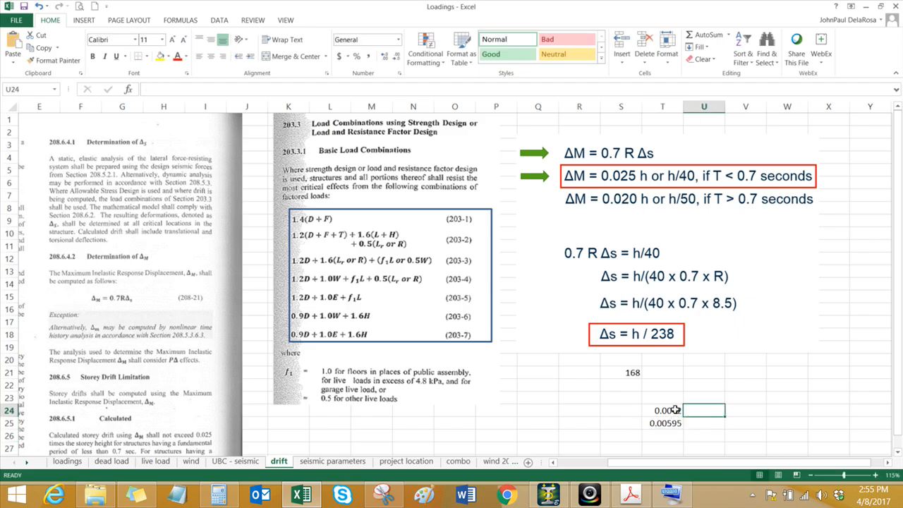
{"action": "left_click", "coordinate": [670, 409]}
{"action": "left_click", "coordinate": [384, 57]}
{"action": "left_click", "coordinate": [739, 399]}
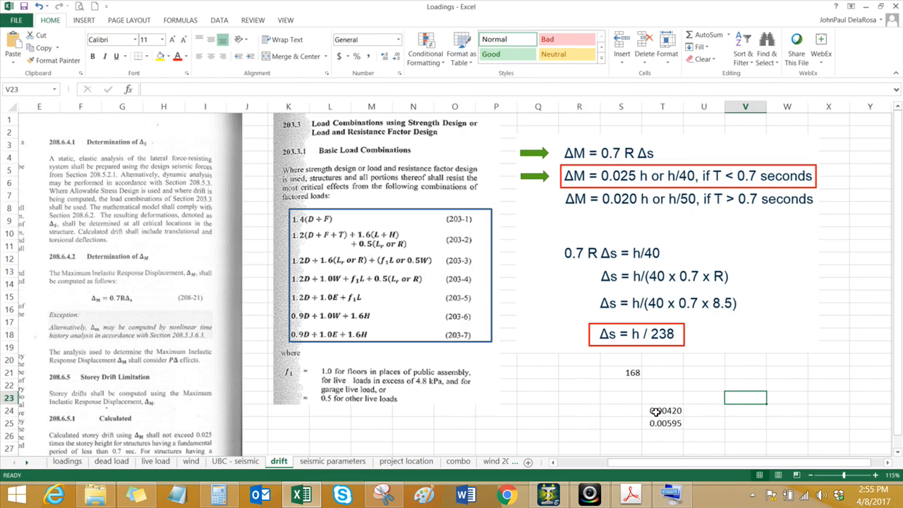
Step: Switch back to STAAD.Pro and expand the model's list of load cases
{"action": "left_click", "coordinate": [549, 494]}
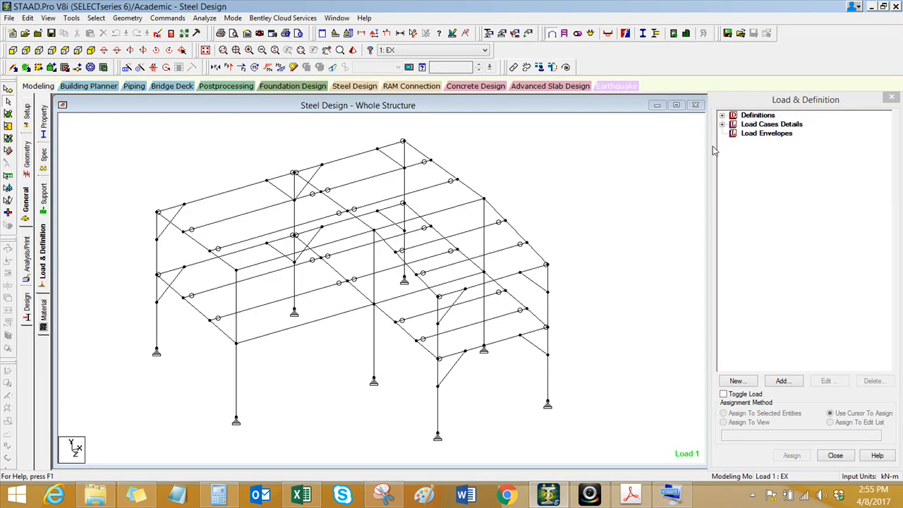
{"action": "left_click", "coordinate": [722, 124]}
{"action": "middle_click_drag", "start_coordinate": [569, 200], "coordinate": [502, 193]}
{"action": "left_click", "coordinate": [790, 158]}
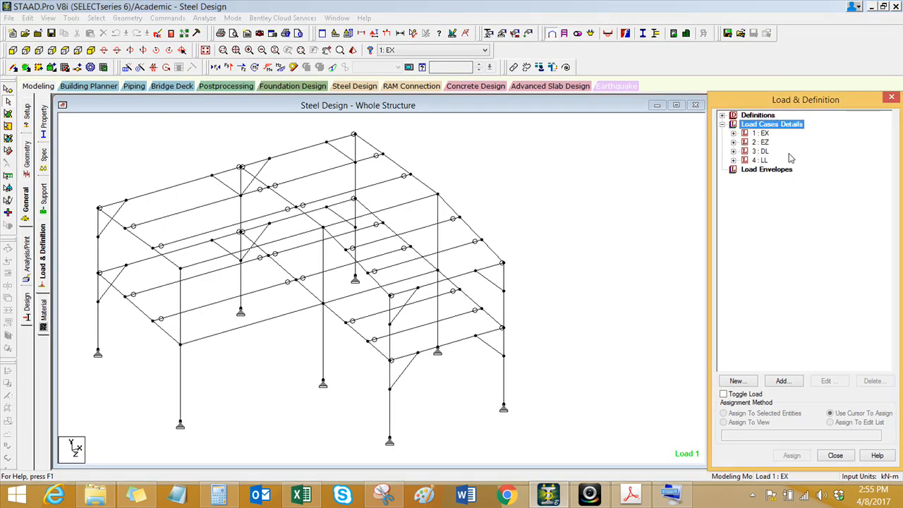
Step: Open automatic load combination for new load cases, choose the NSCP 2015 code and view its categories
{"action": "left_click", "coordinate": [782, 381]}
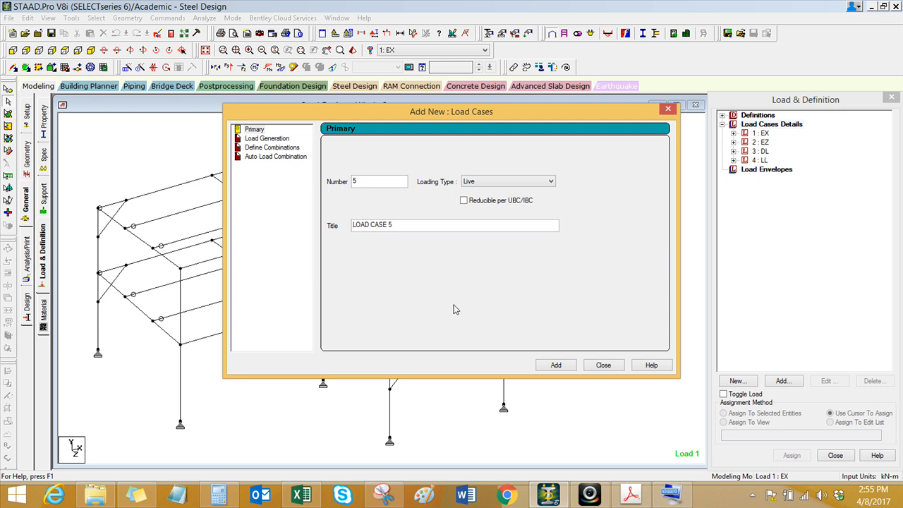
{"action": "left_click", "coordinate": [281, 156]}
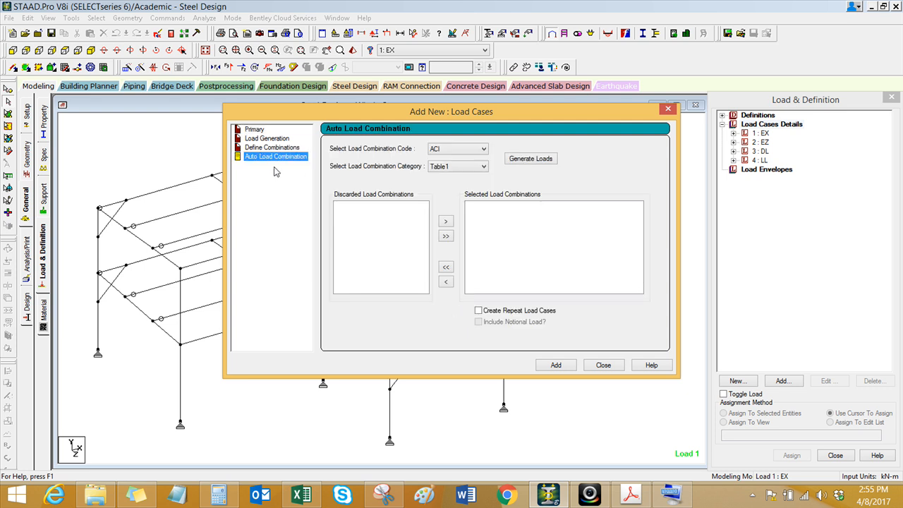
{"action": "left_click", "coordinate": [463, 151]}
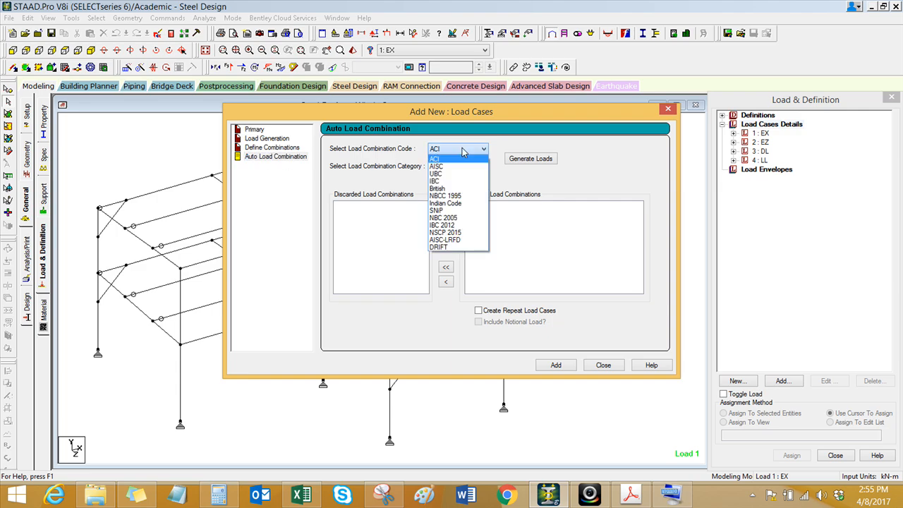
{"action": "left_click", "coordinate": [466, 233]}
{"action": "left_click", "coordinate": [468, 168]}
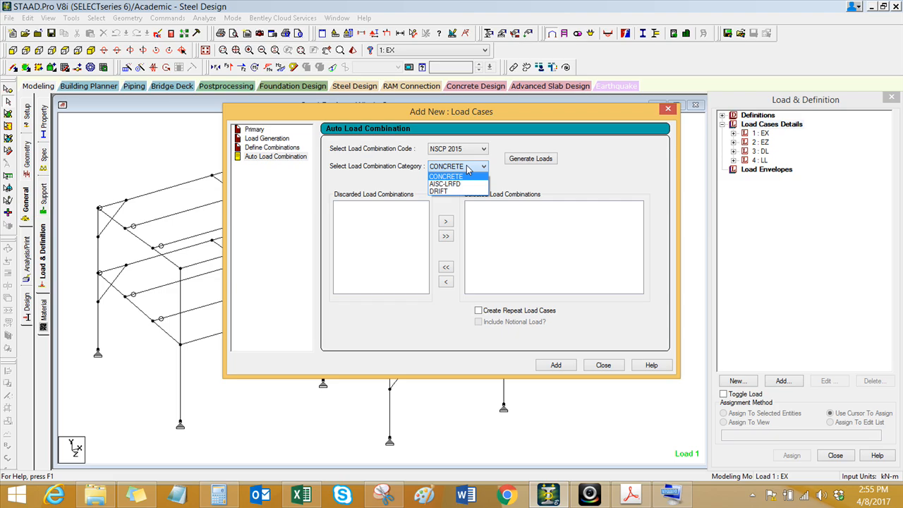
{"action": "left_click", "coordinate": [467, 167]}
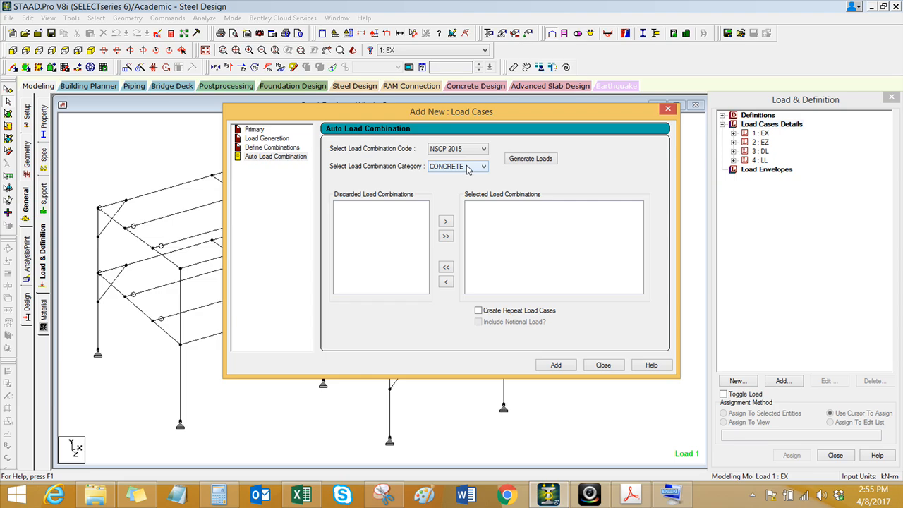
{"action": "left_click", "coordinate": [464, 151]}
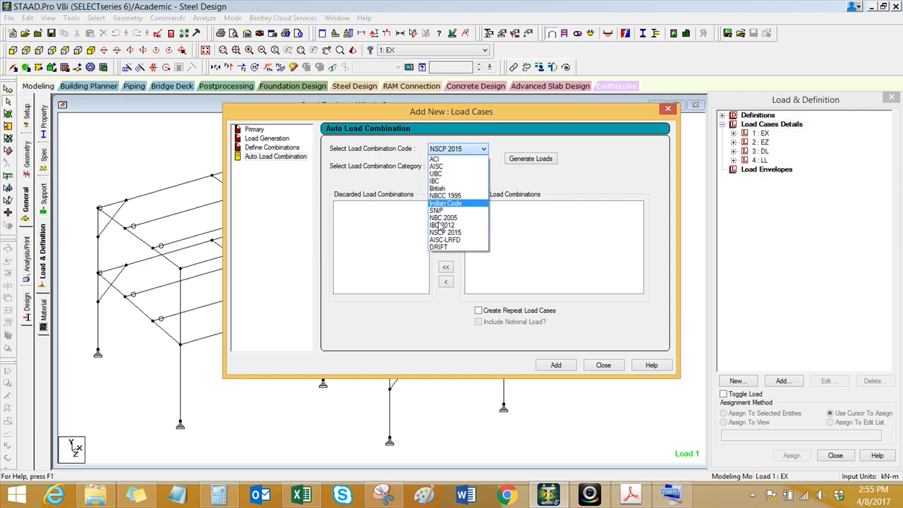
{"action": "left_click", "coordinate": [432, 243]}
{"action": "left_click", "coordinate": [466, 167]}
{"action": "left_click", "coordinate": [466, 168]}
{"action": "left_click", "coordinate": [473, 170]}
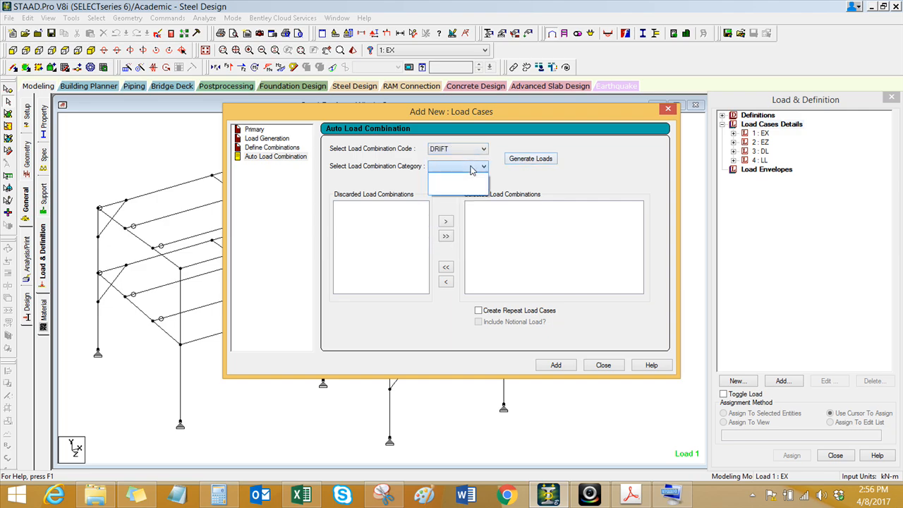
{"action": "left_click", "coordinate": [460, 149]}
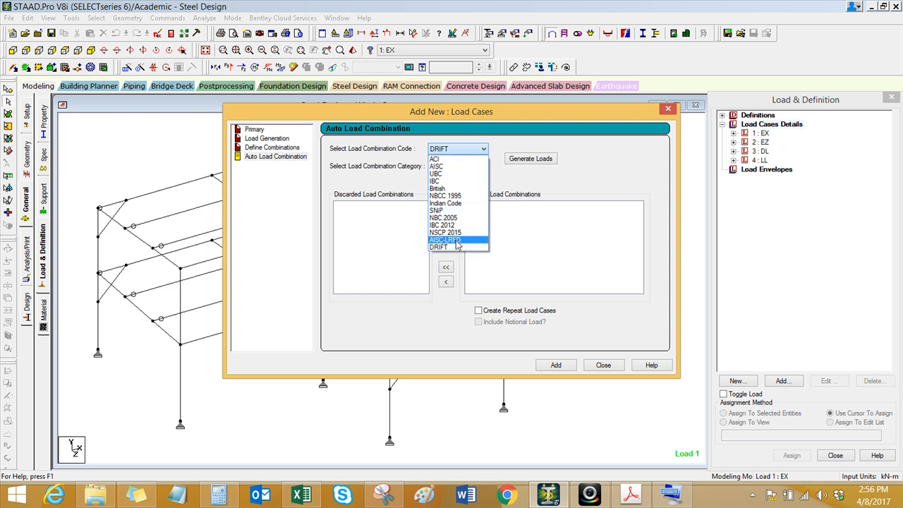
{"action": "left_click", "coordinate": [455, 247]}
{"action": "left_click", "coordinate": [472, 166]}
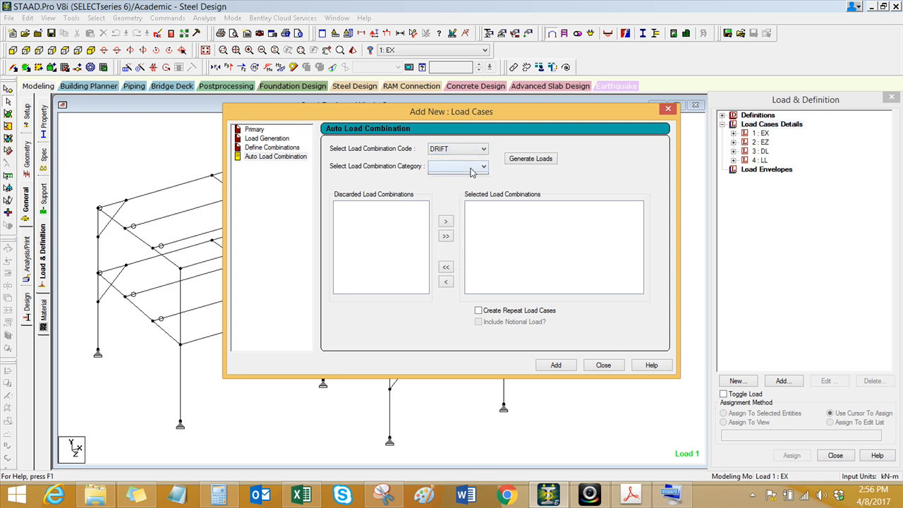
Step: Preview the generated load combinations for the NSCP 2015 code and DRIFT category, and close without adding them
{"action": "left_click", "coordinate": [464, 150]}
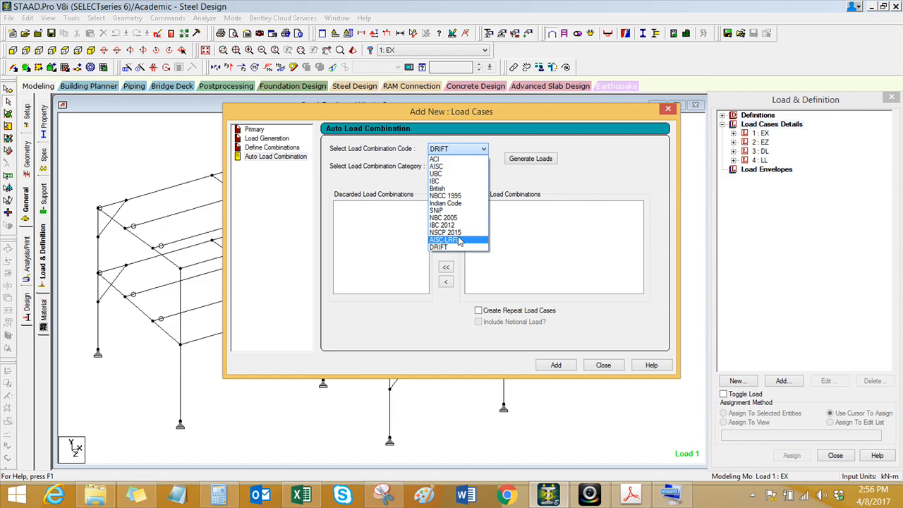
{"action": "left_click", "coordinate": [445, 232]}
{"action": "left_click", "coordinate": [460, 166]}
{"action": "left_click", "coordinate": [451, 191]}
{"action": "left_click", "coordinate": [528, 160]}
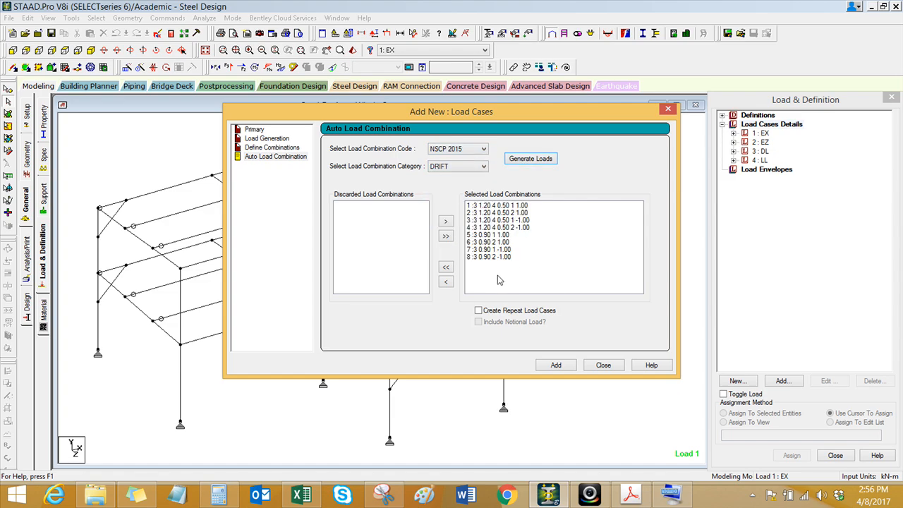
{"action": "left_click", "coordinate": [604, 367]}
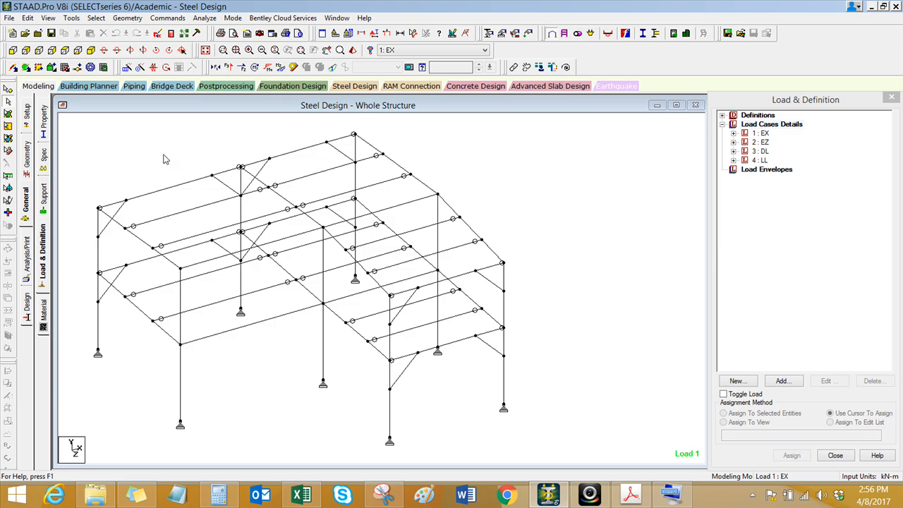
Step: Open the loading rules editor for auto load combinations and make its window taller
{"action": "left_click", "coordinate": [168, 18]}
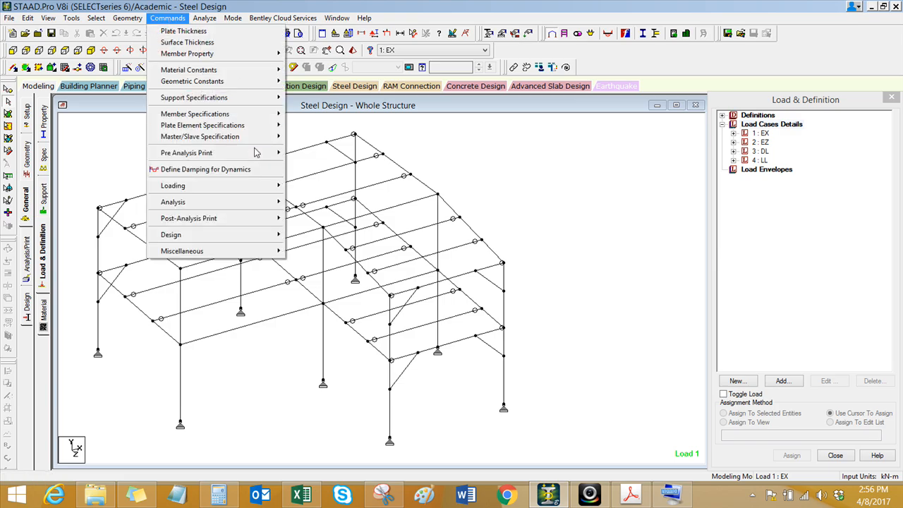
{"action": "mouse_move", "coordinate": [258, 188]}
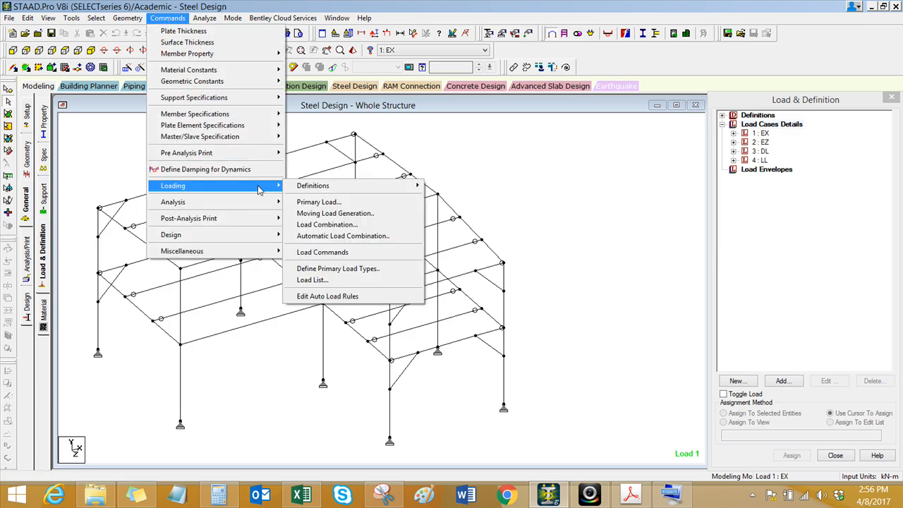
{"action": "left_click", "coordinate": [337, 299]}
{"action": "left_click_drag", "start_coordinate": [398, 113], "coordinate": [343, 115]}
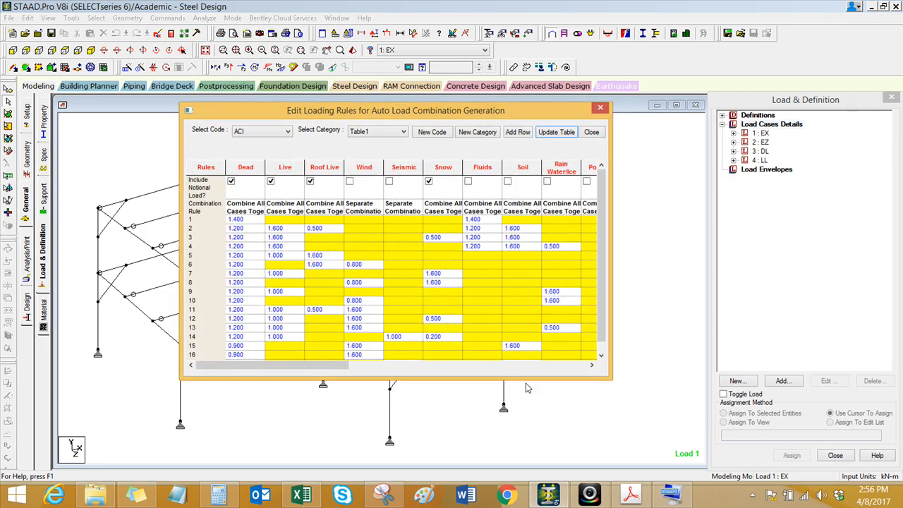
{"action": "left_click_drag", "start_coordinate": [526, 379], "coordinate": [525, 432]}
Step: Display the auto load combination rules of the NSCP 2015 code
{"action": "left_click", "coordinate": [268, 134]}
{"action": "left_click", "coordinate": [274, 143]}
{"action": "left_click", "coordinate": [432, 132]}
{"action": "left_click", "coordinate": [421, 301]}
{"action": "left_click", "coordinate": [267, 132]}
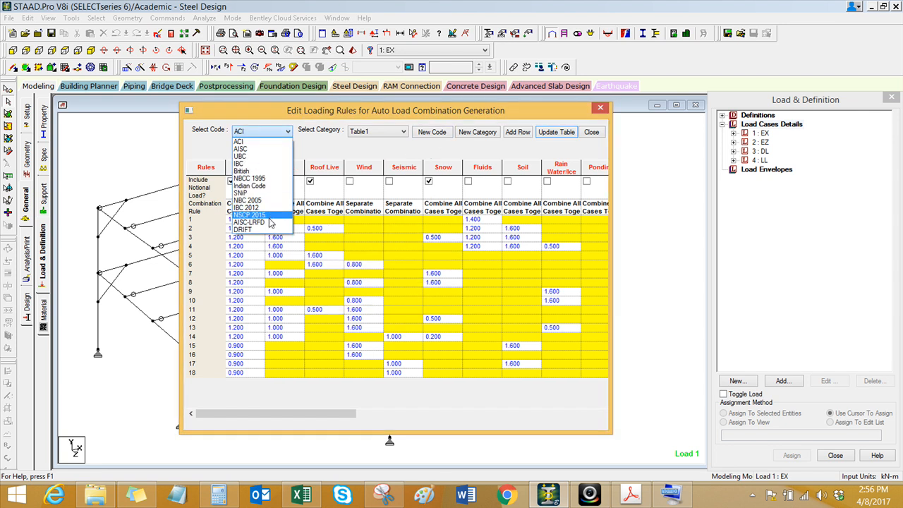
{"action": "left_click", "coordinate": [270, 214]}
Step: Display the NSCP 2015 loading rules for the AISC-LRFD category
{"action": "left_click", "coordinate": [365, 134]}
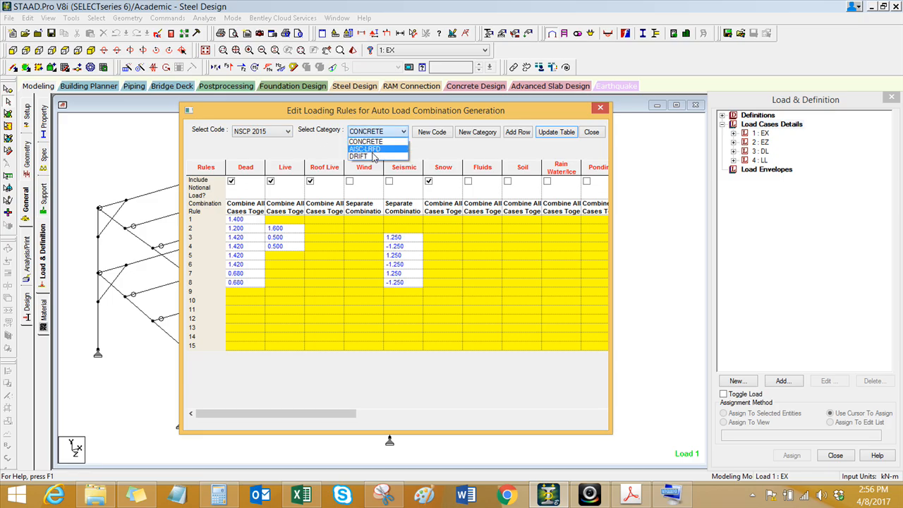
{"action": "left_click", "coordinate": [298, 153]}
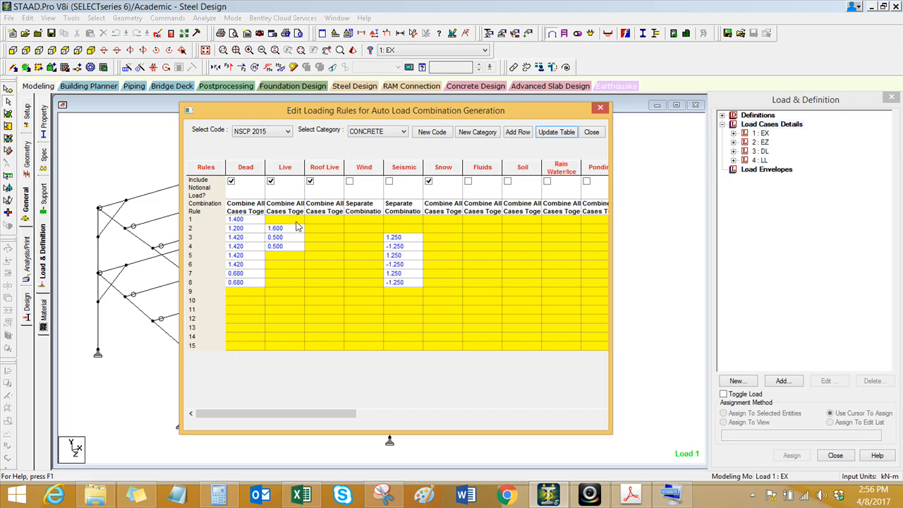
{"action": "left_click", "coordinate": [384, 132]}
{"action": "left_click", "coordinate": [385, 144]}
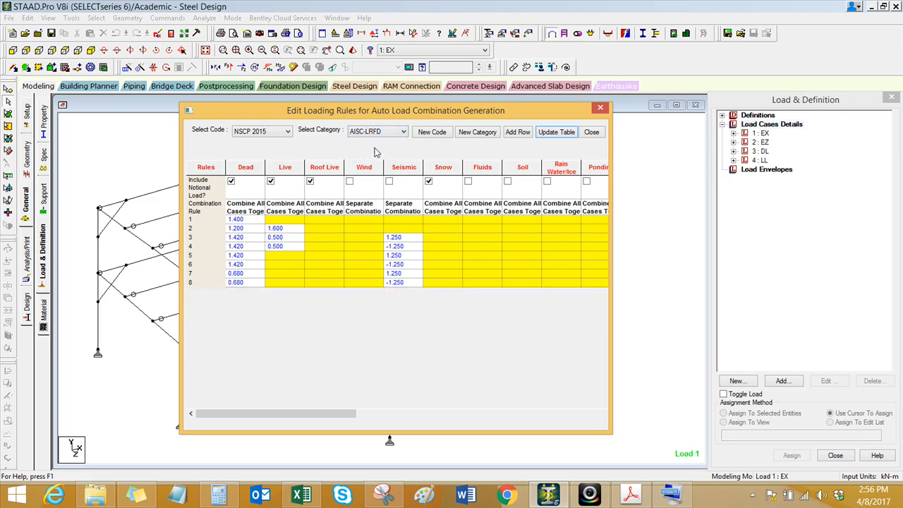
Step: Display the NSCP 2015 loading rules for the DRIFT category and close the rules editor
{"action": "left_click", "coordinate": [385, 132]}
{"action": "left_click", "coordinate": [376, 158]}
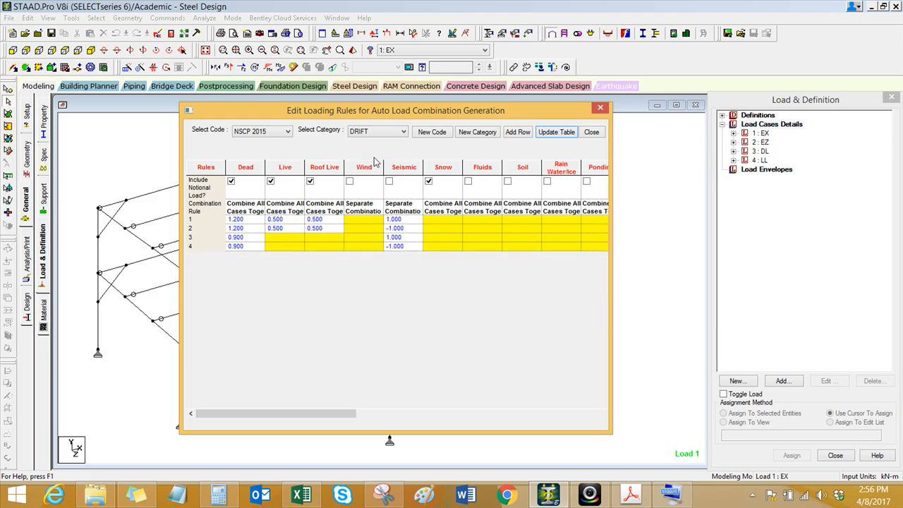
{"action": "left_click", "coordinate": [601, 107]}
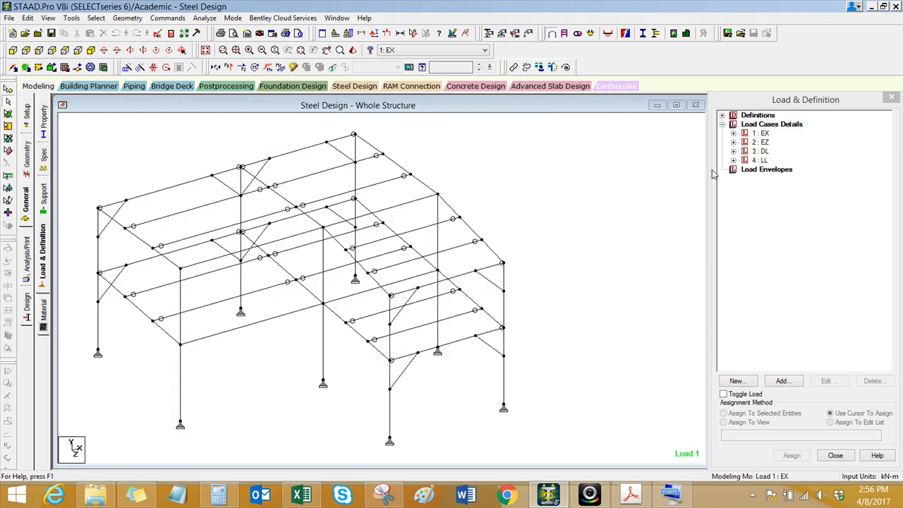
Step: Generate the automatic load combinations for code NSCP 2015 and category DRIFT, and add them to the load cases
{"action": "left_click", "coordinate": [768, 125]}
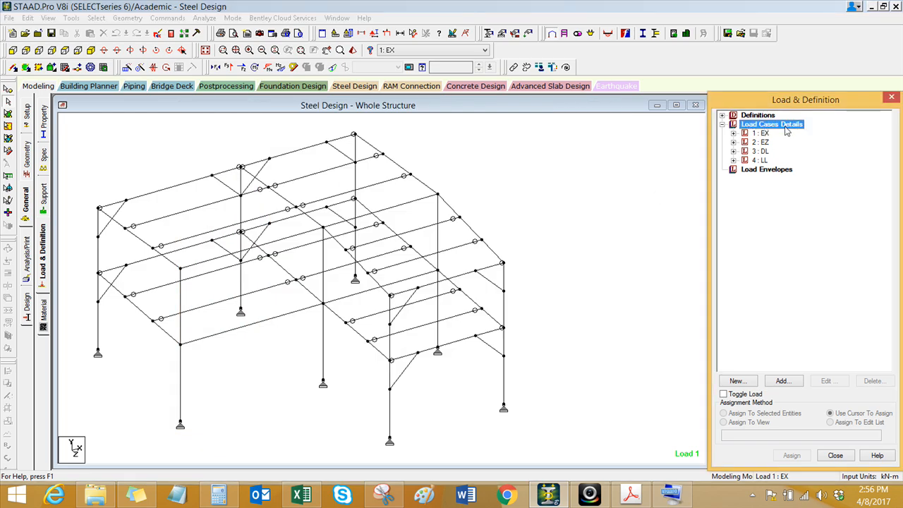
{"action": "left_click", "coordinate": [783, 381]}
{"action": "left_click_drag", "start_coordinate": [508, 117], "coordinate": [396, 138]}
{"action": "left_click", "coordinate": [160, 178]}
{"action": "left_click", "coordinate": [347, 172]}
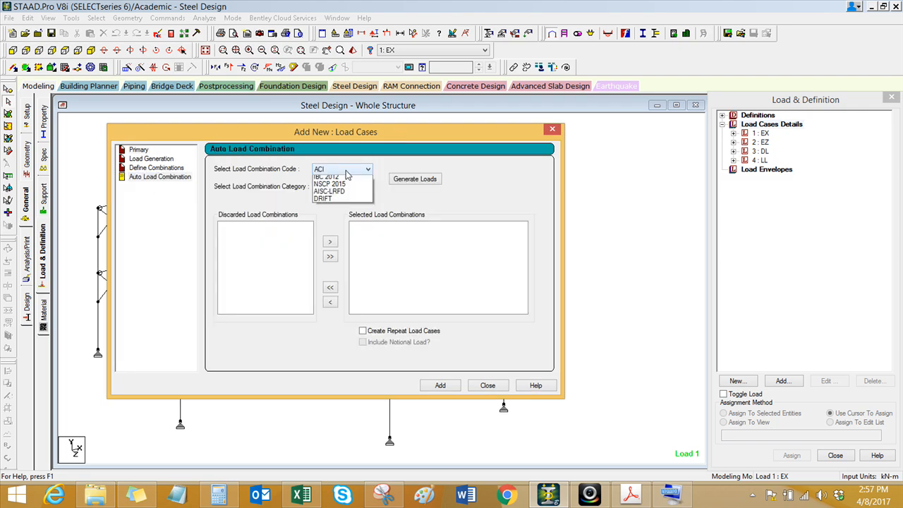
{"action": "left_click", "coordinate": [349, 257]}
{"action": "left_click", "coordinate": [353, 190]}
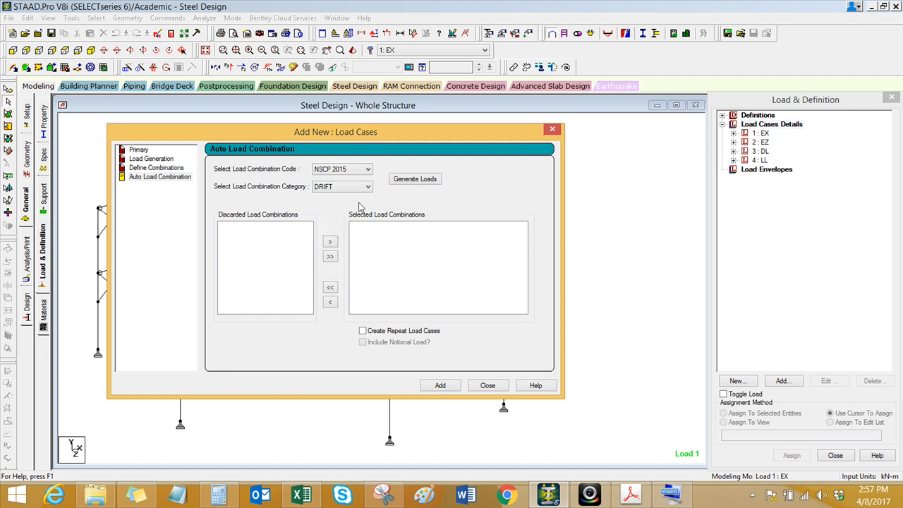
{"action": "left_click", "coordinate": [421, 181]}
{"action": "left_click", "coordinate": [439, 386]}
{"action": "left_click", "coordinate": [385, 296]}
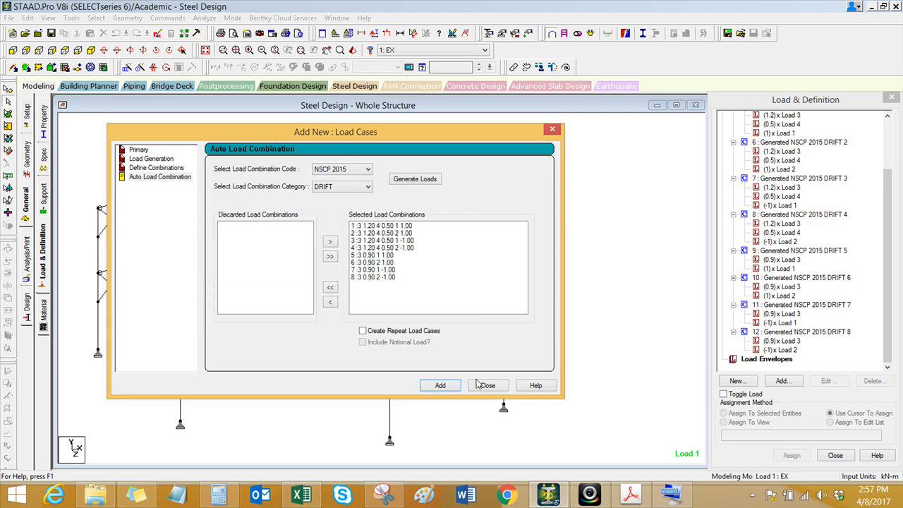
{"action": "left_click", "coordinate": [483, 384]}
{"action": "mouse_move", "coordinate": [887, 321]}
{"action": "left_mouse_down"}
{"action": "mouse_move", "coordinate": [888, 296]}
{"action": "mouse_move", "coordinate": [887, 326]}
{"action": "left_mouse_up"}
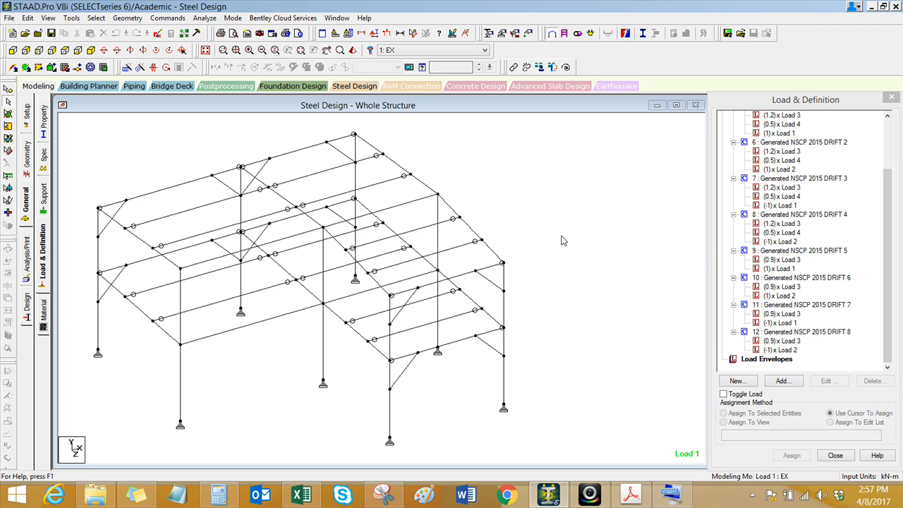
Step: Examine the final Perform Analysis command in the list of analysis commands
{"action": "left_click", "coordinate": [30, 268]}
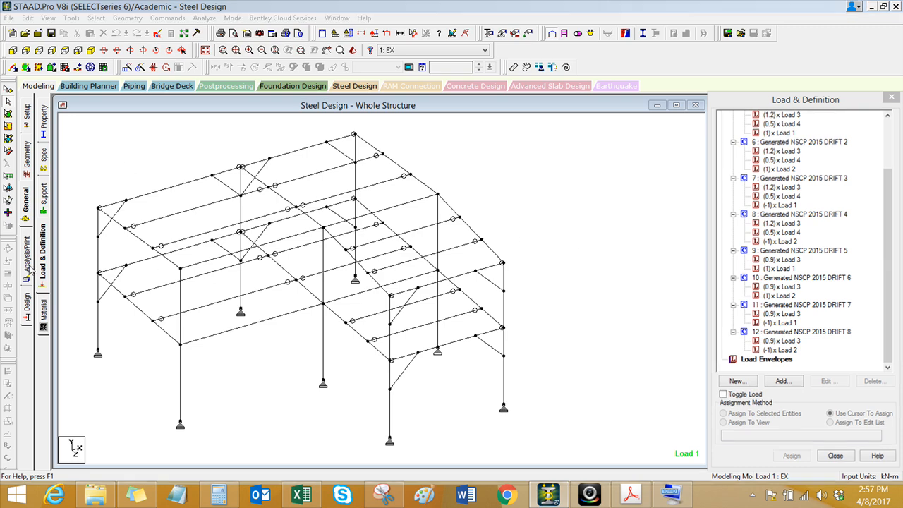
{"action": "left_click", "coordinate": [508, 367]}
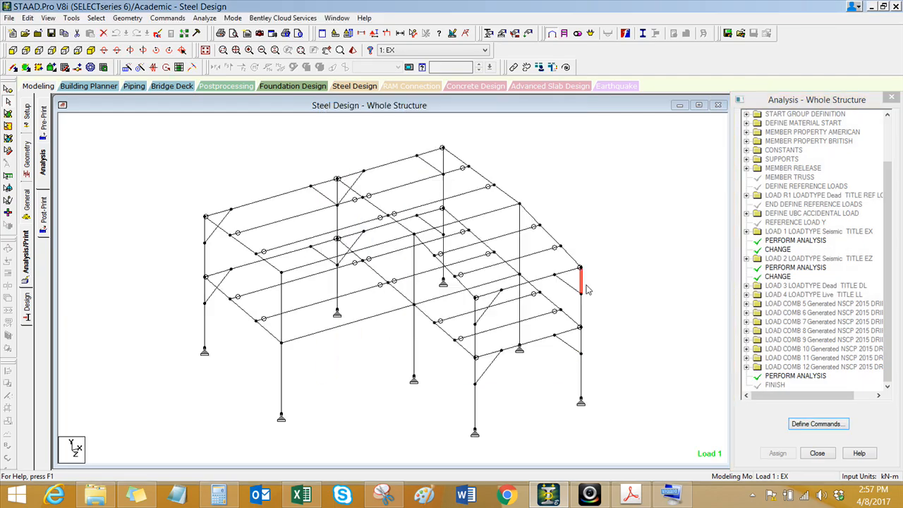
{"action": "left_click", "coordinate": [794, 376]}
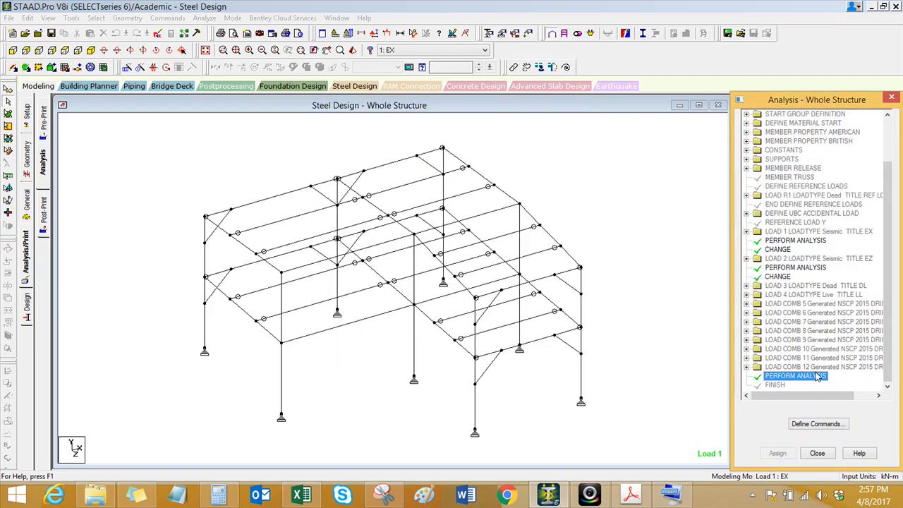
{"action": "left_click", "coordinate": [754, 380]}
Step: Define a post-analysis load list containing the NSCP 2015 drift combinations 5, 7, 9 and 11
{"action": "left_click", "coordinate": [44, 219]}
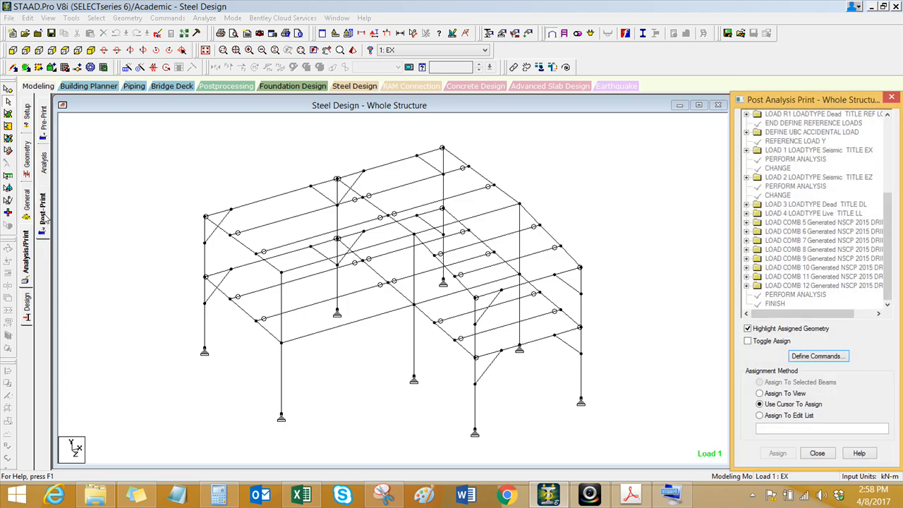
{"action": "left_click", "coordinate": [812, 295]}
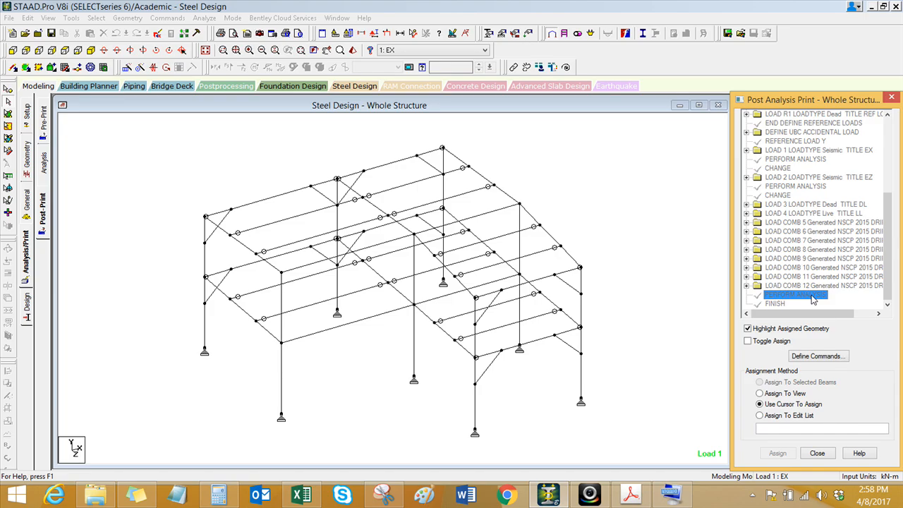
{"action": "left_click", "coordinate": [806, 356]}
{"action": "left_click_drag", "start_coordinate": [433, 96], "coordinate": [324, 116]}
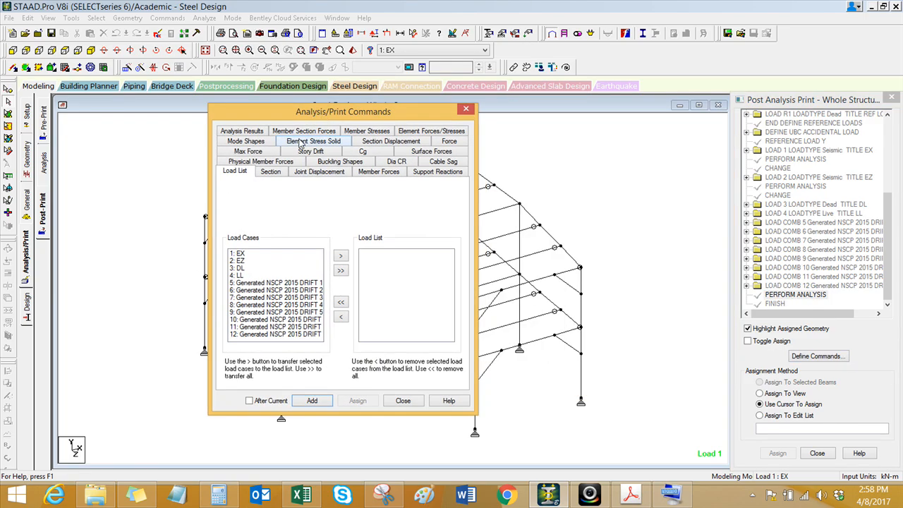
{"action": "left_click", "coordinate": [295, 283]}
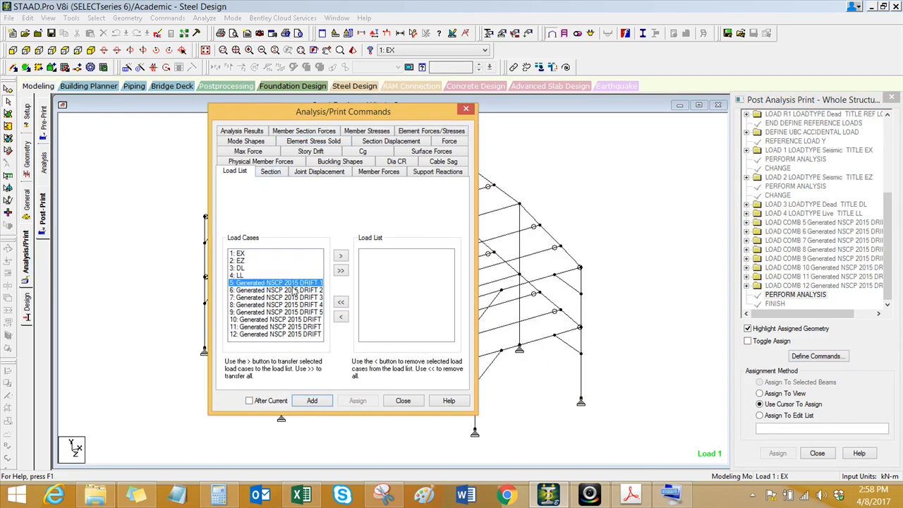
{"action": "left_click", "coordinate": [298, 298], "text": "ctrl"}
{"action": "left_click", "coordinate": [301, 312], "text": "ctrl"}
{"action": "left_click", "coordinate": [302, 327], "text": "ctrl"}
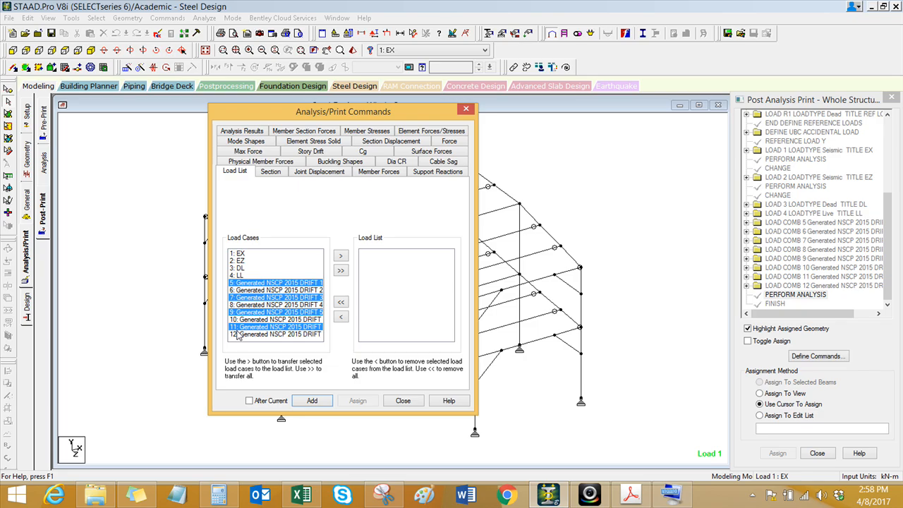
{"action": "left_click", "coordinate": [341, 255]}
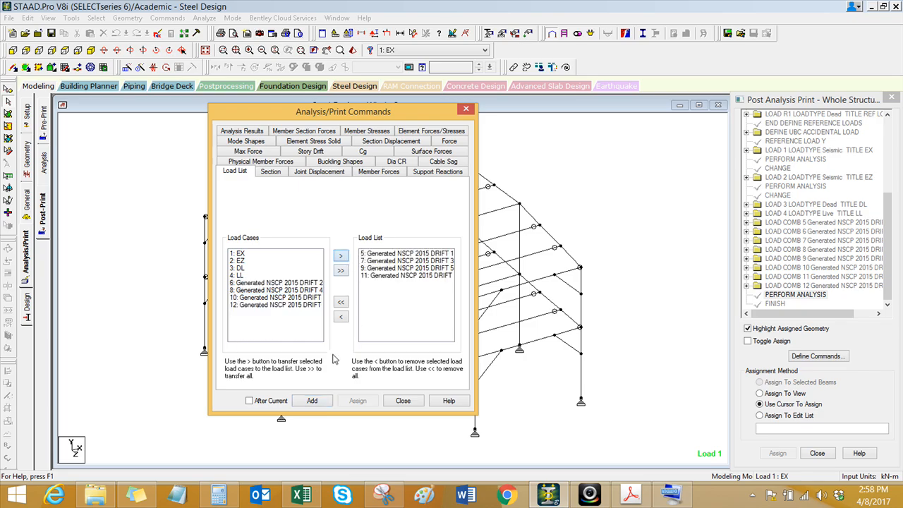
Step: Insert the load list after the final Perform Analysis command and select it in the command list
{"action": "left_click", "coordinate": [272, 402]}
{"action": "left_click", "coordinate": [786, 296]}
{"action": "left_click", "coordinate": [312, 401]}
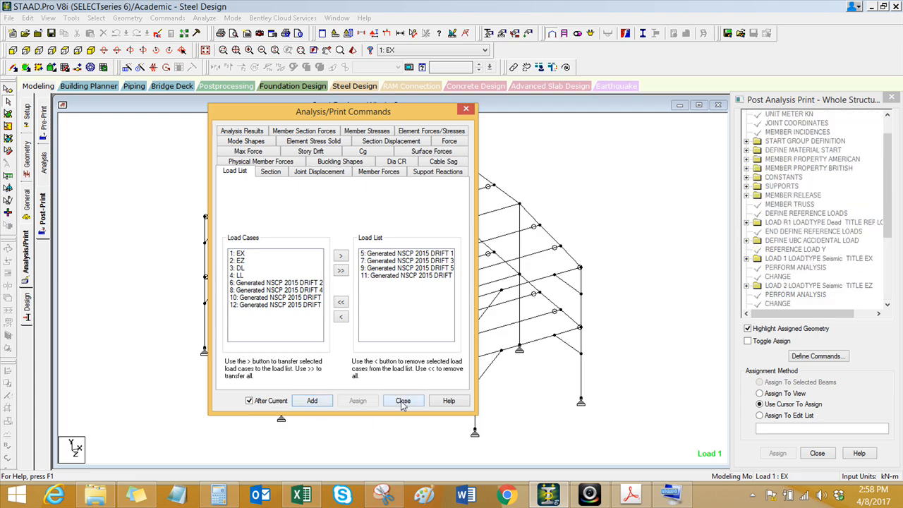
{"action": "left_click", "coordinate": [402, 400]}
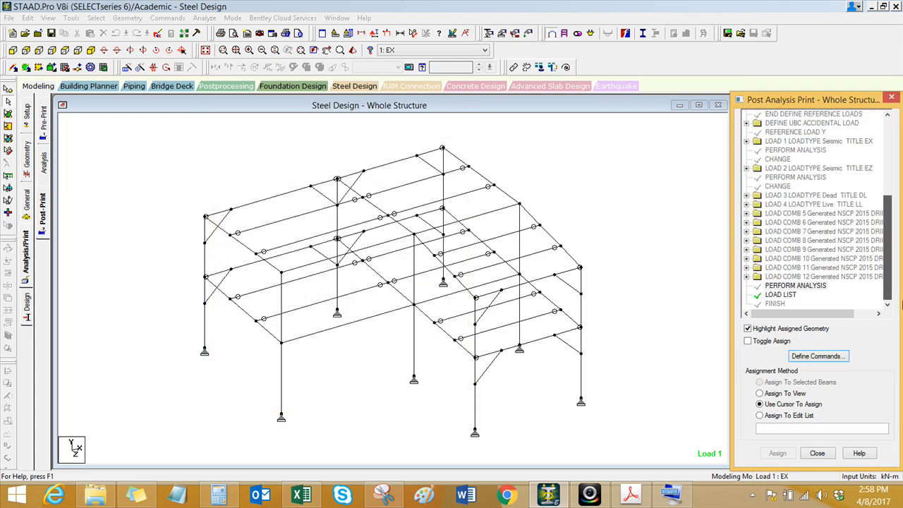
{"action": "left_click", "coordinate": [790, 296]}
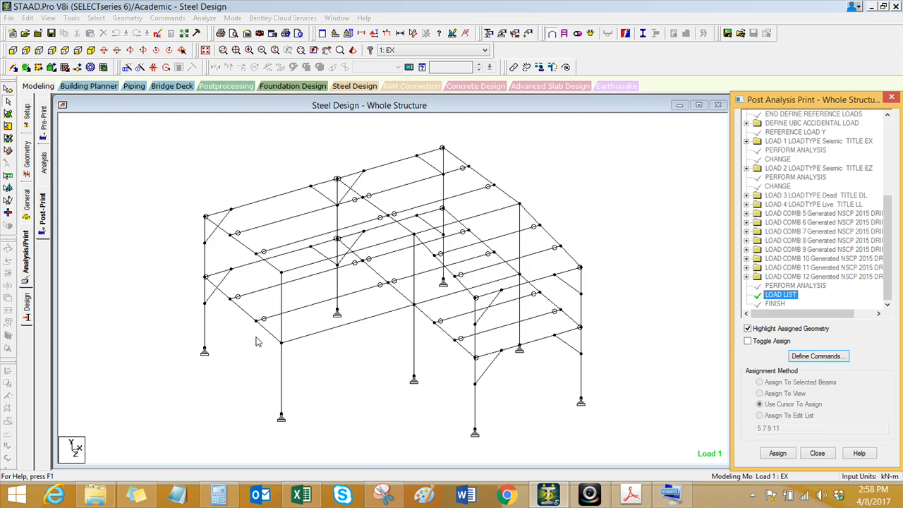
Step: Switch to the Loadings workbook in Excel, check the allowable drift ratio formulas on the drift sheet, and return to STAAD.Pro
{"action": "left_click", "coordinate": [313, 503]}
{"action": "left_click", "coordinate": [658, 412]}
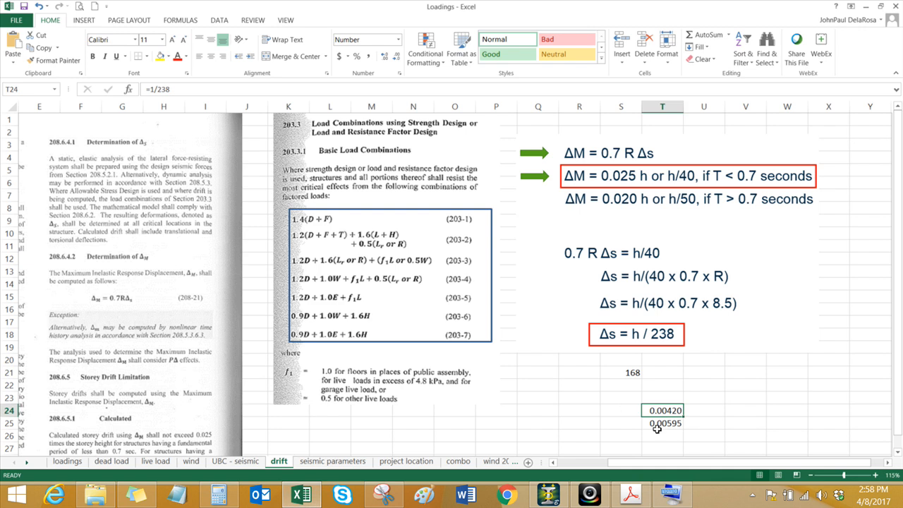
{"action": "left_click", "coordinate": [632, 374]}
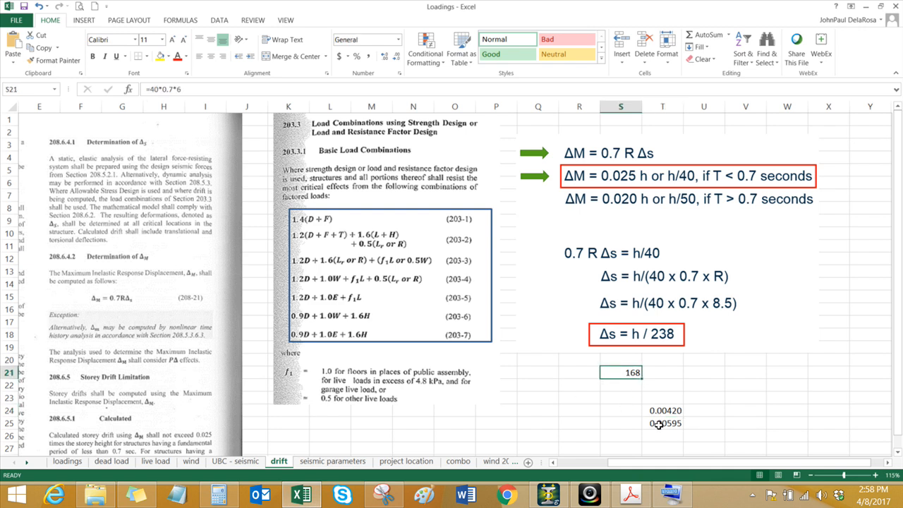
{"action": "left_click", "coordinate": [658, 423]}
{"action": "left_click", "coordinate": [549, 494]}
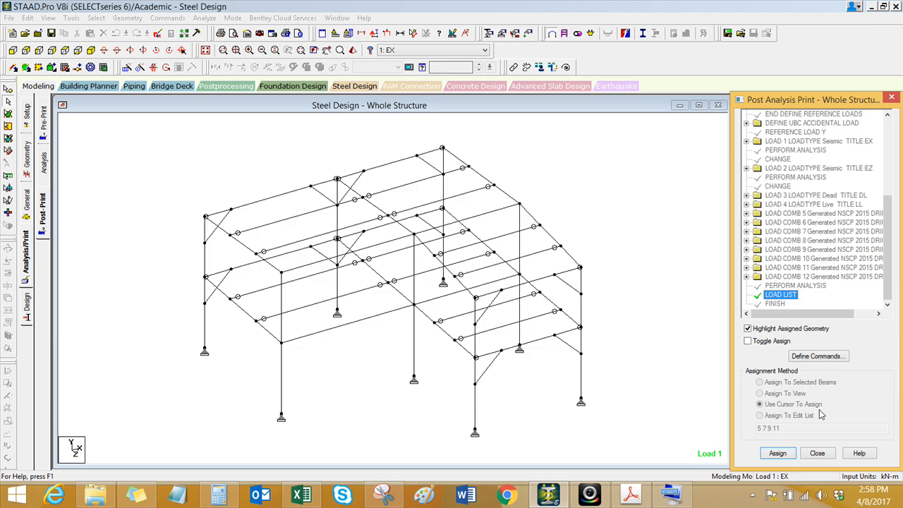
Step: Define a story drift print command with an allowable drift factor of 0.00595, checking the value against the Excel drift sheet
{"action": "left_click", "coordinate": [806, 358]}
{"action": "left_click_drag", "start_coordinate": [489, 96], "coordinate": [417, 92]}
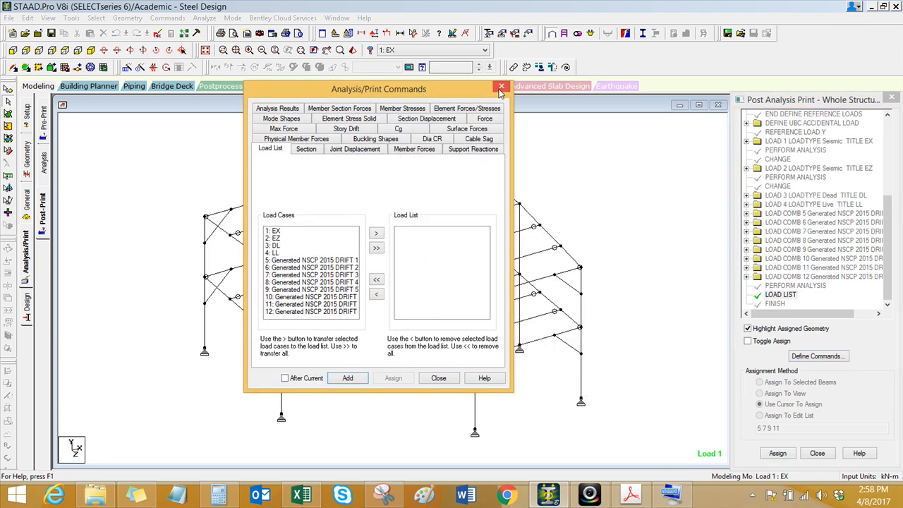
{"action": "left_click", "coordinate": [349, 129]}
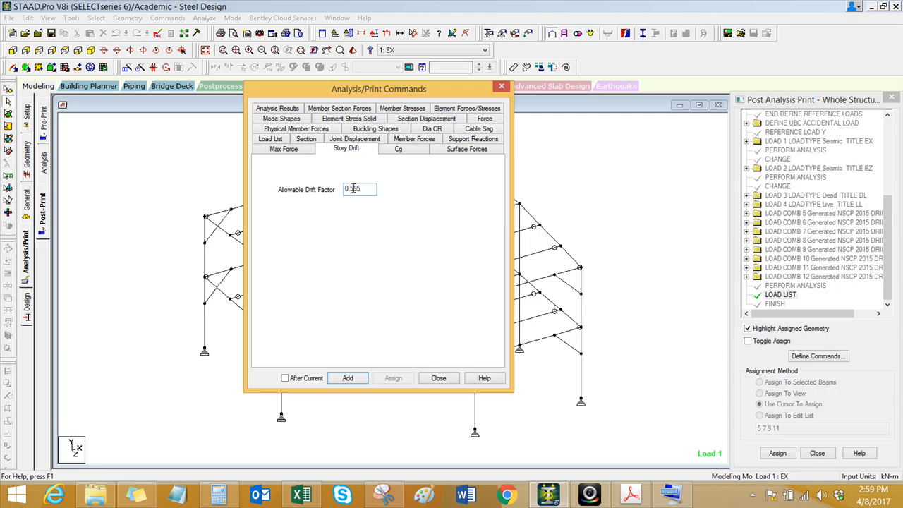
{"action": "left_click", "coordinate": [311, 497]}
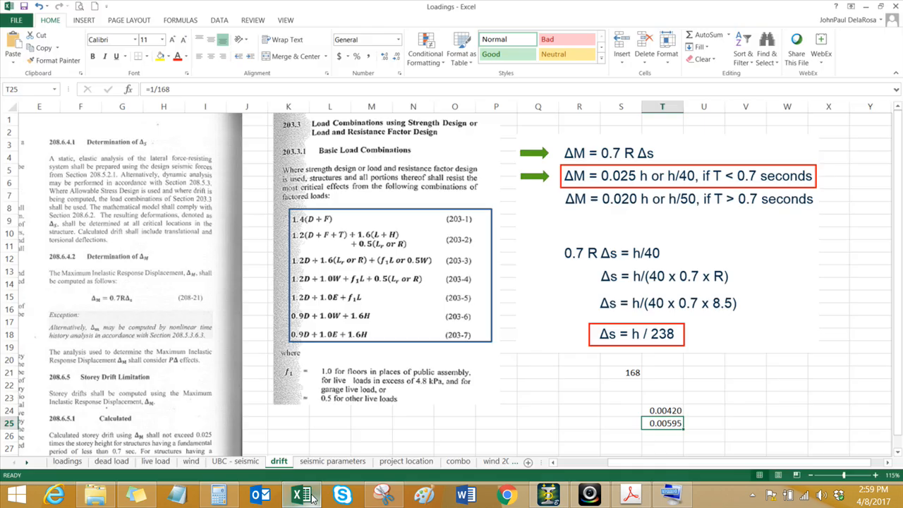
{"action": "left_click", "coordinate": [312, 497]}
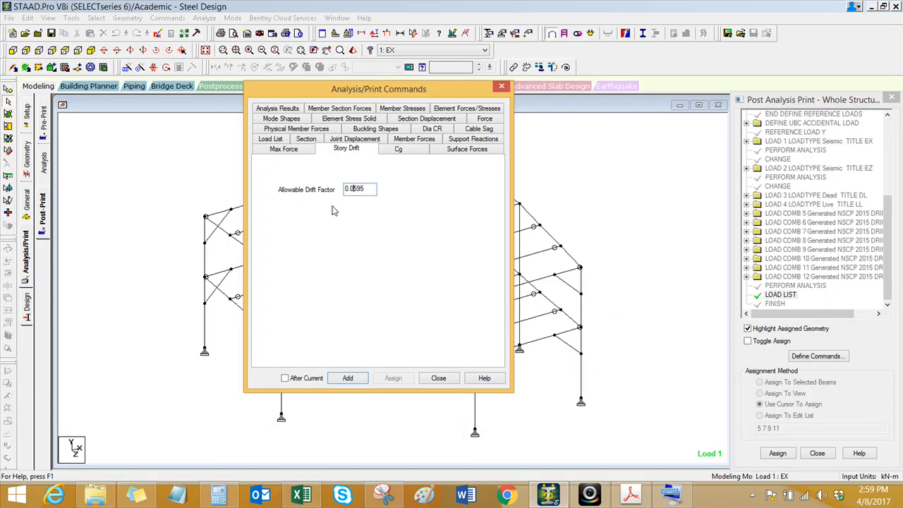
Step: Insert the story drift print command after the load list and check its place in the command list
{"action": "left_click", "coordinate": [316, 378]}
{"action": "left_click", "coordinate": [772, 298]}
{"action": "left_click", "coordinate": [348, 378]}
{"action": "left_click", "coordinate": [438, 379]}
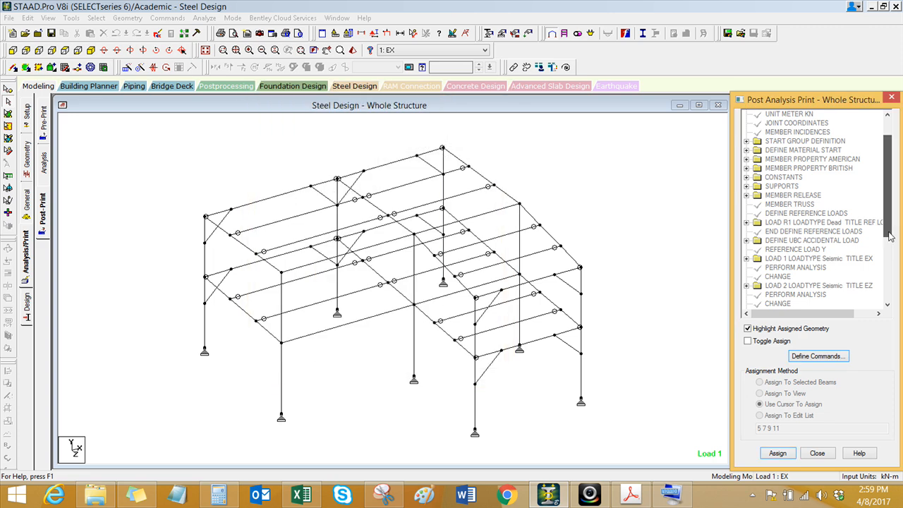
{"action": "left_click", "coordinate": [817, 297]}
{"action": "left_click", "coordinate": [792, 285]}
{"action": "left_click", "coordinate": [789, 278]}
{"action": "left_click", "coordinate": [786, 287]}
{"action": "left_click", "coordinate": [786, 296]}
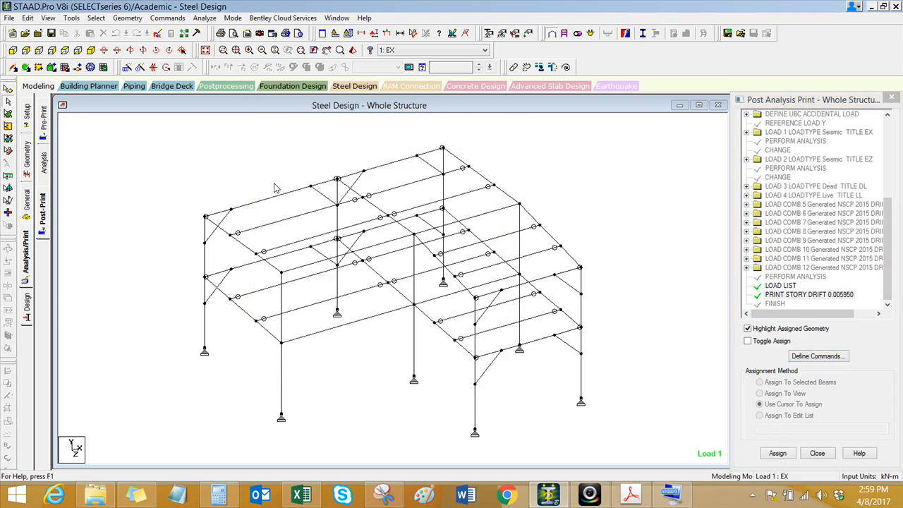
Step: Save the model, run the analysis, and finish with the option to view the output file
{"action": "left_click", "coordinate": [205, 20]}
{"action": "left_click", "coordinate": [225, 28]}
{"action": "left_click", "coordinate": [445, 273]}
{"action": "left_click", "coordinate": [382, 261]}
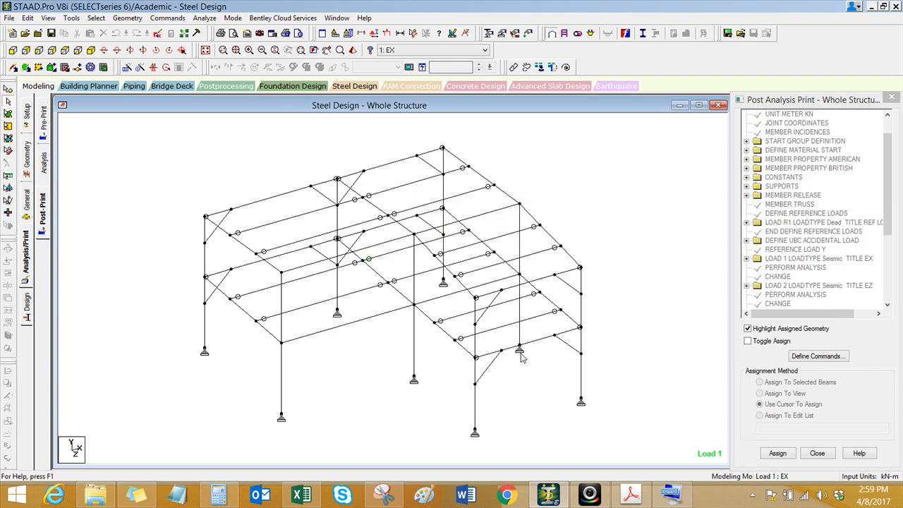
{"action": "left_click", "coordinate": [205, 17]}
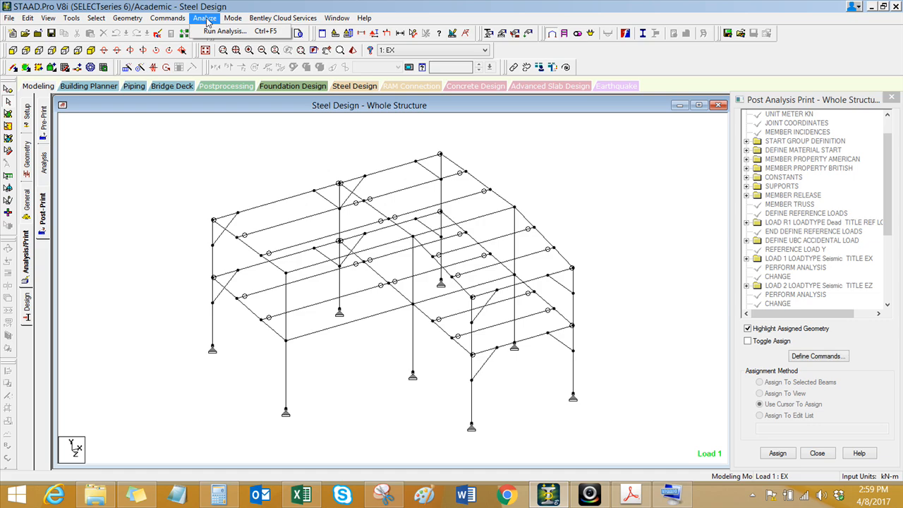
{"action": "left_click", "coordinate": [212, 31]}
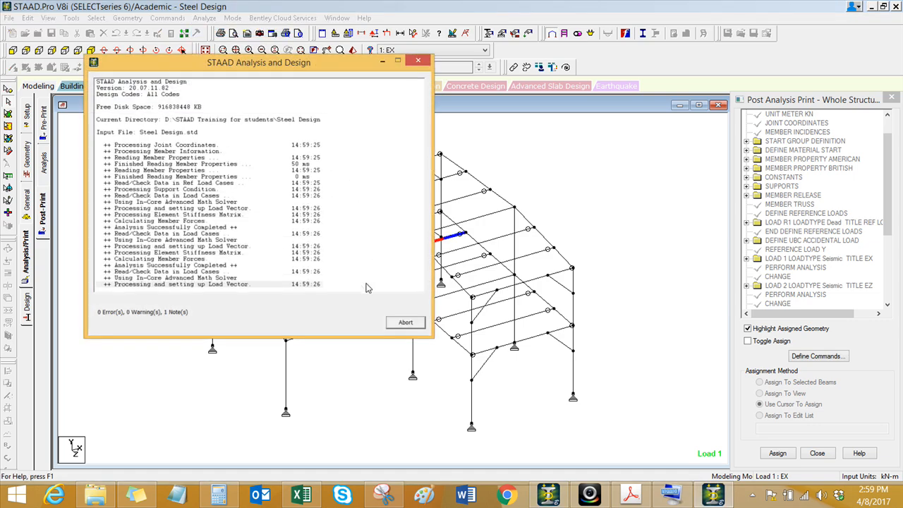
{"action": "left_click", "coordinate": [399, 323]}
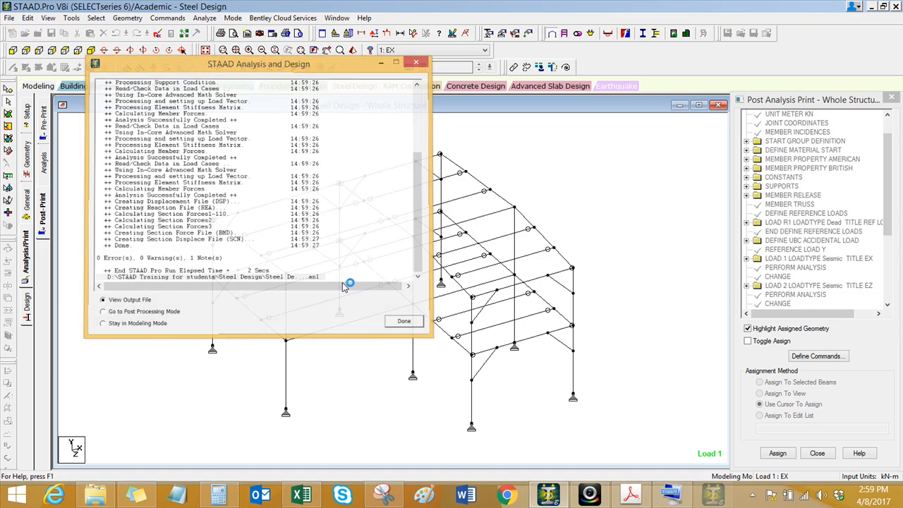
Step: Go to the story drift results in the output file and examine the drift of story 2 for each load combination
{"action": "left_click", "coordinate": [84, 466]}
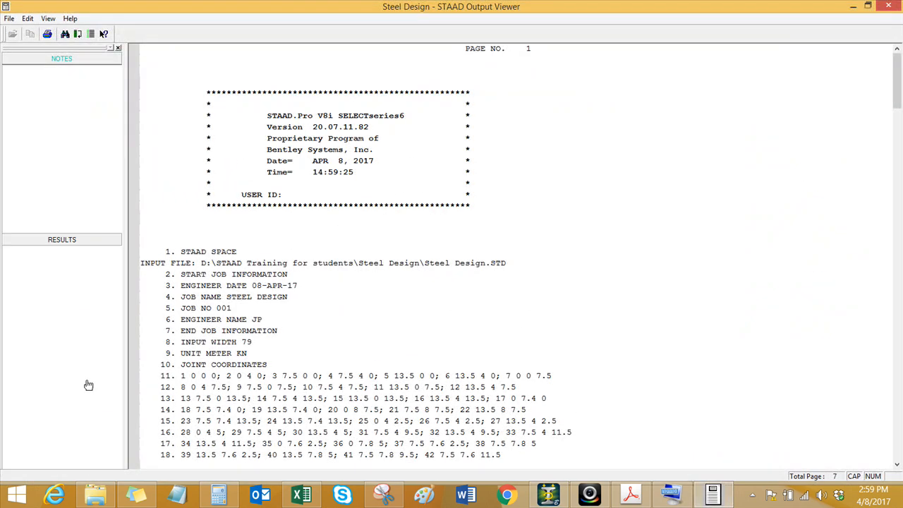
{"action": "left_click", "coordinate": [79, 84]}
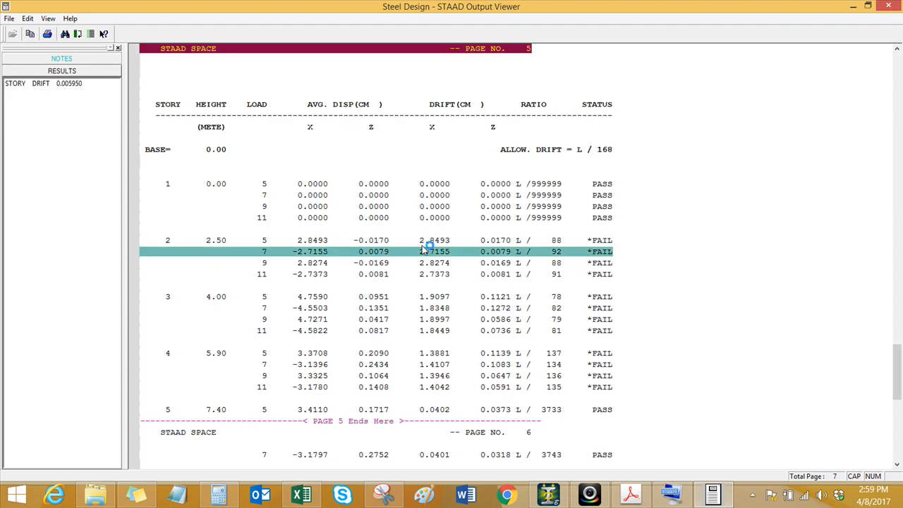
{"action": "left_click", "coordinate": [247, 242]}
{"action": "left_click", "coordinate": [506, 261]}
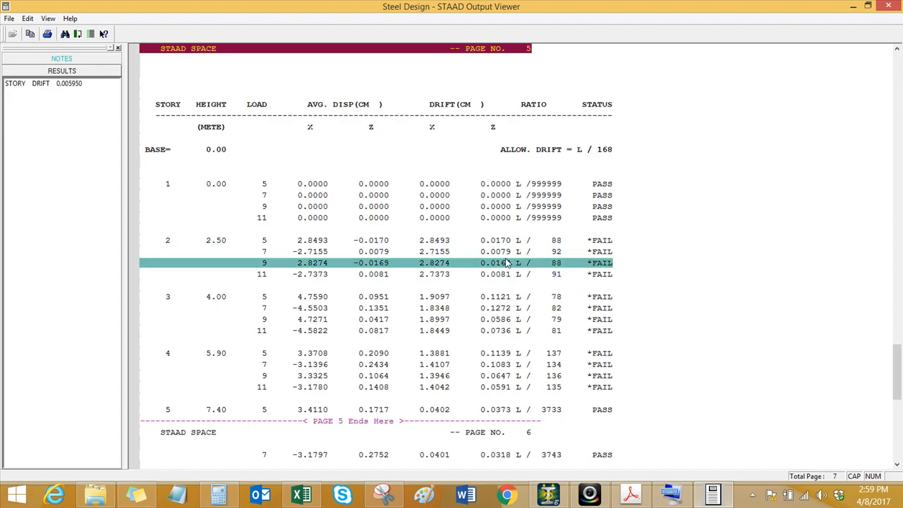
Step: Examine the drift of story 3 for each load combination in the output file, and close the output viewer
{"action": "left_click", "coordinate": [499, 298]}
{"action": "left_click", "coordinate": [497, 310]}
{"action": "left_click", "coordinate": [498, 321]}
{"action": "left_click", "coordinate": [497, 330]}
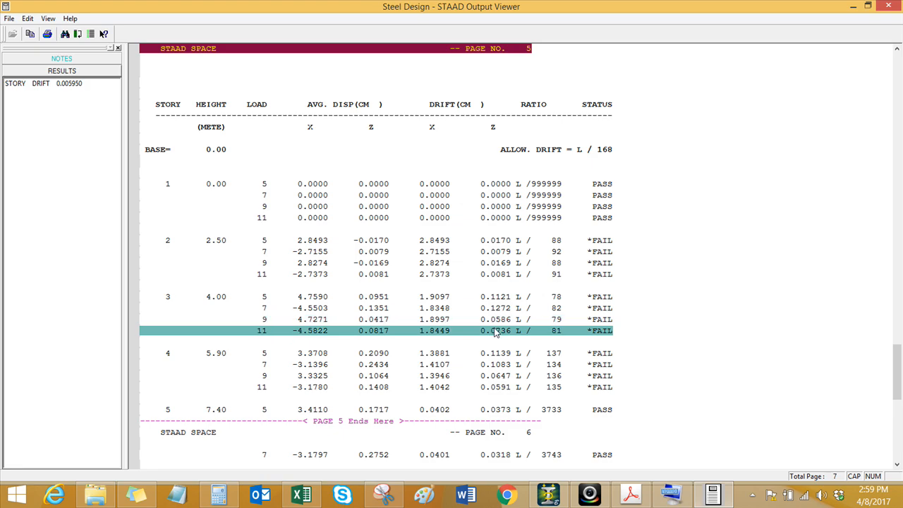
{"action": "left_click", "coordinate": [889, 6]}
Step: Inspect the steel frame in a 3D rendered view from several angles, and close that view
{"action": "left_click", "coordinate": [354, 51]}
{"action": "left_click_drag", "start_coordinate": [414, 392], "coordinate": [406, 421]}
{"action": "scroll", "coordinate": [440, 324], "scroll_direction": "up", "scroll_amount": 5}
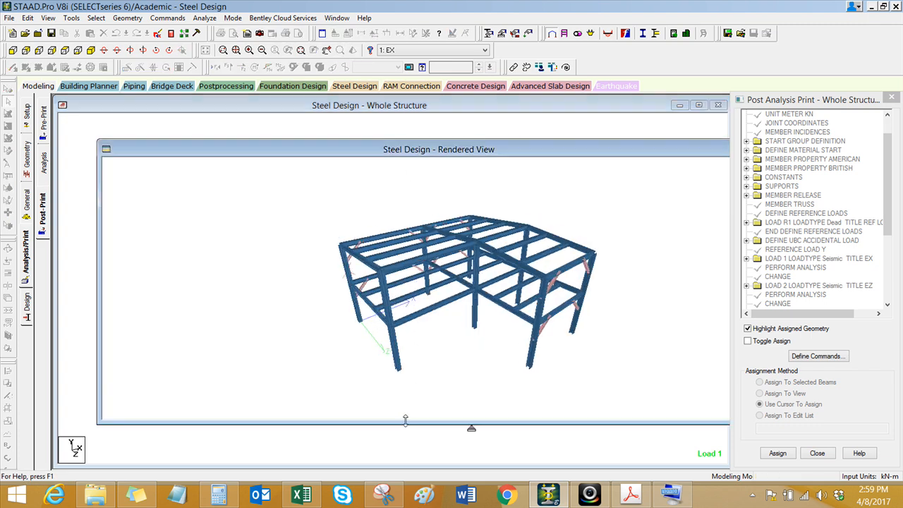
{"action": "middle_click_drag", "start_coordinate": [481, 316], "coordinate": [387, 295]}
{"action": "left_click_drag", "start_coordinate": [387, 305], "coordinate": [466, 300]}
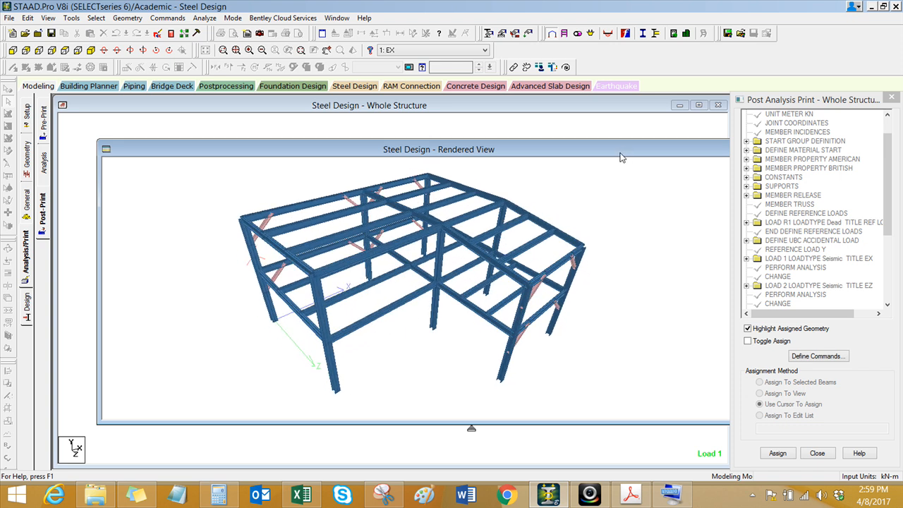
{"action": "left_click_drag", "start_coordinate": [620, 153], "coordinate": [363, 164]}
{"action": "left_click", "coordinate": [558, 162]}
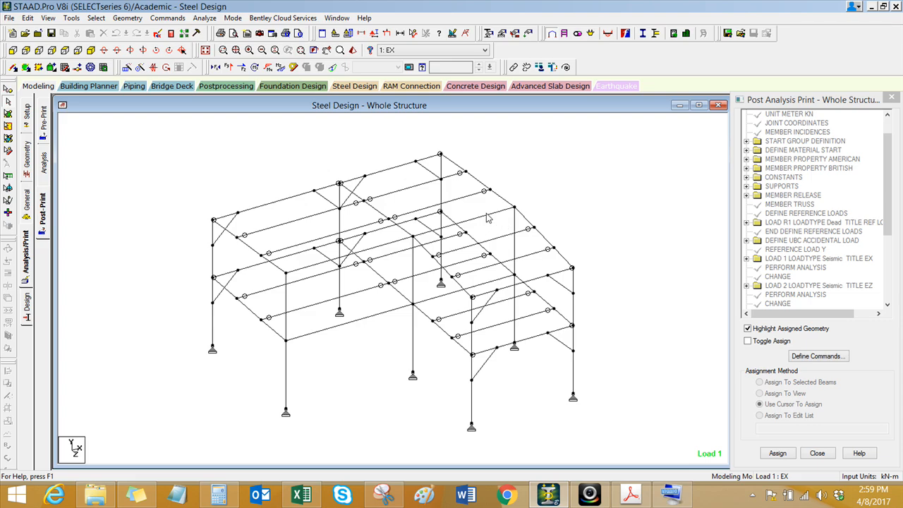
Step: Open the model's input file in the STAAD editor and copy the final PERFORM ANALYSIS, LOAD LIST and PRINT STORY DRIFT lines
{"action": "left_click_drag", "start_coordinate": [887, 208], "coordinate": [901, 271]}
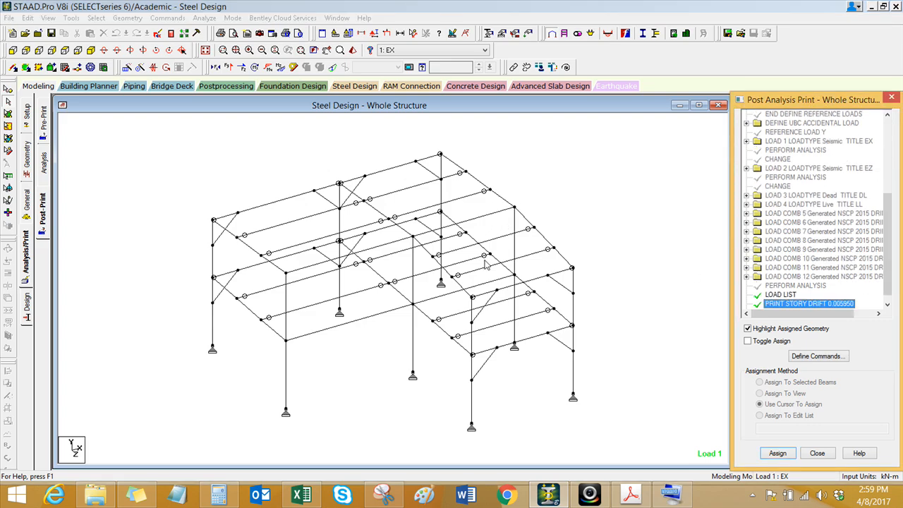
{"action": "left_click", "coordinate": [629, 242]}
{"action": "left_click", "coordinate": [768, 289]}
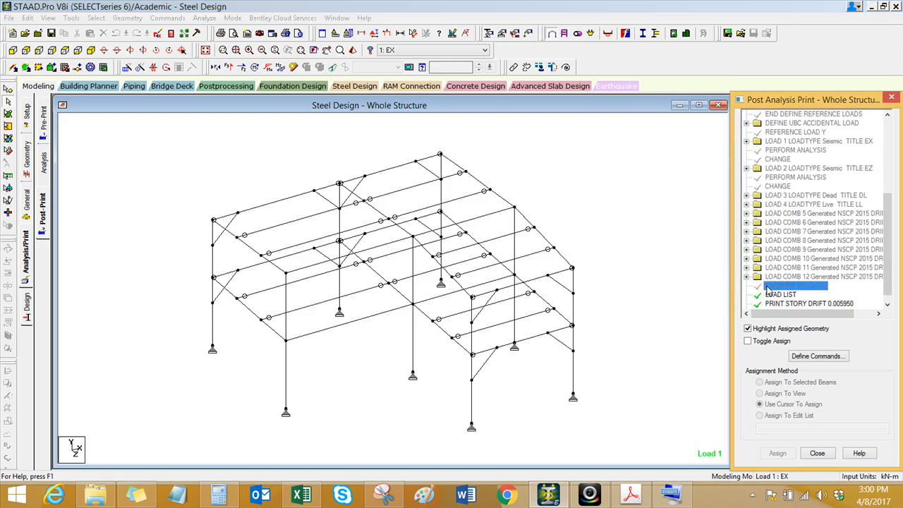
{"action": "left_click", "coordinate": [157, 34]}
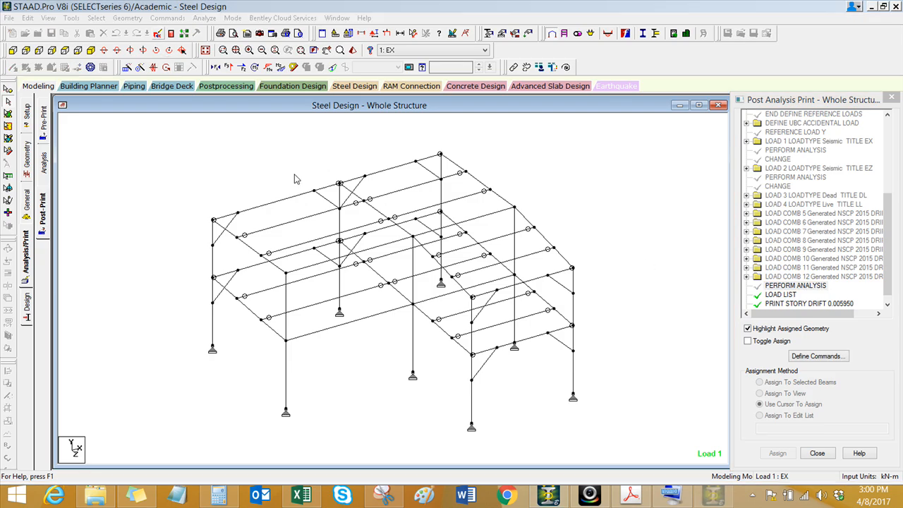
{"action": "scroll", "coordinate": [881, 366], "scroll_direction": "down", "scroll_amount": 6}
{"action": "scroll", "coordinate": [880, 366], "scroll_direction": "down", "scroll_amount": 10}
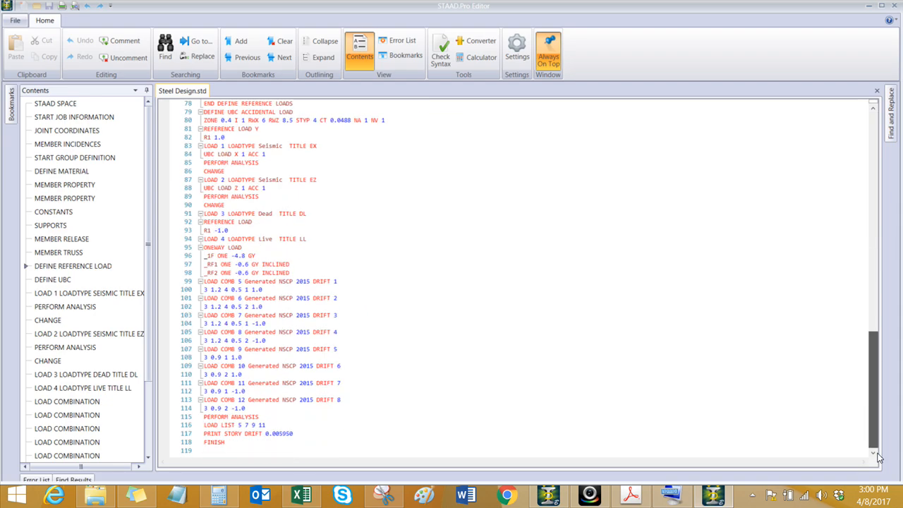
{"action": "scroll", "coordinate": [301, 388], "scroll_direction": "up", "scroll_amount": 5, "text": "ctrl"}
{"action": "scroll", "coordinate": [302, 389], "scroll_direction": "down", "scroll_amount": 6}
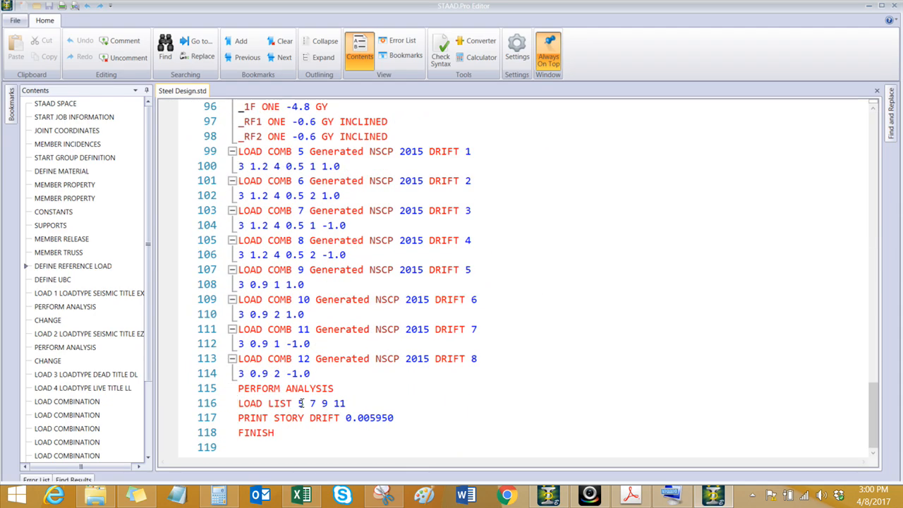
{"action": "left_click_drag", "start_coordinate": [396, 418], "coordinate": [238, 388]}
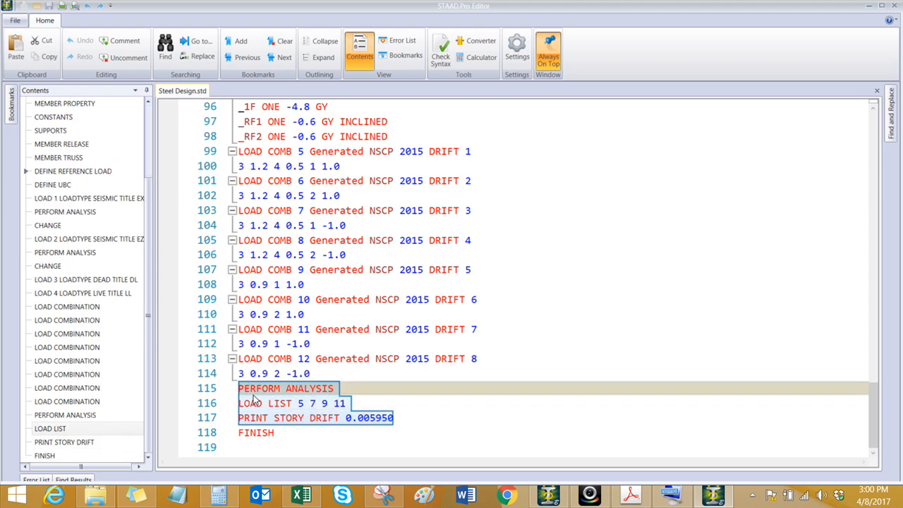
{"action": "right_click", "coordinate": [254, 401]}
{"action": "left_click", "coordinate": [285, 311]}
Step: Add a CHANGE command on a new line after the PRINT STORY DRIFT line, followed by an empty line
{"action": "left_click", "coordinate": [403, 418]}
{"action": "key", "text": "Return"}
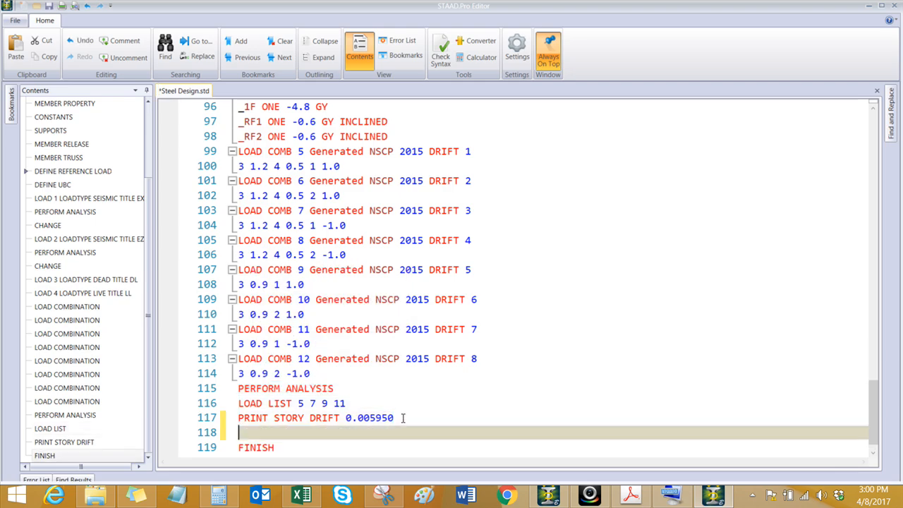
{"action": "type", "text": "CHNAG"}
{"action": "key", "text": "BackSpace"}
{"action": "key", "text": "BackSpace"}
{"action": "key", "text": "BackSpace"}
{"action": "type", "text": "A"}
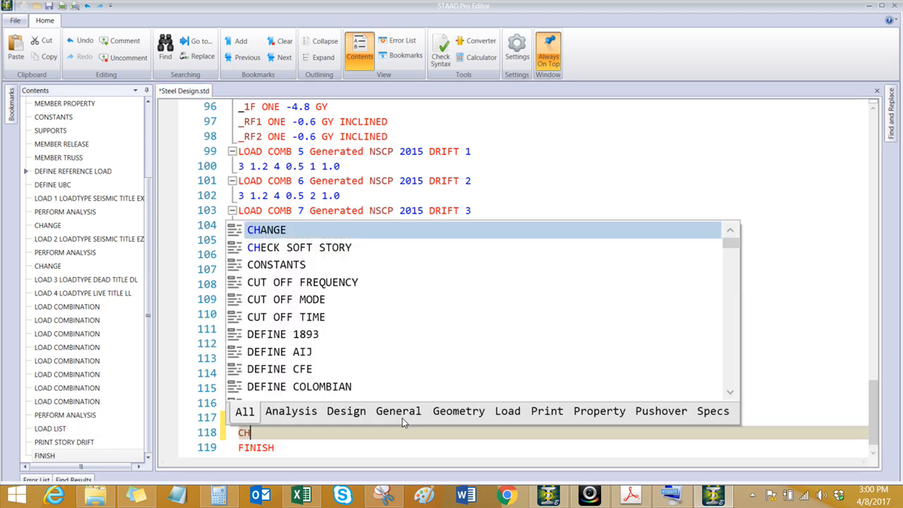
{"action": "type", "text": "NGE"}
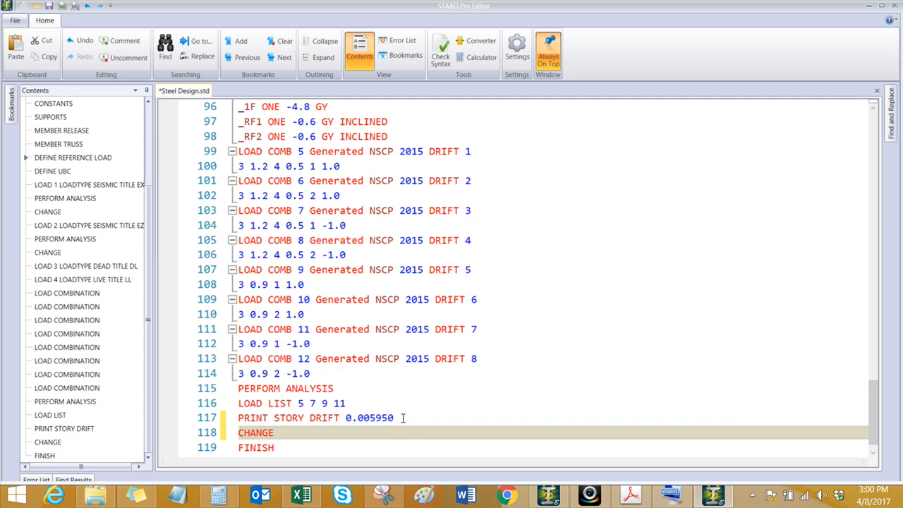
{"action": "key", "text": "Return"}
Step: Paste the copied analysis, load list and story drift lines below the CHANGE command
{"action": "scroll", "coordinate": [368, 386], "scroll_direction": "down", "scroll_amount": 1}
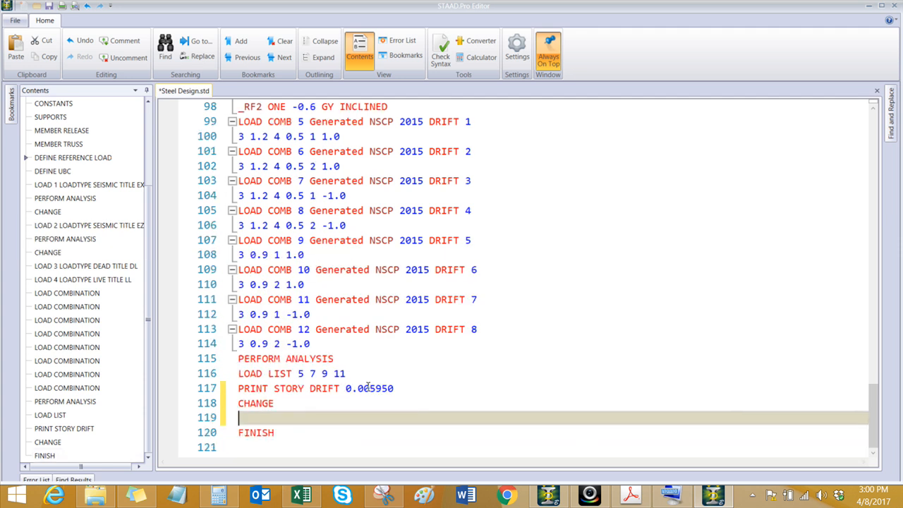
{"action": "right_click", "coordinate": [265, 415]}
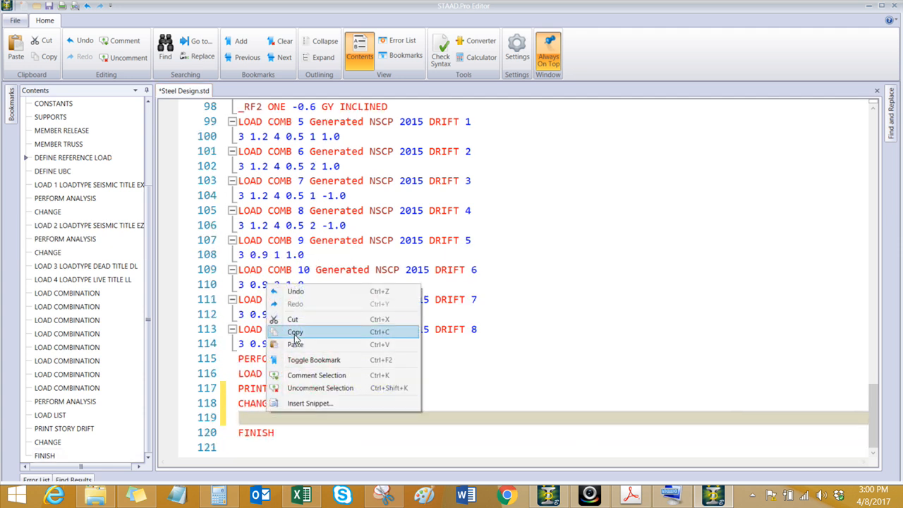
{"action": "left_click", "coordinate": [296, 344]}
{"action": "scroll", "coordinate": [312, 400], "scroll_direction": "down", "scroll_amount": 1}
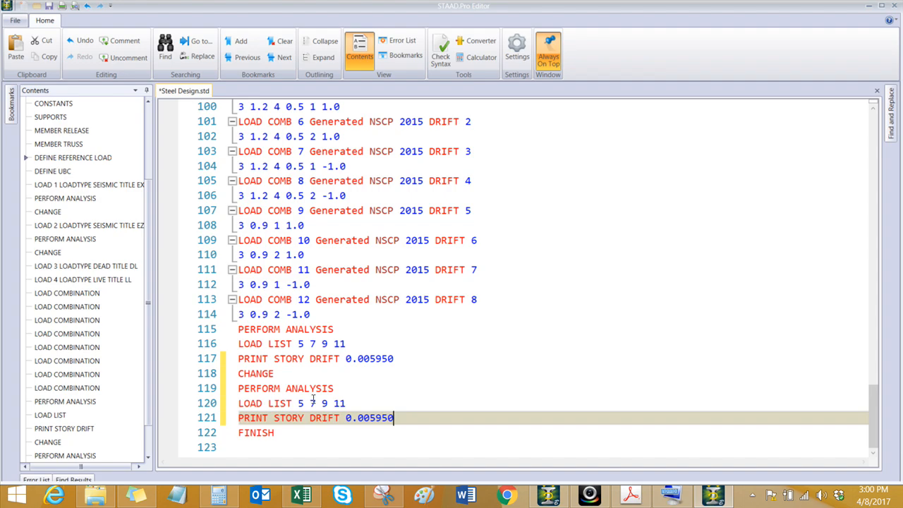
Step: Edit the pasted load list to contain load combinations 6, 8, 10 and 12
{"action": "left_click", "coordinate": [298, 403]}
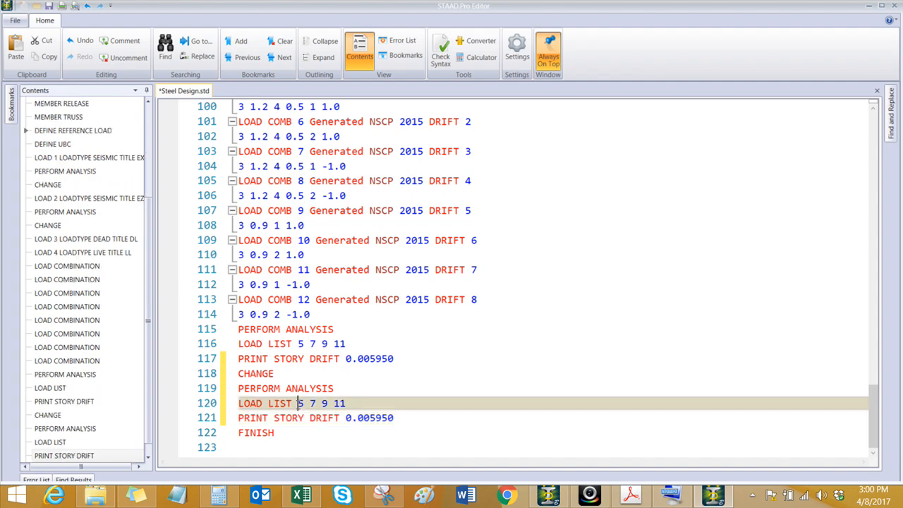
{"action": "key", "text": "Delete"}
{"action": "type", "text": "6"}
{"action": "left_click", "coordinate": [311, 406]}
{"action": "key", "text": "Delete"}
{"action": "type", "text": "8"}
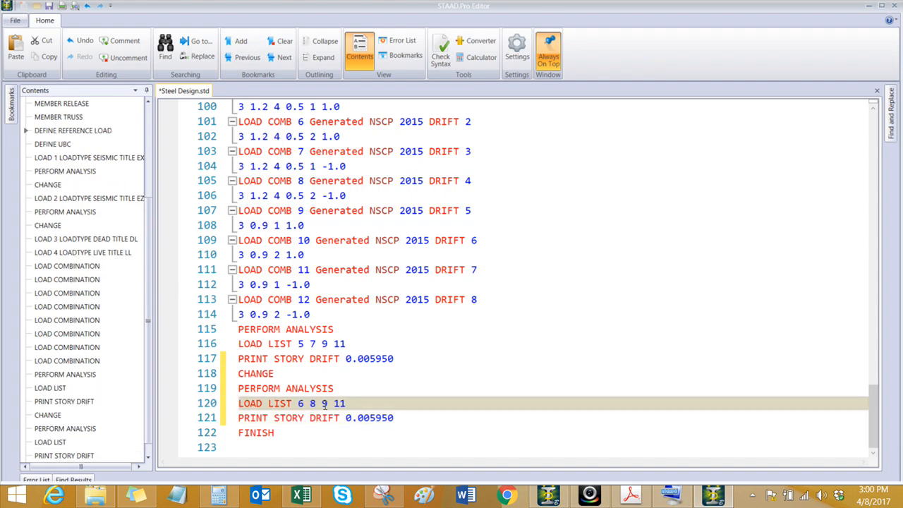
{"action": "double_click", "coordinate": [325, 404]}
{"action": "type", "text": "10"}
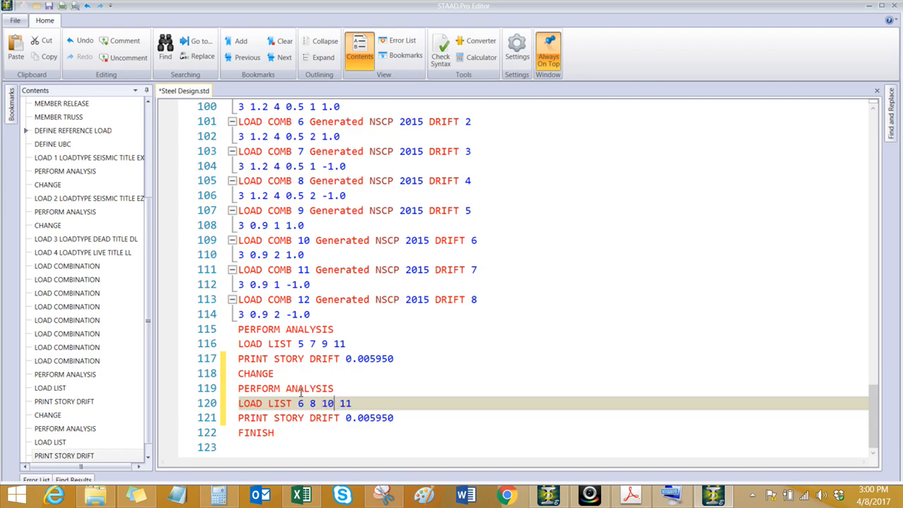
{"action": "key", "text": "BackSpace"}
{"action": "type", "text": "2"}
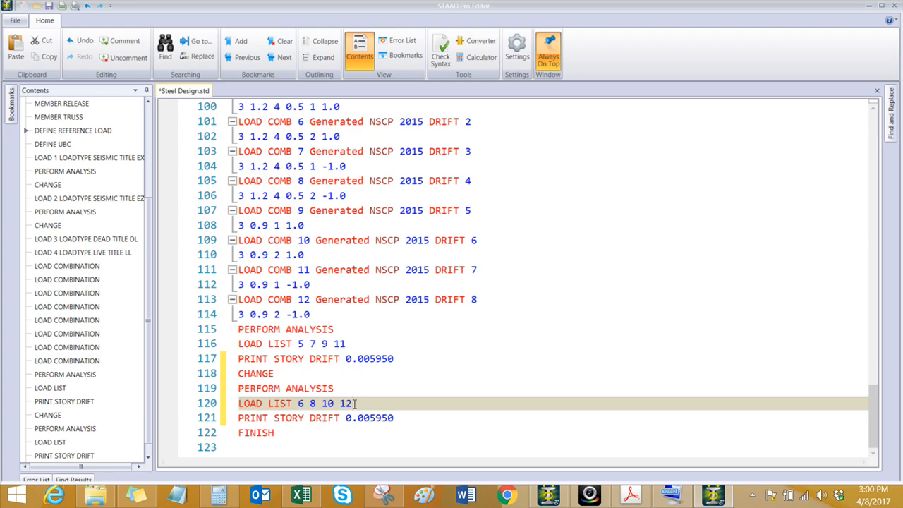
Step: Set the allowable drift factor of the second PRINT STORY DRIFT command to 0.00420 and save the input file
{"action": "left_click_drag", "start_coordinate": [369, 418], "coordinate": [395, 419]}
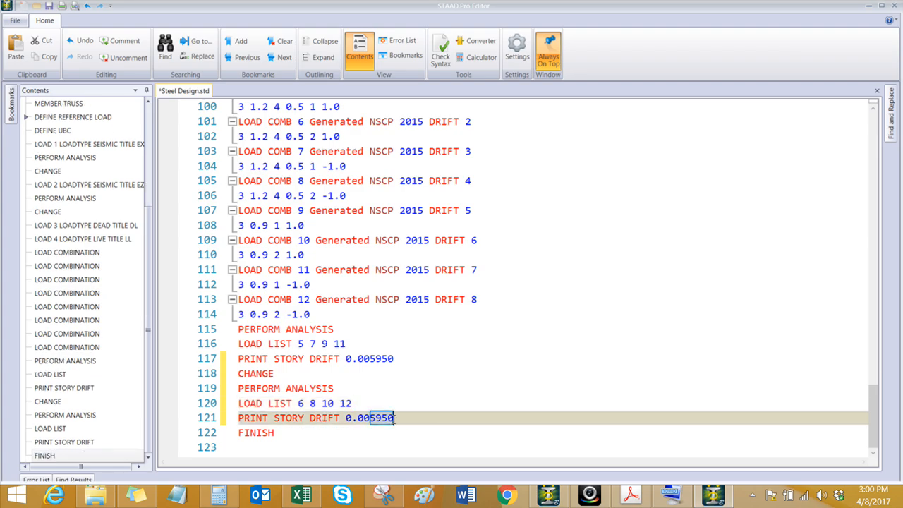
{"action": "type", "text": "420"}
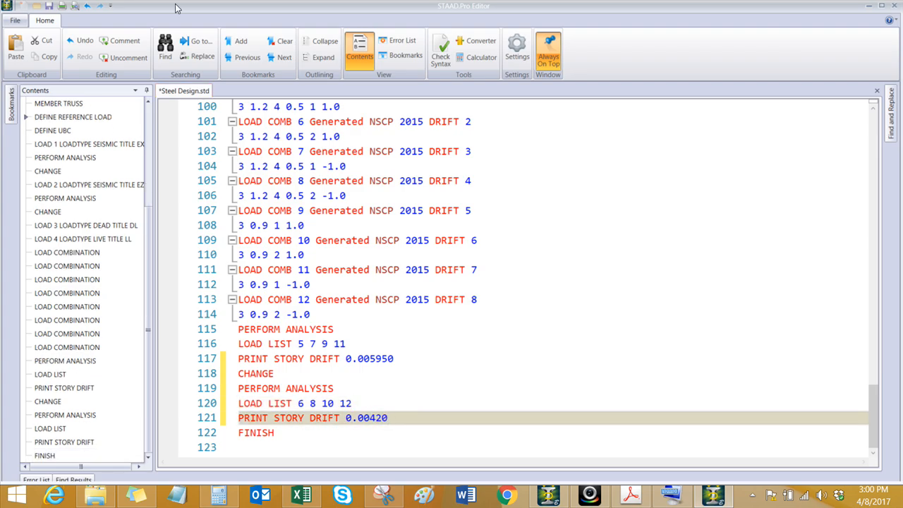
{"action": "left_click", "coordinate": [49, 7]}
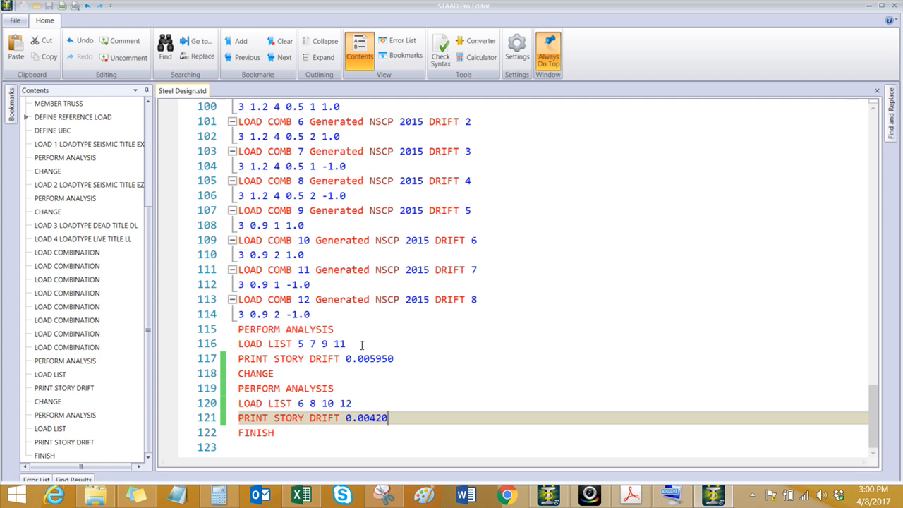
Step: Insert the comment line "*DRIFT CHECK AT X-DIR" above the PERFORM ANALYSIS command that follows the load combinations
{"action": "left_click", "coordinate": [338, 314]}
{"action": "key", "text": "Return"}
{"action": "type", "text": "*"}
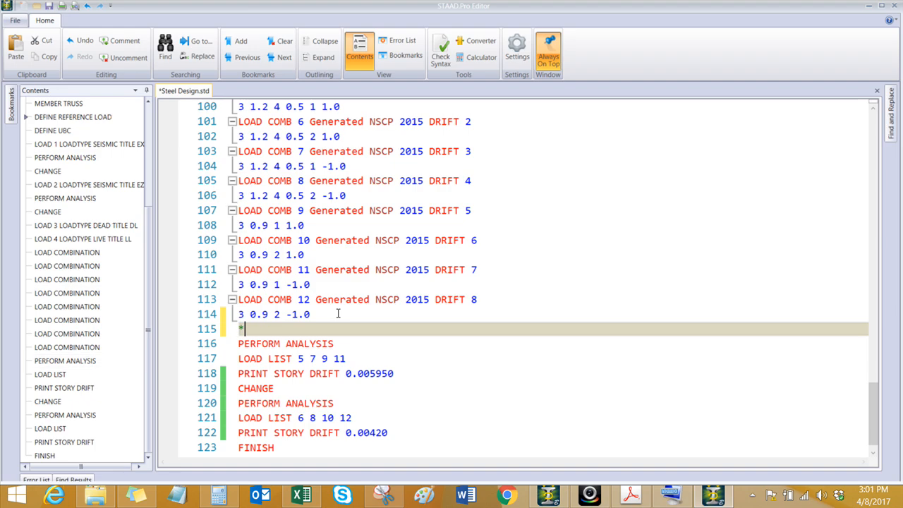
{"action": "type", "text": "DR"}
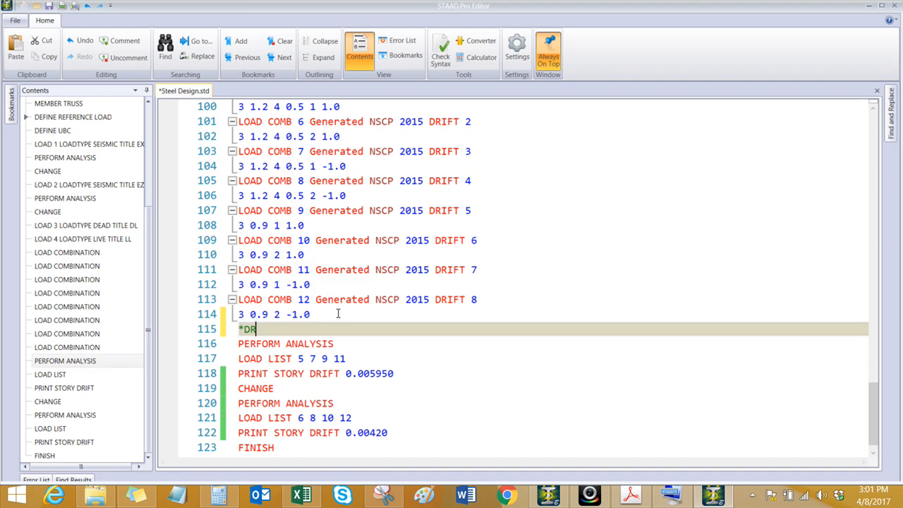
{"action": "type", "text": "IFT CHECK"}
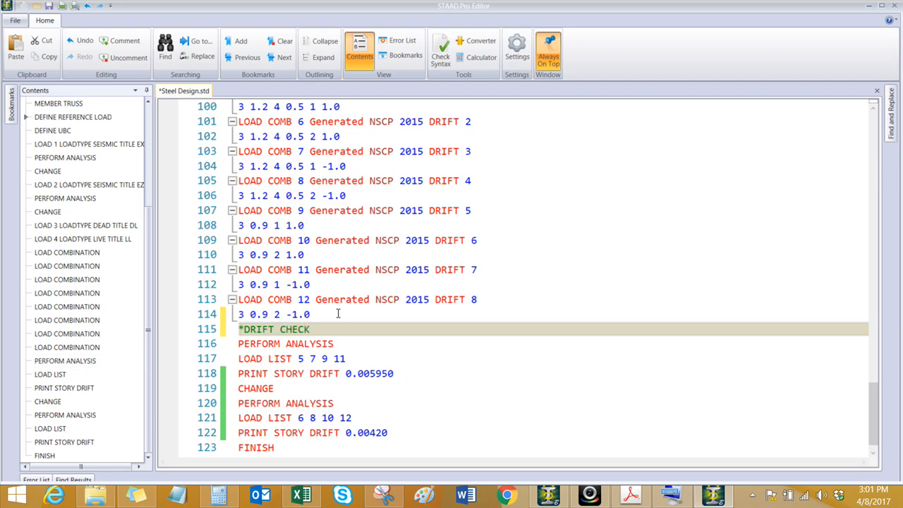
{"action": "type", "text": " AT X-DIR"}
Step: Copy the drift check comment to a new line below the last CHANGE command and edit it to read "*DRIFT CHECK AT Z-DIR"
{"action": "left_click_drag", "start_coordinate": [369, 331], "coordinate": [235, 331]}
{"action": "key", "text": "ctrl+c"}
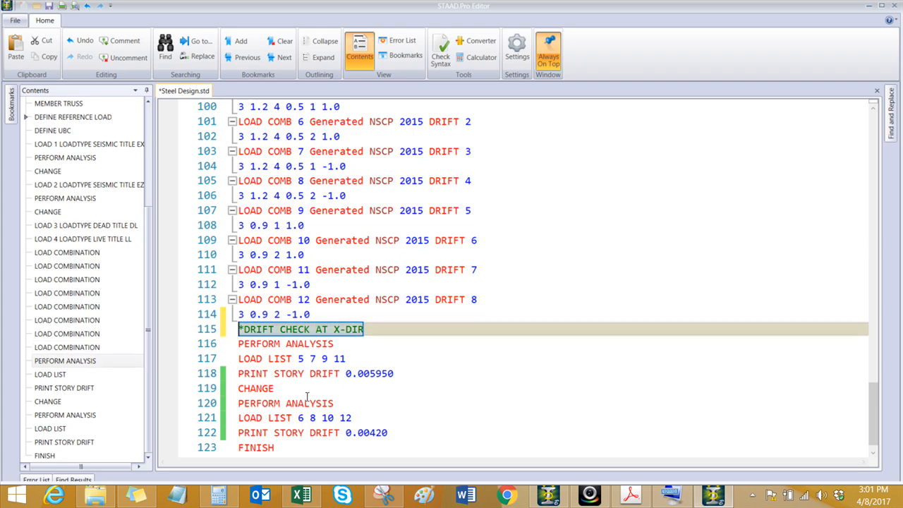
{"action": "left_click", "coordinate": [273, 388]}
{"action": "key", "text": "Return"}
{"action": "key", "text": "ctrl+v"}
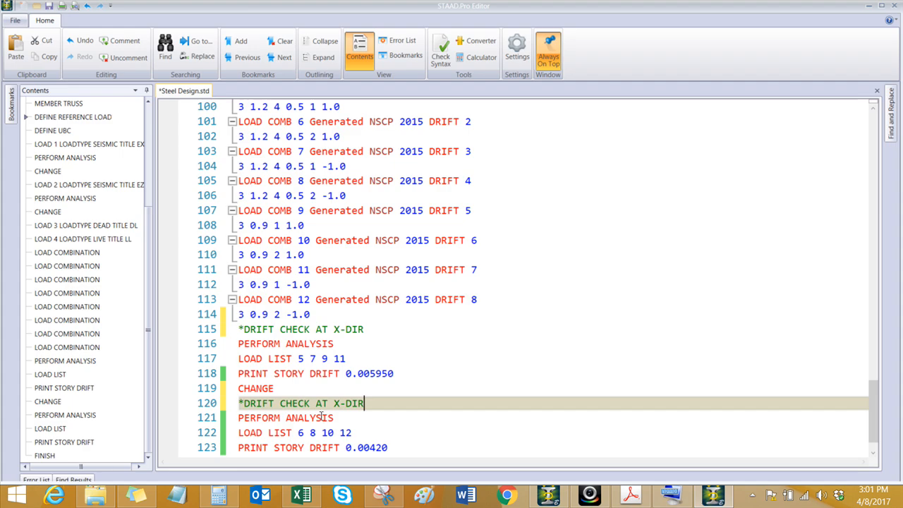
{"action": "left_click", "coordinate": [336, 404]}
{"action": "key", "text": "Delete"}
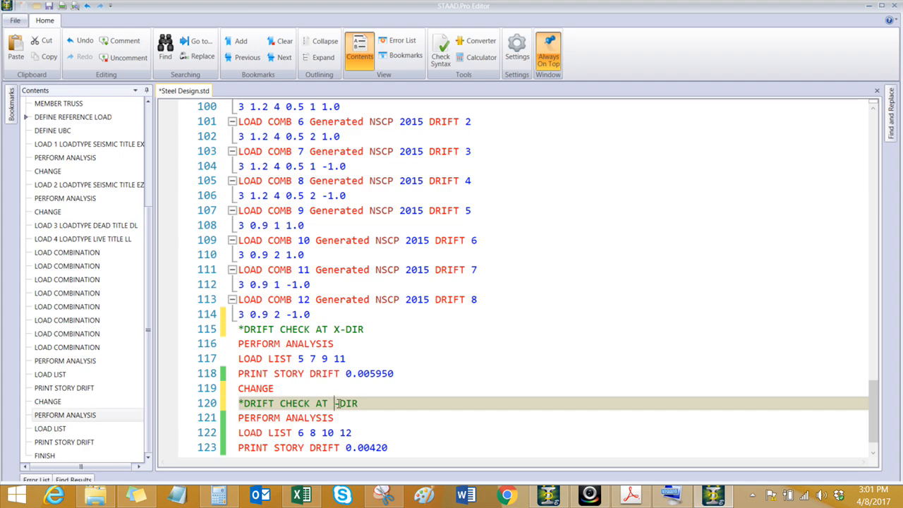
{"action": "type", "text": "z"}
{"action": "key", "text": "BackSpace"}
{"action": "type", "text": "Z"}
{"action": "scroll", "coordinate": [390, 427], "scroll_direction": "down", "scroll_amount": 1}
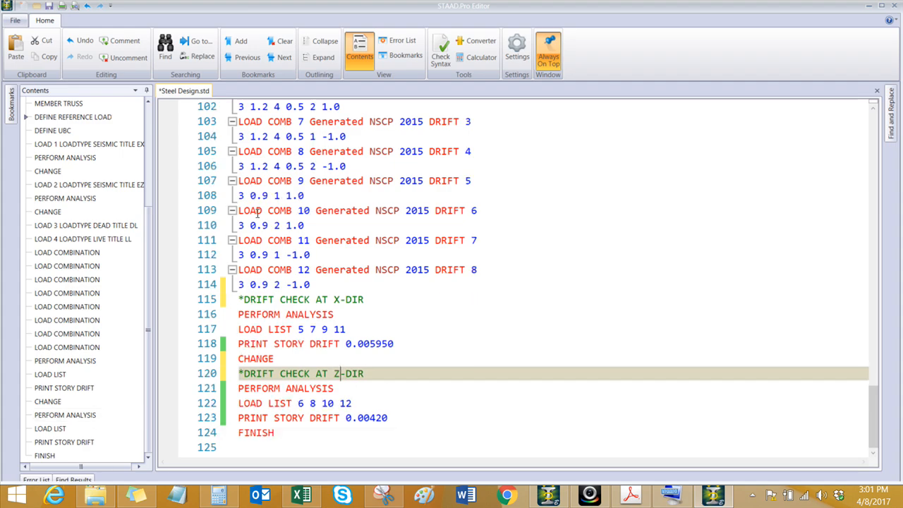
Step: Save the input file, close the editor to return to the model, and dismiss the project assignment
{"action": "left_click", "coordinate": [49, 6]}
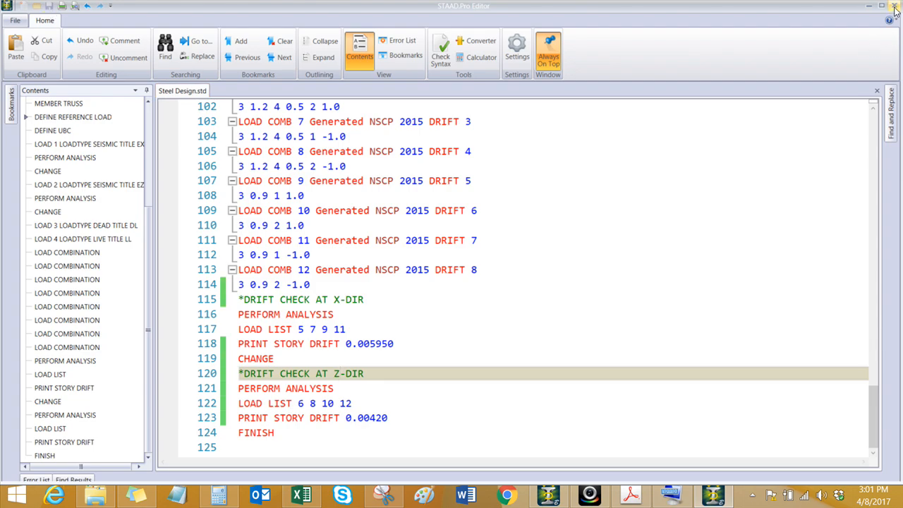
{"action": "left_click", "coordinate": [895, 6]}
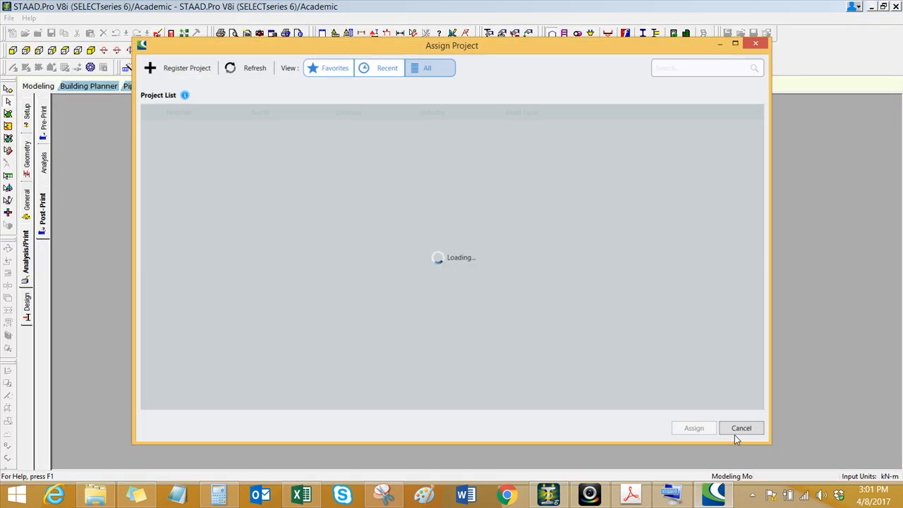
{"action": "left_click", "coordinate": [738, 432]}
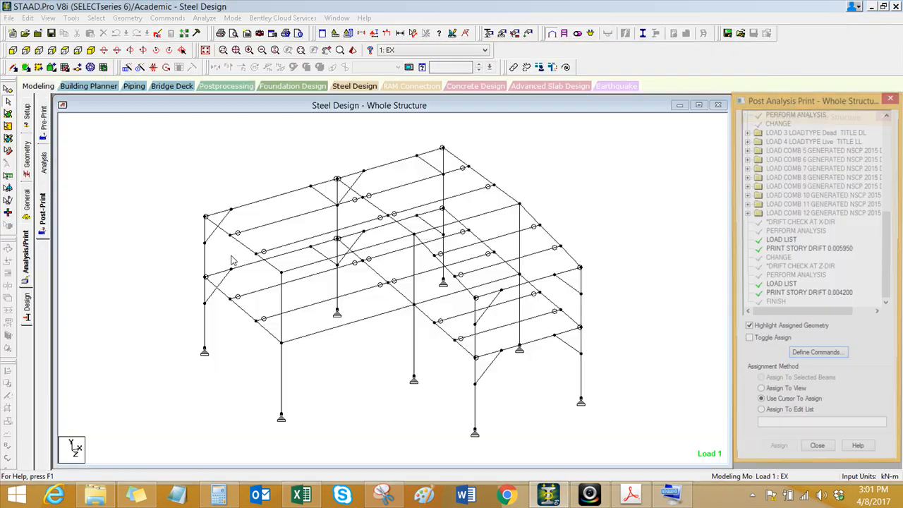
Step: Run the analysis and finish with the option to view the output file
{"action": "left_click", "coordinate": [205, 17]}
{"action": "left_click", "coordinate": [210, 32]}
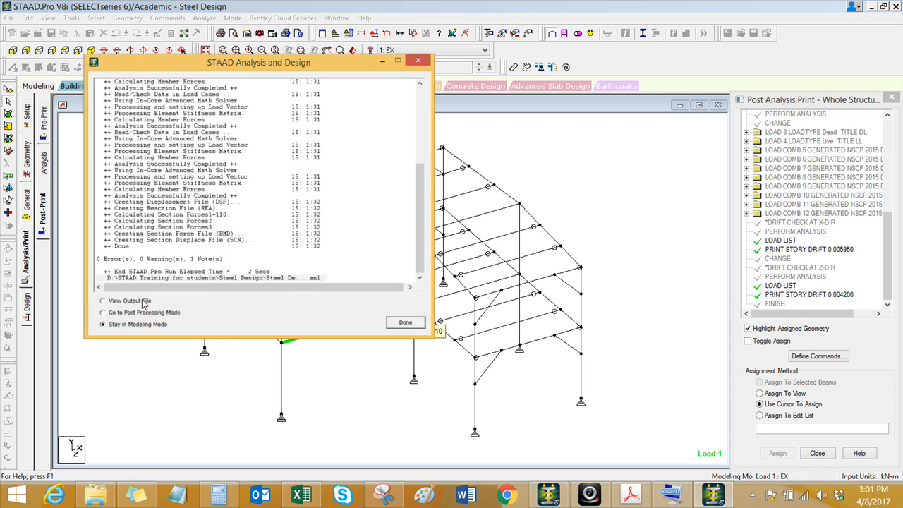
{"action": "left_click", "coordinate": [139, 302]}
{"action": "left_click", "coordinate": [406, 323]}
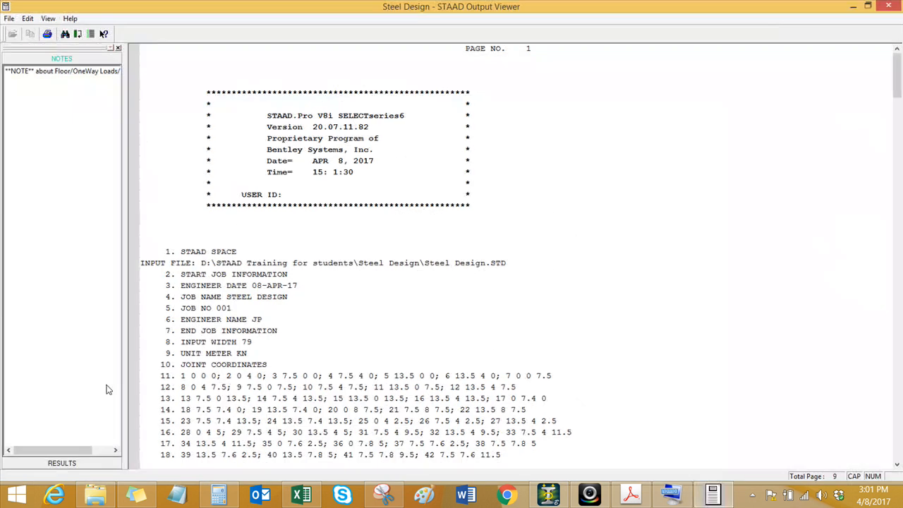
Step: Open the story drift results for both limits and examine the Z-direction drift rows of stories 2 and 3
{"action": "left_click", "coordinate": [102, 464]}
{"action": "left_click", "coordinate": [49, 84]}
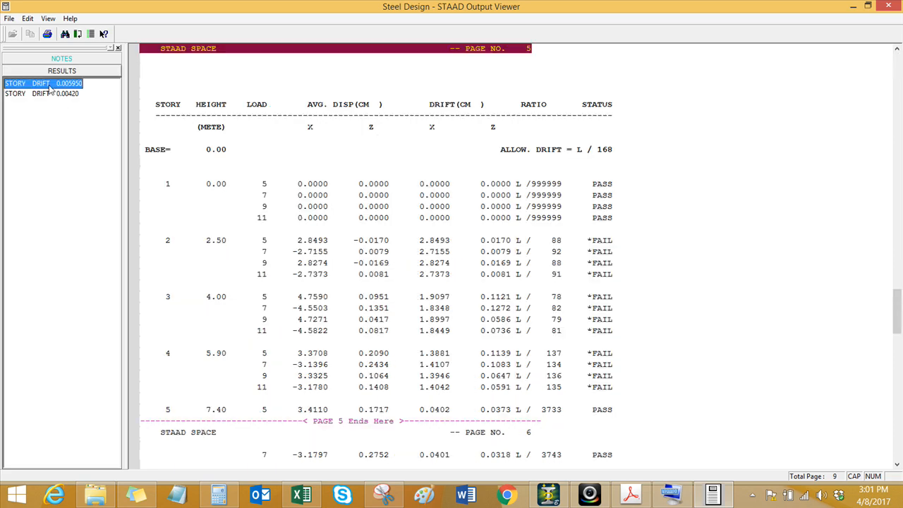
{"action": "left_click", "coordinate": [60, 94]}
{"action": "left_click", "coordinate": [323, 240]}
{"action": "left_click", "coordinate": [319, 252]}
{"action": "left_click", "coordinate": [322, 264]}
{"action": "left_click", "coordinate": [320, 275]}
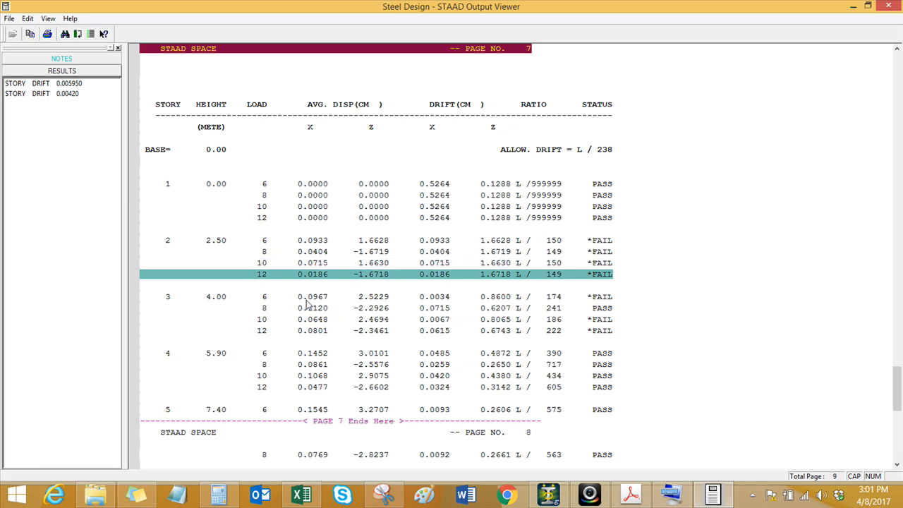
{"action": "left_click", "coordinate": [304, 297]}
{"action": "left_click", "coordinate": [313, 308]}
{"action": "left_click", "coordinate": [220, 243]}
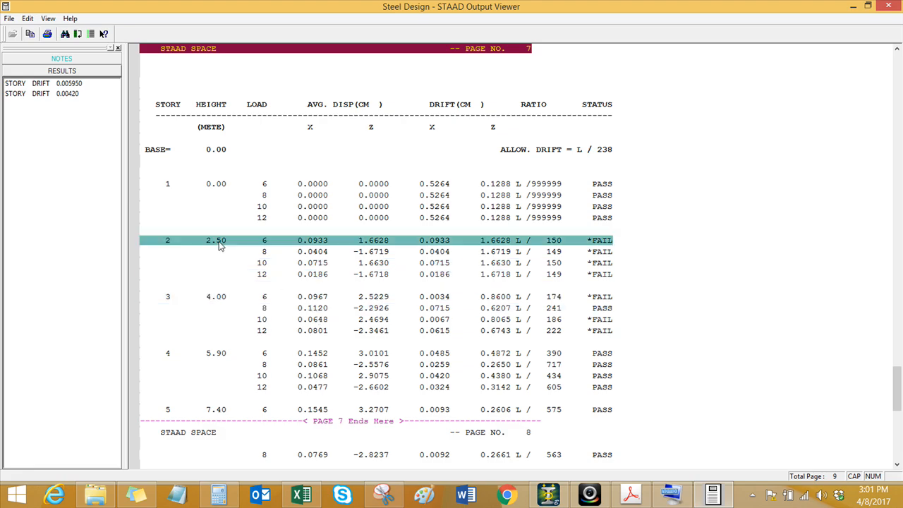
{"action": "left_click", "coordinate": [223, 299]}
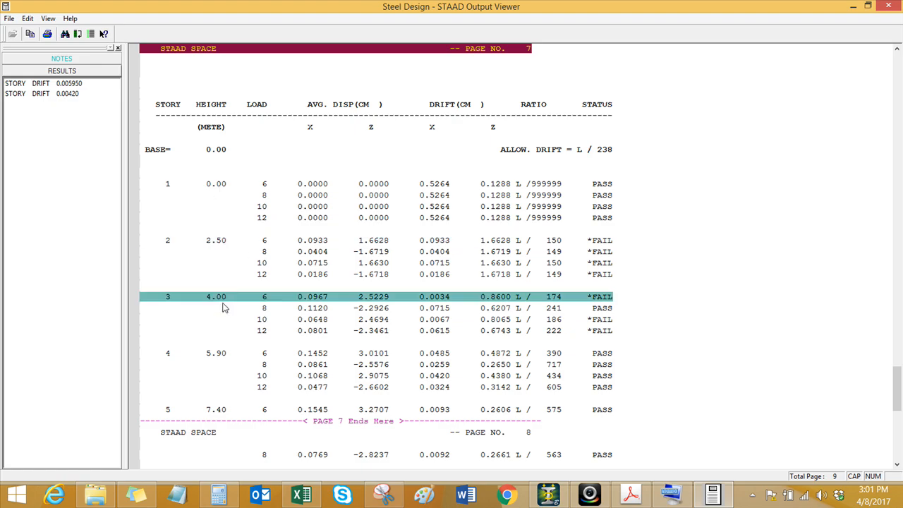
Step: Compare the story rows at 4.00 m and 7.40 m heights in both the Z-direction and X-direction drift tables
{"action": "scroll", "coordinate": [224, 303], "scroll_direction": "down", "scroll_amount": 1}
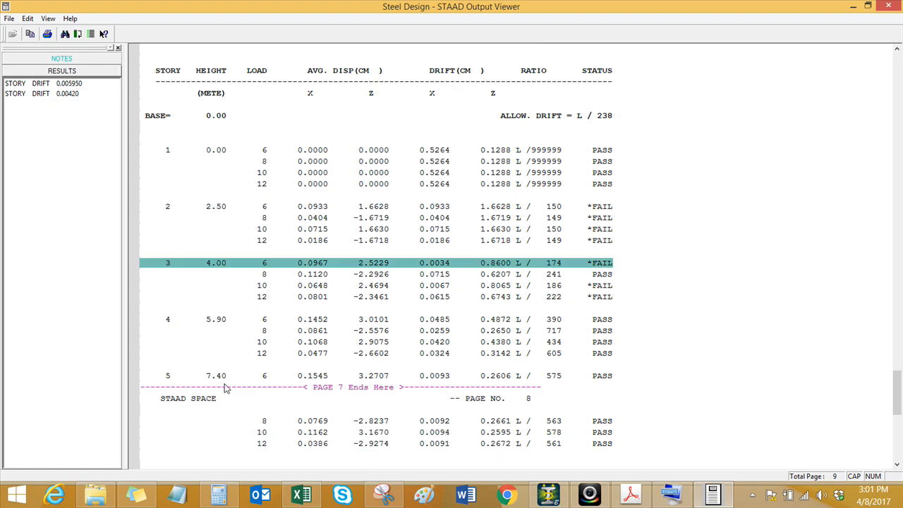
{"action": "left_click", "coordinate": [223, 381]}
{"action": "left_click", "coordinate": [217, 272]}
{"action": "left_click", "coordinate": [218, 382]}
{"action": "scroll", "coordinate": [226, 371], "scroll_direction": "down", "scroll_amount": 4}
{"action": "scroll", "coordinate": [247, 364], "scroll_direction": "up", "scroll_amount": 14}
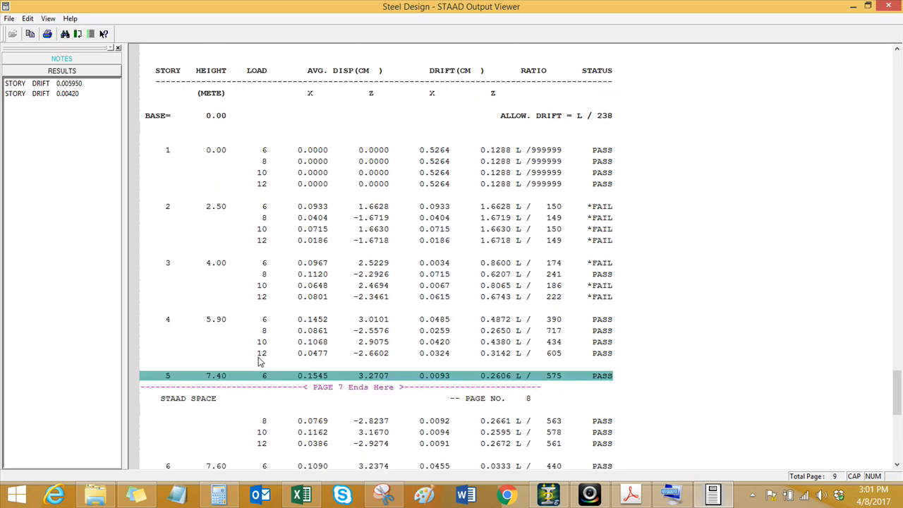
{"action": "scroll", "coordinate": [258, 361], "scroll_direction": "up", "scroll_amount": 5}
{"action": "left_click", "coordinate": [223, 201]}
{"action": "scroll", "coordinate": [226, 205], "scroll_direction": "up", "scroll_amount": 1}
{"action": "scroll", "coordinate": [570, 313], "scroll_direction": "down", "scroll_amount": 1}
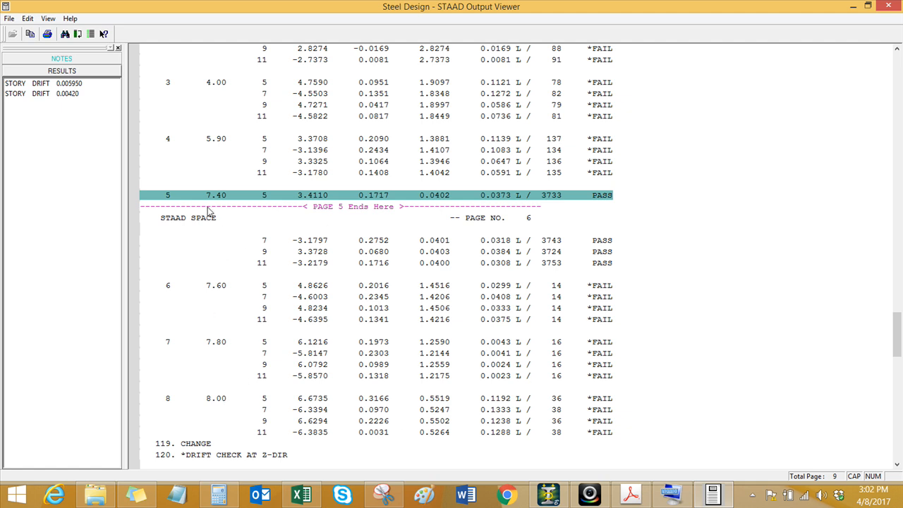
Step: Return to the structure model and measure the height of the corner column from its base support to its roof node
{"action": "left_click", "coordinate": [856, 5]}
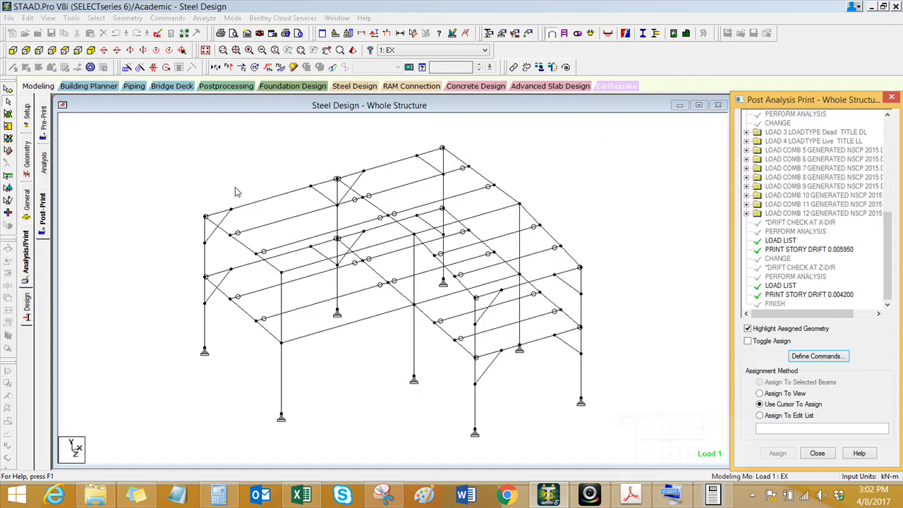
{"action": "left_click", "coordinate": [413, 33]}
{"action": "left_click", "coordinate": [205, 346]}
{"action": "left_click", "coordinate": [205, 217]}
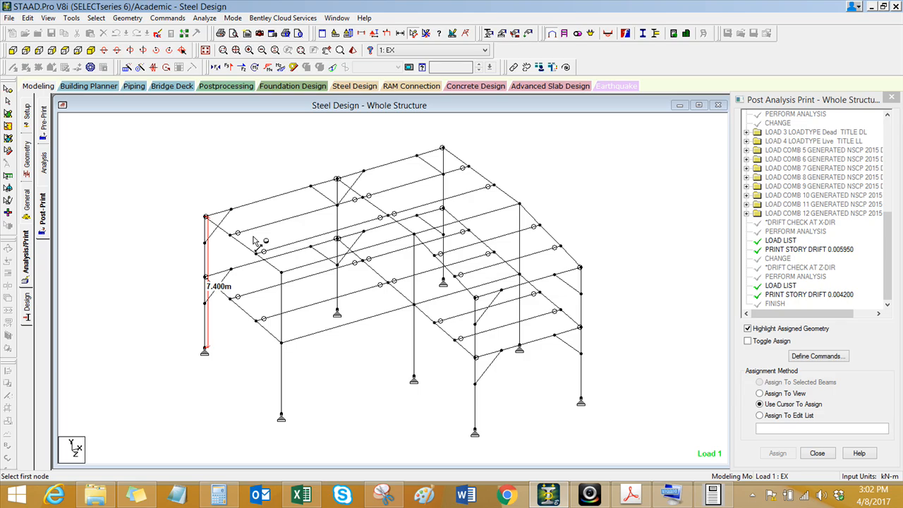
Step: Switch back to the output viewer and examine the X-direction drift ratios of story 5 for load combinations 7, 9 and 11
{"action": "left_click", "coordinate": [703, 497]}
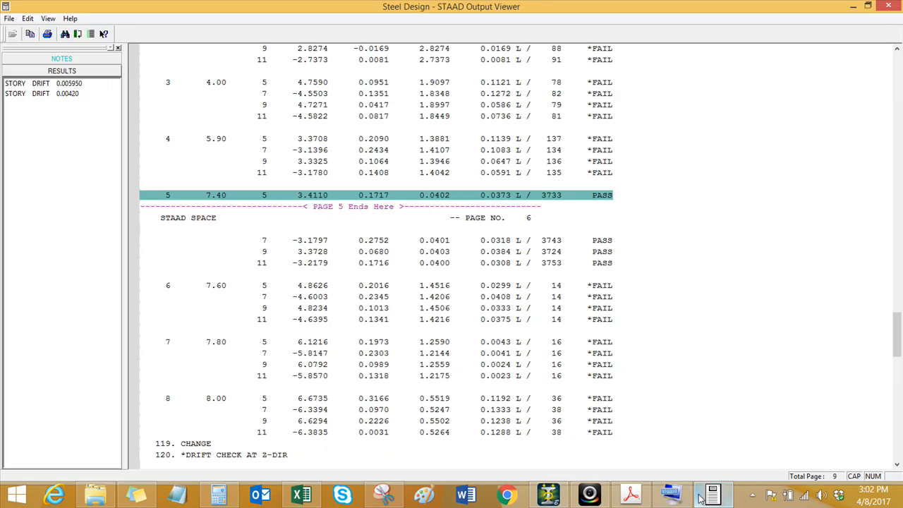
{"action": "left_click", "coordinate": [551, 241]}
{"action": "left_click", "coordinate": [554, 252]}
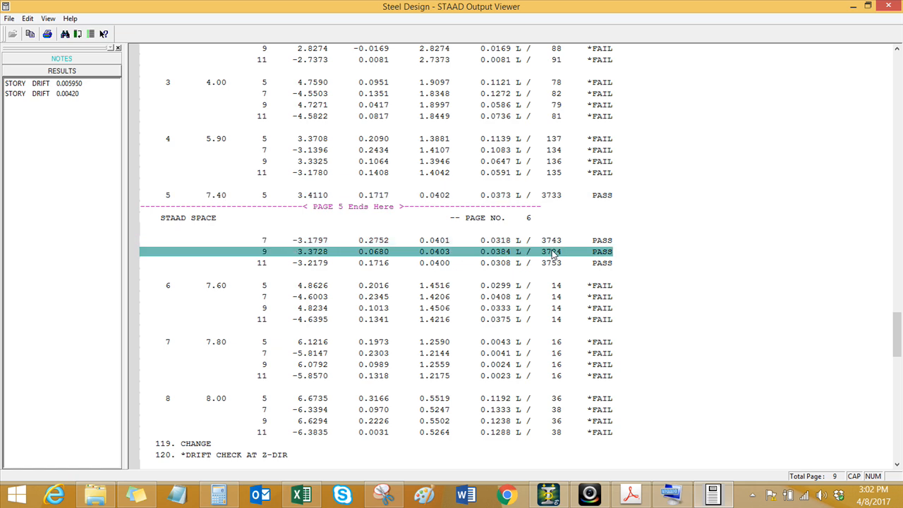
{"action": "left_click", "coordinate": [553, 243]}
{"action": "left_click", "coordinate": [553, 252]}
{"action": "left_click", "coordinate": [555, 262]}
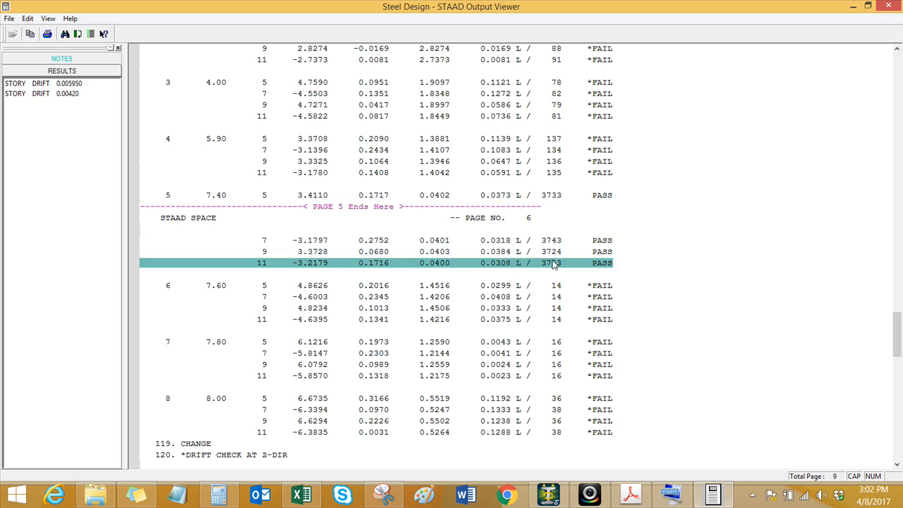
{"action": "left_click", "coordinate": [553, 252]}
{"action": "left_click", "coordinate": [553, 242]}
{"action": "left_click", "coordinate": [554, 253]}
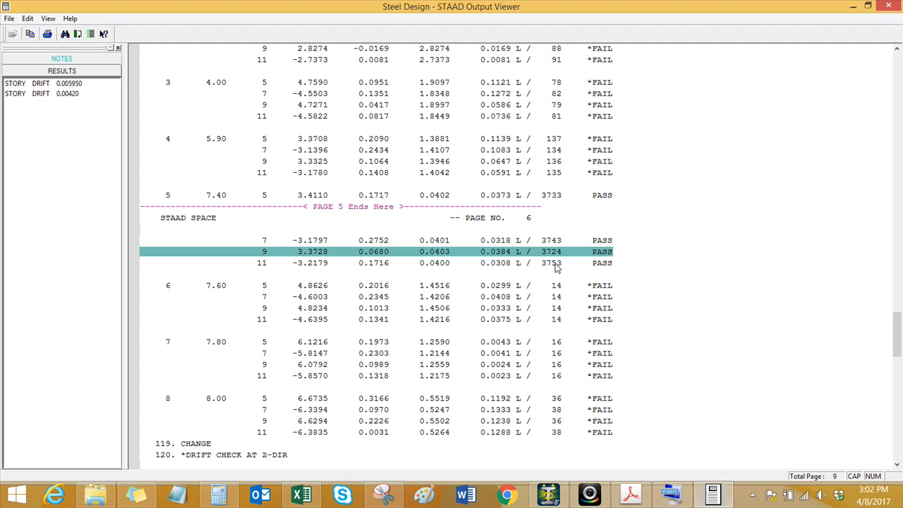
Step: Return to the model and change the column section property to HP14X102, accepting deletion of the existing analysis results
{"action": "left_click", "coordinate": [852, 7]}
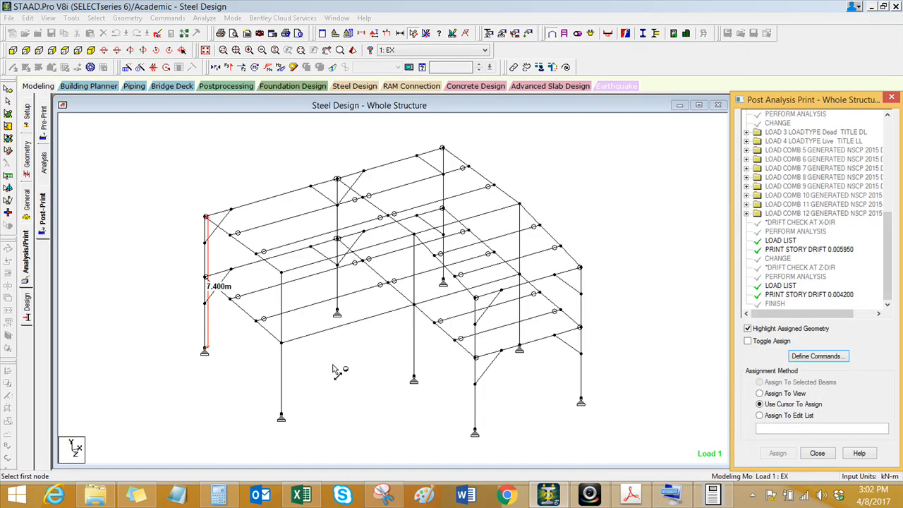
{"action": "left_click", "coordinate": [344, 359]}
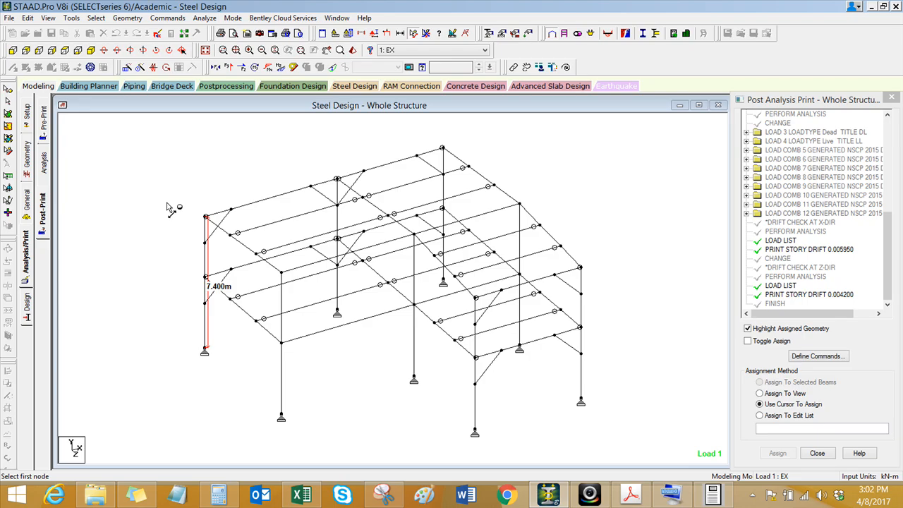
{"action": "middle_click_drag", "start_coordinate": [168, 205], "coordinate": [157, 205]}
{"action": "left_click", "coordinate": [26, 201]}
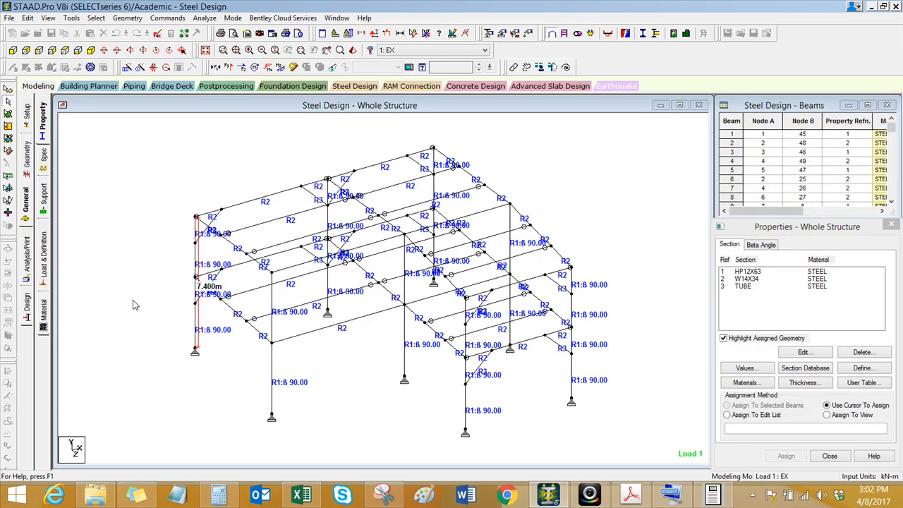
{"action": "left_click", "coordinate": [754, 274]}
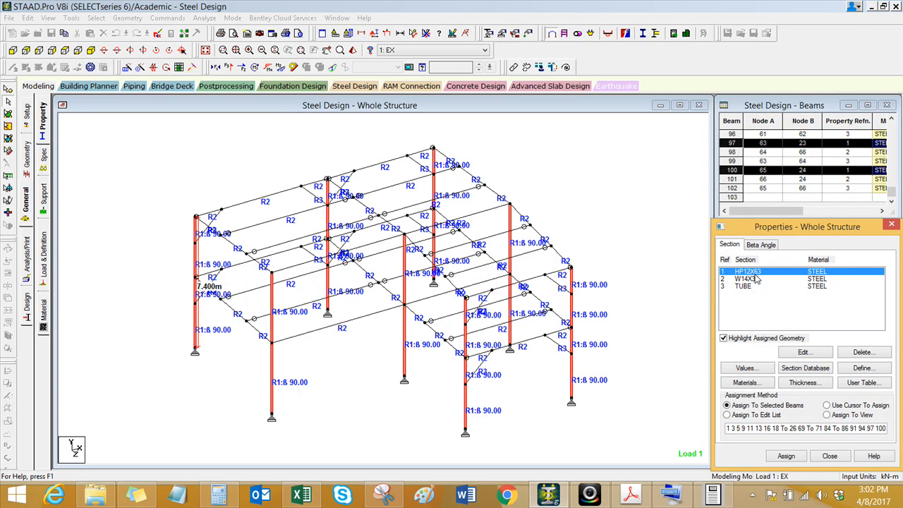
{"action": "left_click", "coordinate": [801, 355]}
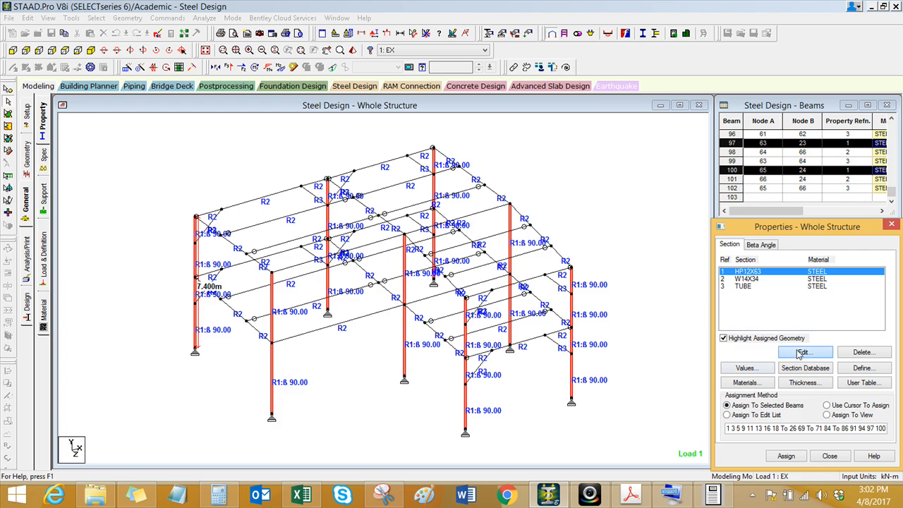
{"action": "left_click", "coordinate": [326, 132]}
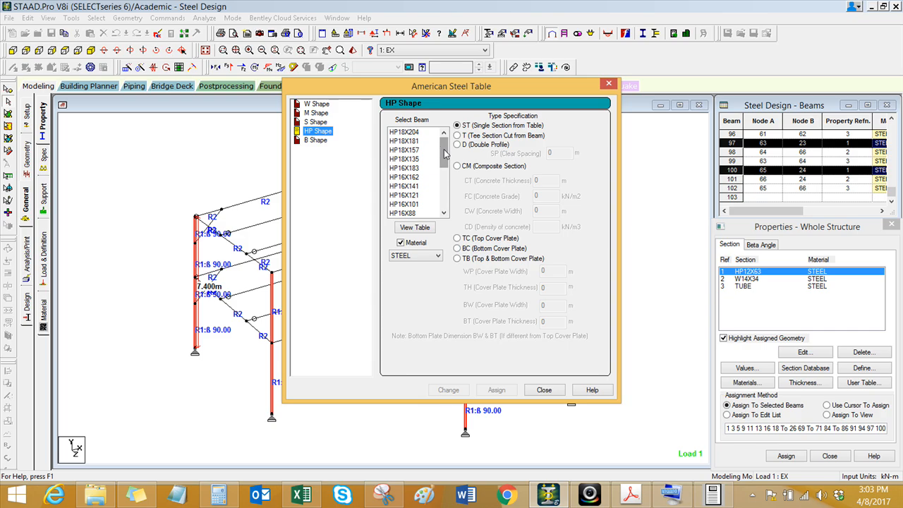
{"action": "left_click_drag", "start_coordinate": [445, 153], "coordinate": [446, 175]}
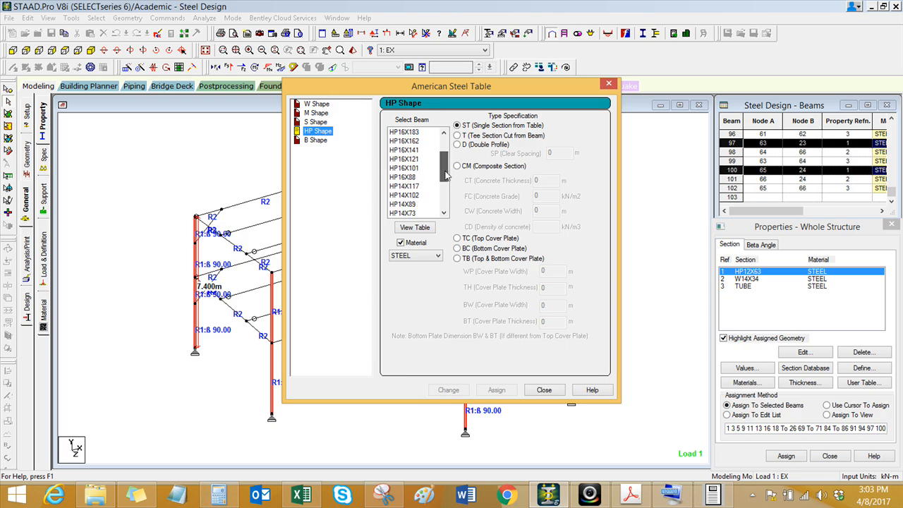
{"action": "left_click", "coordinate": [407, 195]}
{"action": "left_click", "coordinate": [452, 389]}
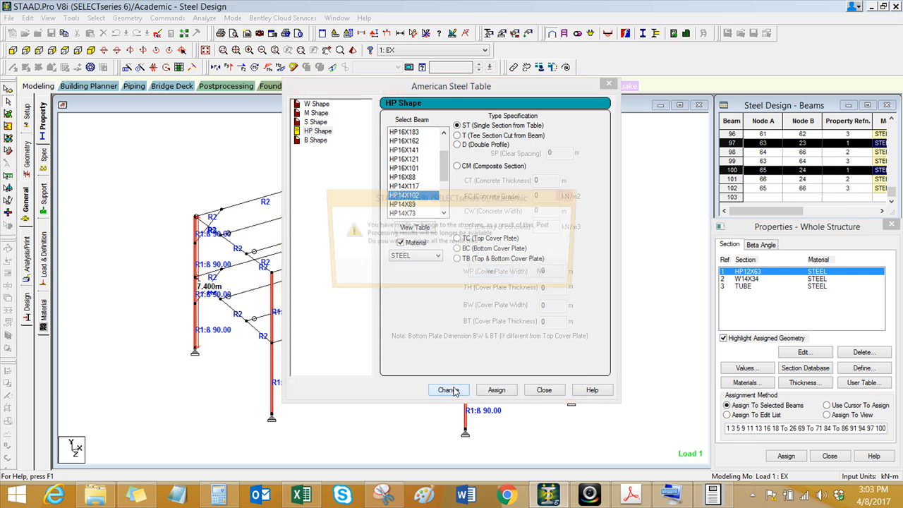
{"action": "left_click", "coordinate": [492, 276]}
{"action": "left_click", "coordinate": [543, 391]}
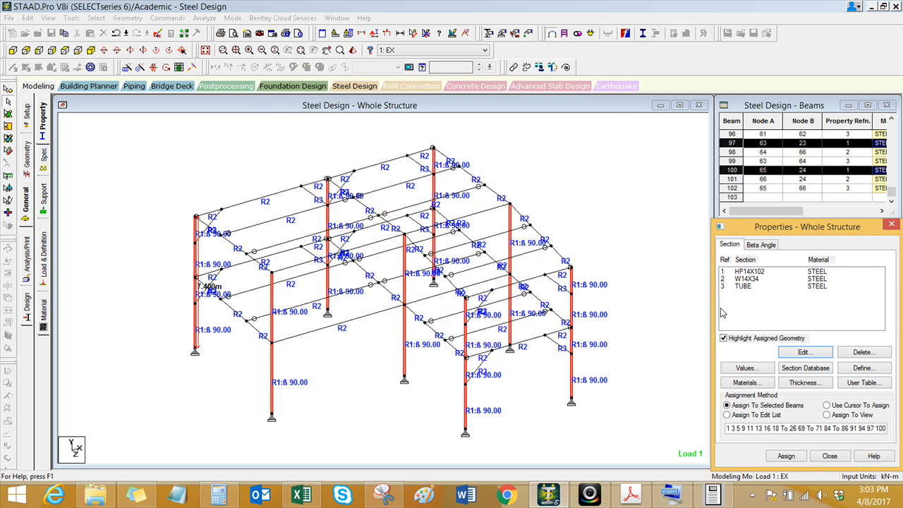
Step: Select the pin-ended secondary beams in all three bays from the plan view and return to the isometric view
{"action": "left_click", "coordinate": [745, 280]}
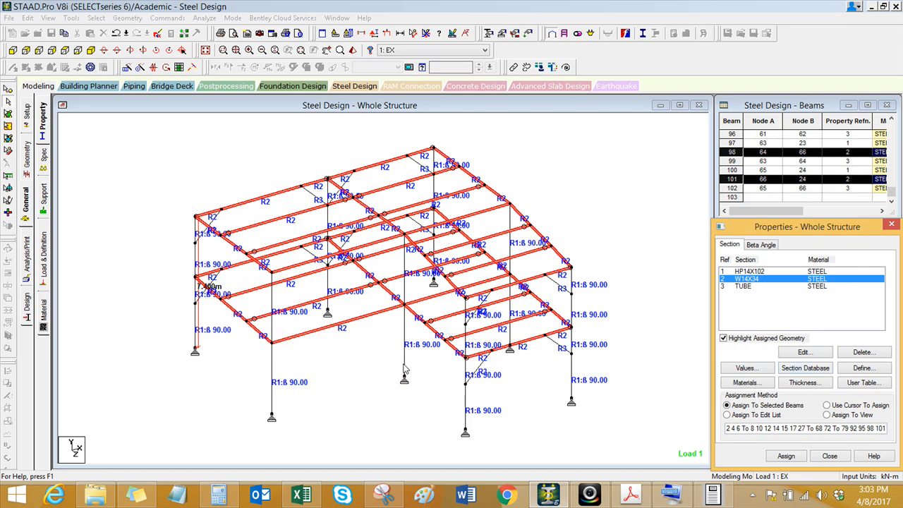
{"action": "left_click", "coordinate": [356, 345]}
{"action": "scroll", "coordinate": [326, 348], "scroll_direction": "down", "scroll_amount": 1}
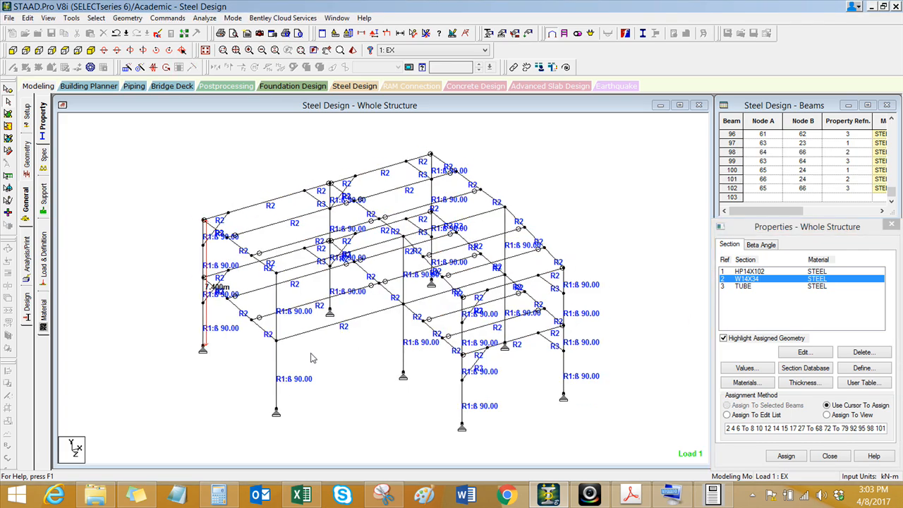
{"action": "scroll", "coordinate": [337, 304], "scroll_direction": "up", "scroll_amount": 2}
{"action": "middle_click_drag", "start_coordinate": [353, 361], "coordinate": [341, 355]}
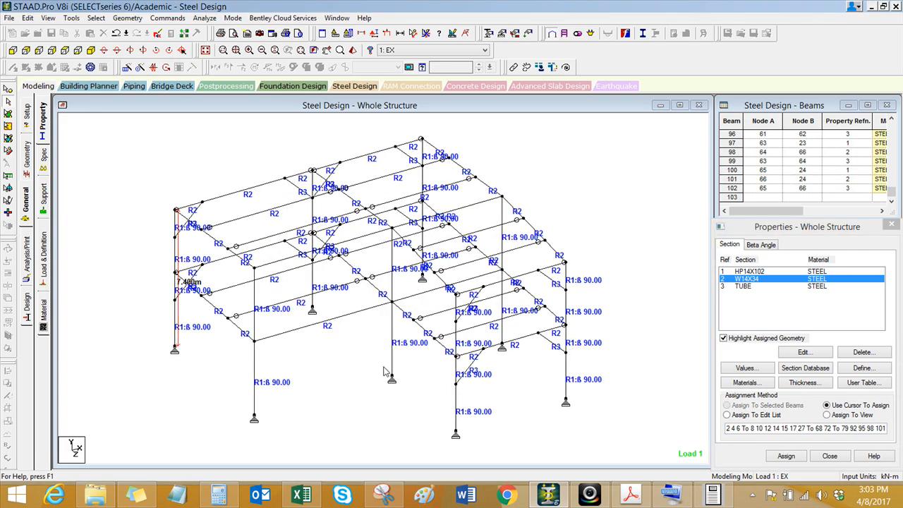
{"action": "left_click", "coordinate": [65, 50]}
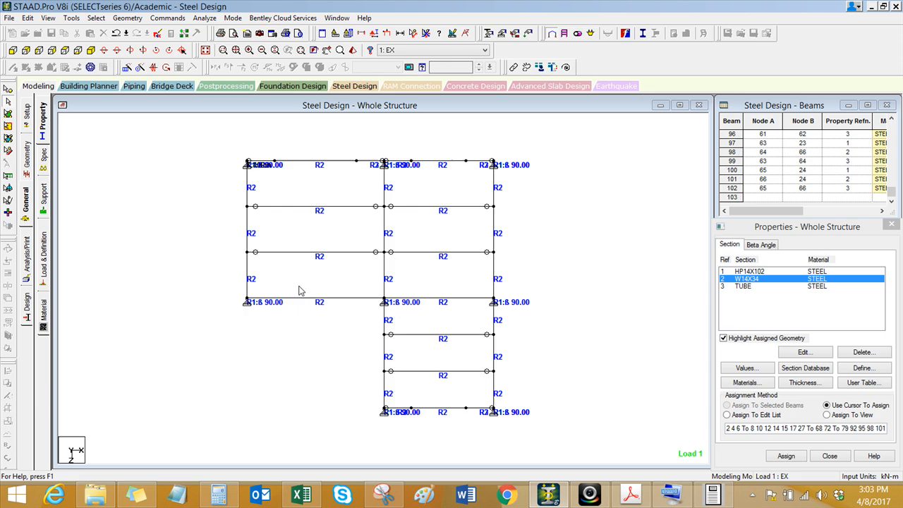
{"action": "left_click_drag", "start_coordinate": [477, 318], "coordinate": [411, 383]}
{"action": "left_click_drag", "start_coordinate": [470, 195], "coordinate": [434, 272], "text": "ctrl"}
{"action": "left_click_drag", "start_coordinate": [360, 187], "coordinate": [312, 260], "text": "ctrl"}
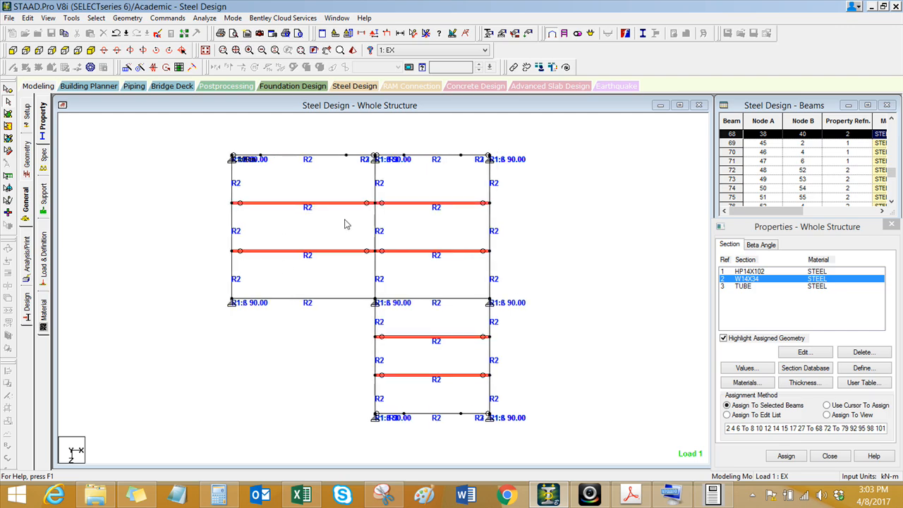
{"action": "left_click", "coordinate": [91, 51]}
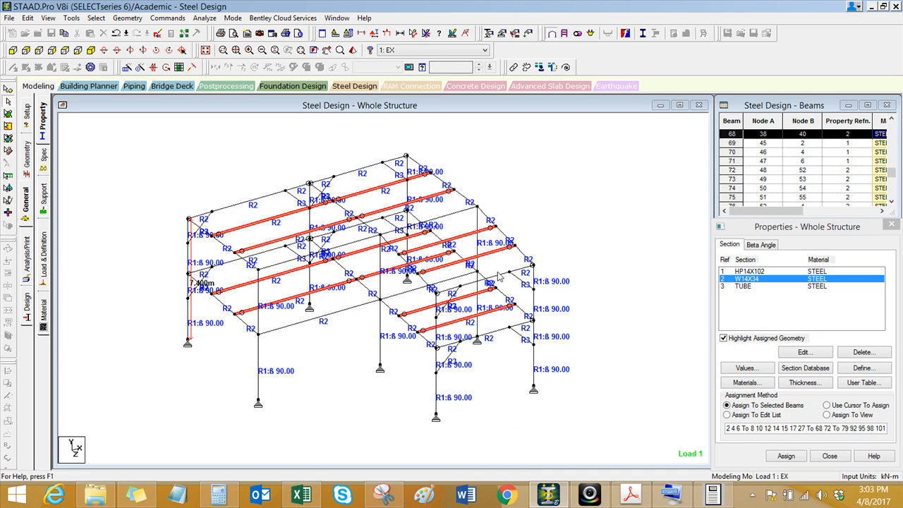
{"action": "left_click", "coordinate": [820, 372]}
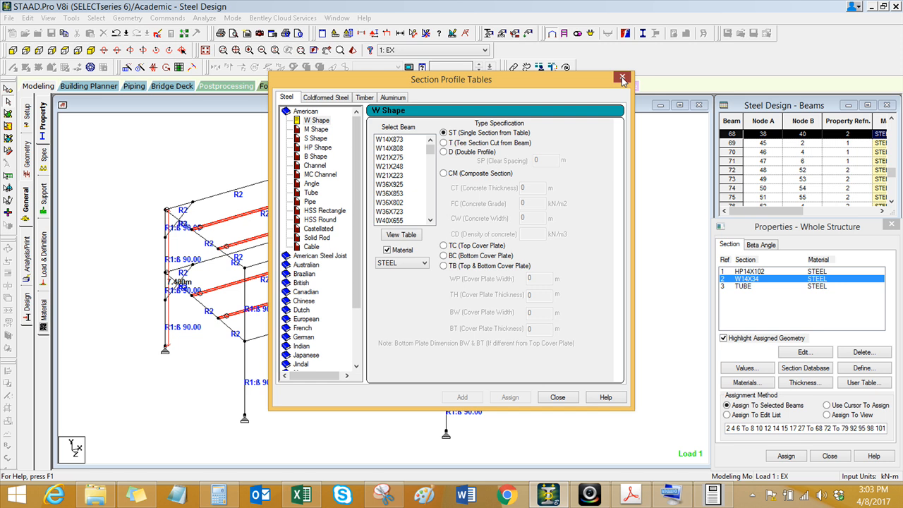
{"action": "left_click", "coordinate": [629, 74]}
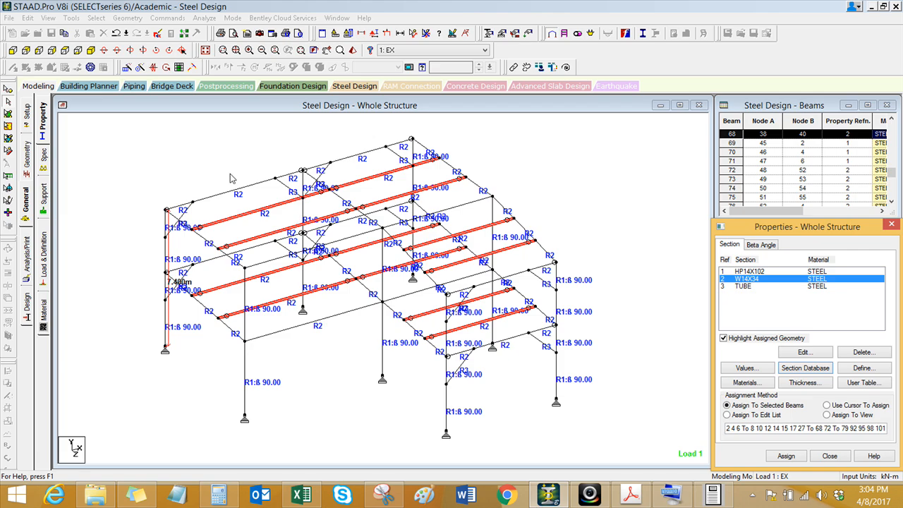
Step: Invert the beam selection and display only the selected main members, hiding the secondary beams
{"action": "left_click", "coordinate": [96, 18]}
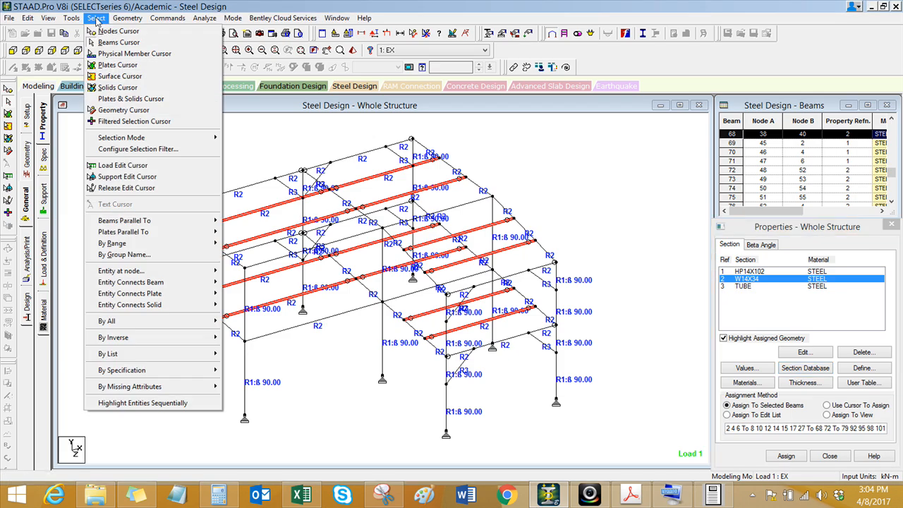
{"action": "mouse_move", "coordinate": [210, 338]}
{"action": "left_click", "coordinate": [282, 349]}
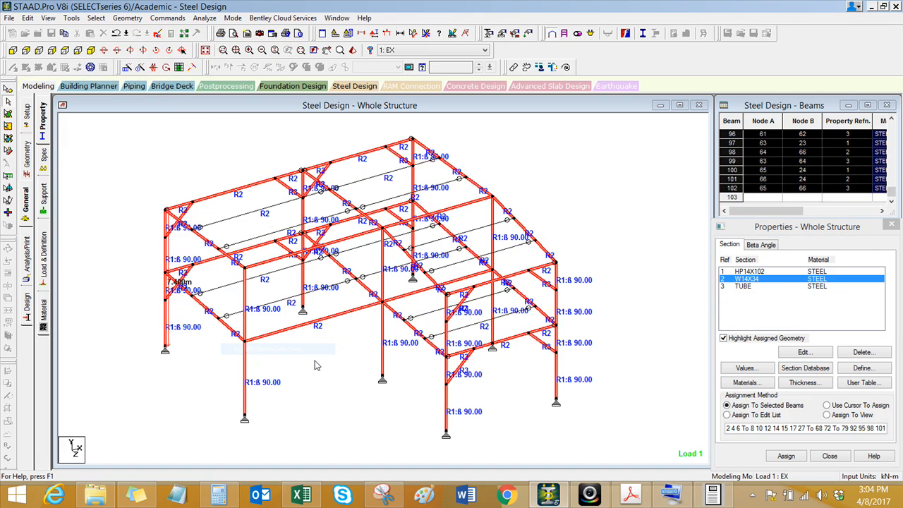
{"action": "left_click", "coordinate": [48, 18]}
{"action": "left_click", "coordinate": [71, 55]}
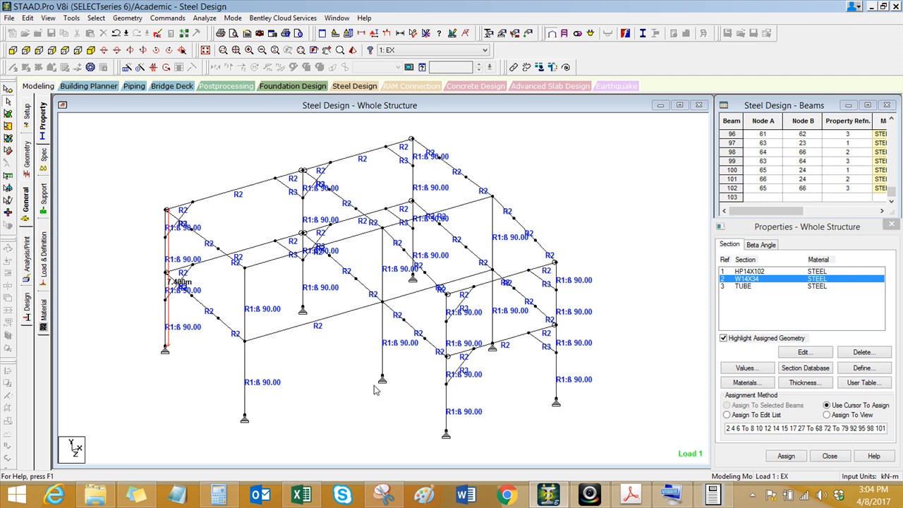
Step: Select the TUBE knee braces by their section, invert the beam selection and display only the remaining columns and main beams
{"action": "scroll", "coordinate": [367, 391], "scroll_direction": "up", "scroll_amount": 1}
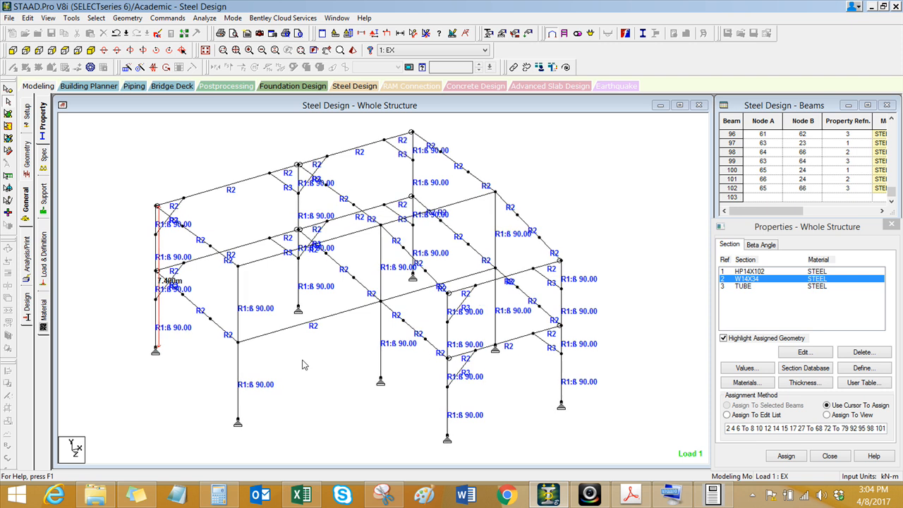
{"action": "left_click", "coordinate": [745, 286]}
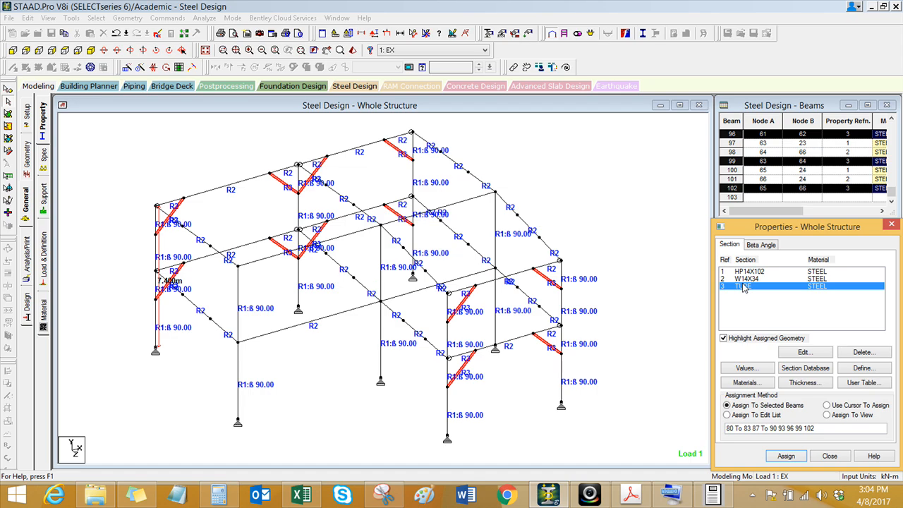
{"action": "left_click", "coordinate": [96, 18]}
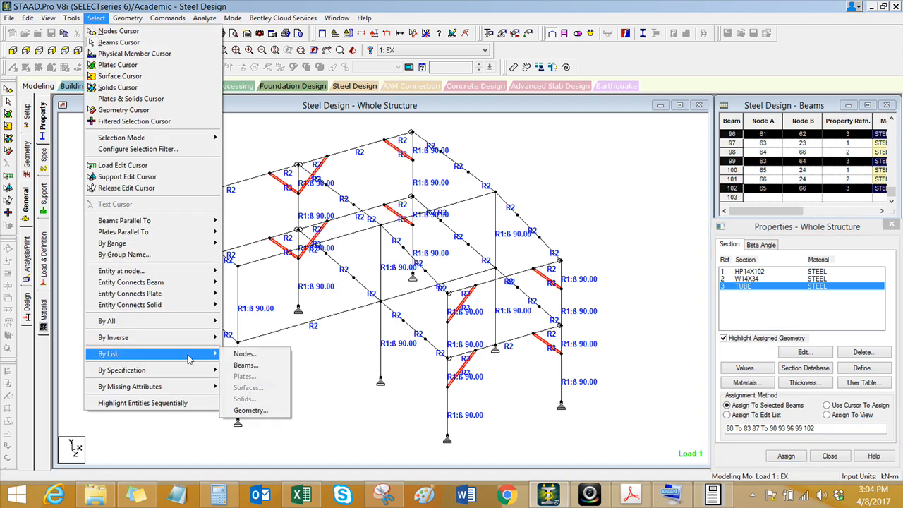
{"action": "mouse_move", "coordinate": [191, 341]}
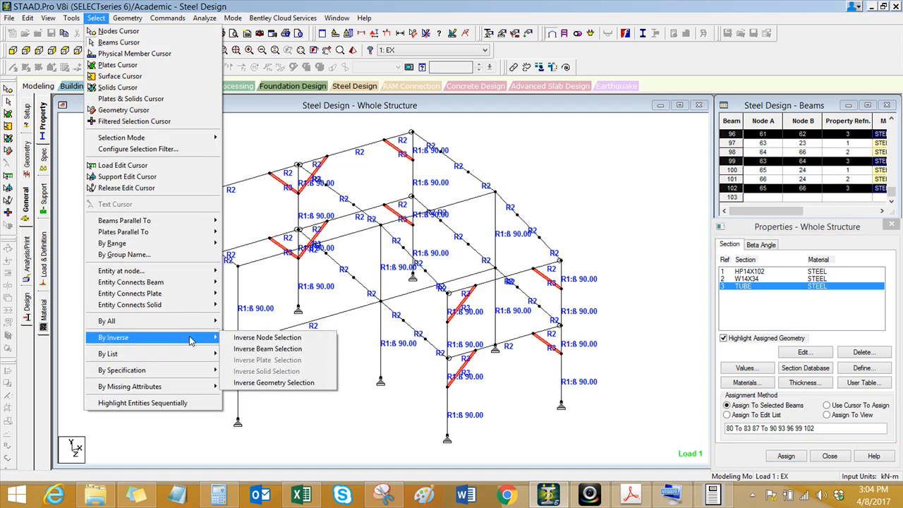
{"action": "left_click", "coordinate": [268, 349]}
{"action": "left_click", "coordinate": [51, 19]}
{"action": "left_click", "coordinate": [85, 55]}
{"action": "left_click", "coordinate": [121, 148]}
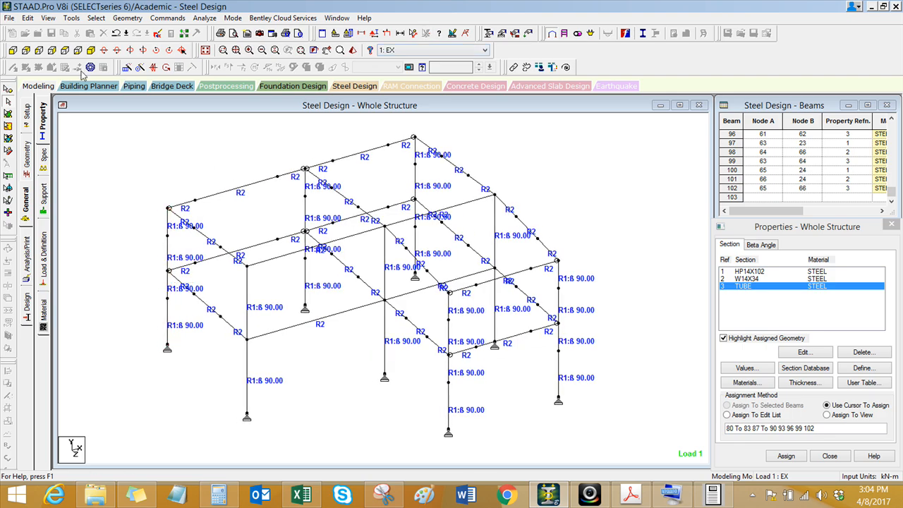
Step: Select all main beams of both levels from the front view and return to the isometric view of the whole structure
{"action": "left_click", "coordinate": [13, 50]}
{"action": "left_click_drag", "start_coordinate": [141, 148], "coordinate": [615, 184]}
{"action": "left_click_drag", "start_coordinate": [133, 275], "coordinate": [612, 287], "text": "ctrl"}
{"action": "left_click", "coordinate": [158, 51]}
{"action": "scroll", "coordinate": [346, 341], "scroll_direction": "up", "scroll_amount": 1}
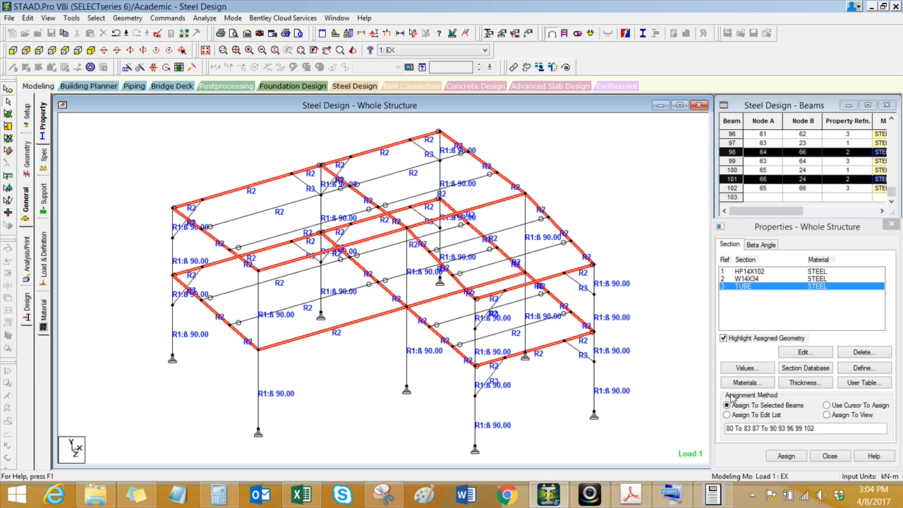
Step: Assign the American W shape W16X67 in STEEL to the selected main beams from the section database
{"action": "left_click", "coordinate": [787, 370]}
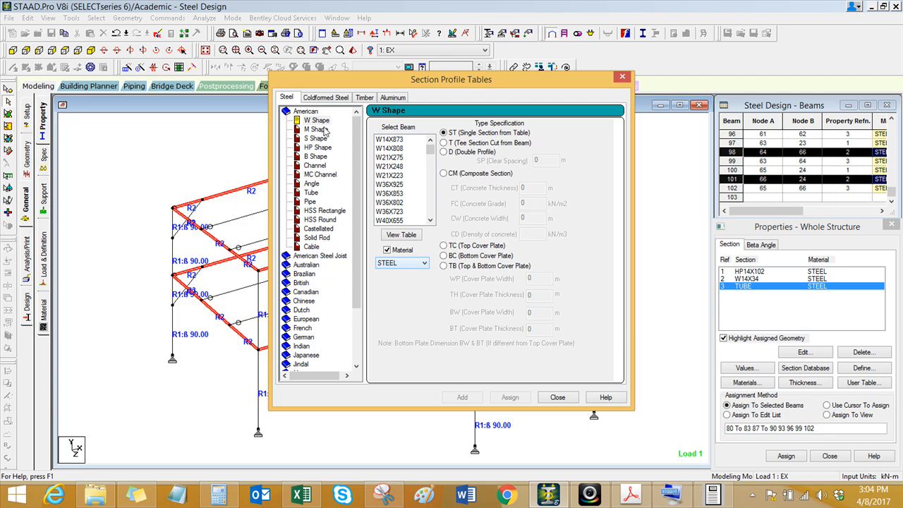
{"action": "left_click_drag", "start_coordinate": [430, 148], "coordinate": [429, 188]}
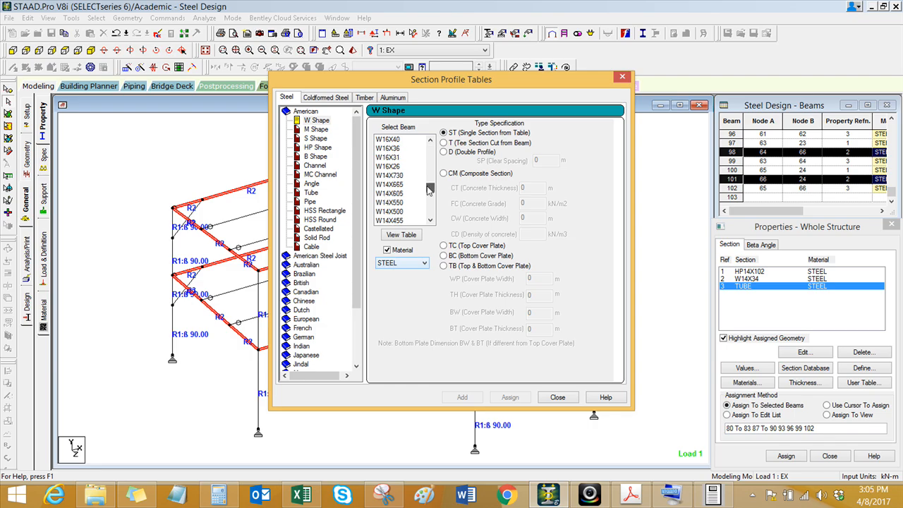
{"action": "left_click", "coordinate": [399, 158]}
{"action": "scroll", "coordinate": [399, 173], "scroll_direction": "up", "scroll_amount": 1}
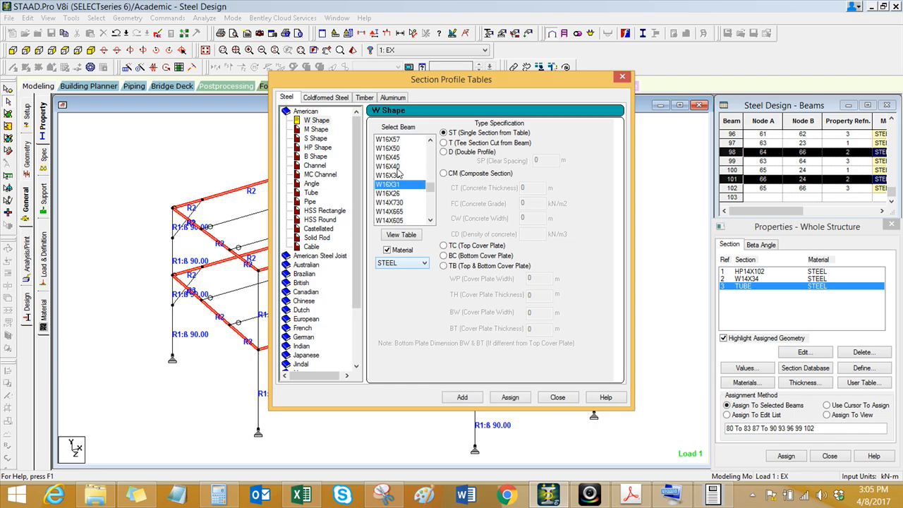
{"action": "left_click", "coordinate": [393, 141]}
{"action": "scroll", "coordinate": [396, 176], "scroll_direction": "up", "scroll_amount": 1}
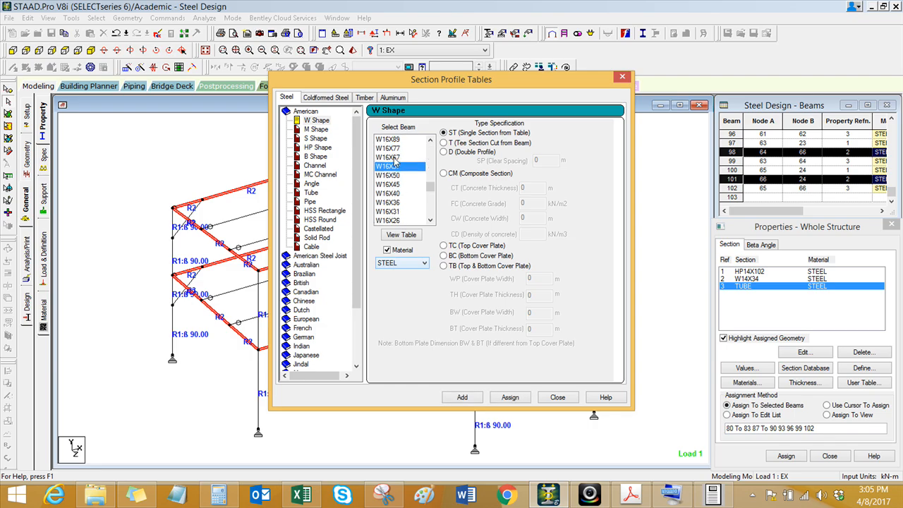
{"action": "left_click", "coordinate": [394, 158]}
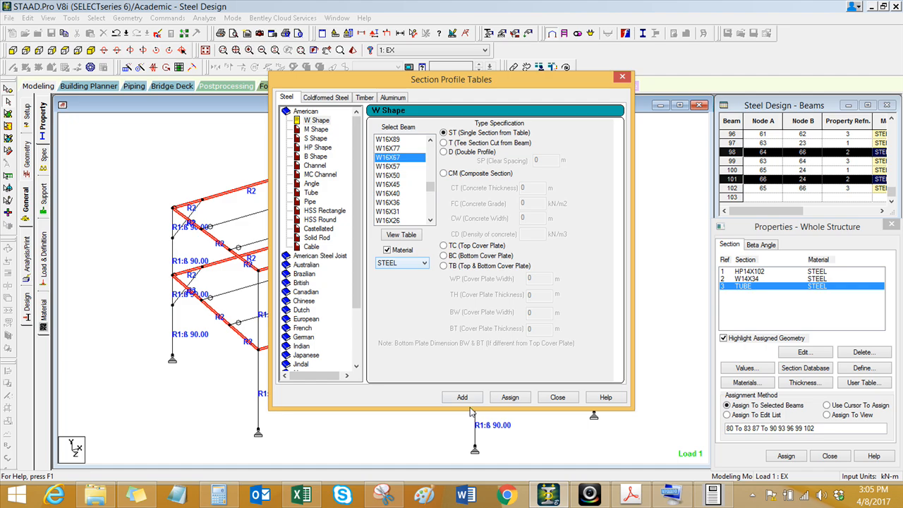
{"action": "left_click", "coordinate": [510, 397]}
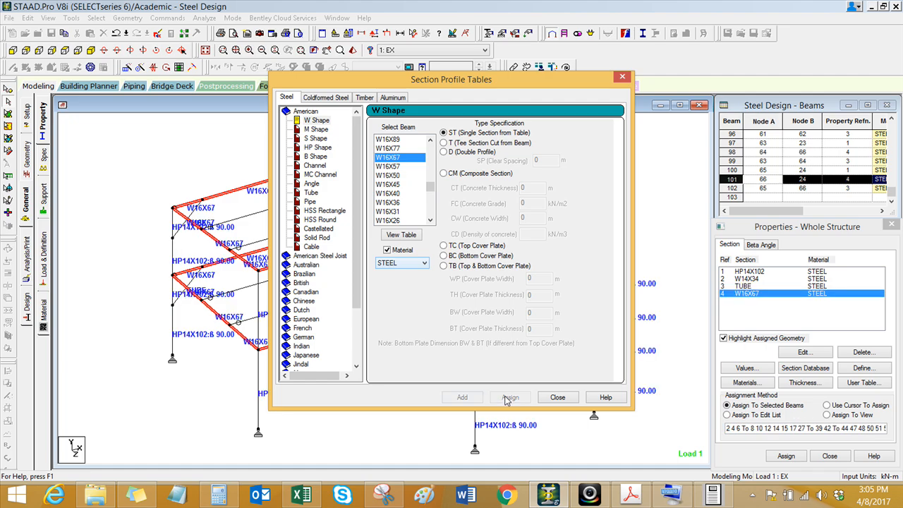
{"action": "left_click", "coordinate": [557, 397]}
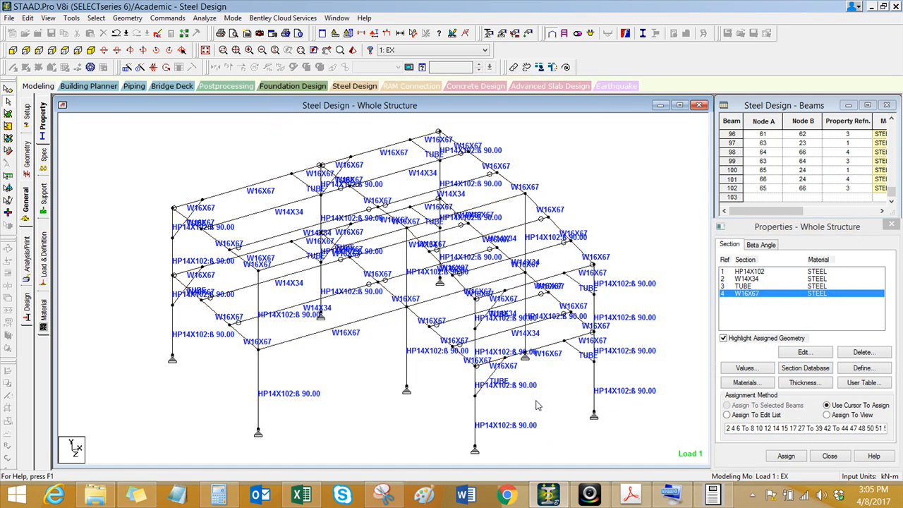
Step: Close the output viewer that still holds the previous analysis results
{"action": "left_click", "coordinate": [353, 50]}
{"action": "left_click_drag", "start_coordinate": [475, 214], "coordinate": [474, 155]}
{"action": "scroll", "coordinate": [536, 283], "scroll_direction": "up", "scroll_amount": 2}
{"action": "left_click", "coordinate": [888, 165]}
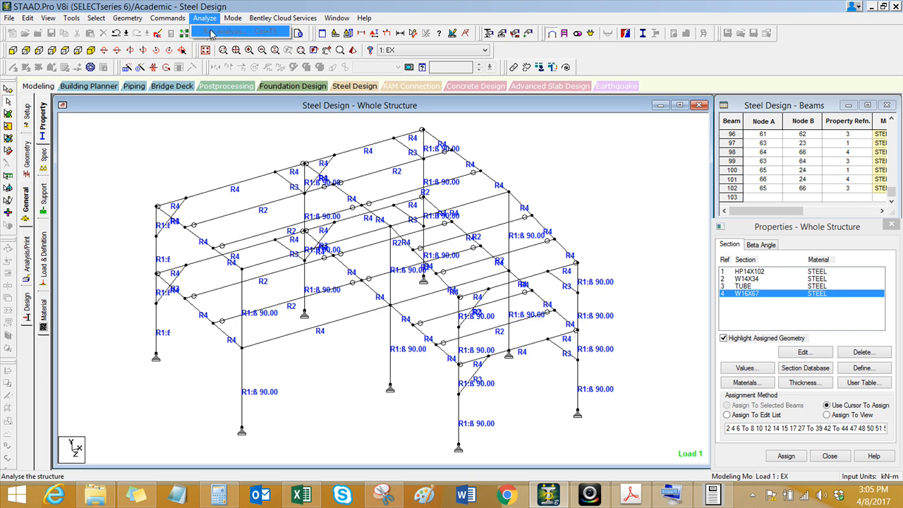
{"action": "left_click", "coordinate": [709, 502]}
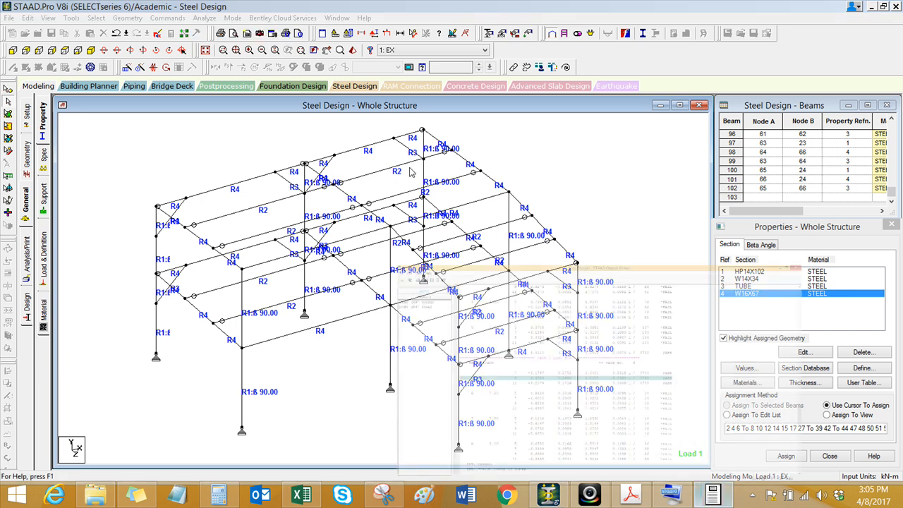
{"action": "left_click", "coordinate": [898, 4]}
Step: Run the analysis with the new sections and open its output file
{"action": "left_click", "coordinate": [205, 18]}
{"action": "left_click", "coordinate": [226, 31]}
{"action": "left_click", "coordinate": [381, 266]}
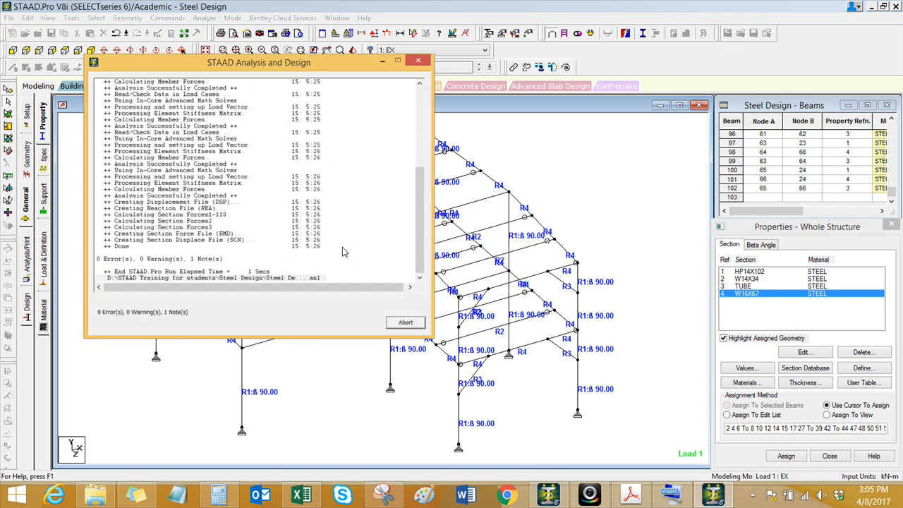
{"action": "left_click", "coordinate": [111, 300]}
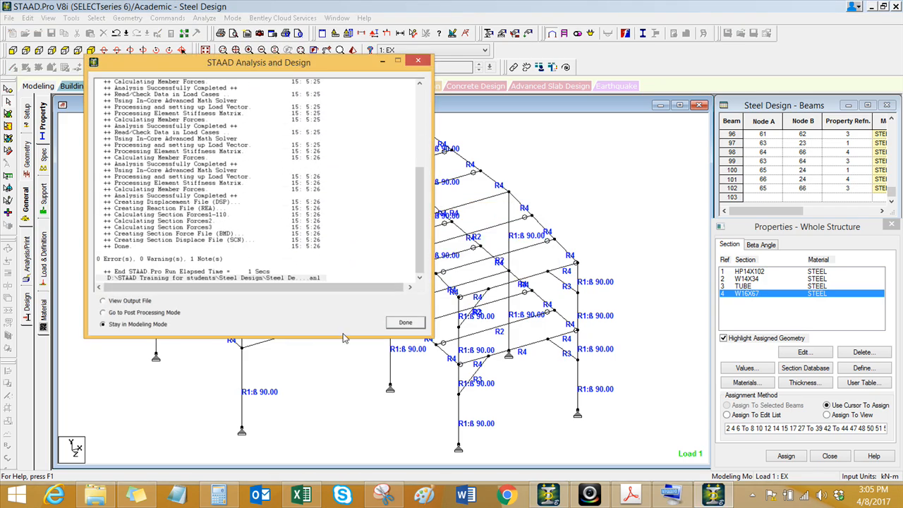
{"action": "left_click", "coordinate": [405, 324]}
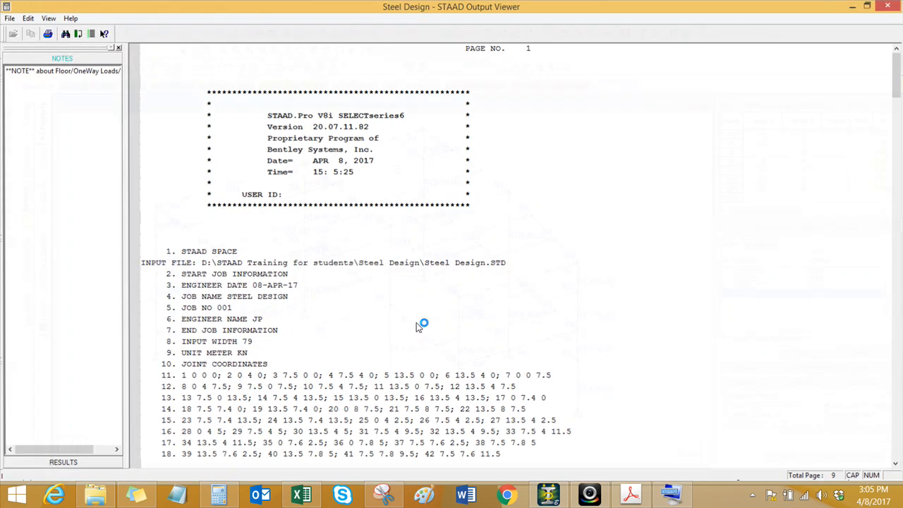
Step: Go to the story drift 0.005950 results and examine the X-direction ratios and status of every story
{"action": "left_click", "coordinate": [71, 351]}
{"action": "left_click", "coordinate": [79, 84]}
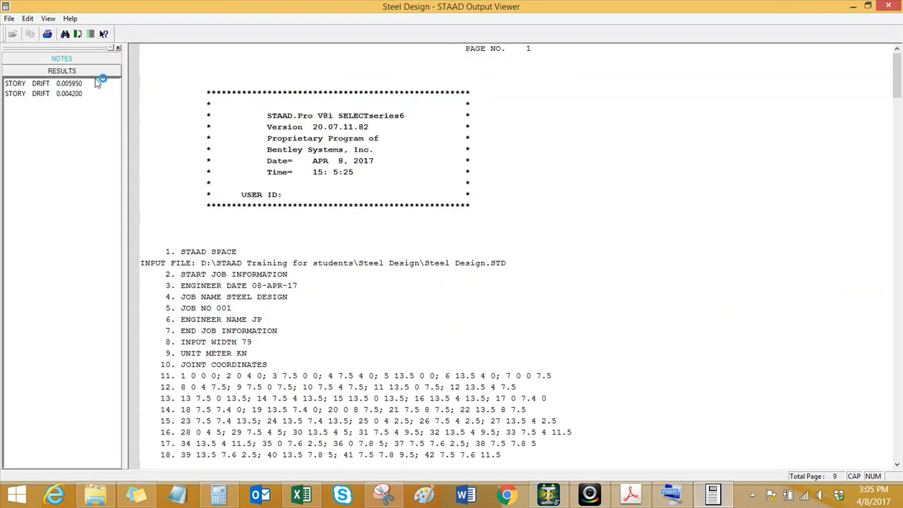
{"action": "left_click", "coordinate": [489, 302]}
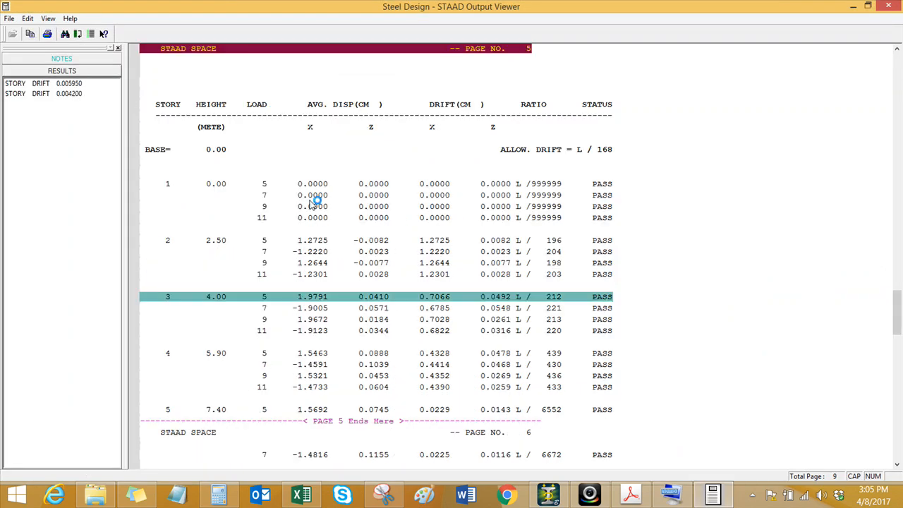
{"action": "left_click", "coordinate": [319, 183]}
{"action": "left_click", "coordinate": [317, 196]}
{"action": "scroll", "coordinate": [370, 300], "scroll_direction": "down", "scroll_amount": 5}
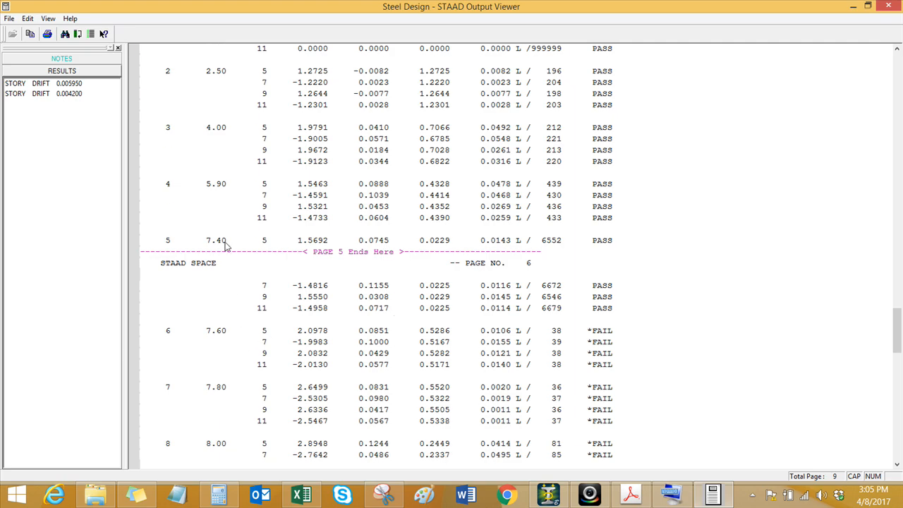
{"action": "left_click", "coordinate": [226, 244]}
{"action": "left_click_drag", "start_coordinate": [226, 333], "coordinate": [233, 432]}
{"action": "scroll", "coordinate": [233, 385], "scroll_direction": "down", "scroll_amount": 1}
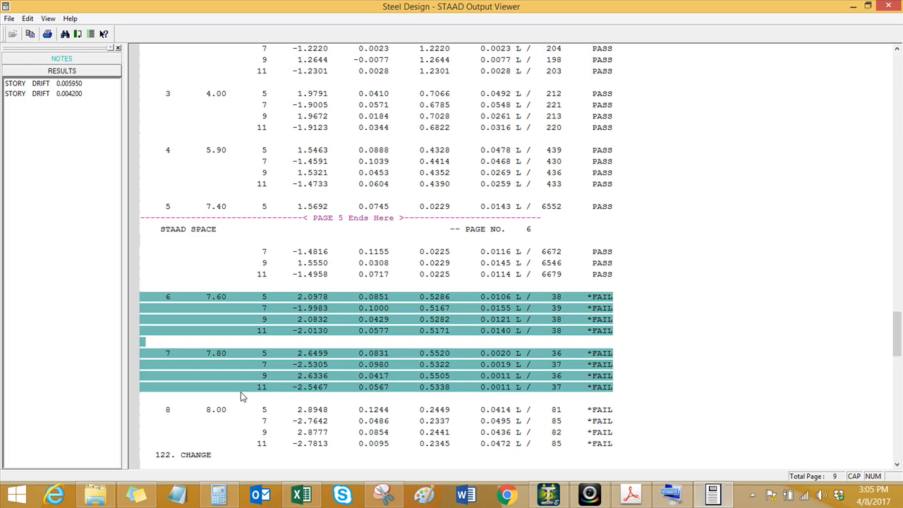
Step: Look at the sloping roof levels in the model and recheck the X-direction drift ratios up to story 5 in the output
{"action": "left_click", "coordinate": [852, 7]}
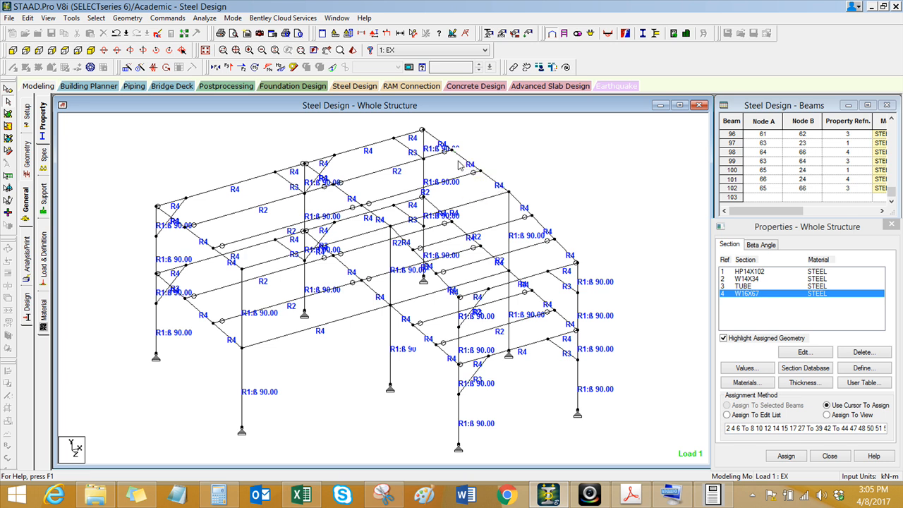
{"action": "middle_click_drag", "start_coordinate": [458, 164], "coordinate": [436, 168]}
{"action": "scroll", "coordinate": [429, 168], "scroll_direction": "down", "scroll_amount": 2}
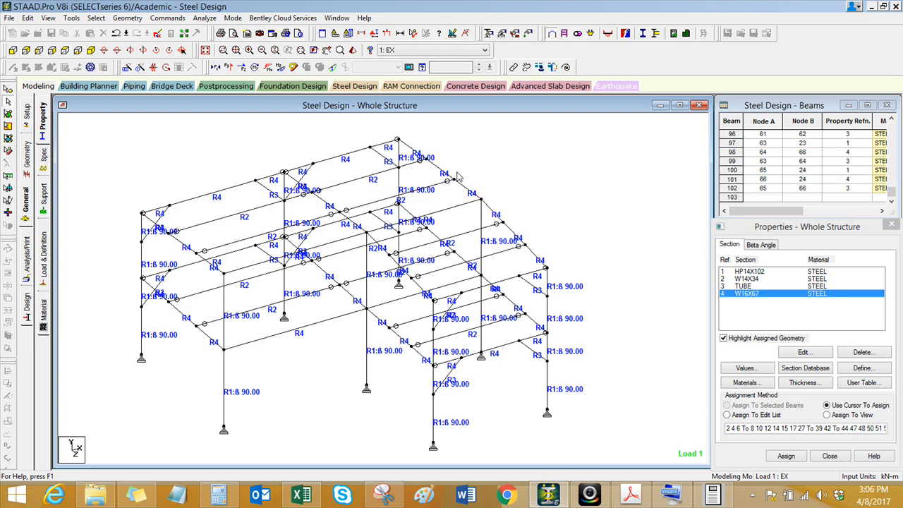
{"action": "left_click", "coordinate": [715, 496]}
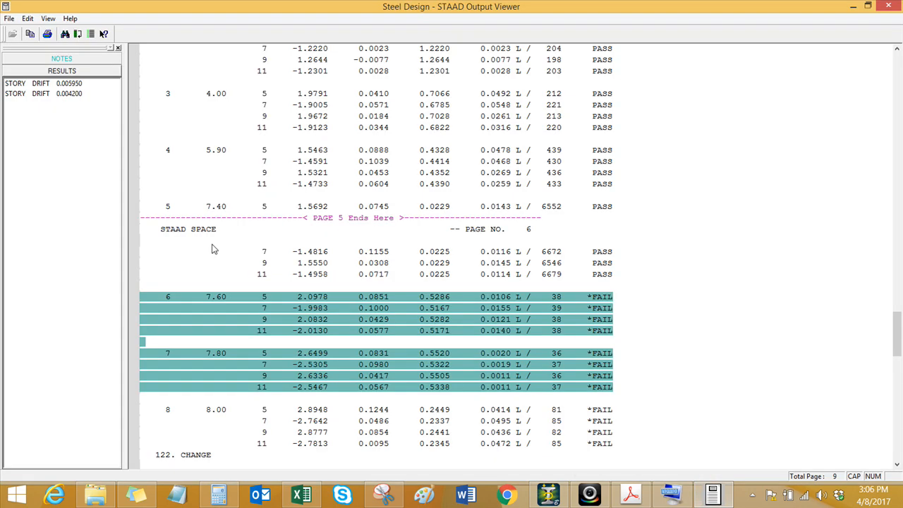
{"action": "left_click", "coordinate": [204, 209]}
{"action": "scroll", "coordinate": [221, 222], "scroll_direction": "up", "scroll_amount": 1}
{"action": "scroll", "coordinate": [281, 275], "scroll_direction": "up", "scroll_amount": 1}
{"action": "scroll", "coordinate": [540, 317], "scroll_direction": "up", "scroll_amount": 2}
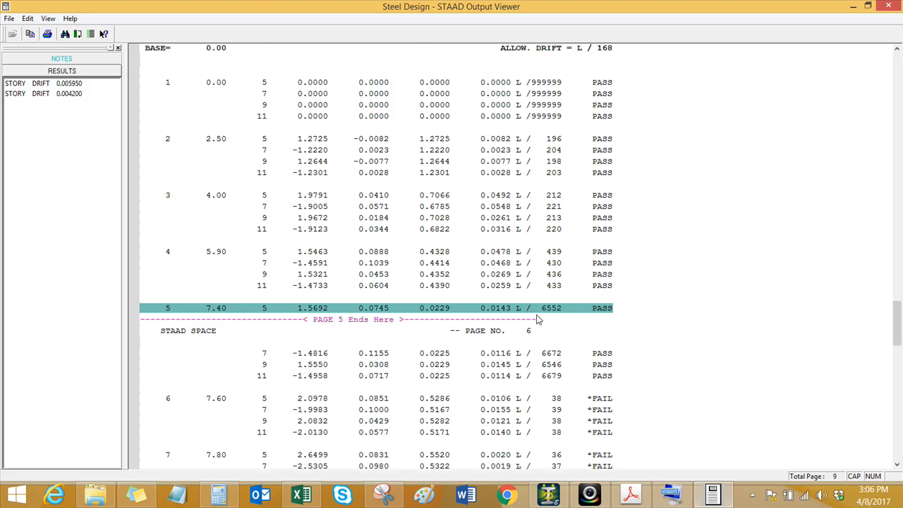
{"action": "key", "text": "Up"}
{"action": "key", "text": "Up"}
{"action": "key", "text": "Up"}
{"action": "key", "text": "Up"}
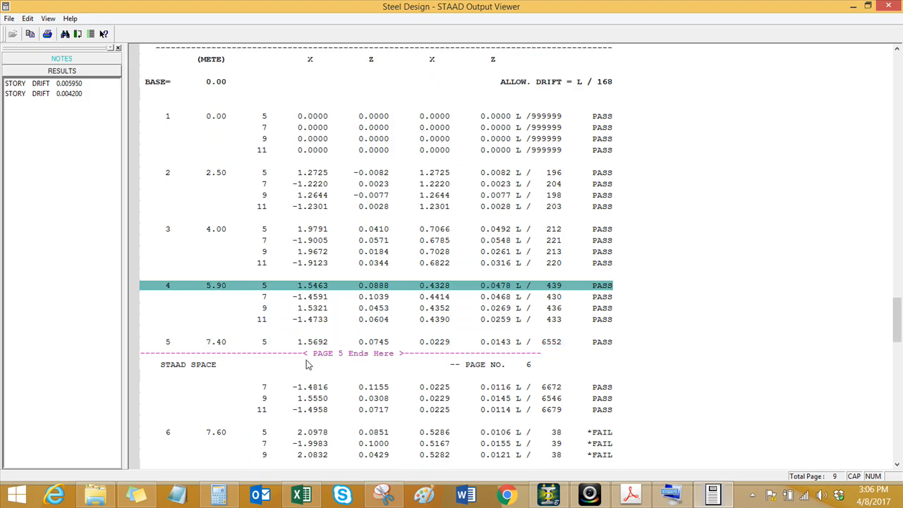
Step: Go to the story drift 0.004200 results and compare the Z-direction ratios of story 2 with the allowable drift
{"action": "left_click", "coordinate": [61, 94]}
{"action": "left_click", "coordinate": [65, 84]}
{"action": "left_click", "coordinate": [65, 94]}
{"action": "left_click", "coordinate": [381, 274]}
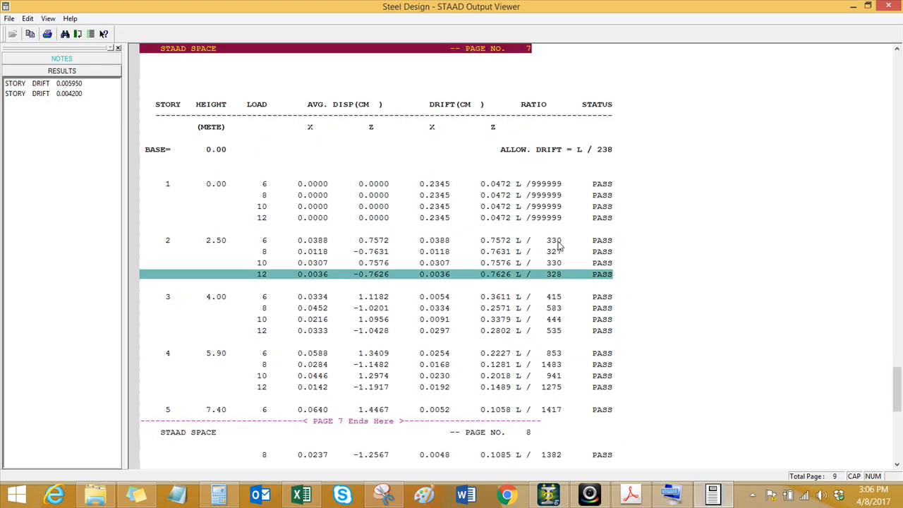
{"action": "left_click", "coordinate": [557, 243]}
{"action": "left_click", "coordinate": [558, 252]}
{"action": "left_click", "coordinate": [598, 151]}
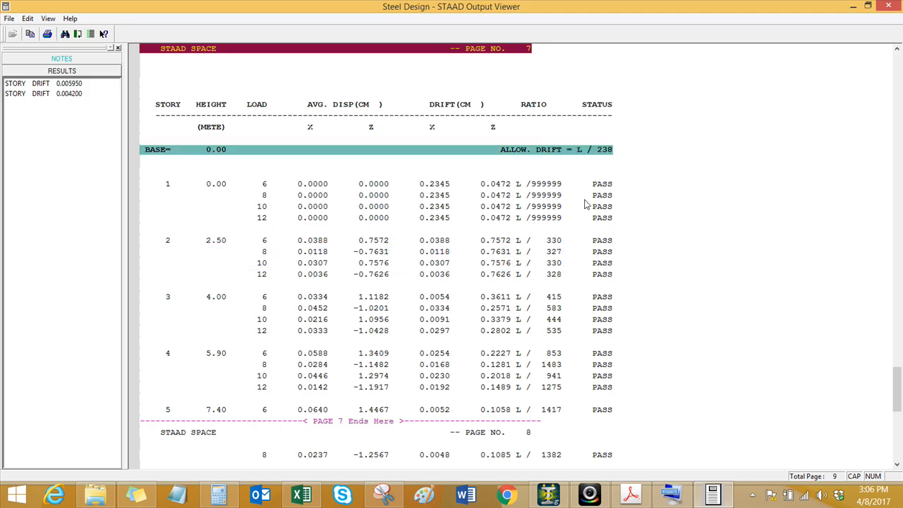
{"action": "left_click", "coordinate": [557, 252]}
{"action": "left_click", "coordinate": [554, 277]}
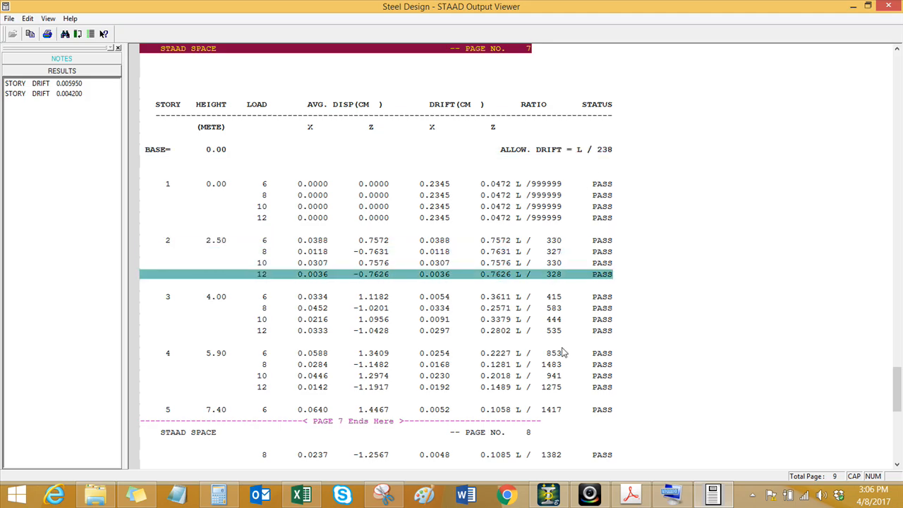
Step: Examine the Z-direction drift ratios of stories 3 and 2 for load combinations 6, 8, 10 and 12
{"action": "left_click", "coordinate": [217, 300]}
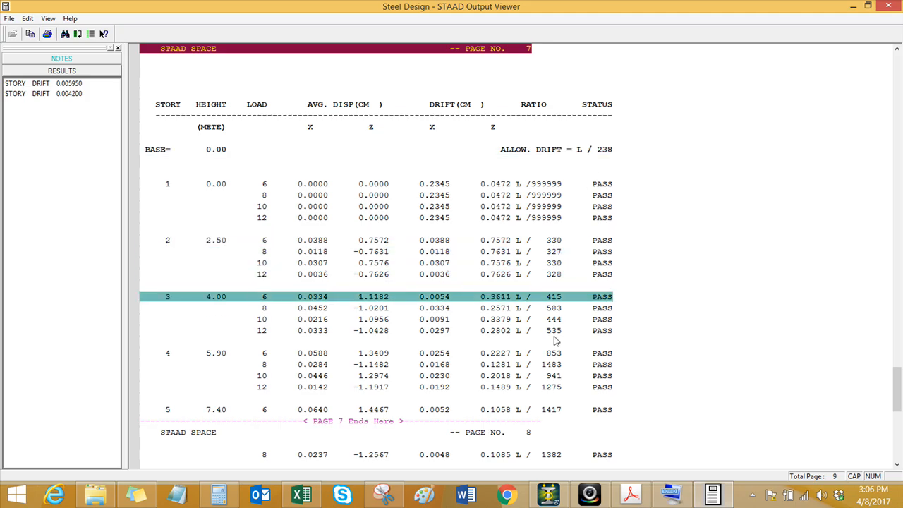
{"action": "left_click", "coordinate": [555, 332]}
{"action": "left_click", "coordinate": [554, 321]}
{"action": "left_click", "coordinate": [555, 310]}
{"action": "left_click", "coordinate": [554, 298]}
{"action": "left_click", "coordinate": [555, 275]}
{"action": "left_click", "coordinate": [556, 264]}
{"action": "left_click", "coordinate": [556, 252]}
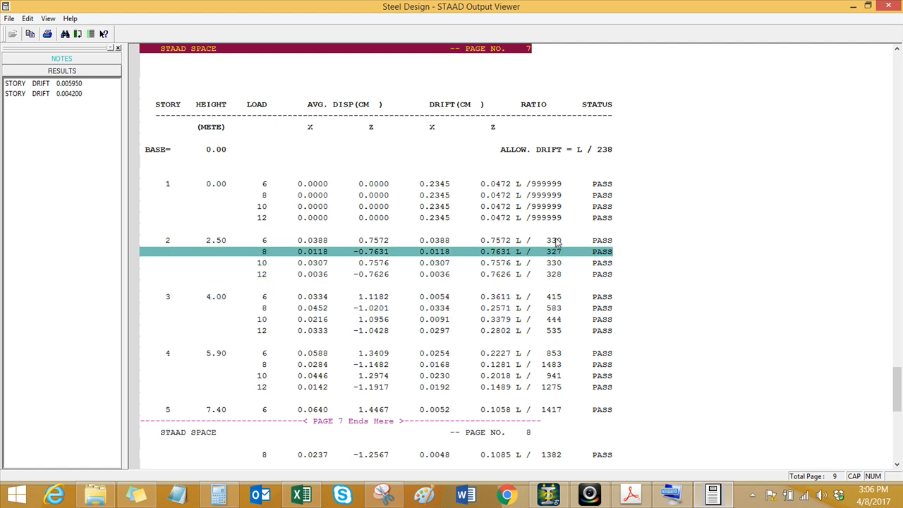
{"action": "left_click", "coordinate": [557, 242]}
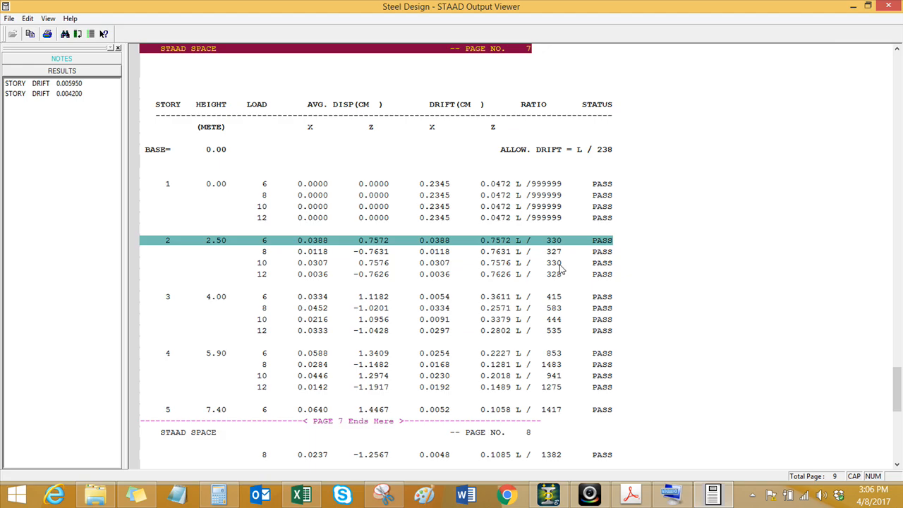
Step: Return to the X-direction drift table and compare the ratios of story 2 with the allowable drift
{"action": "scroll", "coordinate": [559, 264], "scroll_direction": "up", "scroll_amount": 8}
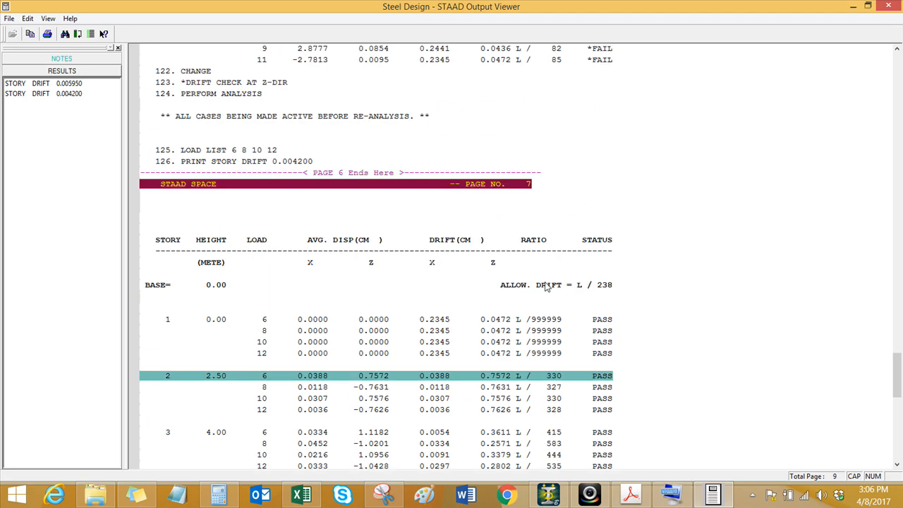
{"action": "scroll", "coordinate": [531, 268], "scroll_direction": "up", "scroll_amount": 14}
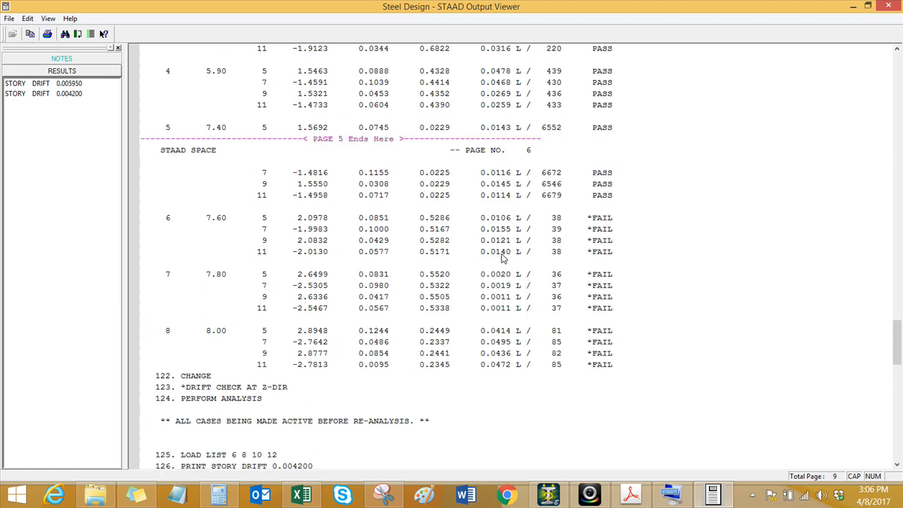
{"action": "left_click", "coordinate": [611, 140]}
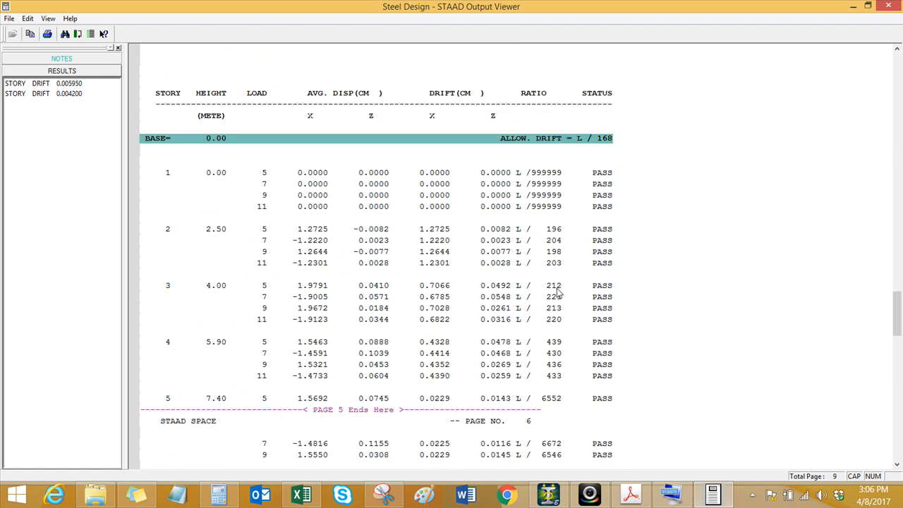
{"action": "left_click", "coordinate": [556, 230]}
{"action": "left_click", "coordinate": [540, 241]}
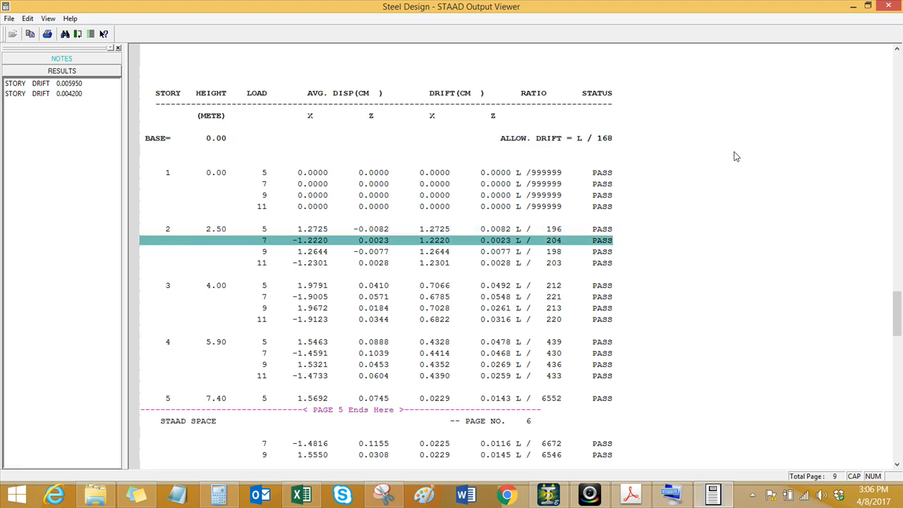
Step: Close the output viewer and return to the frame model
{"action": "left_click", "coordinate": [889, 7]}
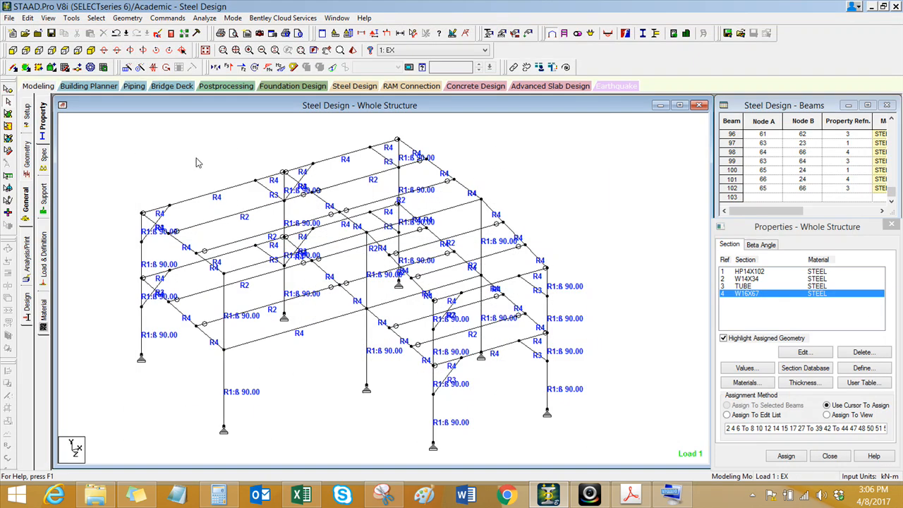
{"action": "left_click", "coordinate": [188, 163]}
{"action": "middle_click_drag", "start_coordinate": [199, 169], "coordinate": [197, 166]}
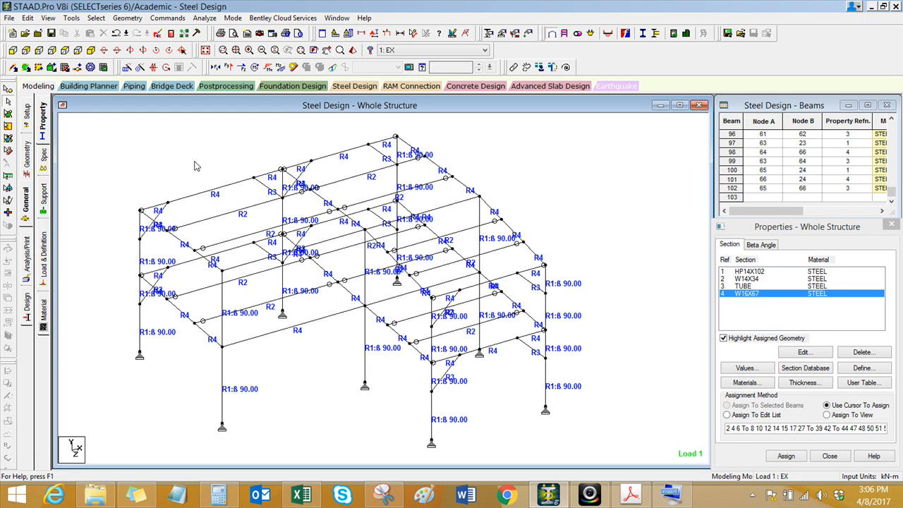